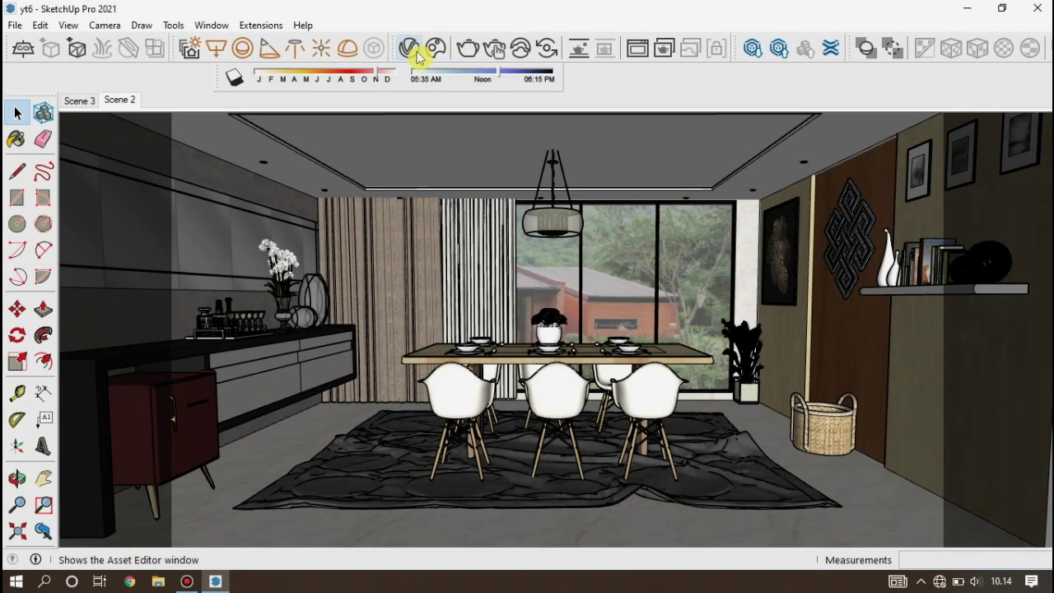
# Draw a V-Ray rectangle light anchored at the recessed ceiling's corner, zooming in to place it.
pyautogui.click(216, 48)
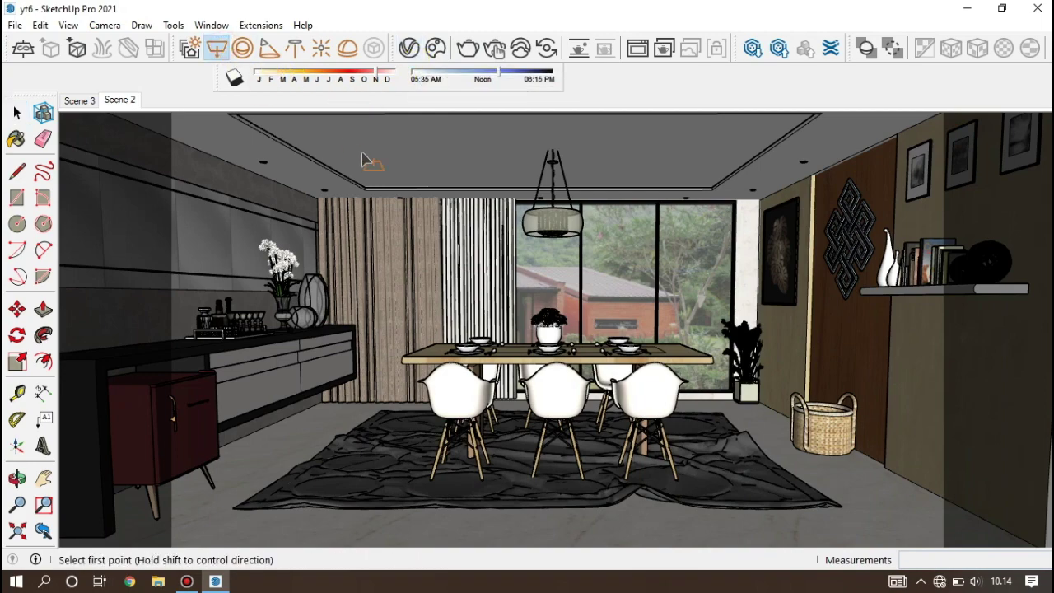
pyautogui.scroll(1, 368, 197)
pyautogui.scroll(3, 368, 197)
pyautogui.scroll(2, 368, 196)
pyautogui.scroll(2, 362, 189)
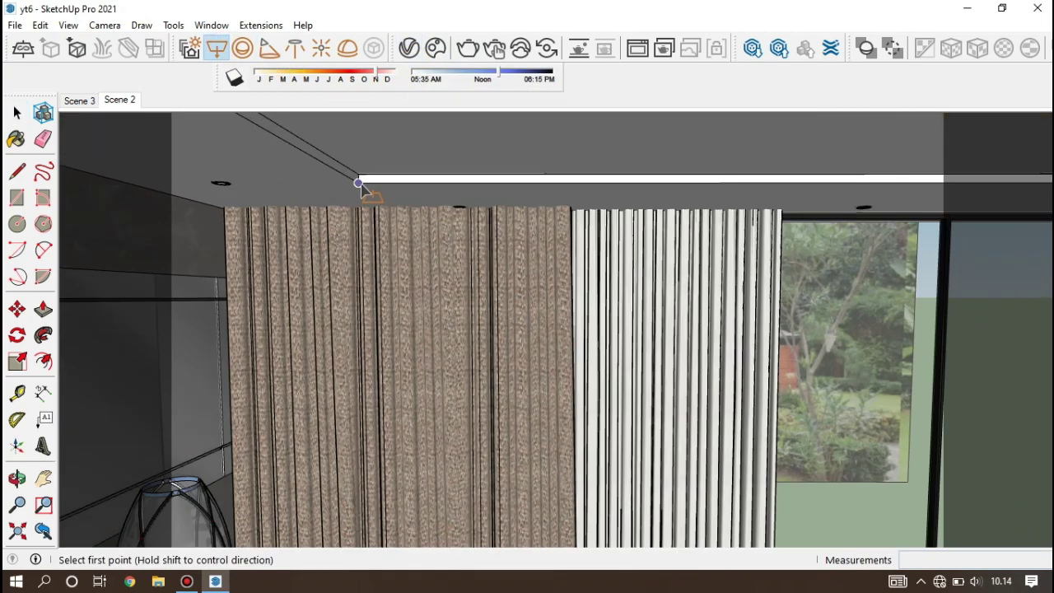
pyautogui.click(360, 183)
pyautogui.scroll(1, 360, 187)
pyautogui.scroll(-2, 362, 189)
pyautogui.scroll(-2, 362, 189)
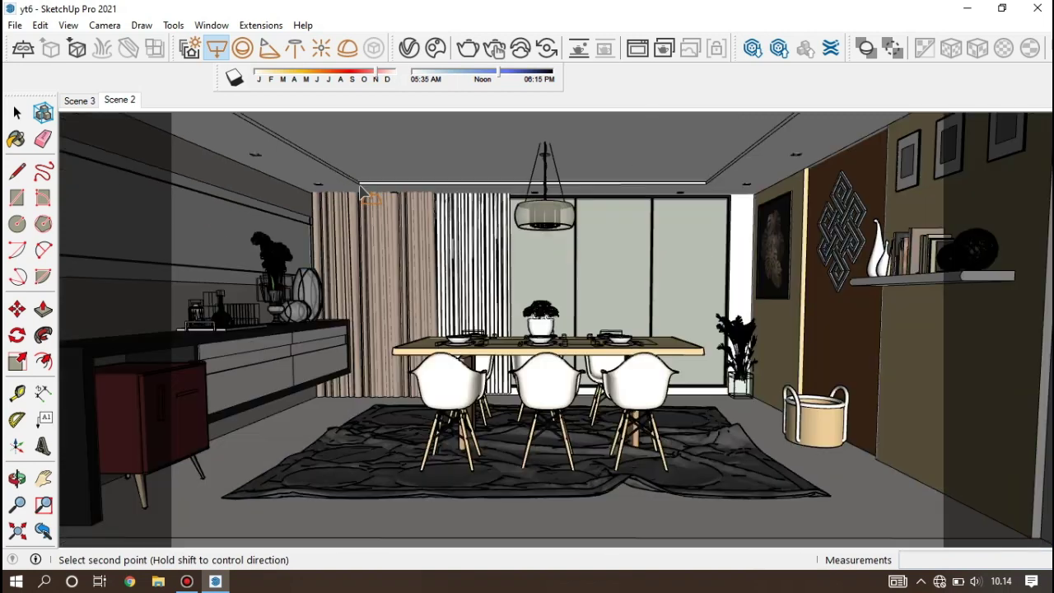
pyautogui.scroll(-3, 363, 189)
pyautogui.scroll(-2, 362, 190)
pyautogui.scroll(2, 482, 146)
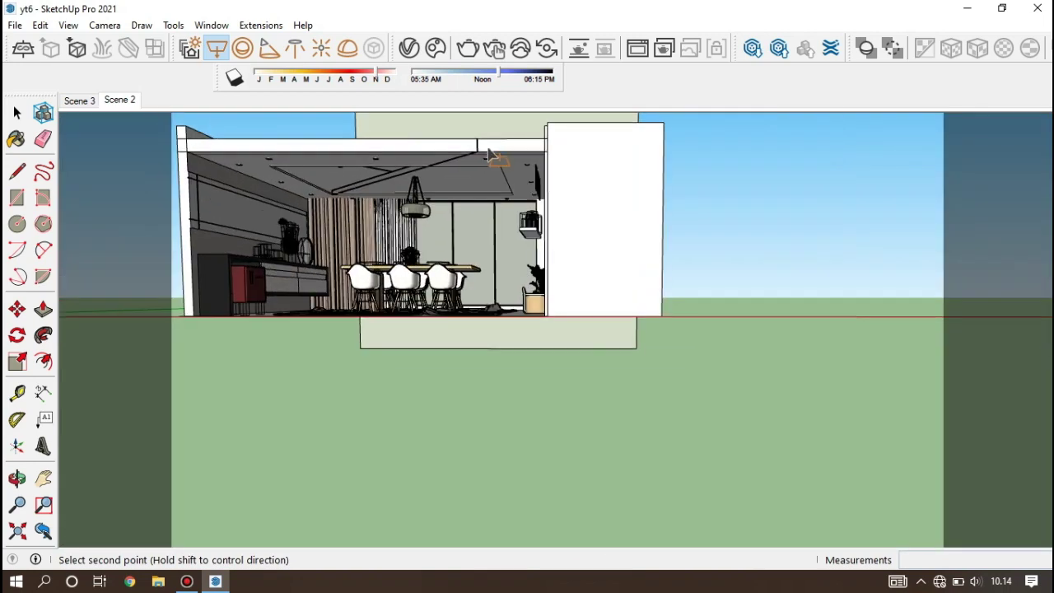
pyautogui.scroll(3, 490, 150)
pyautogui.scroll(2, 498, 154)
pyautogui.scroll(2, 507, 158)
pyautogui.scroll(3, 547, 157)
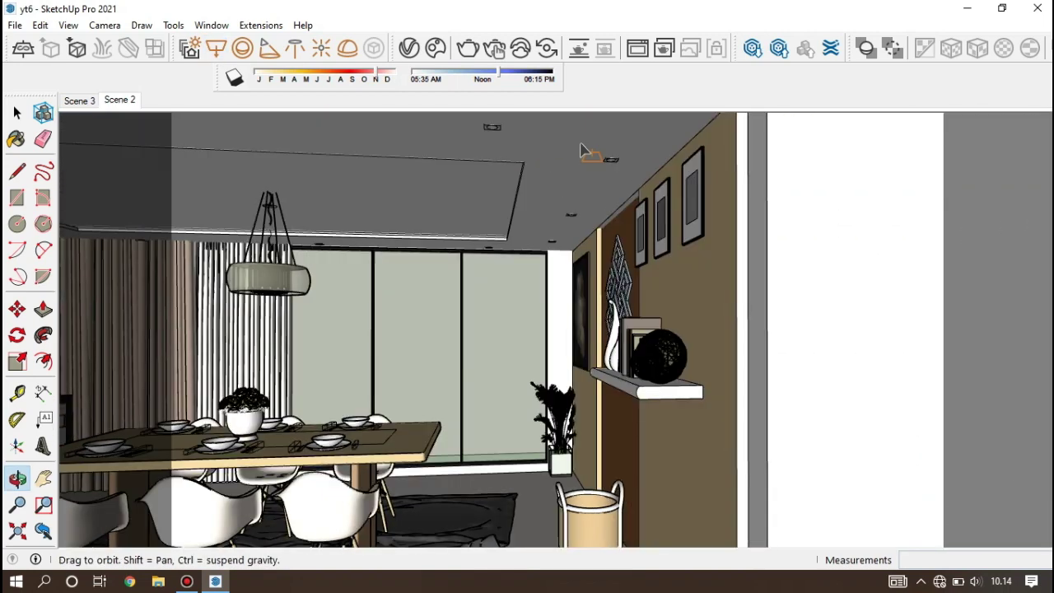
pyautogui.scroll(3, 582, 155)
pyautogui.scroll(3, 568, 161)
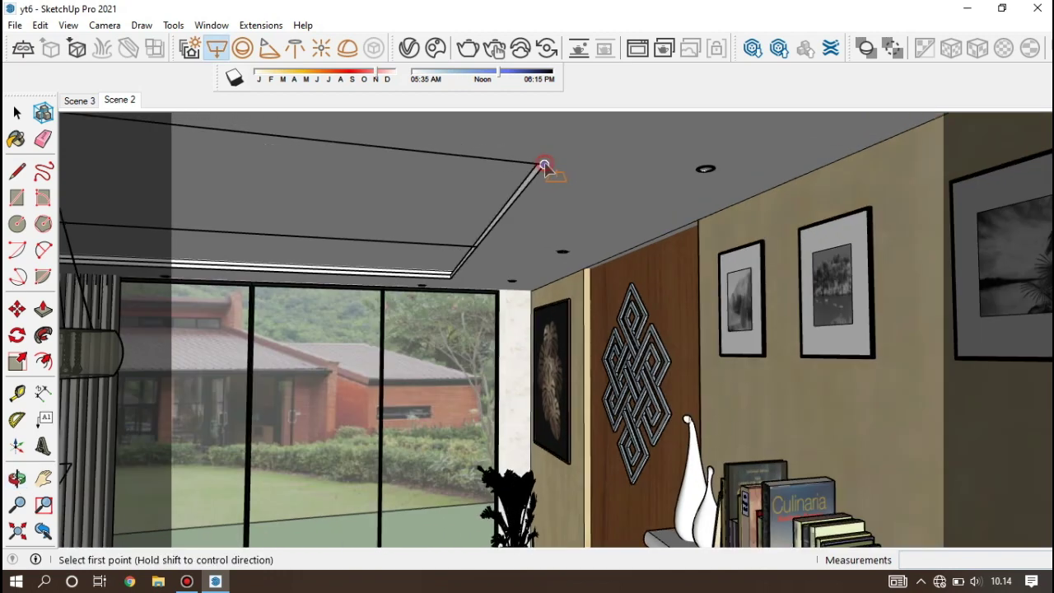
# In the V-Ray Asset Editor, set the Rectangle Light intensity to 200 and tick Invisible.
pyautogui.click(406, 51)
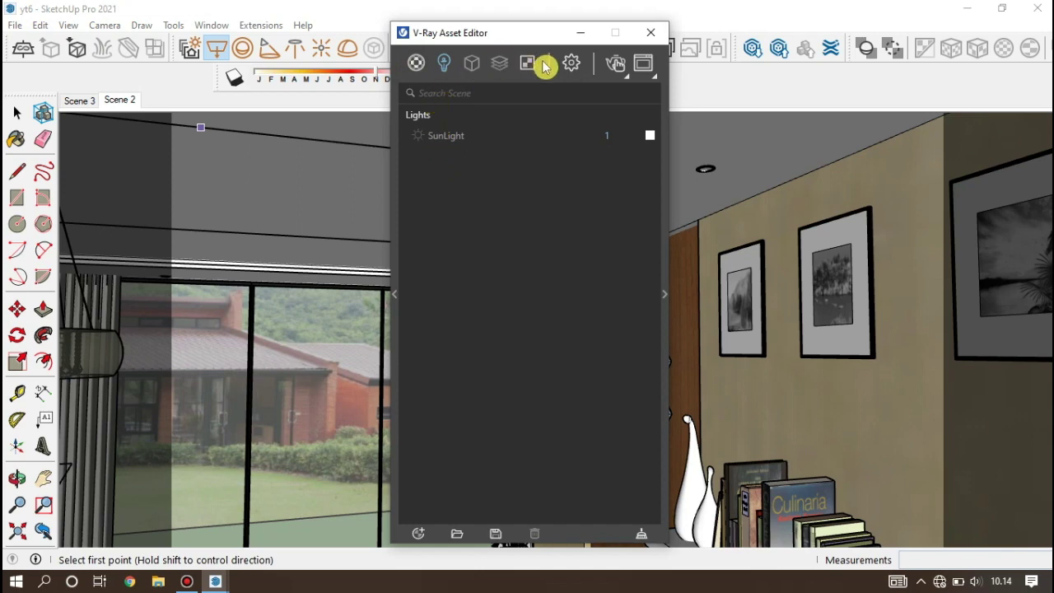
pyautogui.click(469, 136)
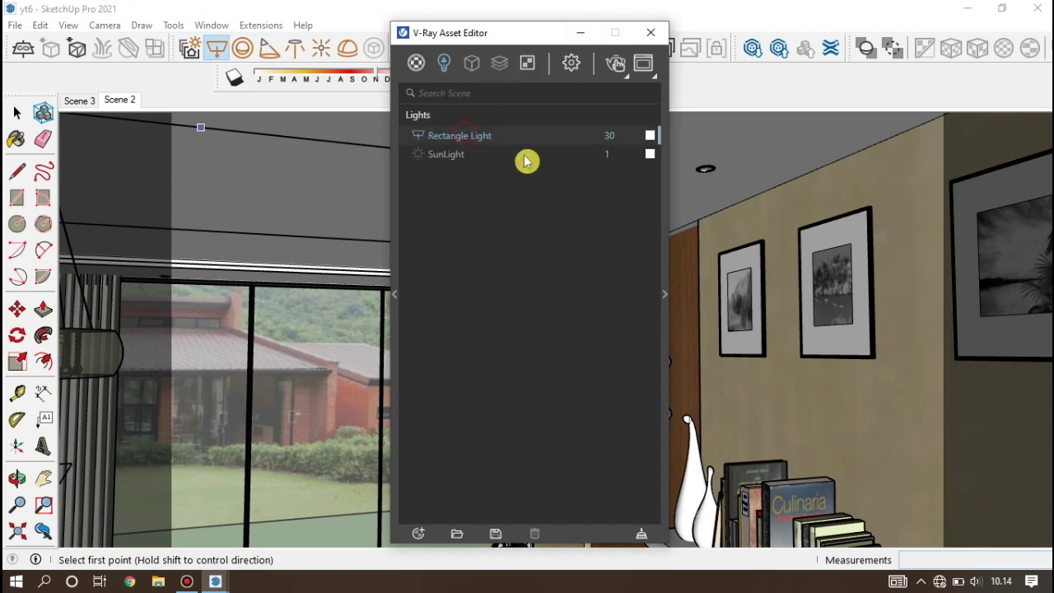
pyautogui.click(662, 301)
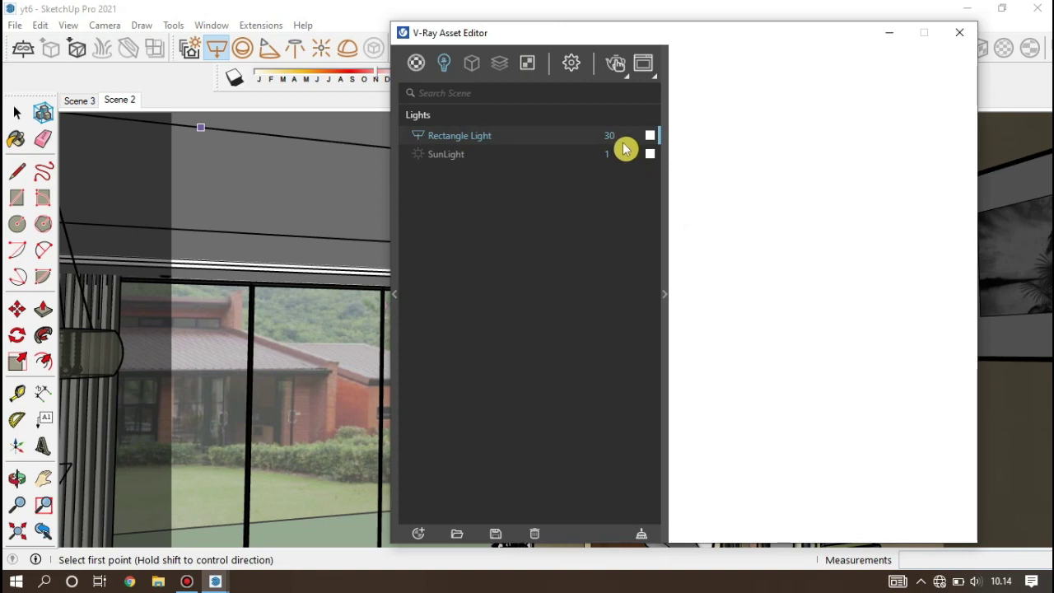
pyautogui.click(622, 137)
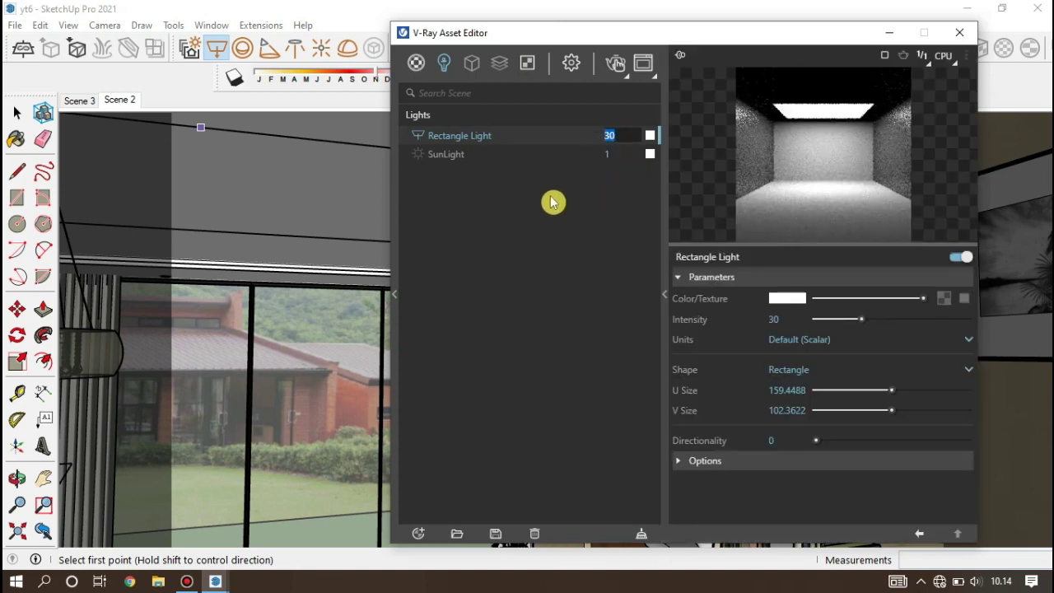
pyautogui.write('200')
pyautogui.press('Return')
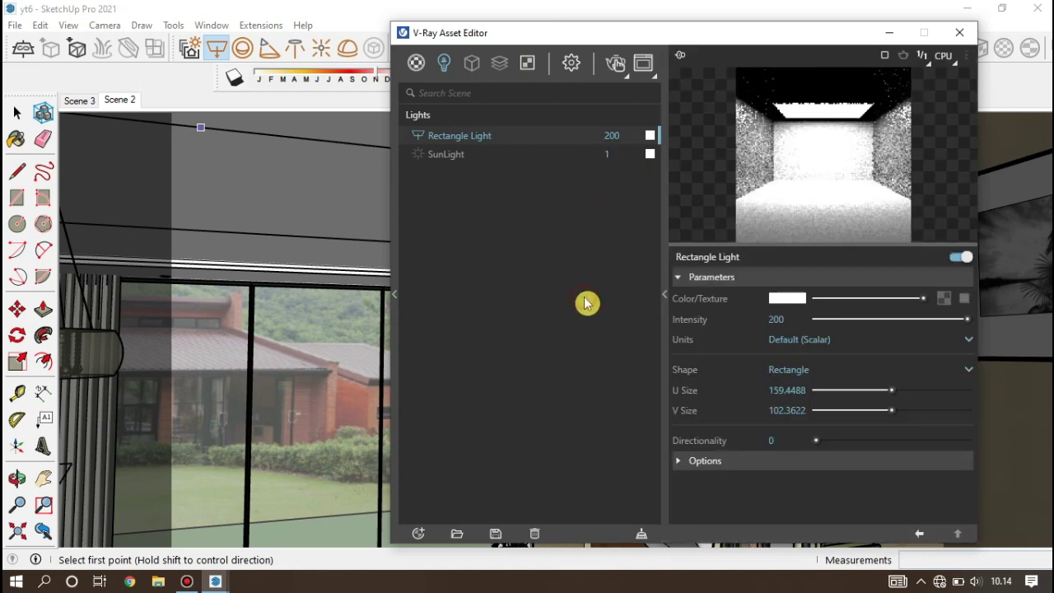
pyautogui.click(703, 463)
pyautogui.click(774, 483)
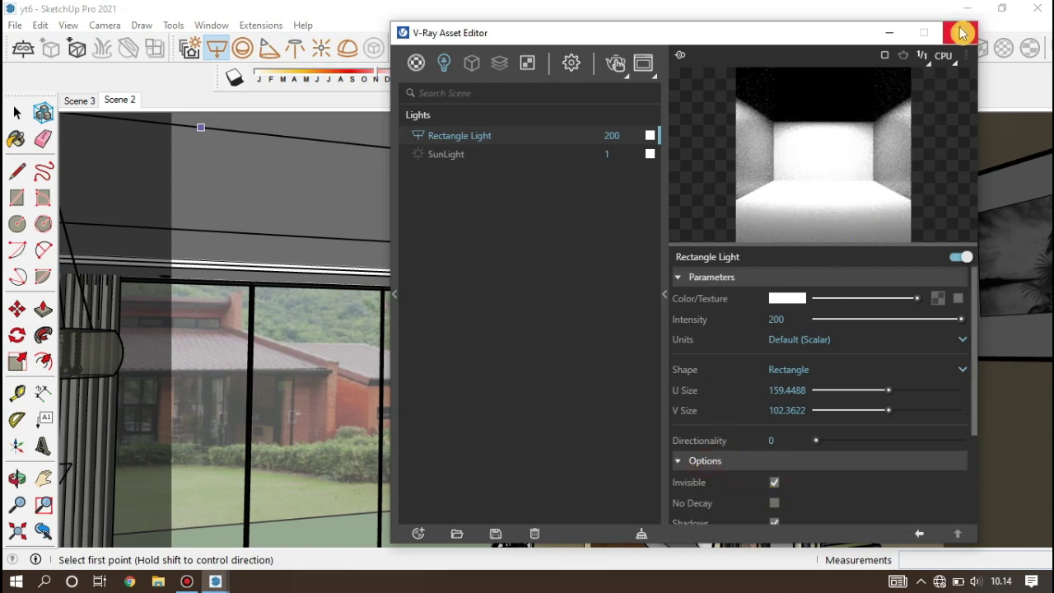
pyautogui.click(960, 33)
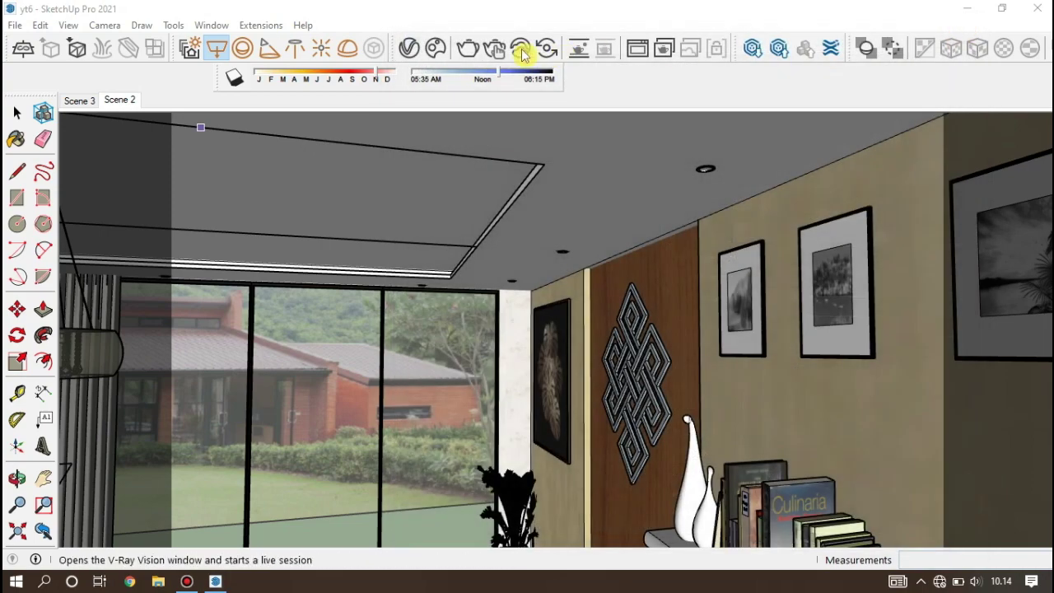
# Go to Scene 2 via Scene 3, run a V-Ray interactive test render, then close the Frame Buffer.
pyautogui.click(74, 100)
pyautogui.click(115, 102)
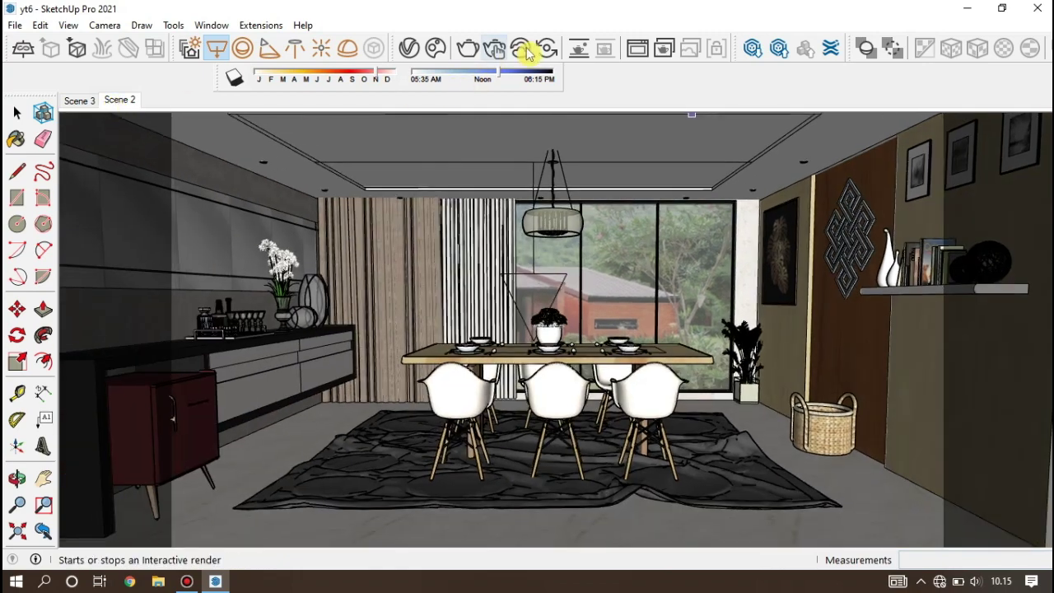
pyautogui.click(493, 56)
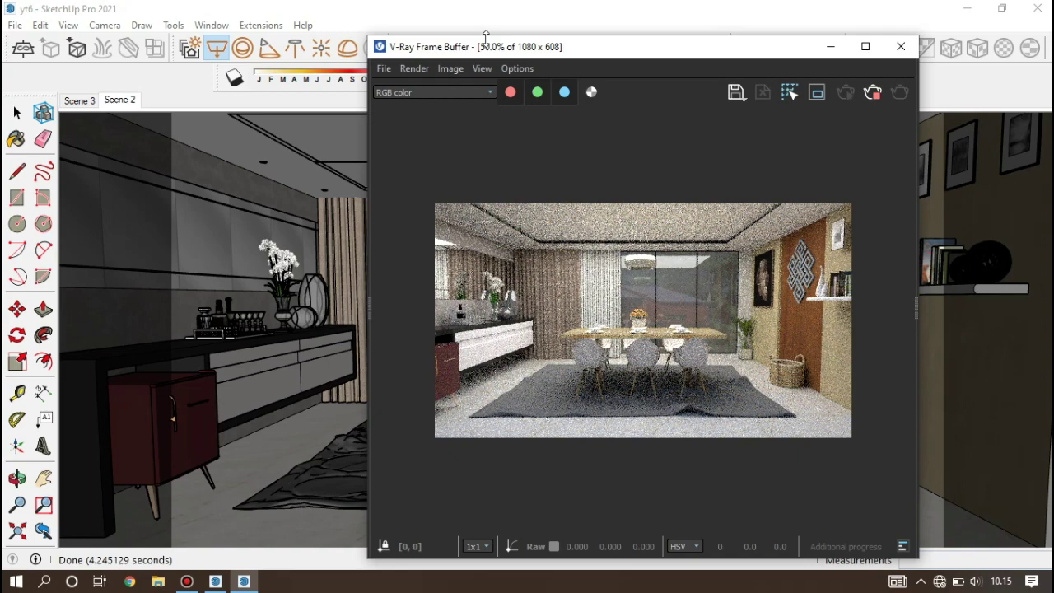
pyautogui.click(896, 47)
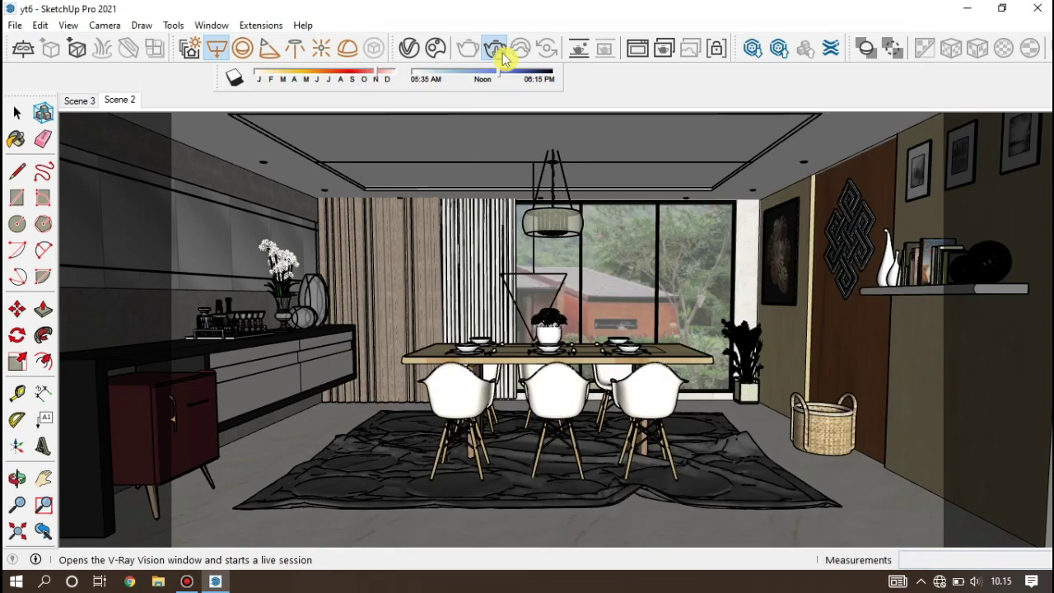
# Orbit outside and draw a rectangle light from the glass wall's top corner across the glazed front.
pyautogui.click(219, 50)
pyautogui.scroll(-5, 548, 301)
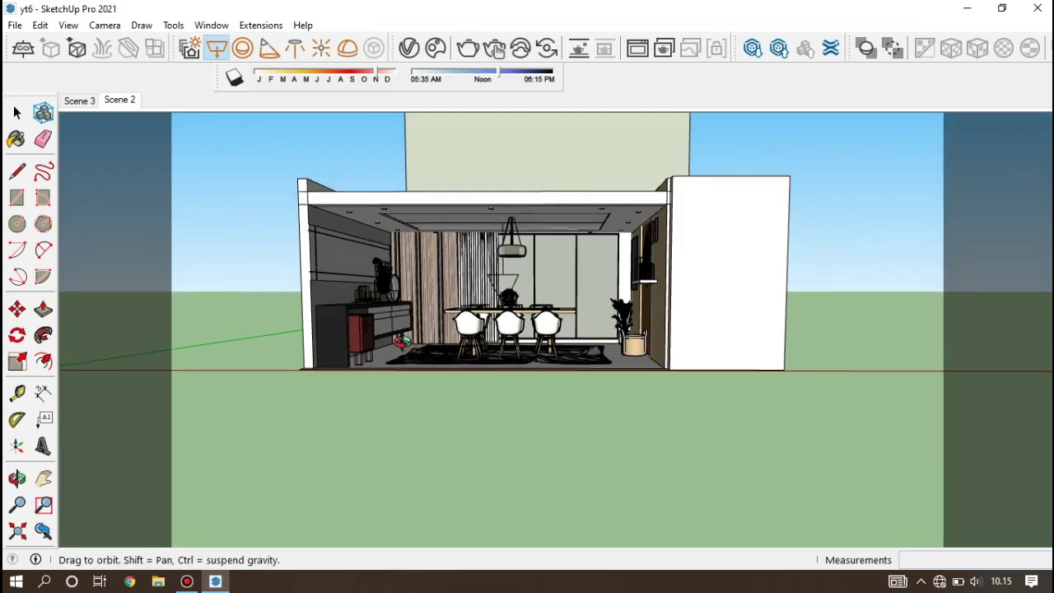
pyautogui.moveTo(547, 301); pyautogui.dragTo(370, 292, button='middle')
pyautogui.moveTo(718, 245); pyautogui.dragTo(675, 193, button='middle')
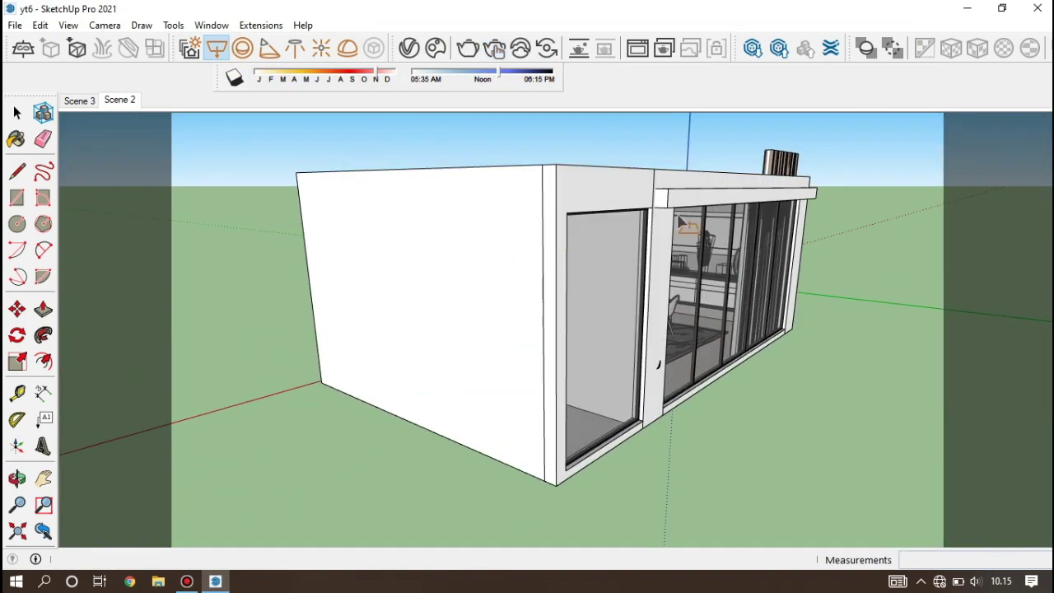
pyautogui.scroll(3, 588, 169)
pyautogui.scroll(2, 478, 156)
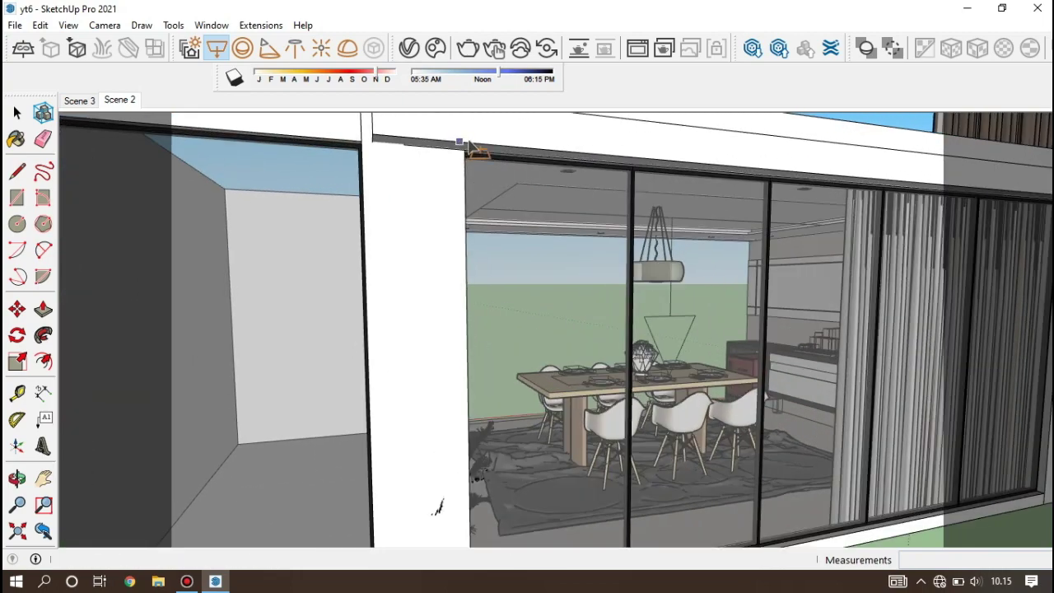
pyautogui.scroll(1, 473, 151)
pyautogui.scroll(1, 468, 160)
pyautogui.click(462, 156)
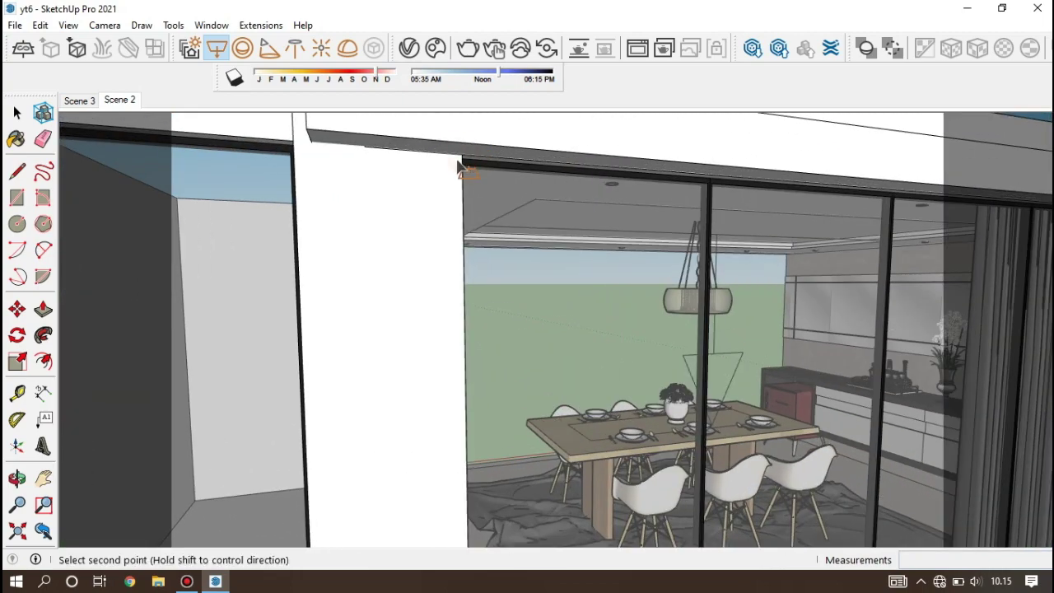
pyautogui.moveTo(462, 155); pyautogui.dragTo(885, 366, button='middle')
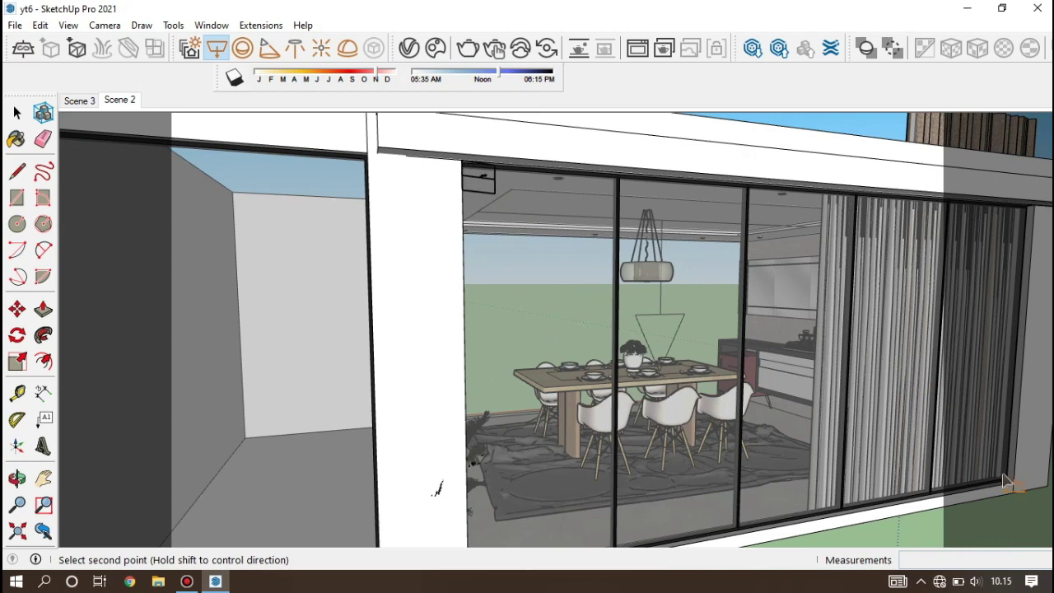
# Exit the light tool, try the Scale tool, and orbit to view the glass wall at an angle.
pyautogui.press('Escape')
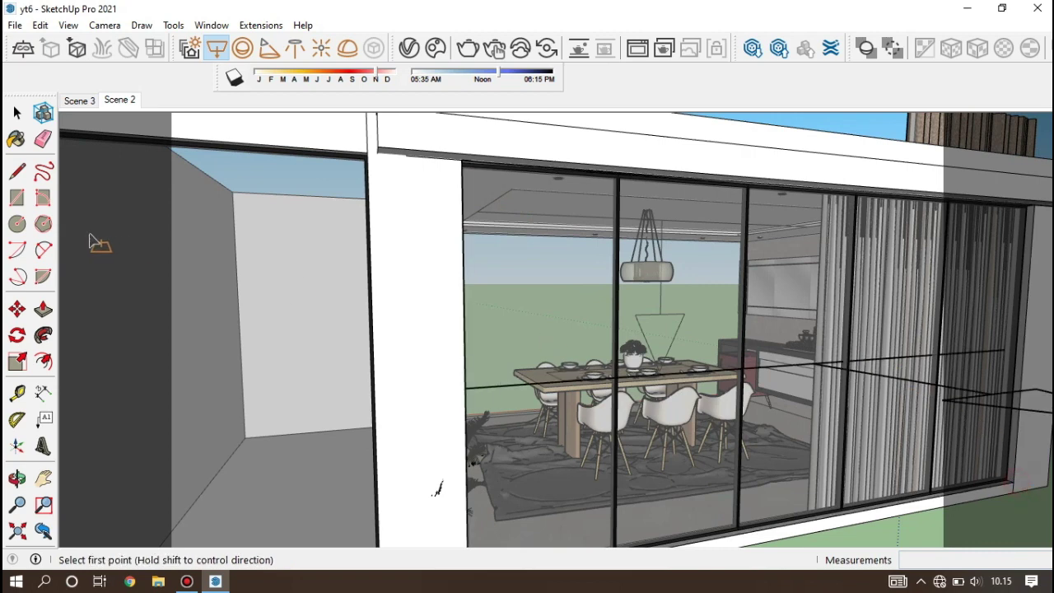
pyautogui.click(17, 113)
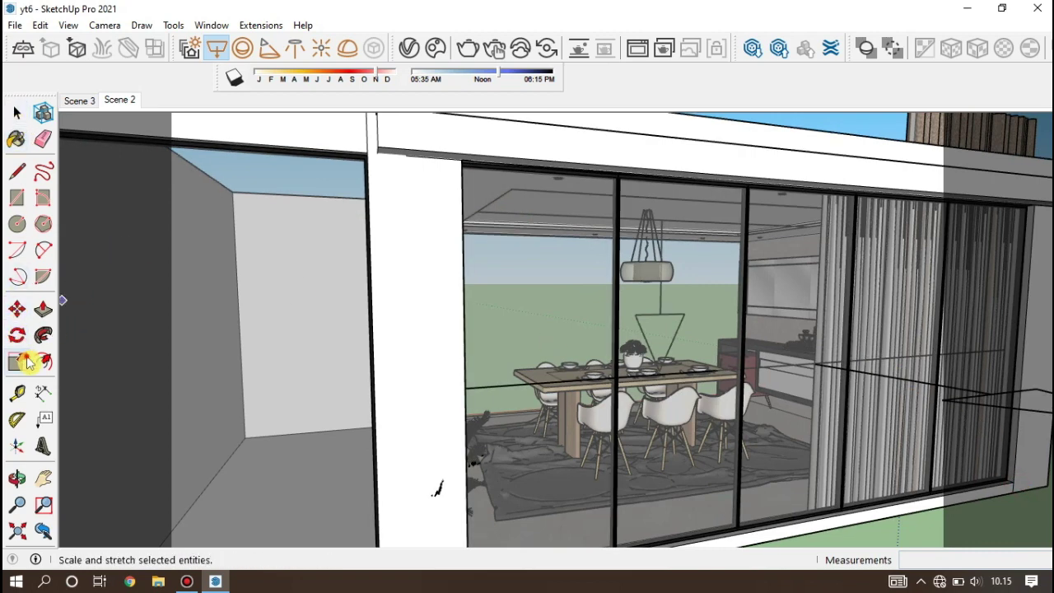
pyautogui.click(16, 361)
pyautogui.moveTo(652, 338); pyautogui.dragTo(740, 346, button='middle')
pyautogui.scroll(-3, 652, 344)
pyautogui.click(18, 114)
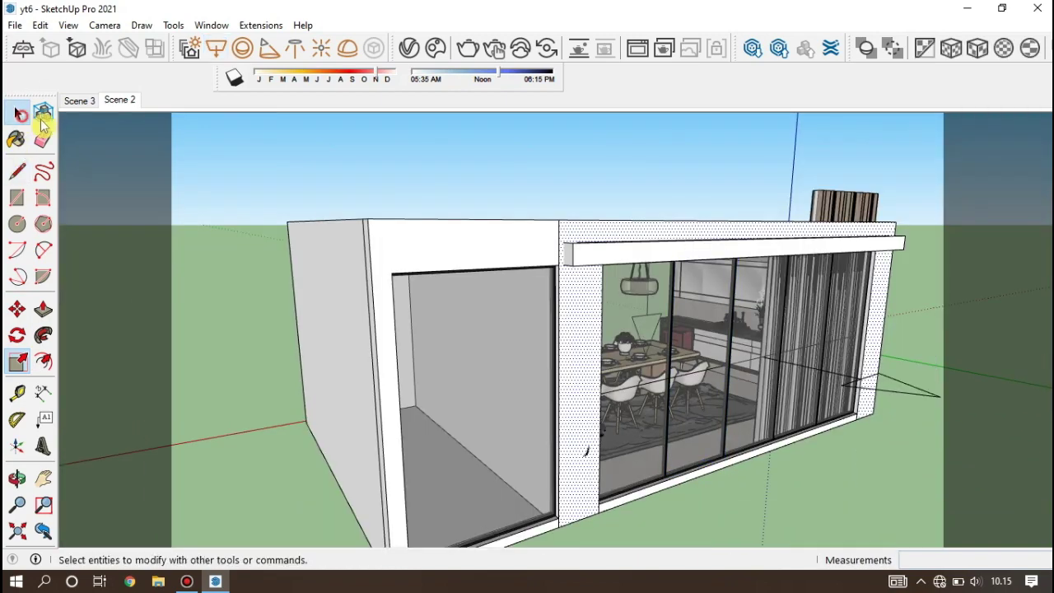
# Scale the new glass-wall light so it extends inward and frames the dining table area.
pyautogui.press('space')
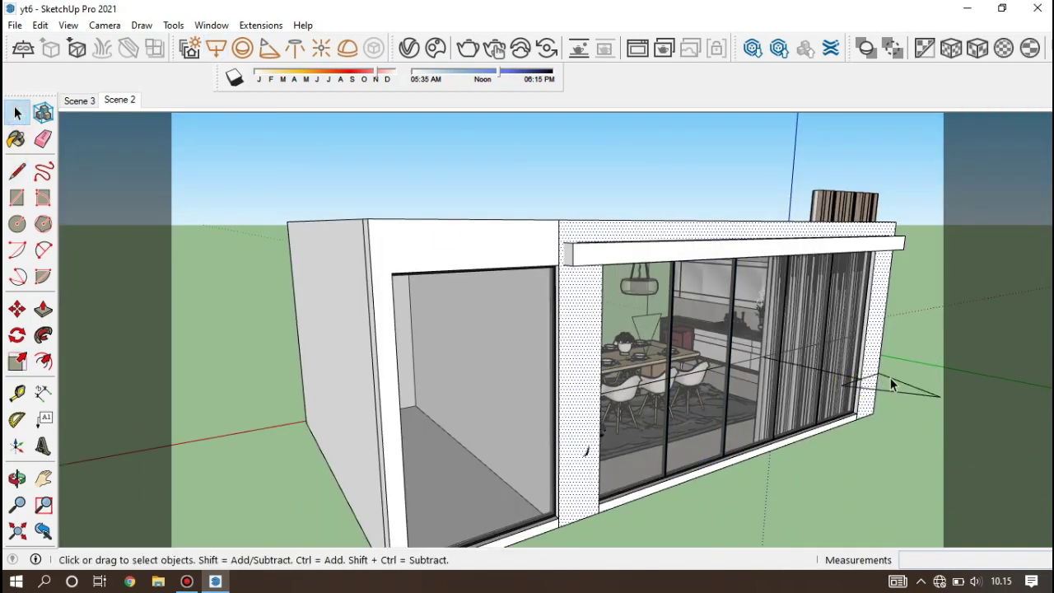
pyautogui.click(920, 394)
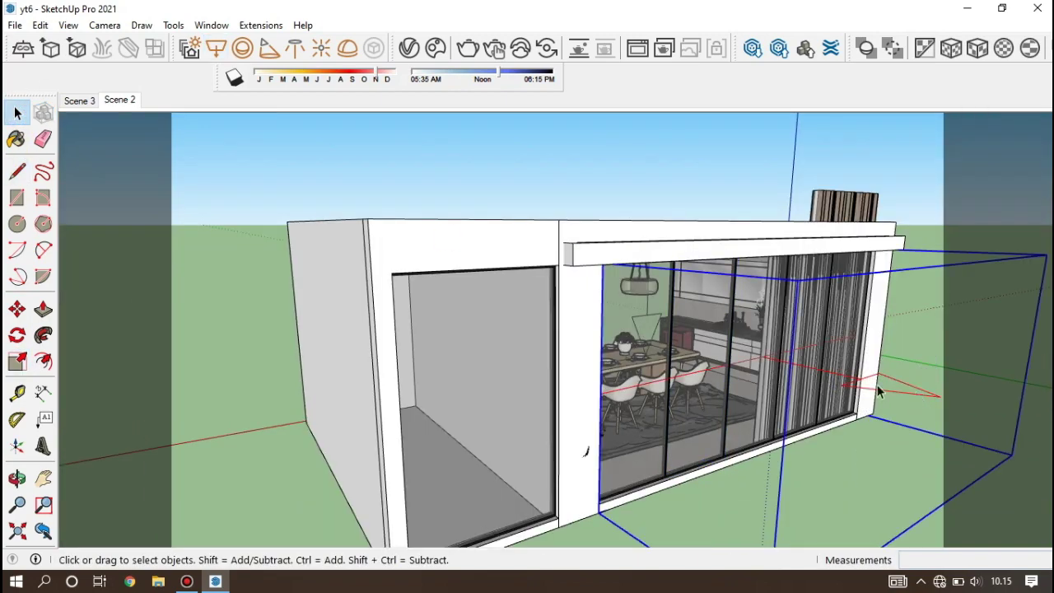
pyautogui.click(16, 361)
pyautogui.click(663, 372)
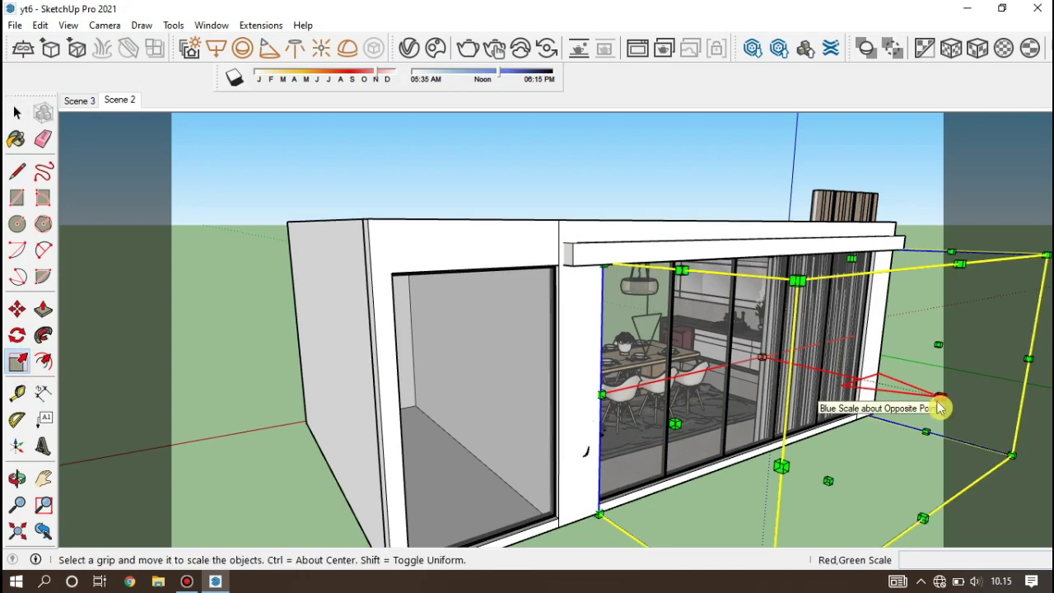
pyautogui.moveTo(940, 398); pyautogui.dragTo(673, 331)
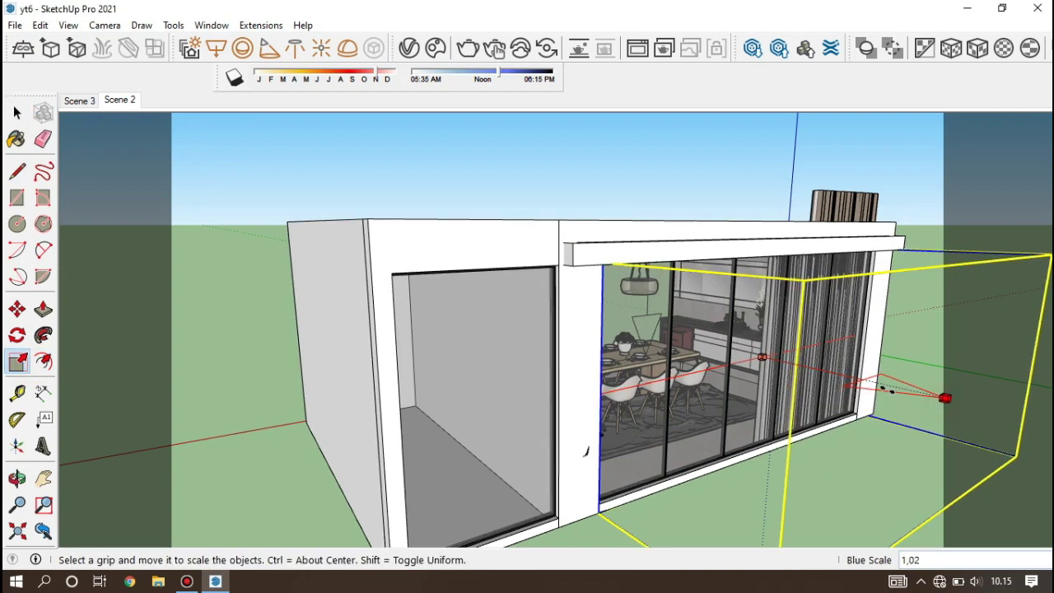
pyautogui.moveTo(673, 330); pyautogui.dragTo(941, 424, button='middle')
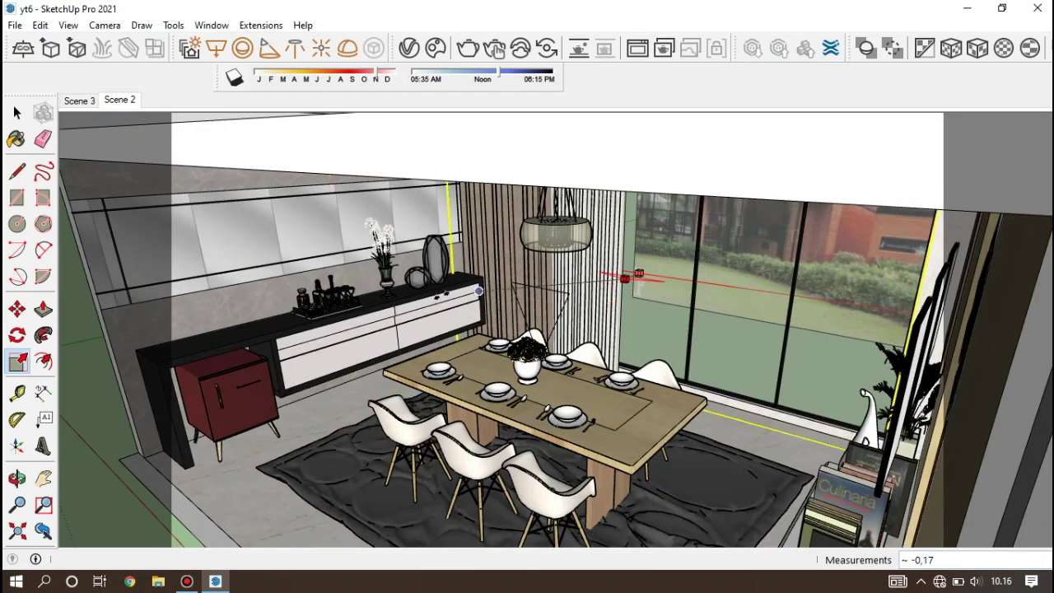
pyautogui.moveTo(479, 291); pyautogui.dragTo(396, 314)
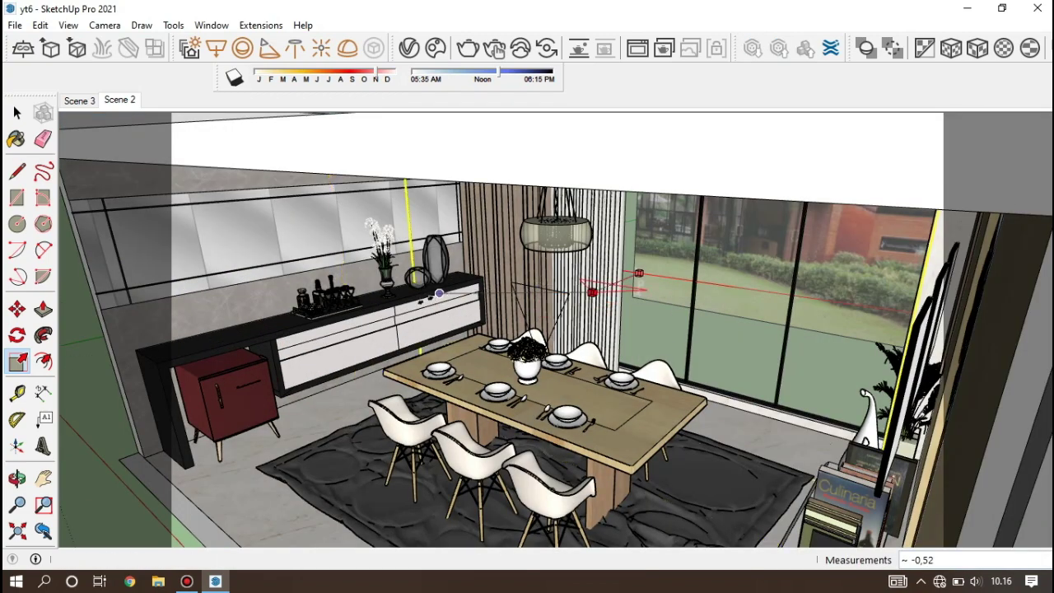
pyautogui.click(119, 100)
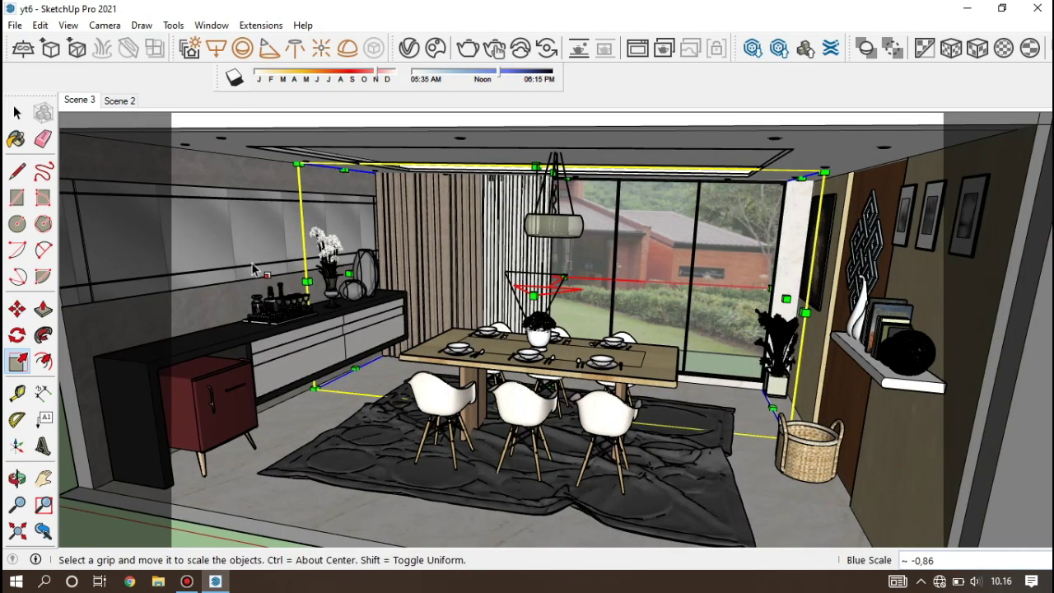
pyautogui.press('space')
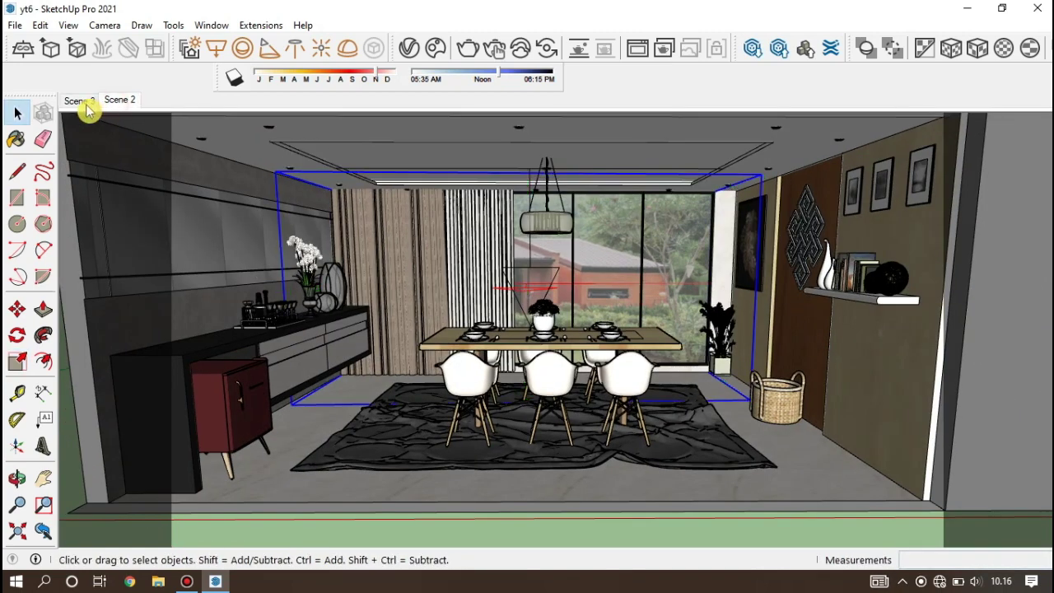
# Switch through Scene 3 back to the Scene 2 dining-room view.
pyautogui.click(86, 101)
pyautogui.click(116, 100)
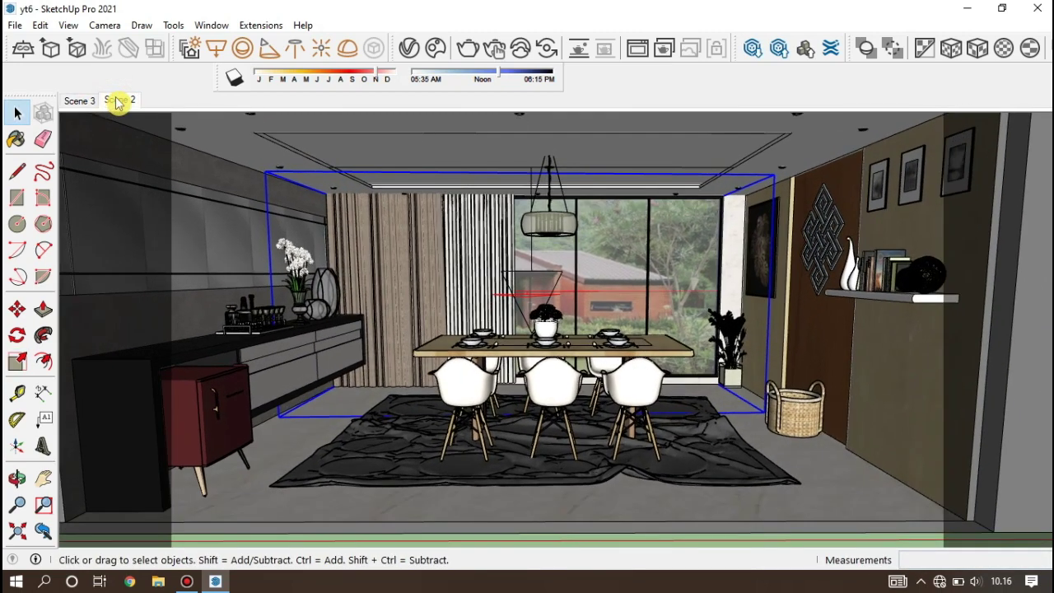
pyautogui.click(115, 100)
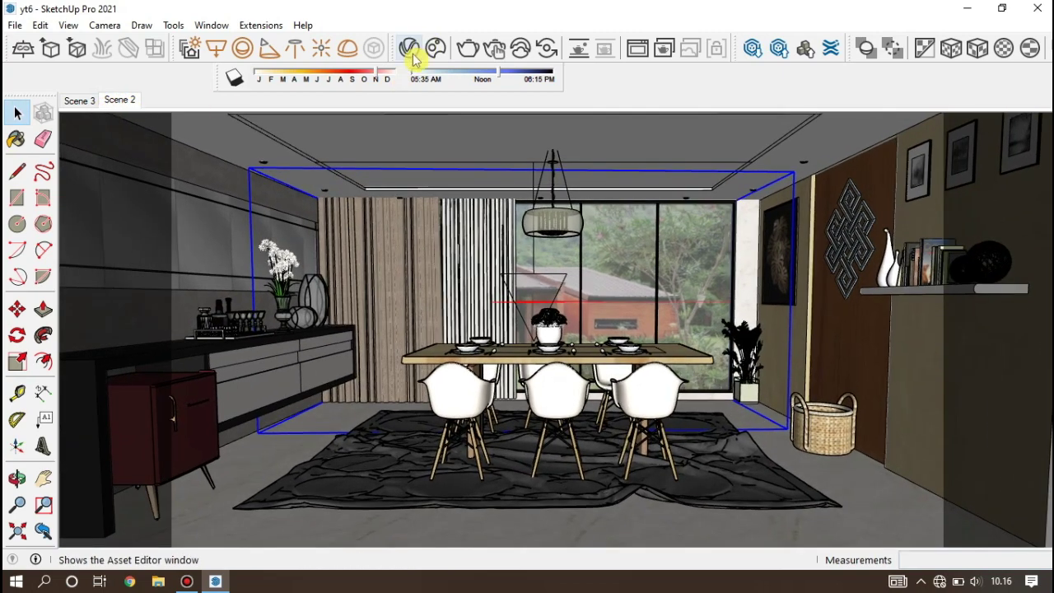
# Set Rectangle Light#1 intensity from 30 to 150 and make it invisible in renders.
pyautogui.click(410, 47)
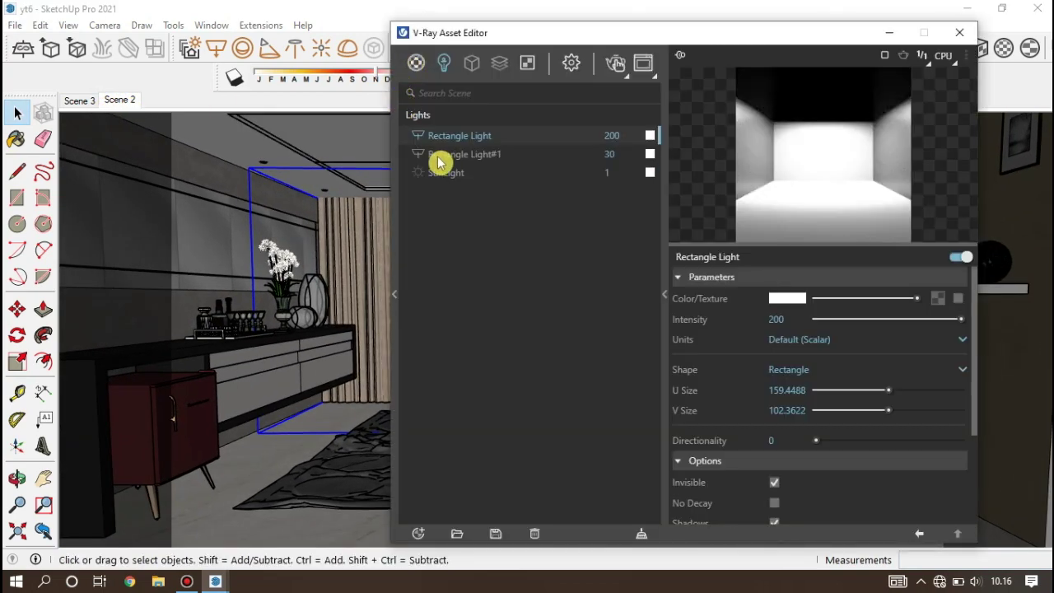
pyautogui.click(629, 154)
pyautogui.moveTo(629, 154); pyautogui.dragTo(574, 167)
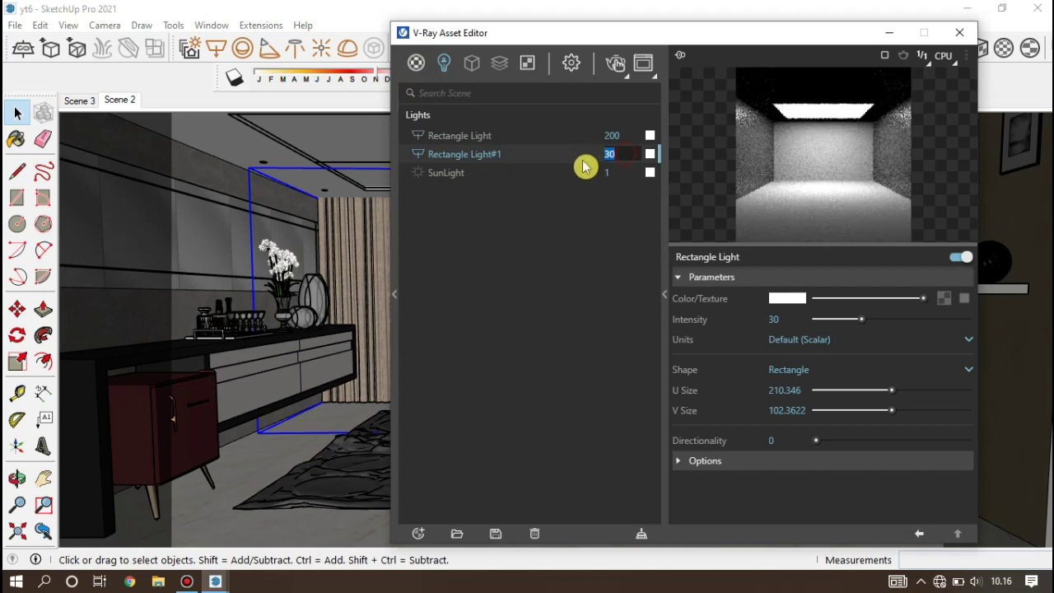
pyautogui.write('150')
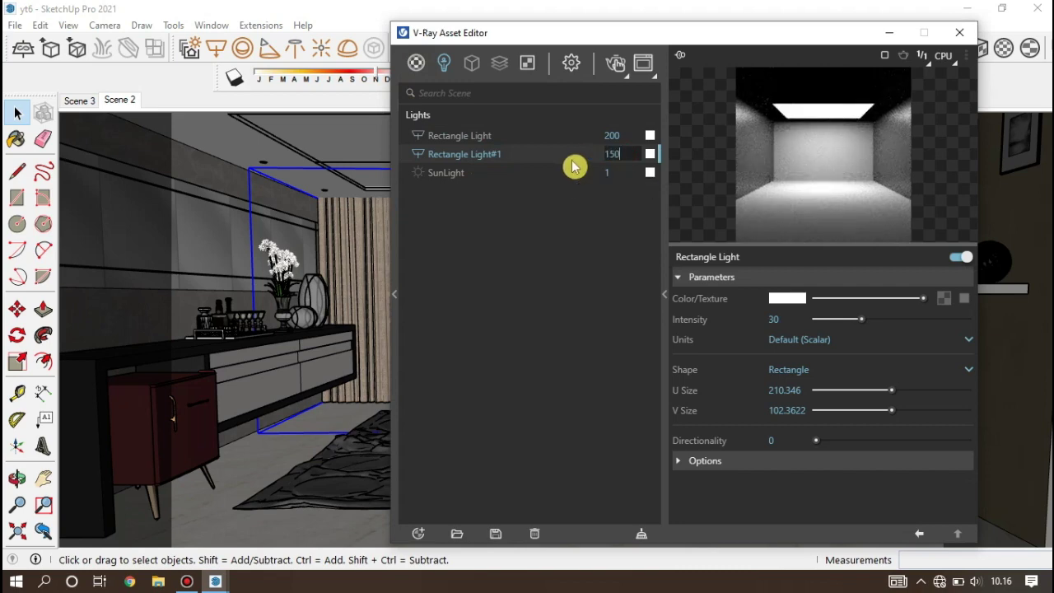
pyautogui.click(452, 313)
pyautogui.click(706, 461)
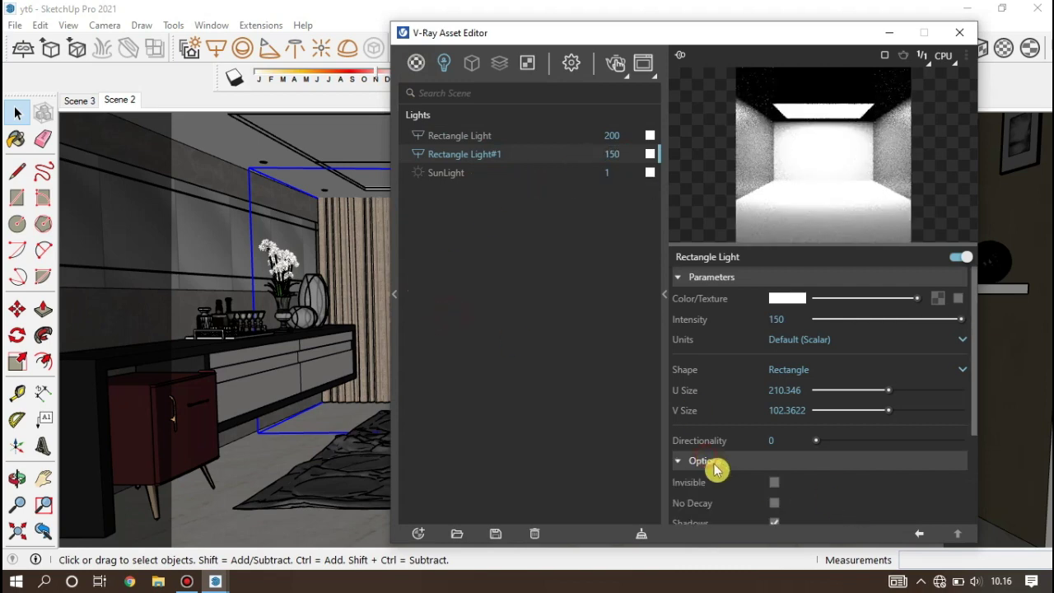
pyautogui.click(774, 482)
# Give Rectangle Light#1 a pale teal colour, close the editor, and start an interactive render.
pyautogui.click(787, 298)
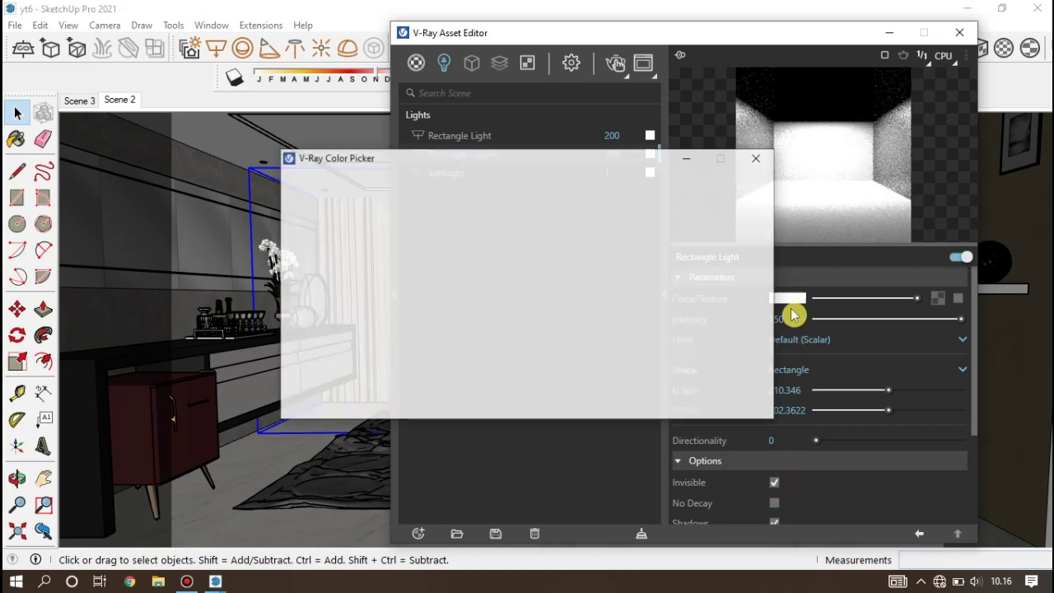
pyautogui.click(505, 264)
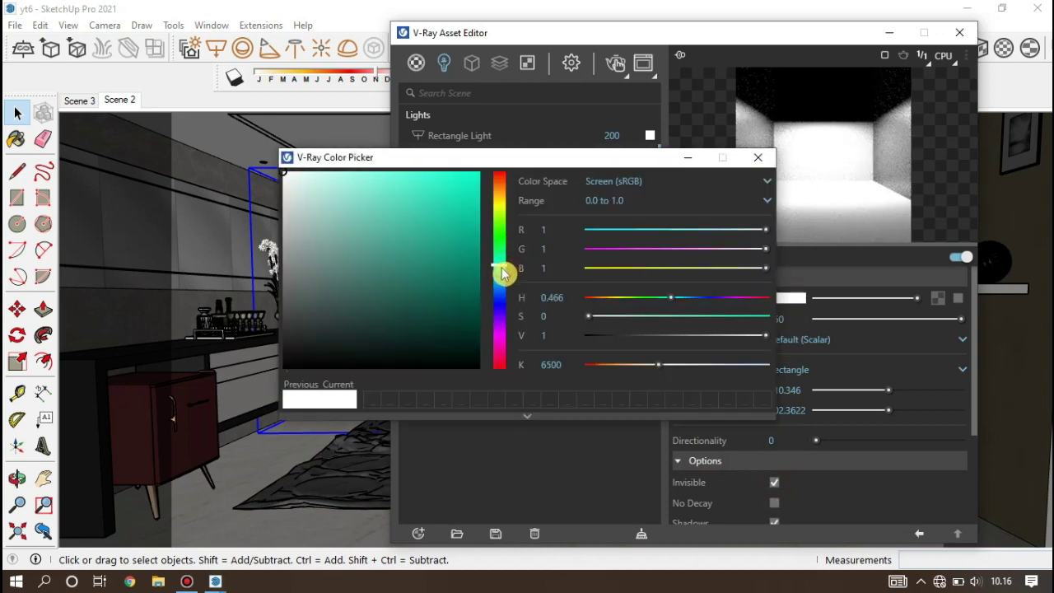
pyautogui.moveTo(415, 229)
pyautogui.mouseDown()
pyautogui.moveTo(348, 181)
pyautogui.moveTo(352, 171)
pyautogui.moveTo(329, 188)
pyautogui.mouseUp()
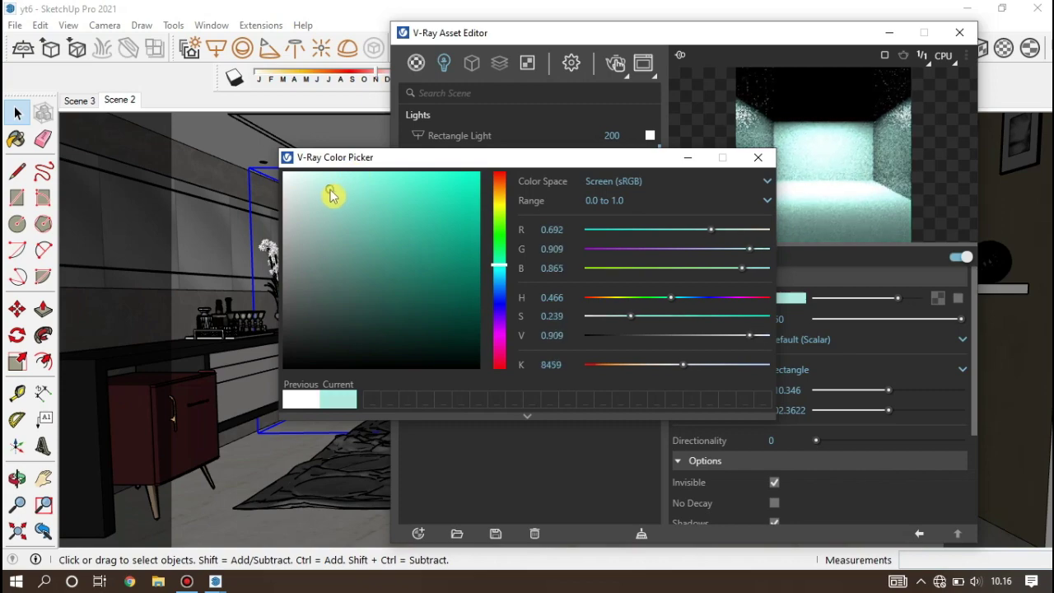
pyautogui.click(753, 158)
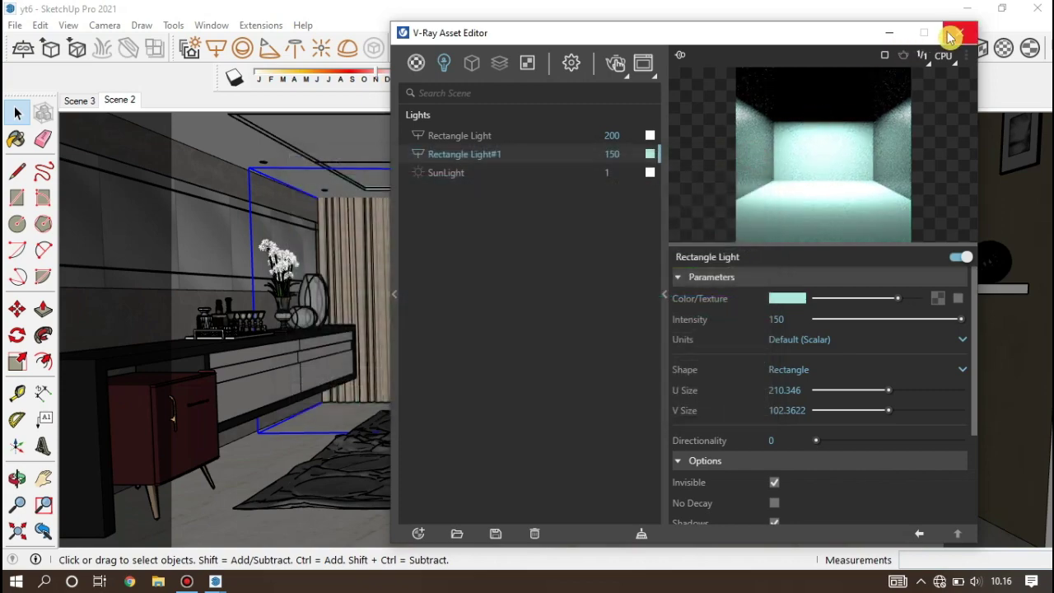
pyautogui.click(958, 32)
pyautogui.click(495, 54)
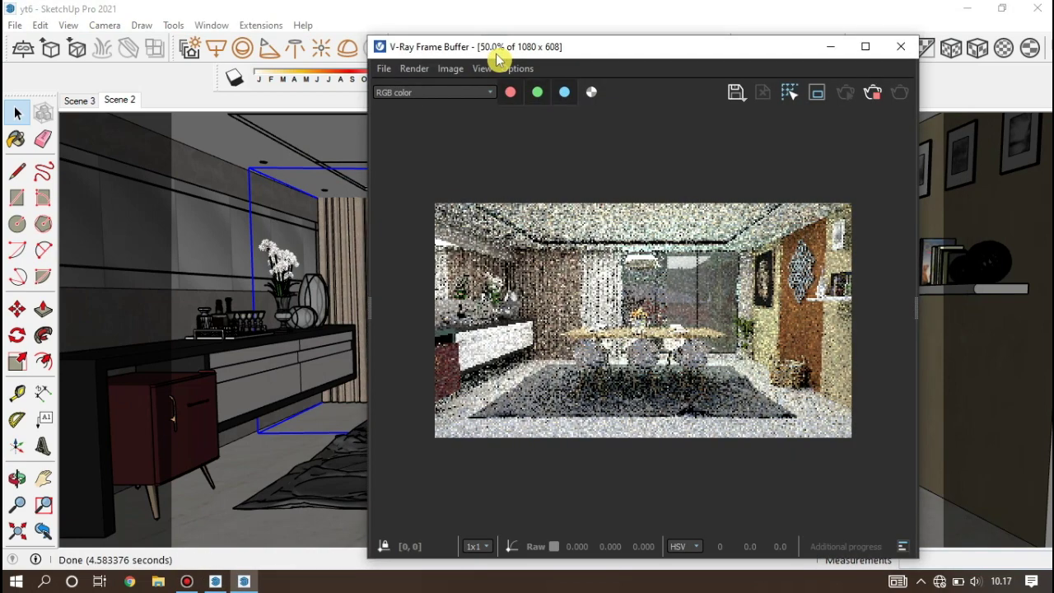
# Close the Frame Buffer and zoom in to select the pendant lamp.
pyautogui.click(913, 60)
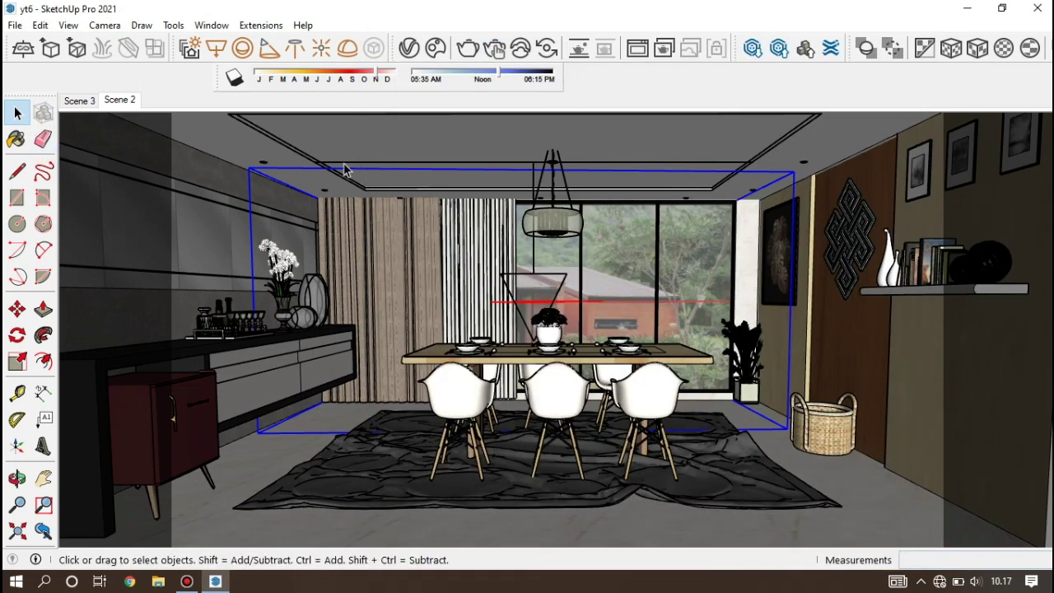
pyautogui.scroll(1, 562, 221)
pyautogui.scroll(1, 568, 219)
pyautogui.scroll(1, 575, 219)
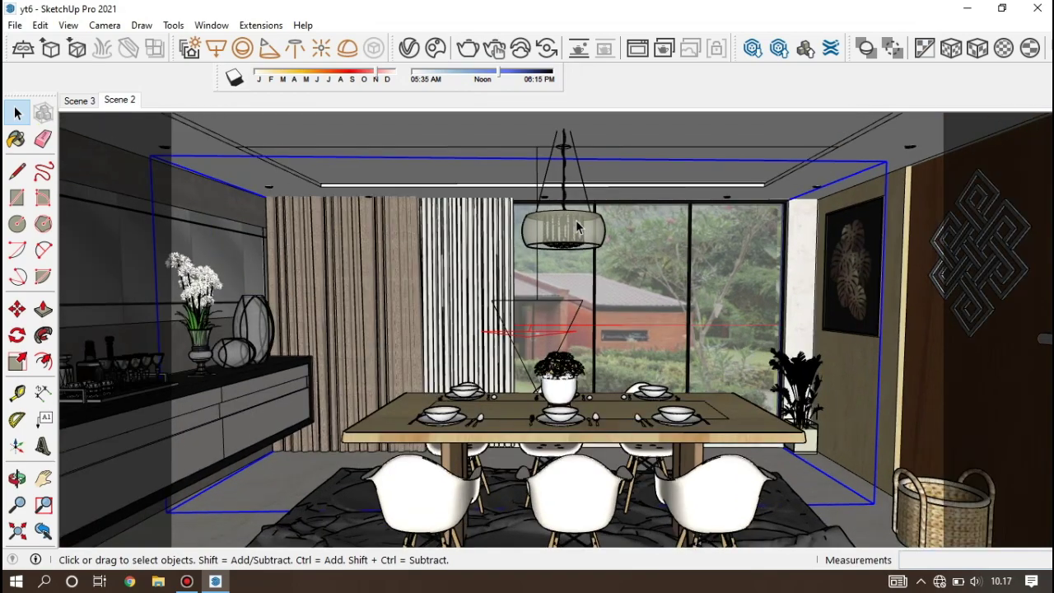
pyautogui.scroll(1, 568, 227)
pyautogui.scroll(2, 558, 233)
pyautogui.scroll(1, 556, 230)
pyautogui.scroll(2, 568, 229)
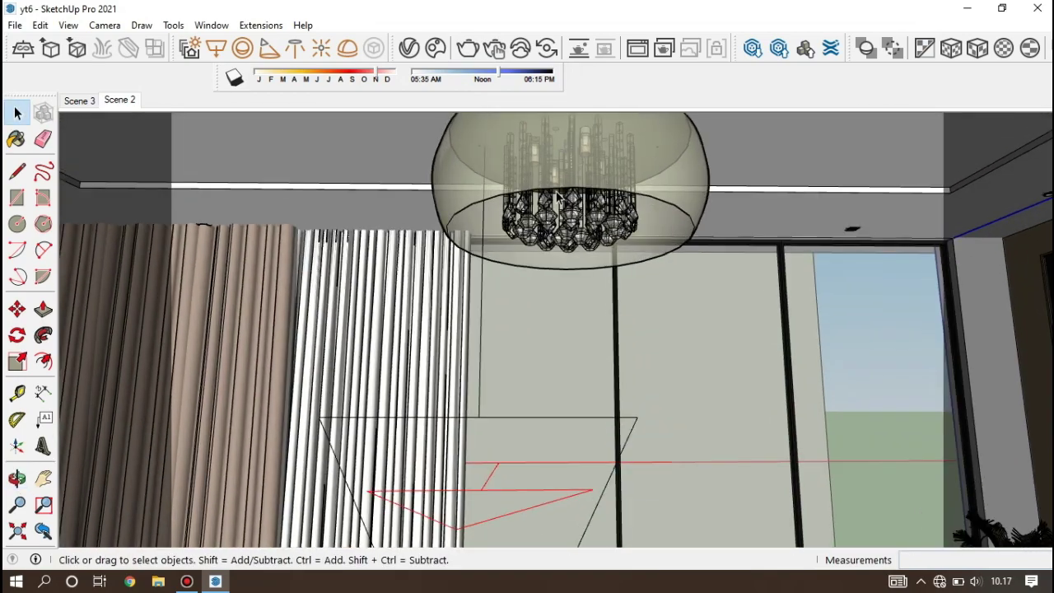
pyautogui.scroll(2, 589, 226)
pyautogui.scroll(1, 598, 210)
pyautogui.click(599, 189)
pyautogui.scroll(1, 599, 192)
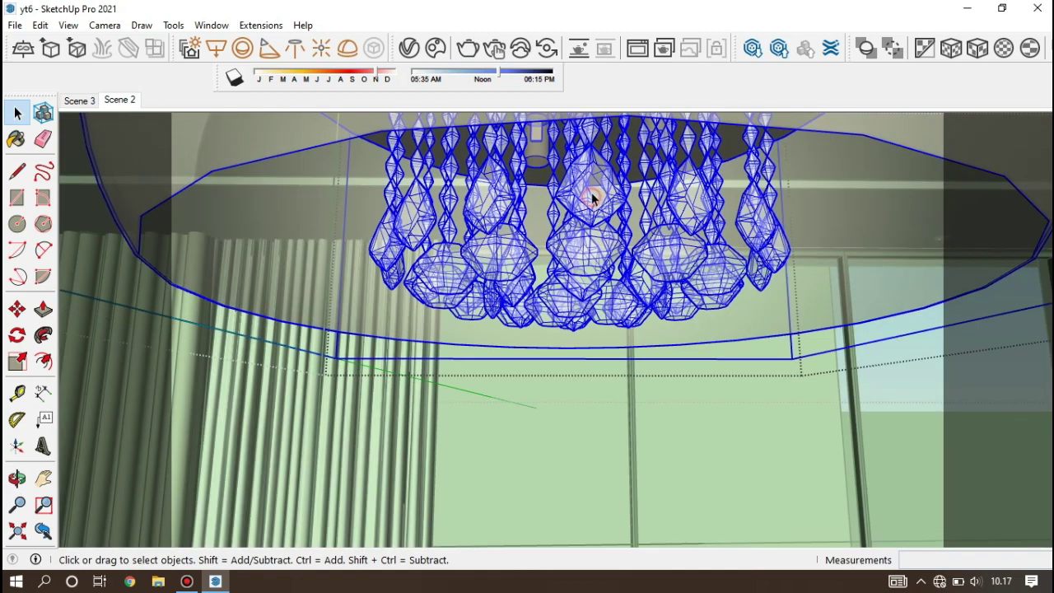
# Drill into the lamp, its inner group and a crystal strand, then activate the Paint Bucket.
pyautogui.doubleClick(593, 191)
pyautogui.click(593, 194)
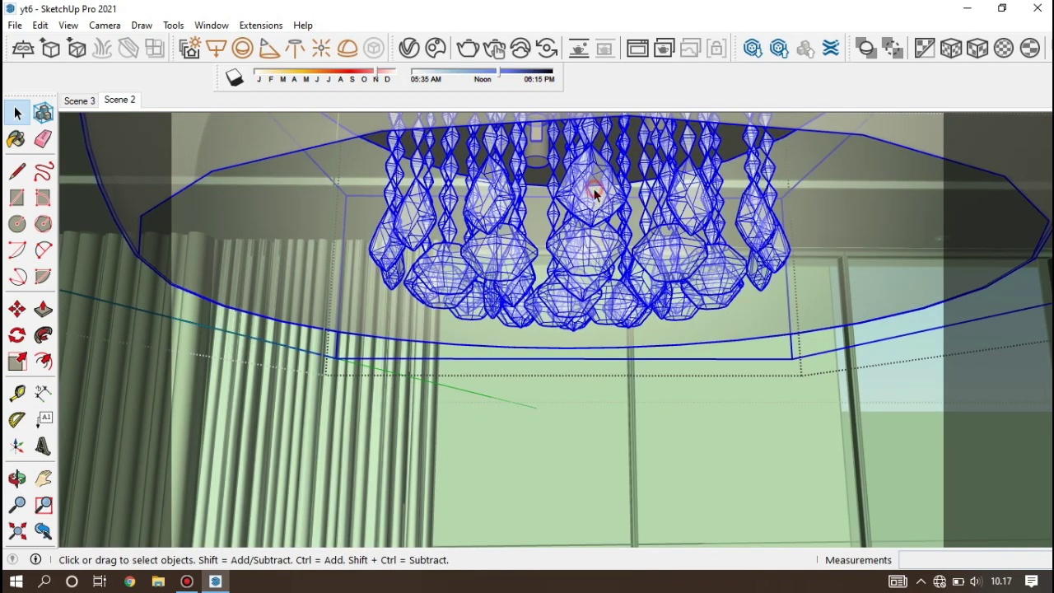
pyautogui.doubleClick(594, 195)
pyautogui.click(589, 201)
pyautogui.doubleClick(592, 199)
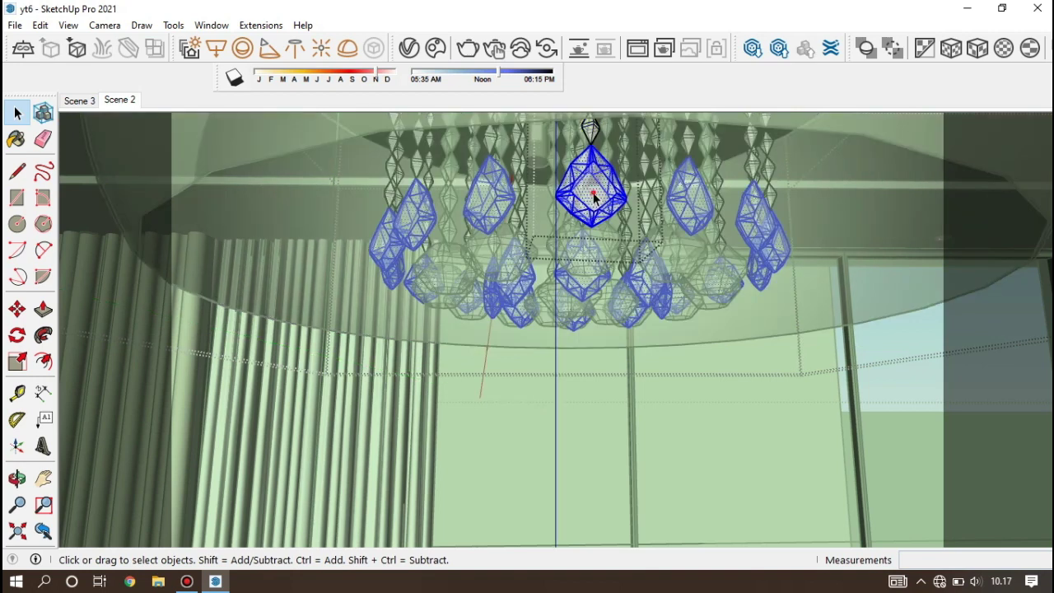
pyautogui.click(16, 139)
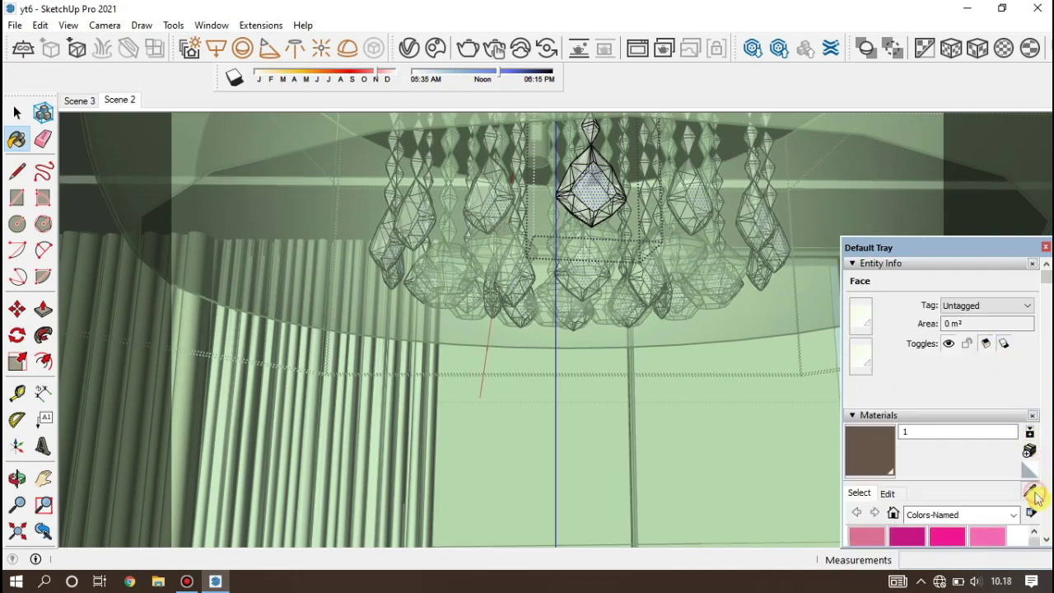
# Sample the crystal's Translucent_Glass_Green_Dark material and add an Emissive layer at intensity 1000.
pyautogui.click(1029, 490)
pyautogui.click(601, 191)
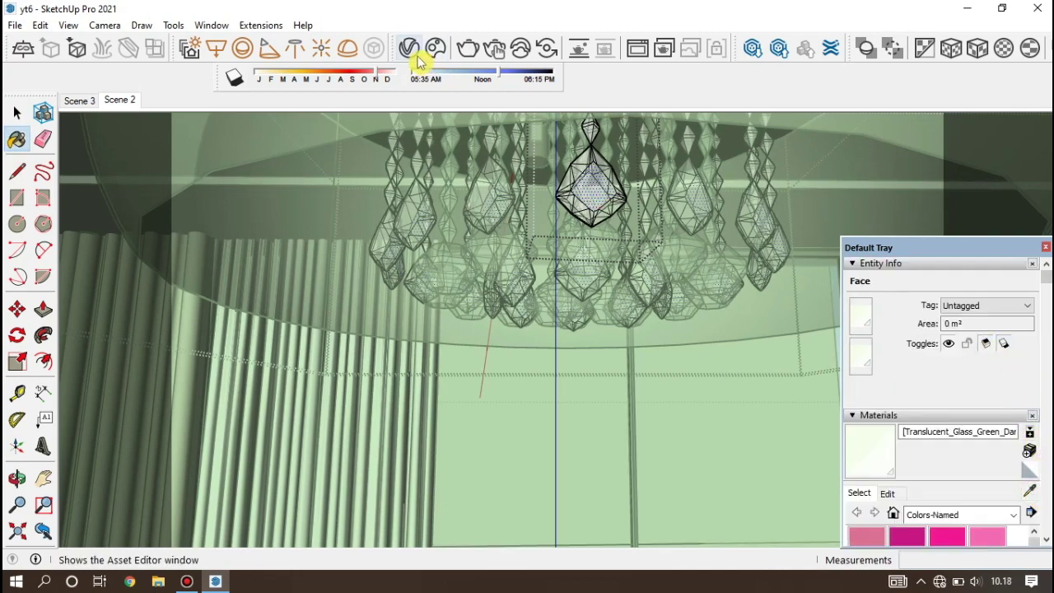
pyautogui.click(409, 48)
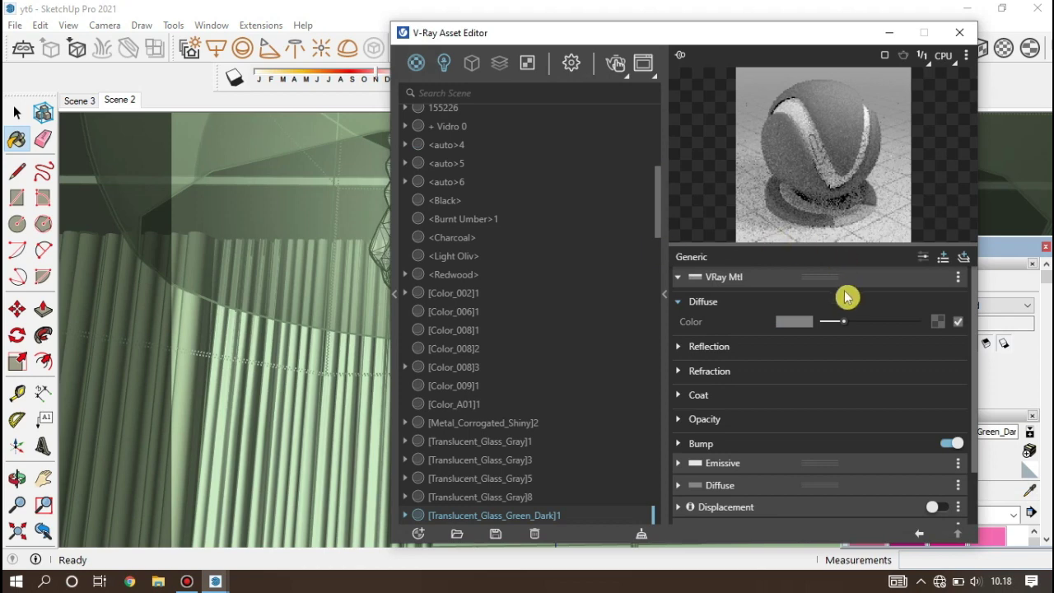
pyautogui.click(964, 258)
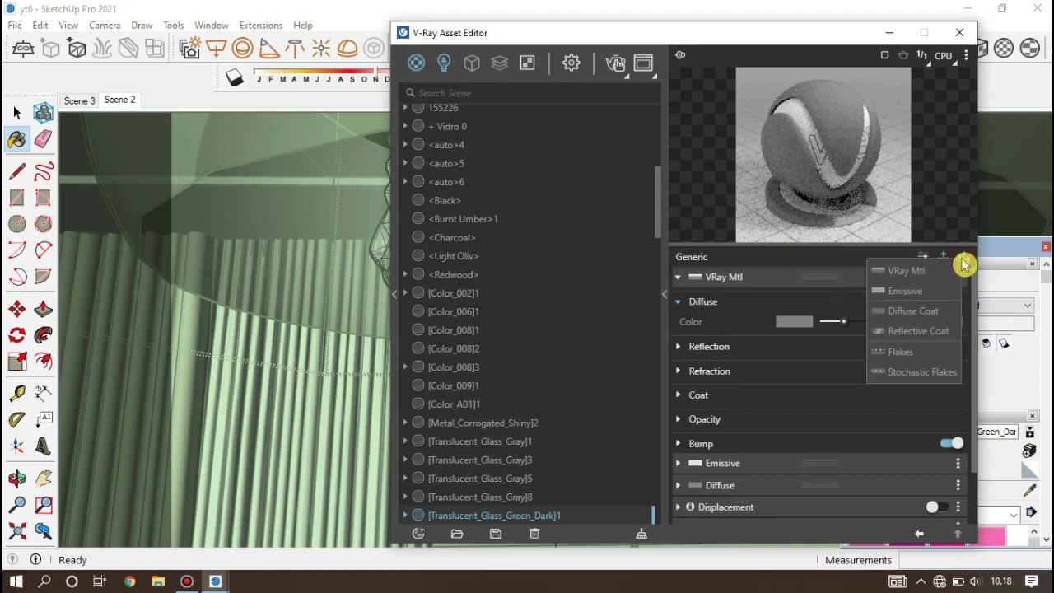
pyautogui.click(927, 294)
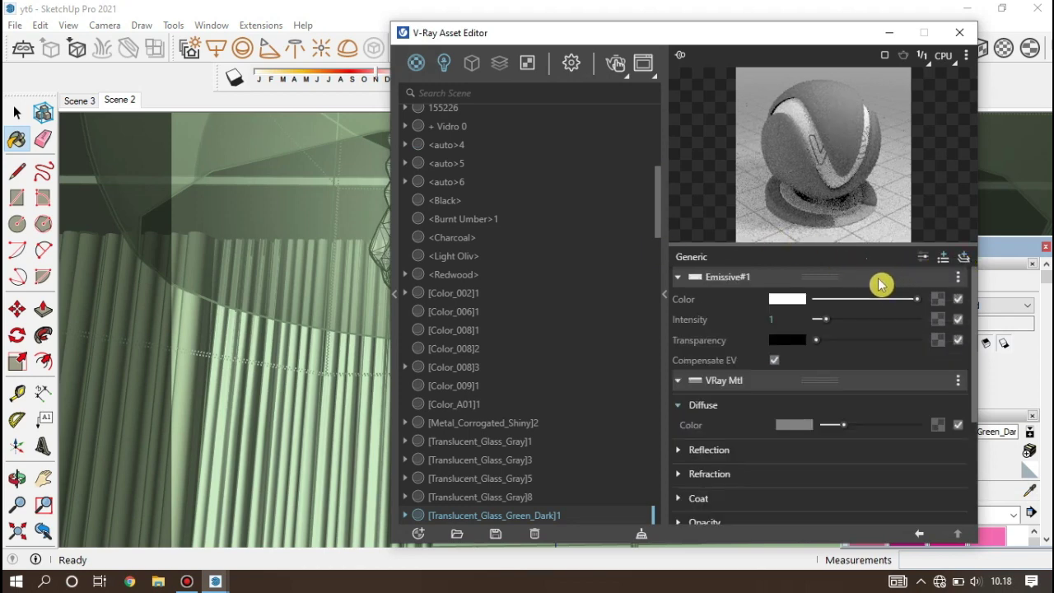
pyautogui.moveTo(831, 327); pyautogui.dragTo(944, 327)
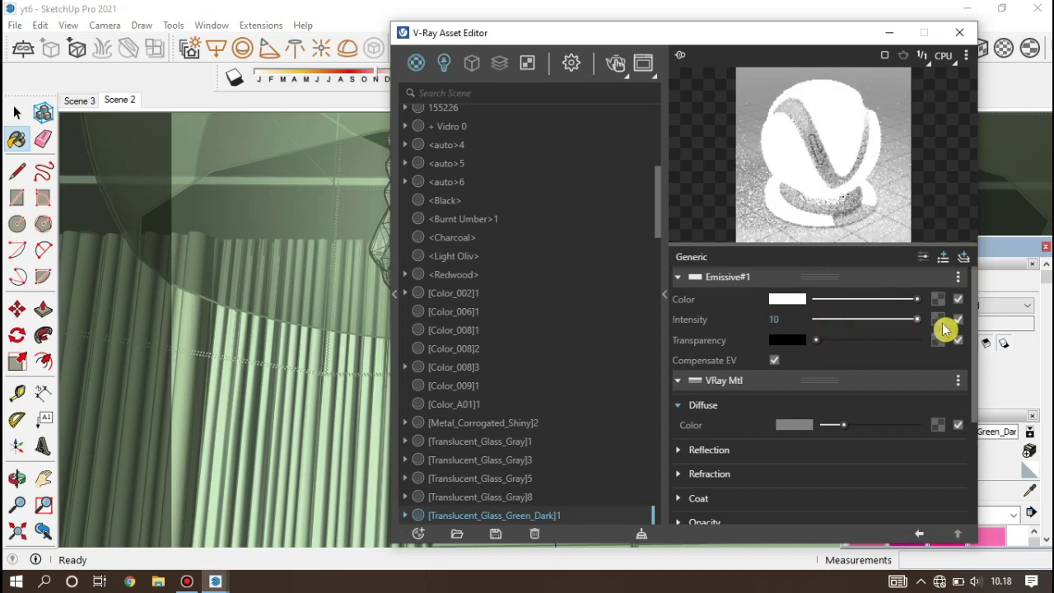
pyautogui.click(801, 322)
pyautogui.write('00')
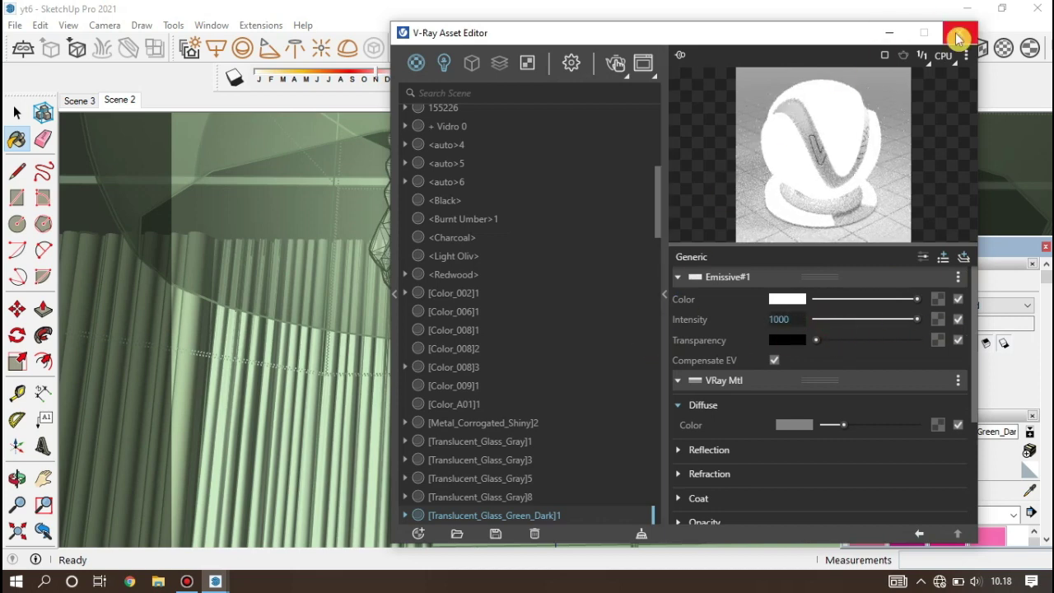
pyautogui.click(958, 37)
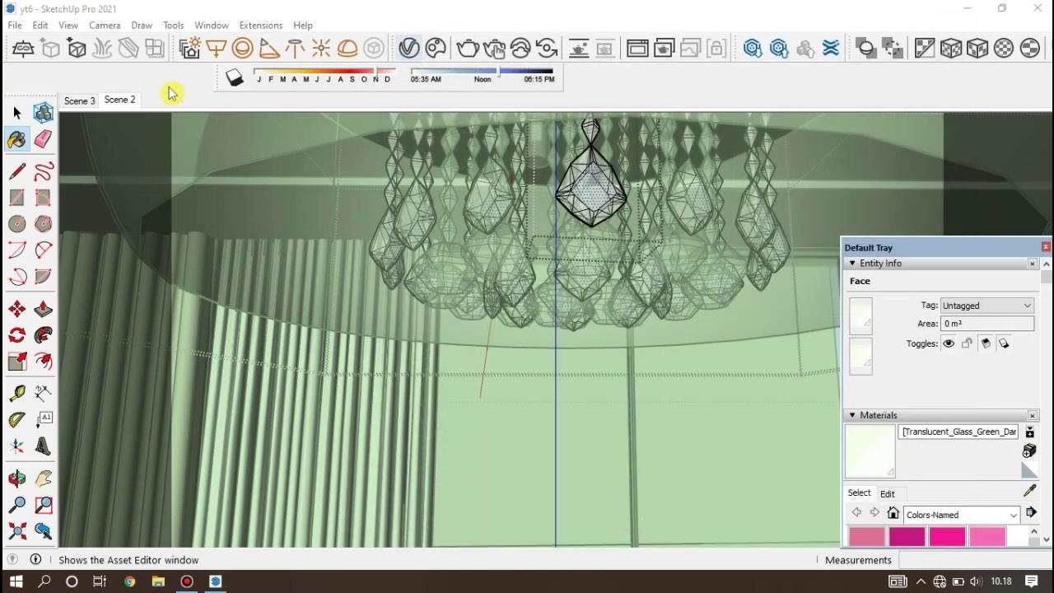
# Click outside the lamp to leave its editing context, then orbit back to the frontal dining-table view.
pyautogui.click(87, 101)
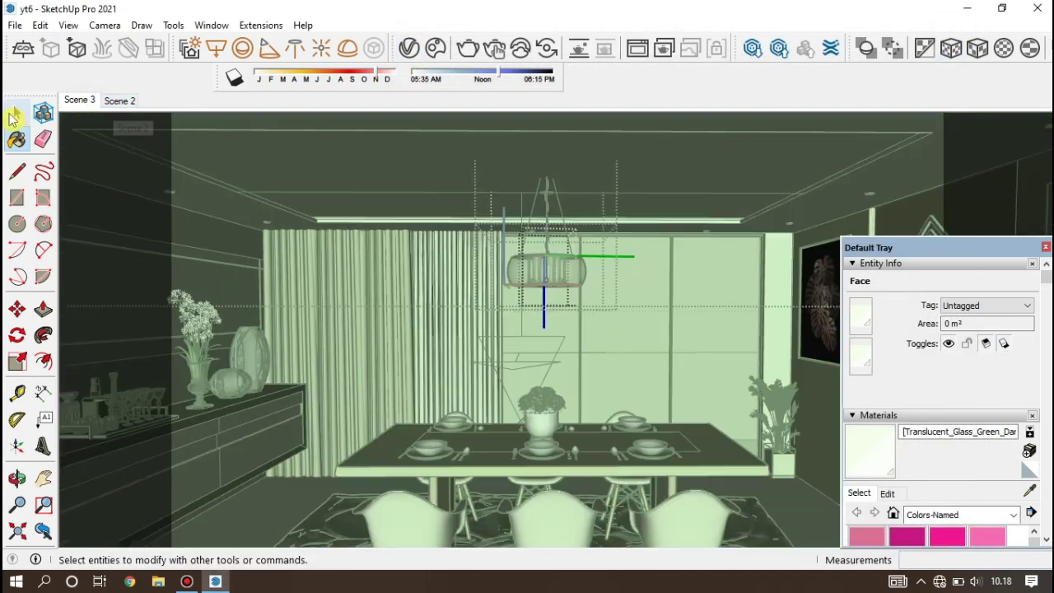
pyautogui.click(16, 112)
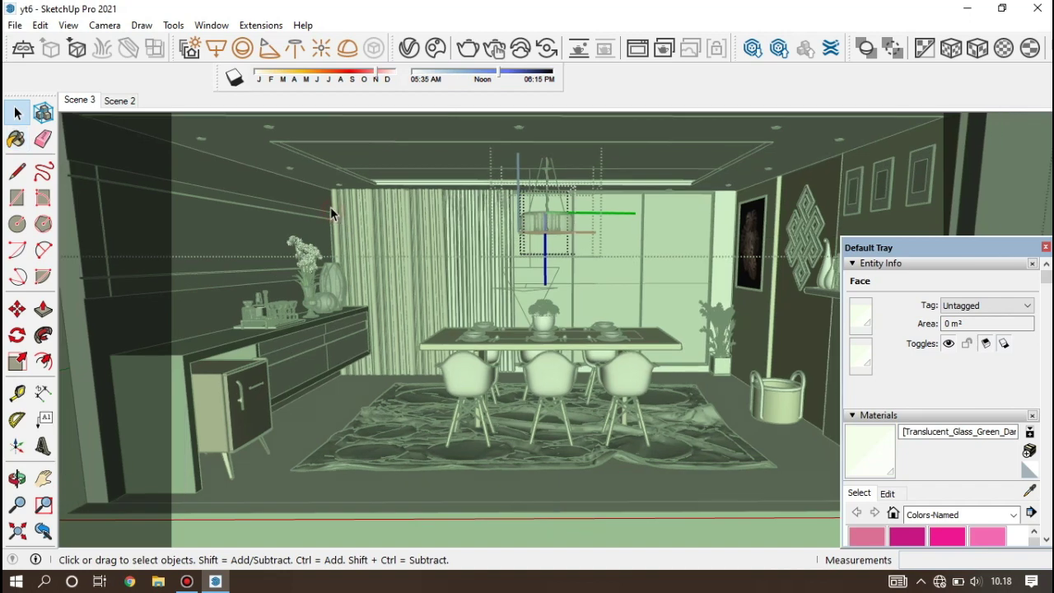
pyautogui.click(320, 182)
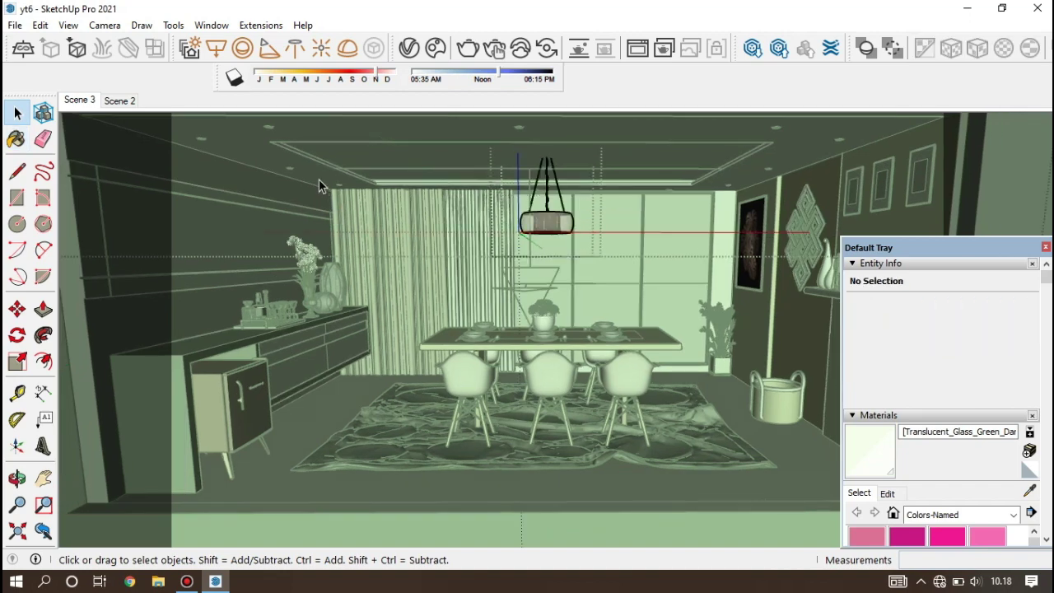
pyautogui.click(318, 179)
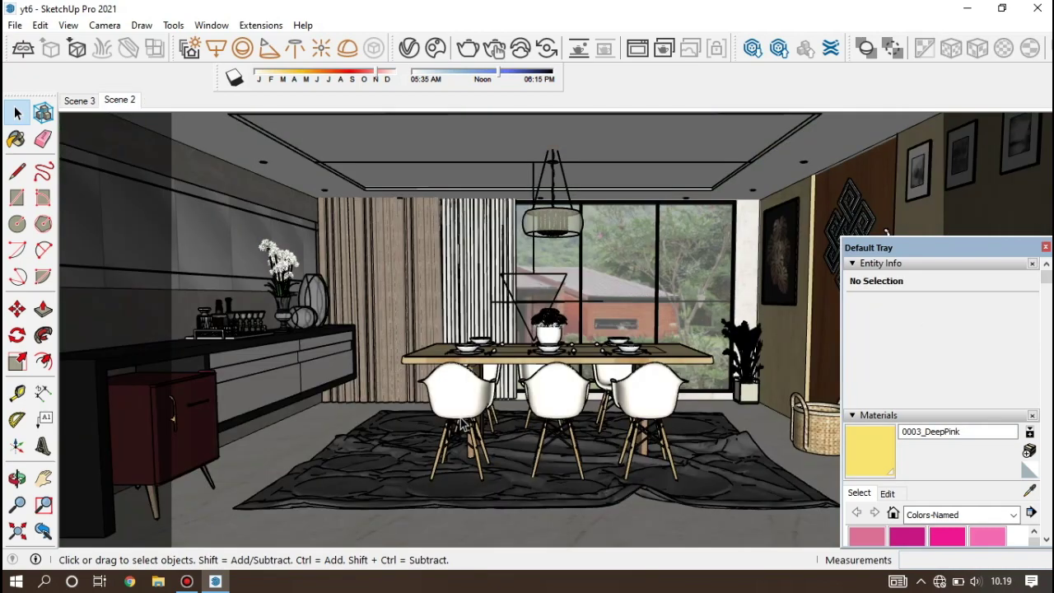
pyautogui.moveTo(465, 424)
pyautogui.mouseDown(button='middle')
pyautogui.moveTo(663, 179)
pyautogui.moveTo(640, 171)
pyautogui.mouseUp(button='middle')
pyautogui.scroll(-3, 666, 206)
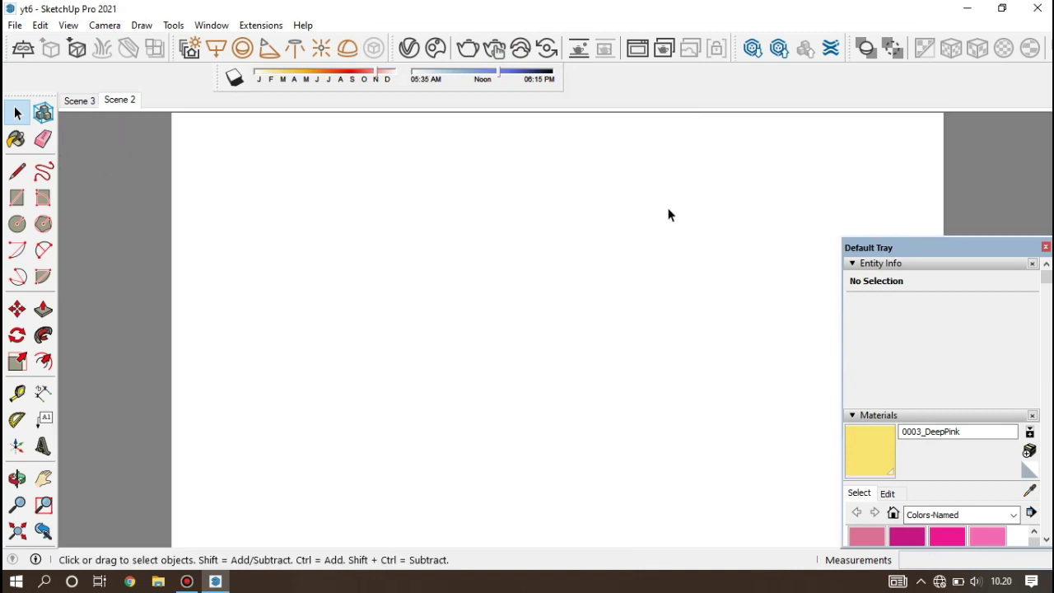
pyautogui.click(90, 103)
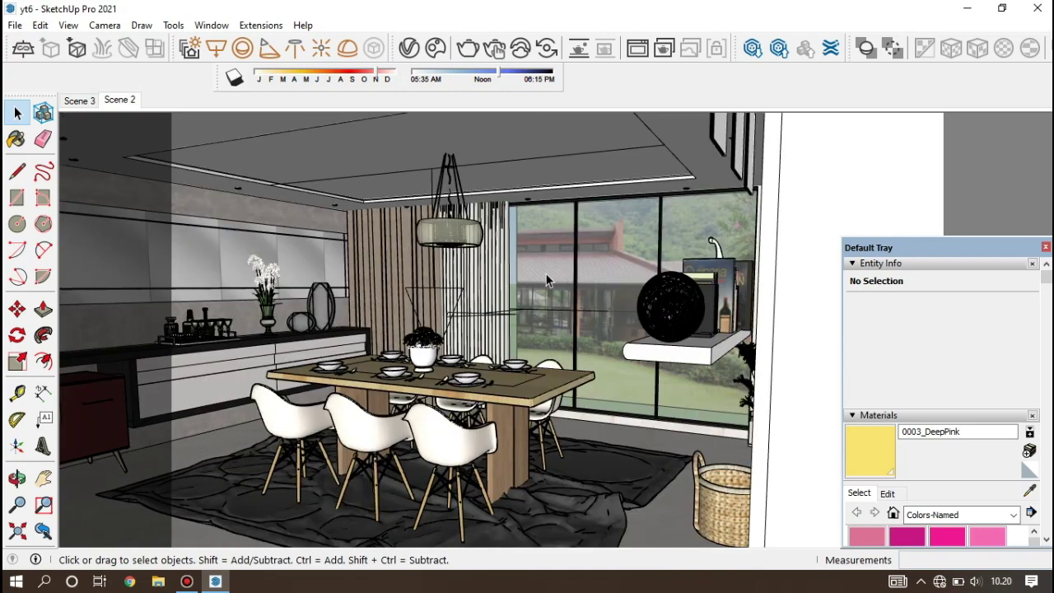
pyautogui.moveTo(537, 282); pyautogui.dragTo(489, 282, button='middle')
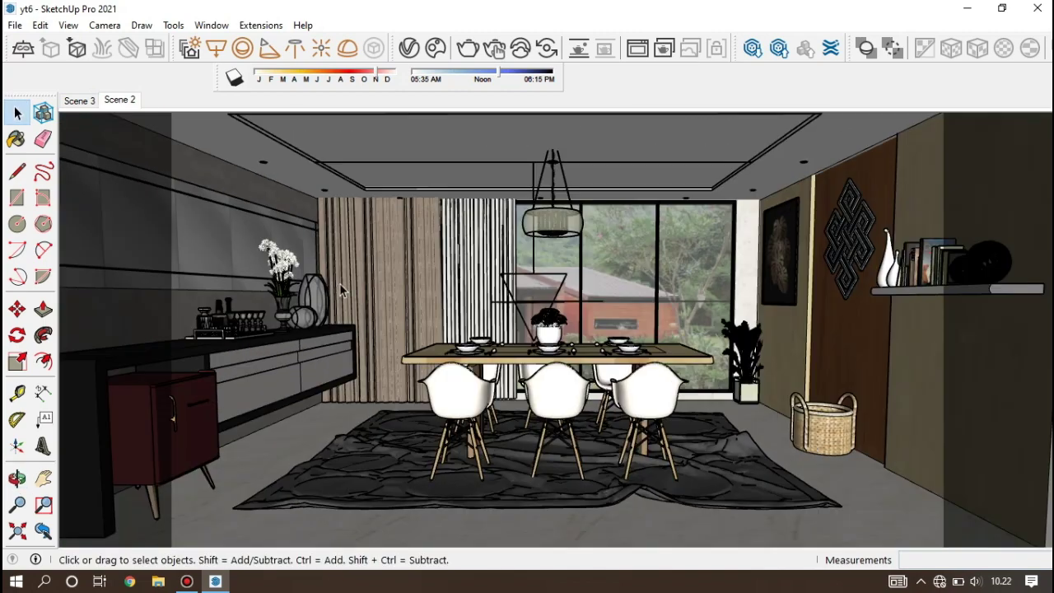
# Place an IES light with 4.IES at the ceiling corner, then switch its profile to Best IES 4 > 6.IES.
pyautogui.click(303, 51)
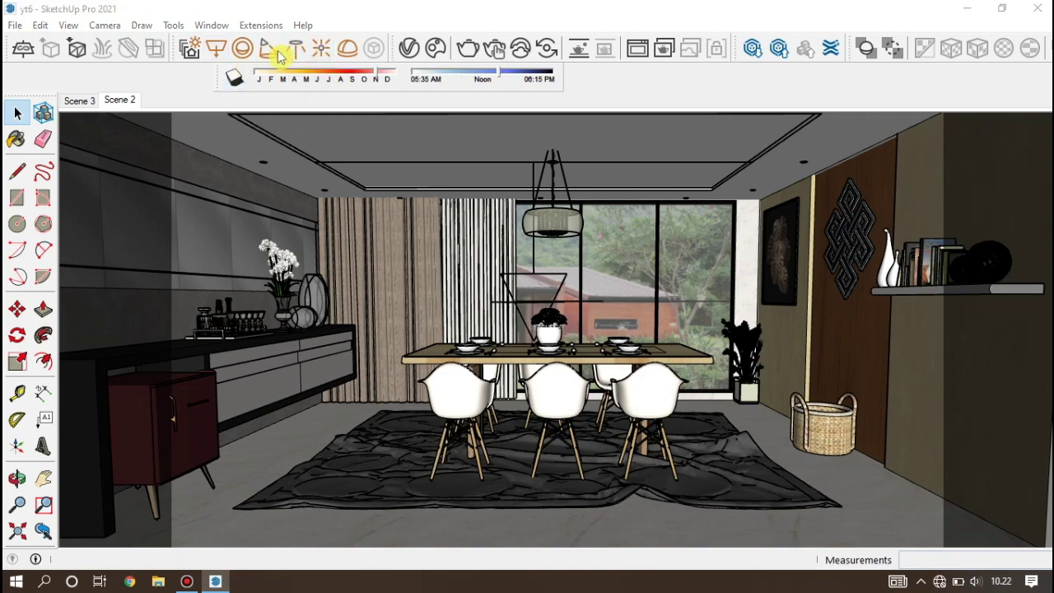
pyautogui.click(452, 253)
pyautogui.doubleClick(453, 253)
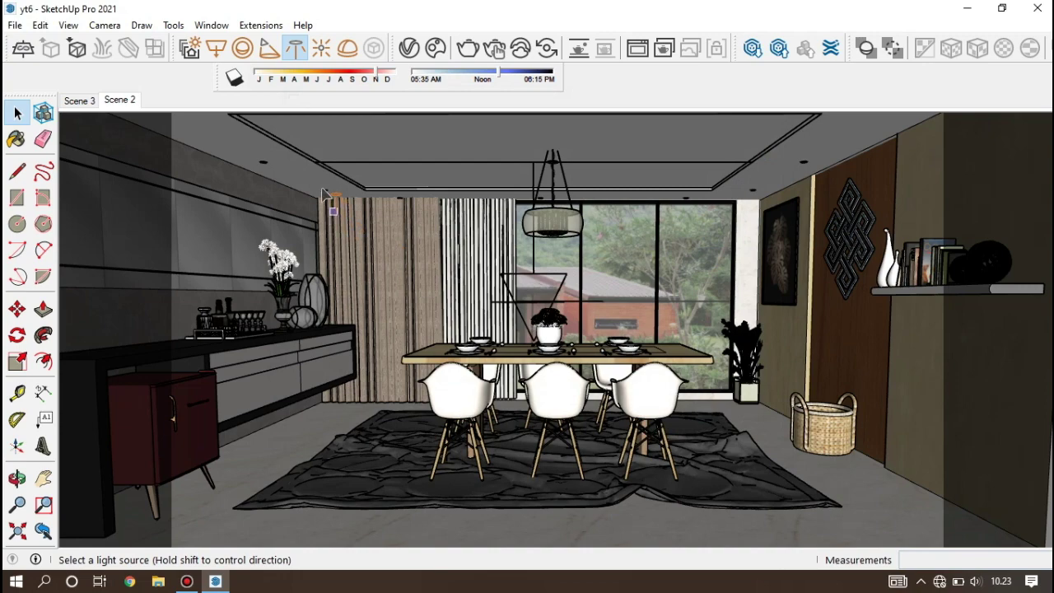
pyautogui.scroll(3, 326, 194)
pyautogui.scroll(2, 323, 189)
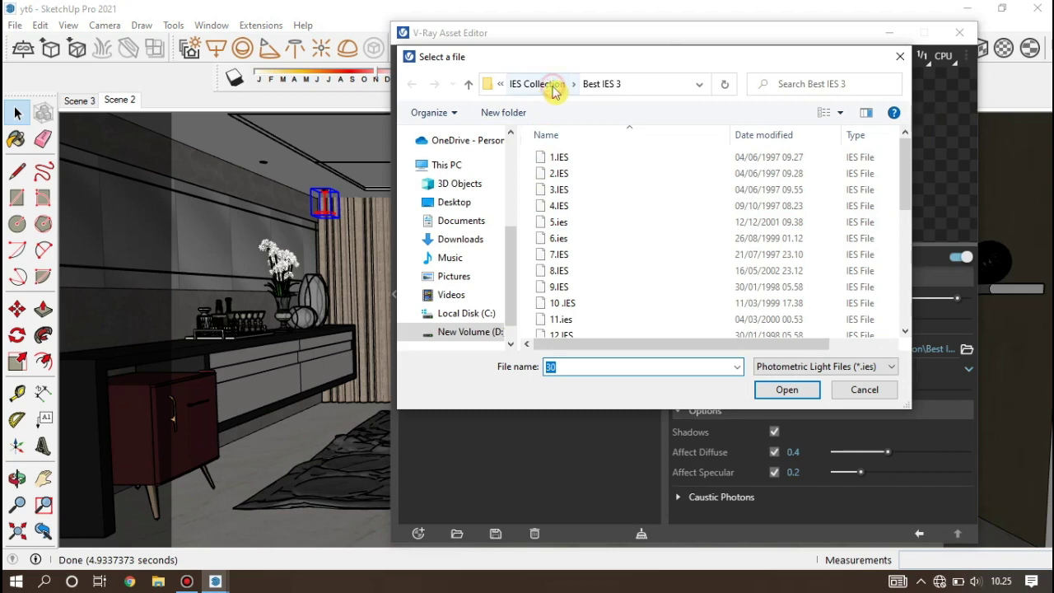
pyautogui.click(537, 84)
pyautogui.doubleClick(571, 206)
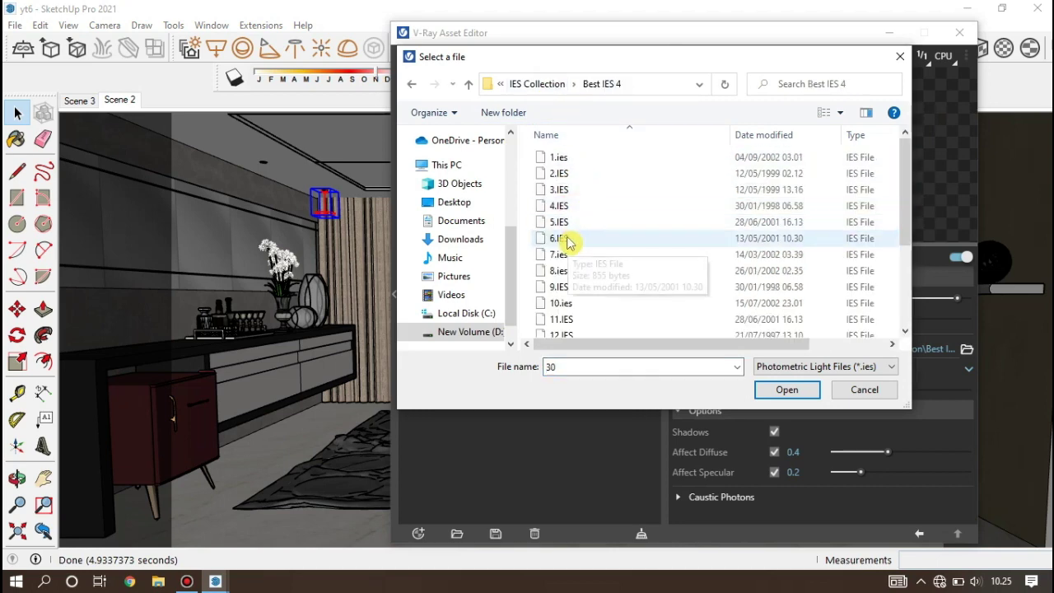
pyautogui.click(568, 239)
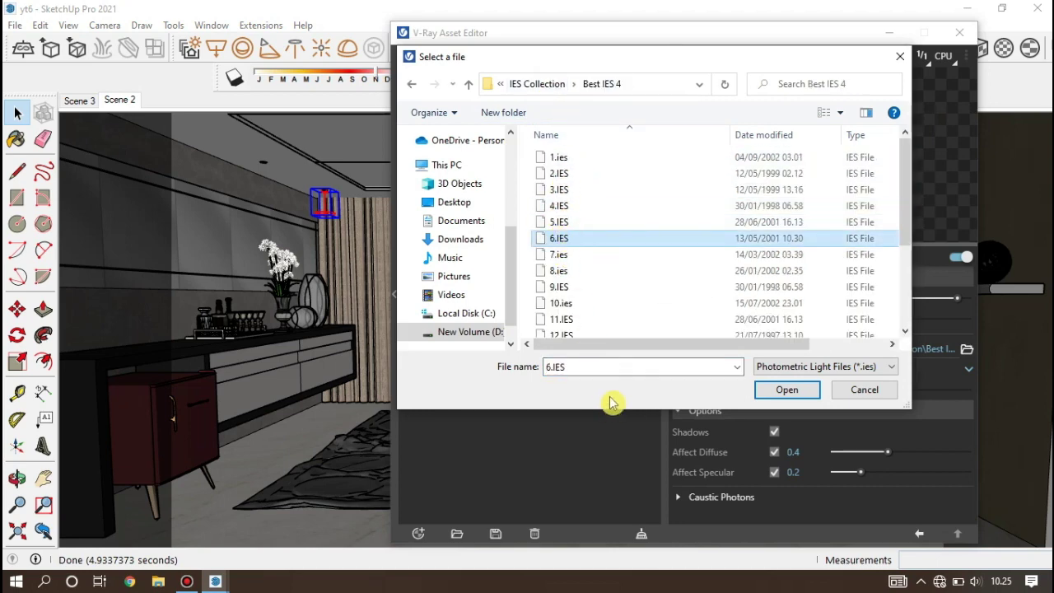
pyautogui.click(765, 387)
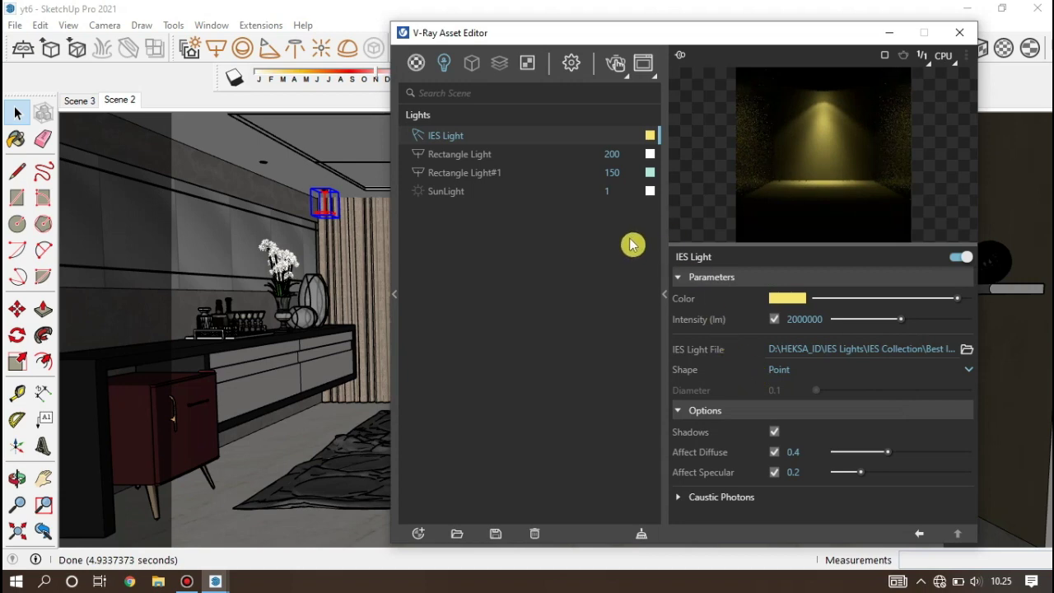
# Change the IES light's colour to a paler yellow.
pyautogui.click(788, 299)
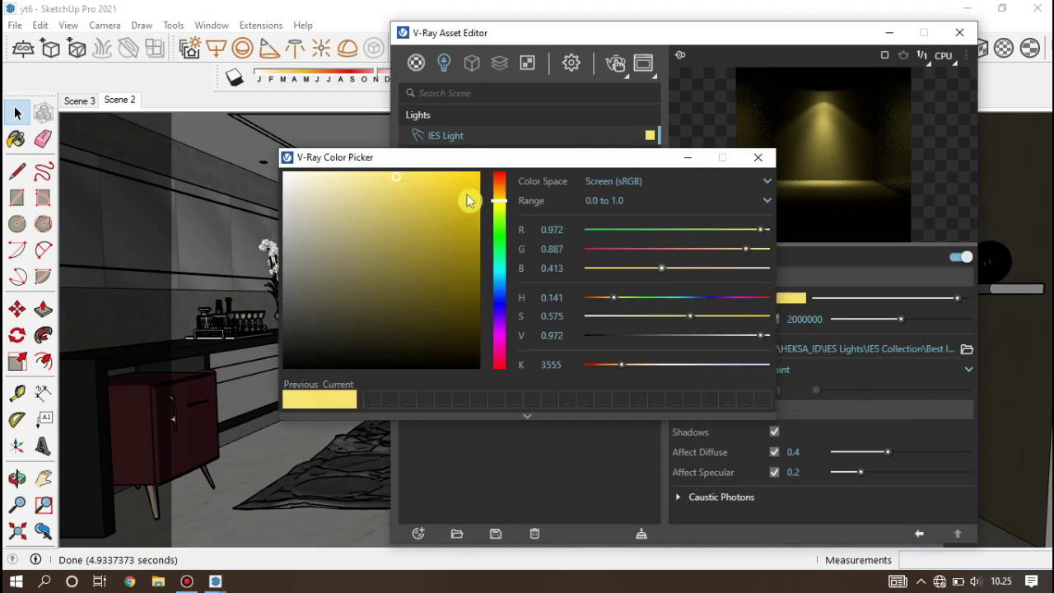
pyautogui.moveTo(368, 184); pyautogui.dragTo(362, 173)
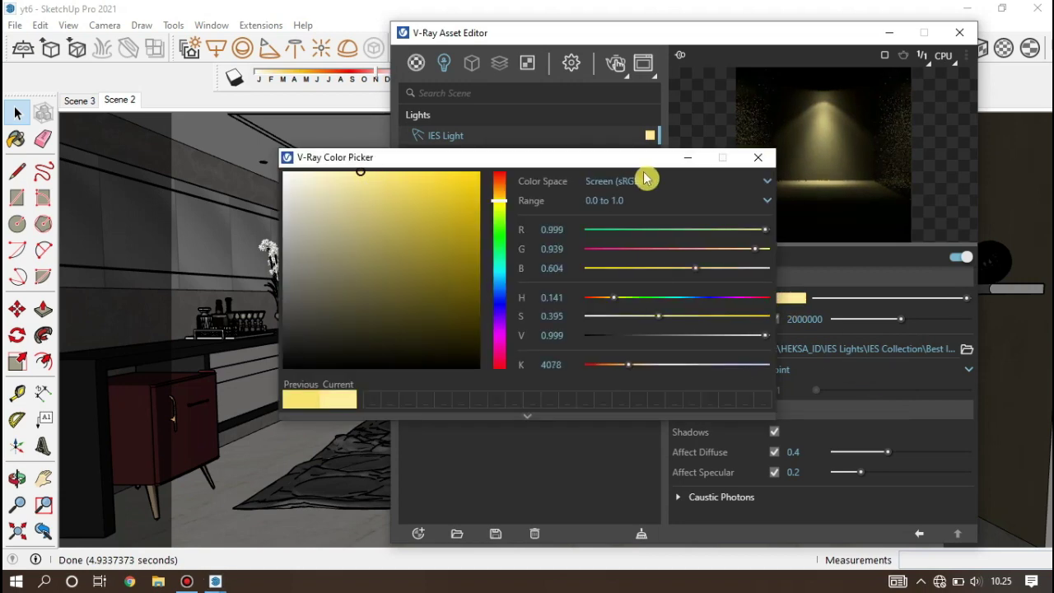
pyautogui.click(751, 163)
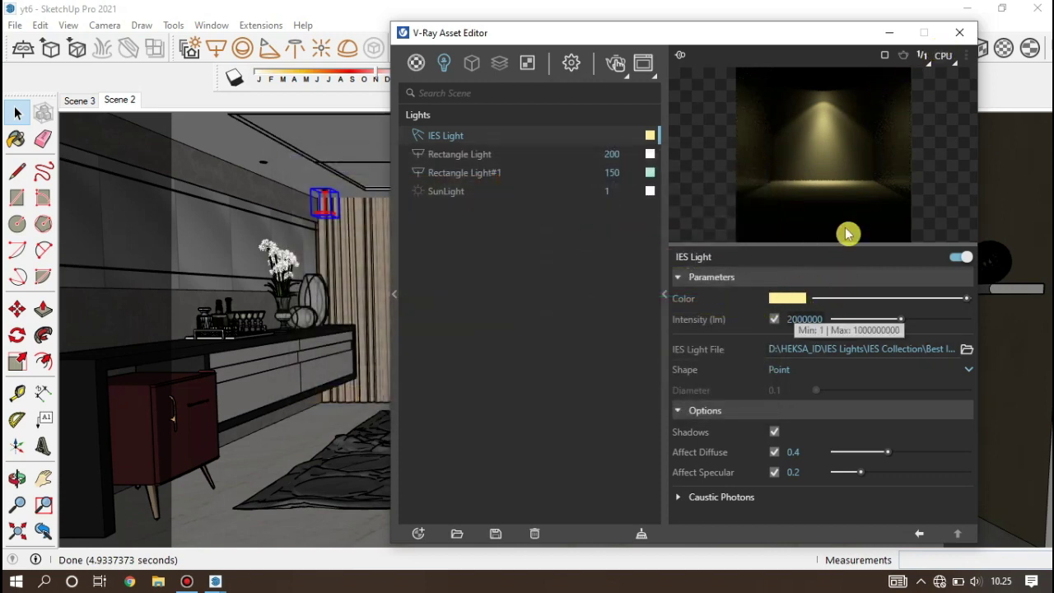
# Close the Asset Editor, run a quick interactive render, then close the Frame Buffer.
pyautogui.click(959, 32)
pyautogui.click(506, 53)
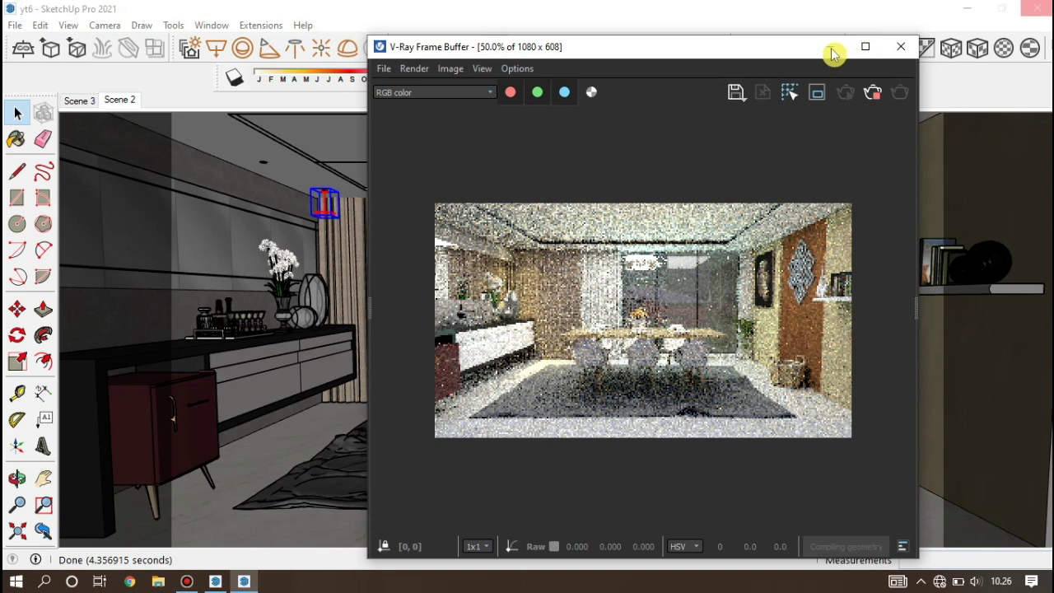
pyautogui.click(831, 54)
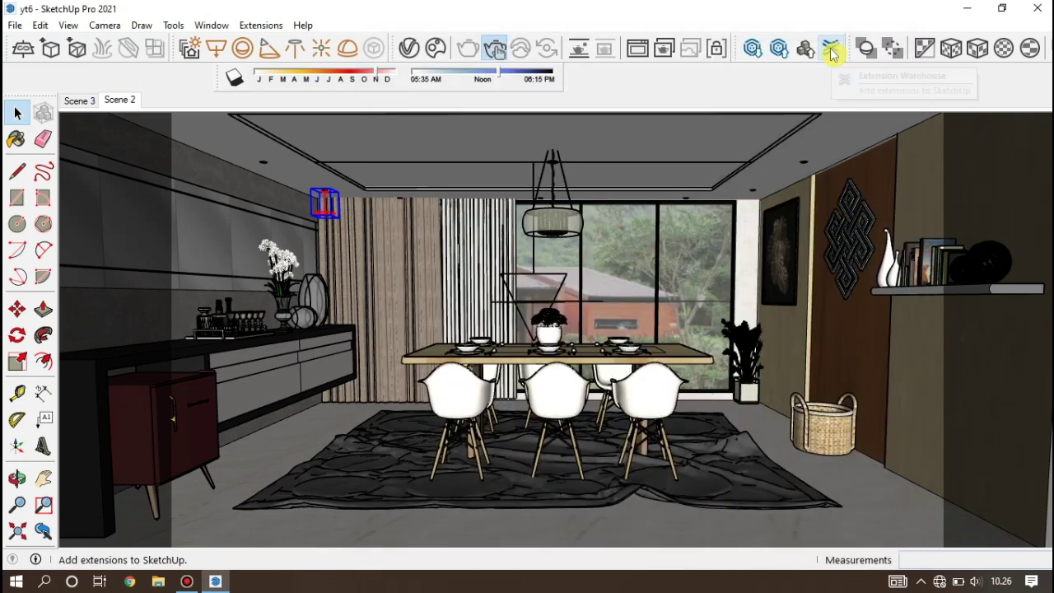
# Restart the interactive render and Move-copy the light from its top to a ceiling downlight.
pyautogui.click(496, 53)
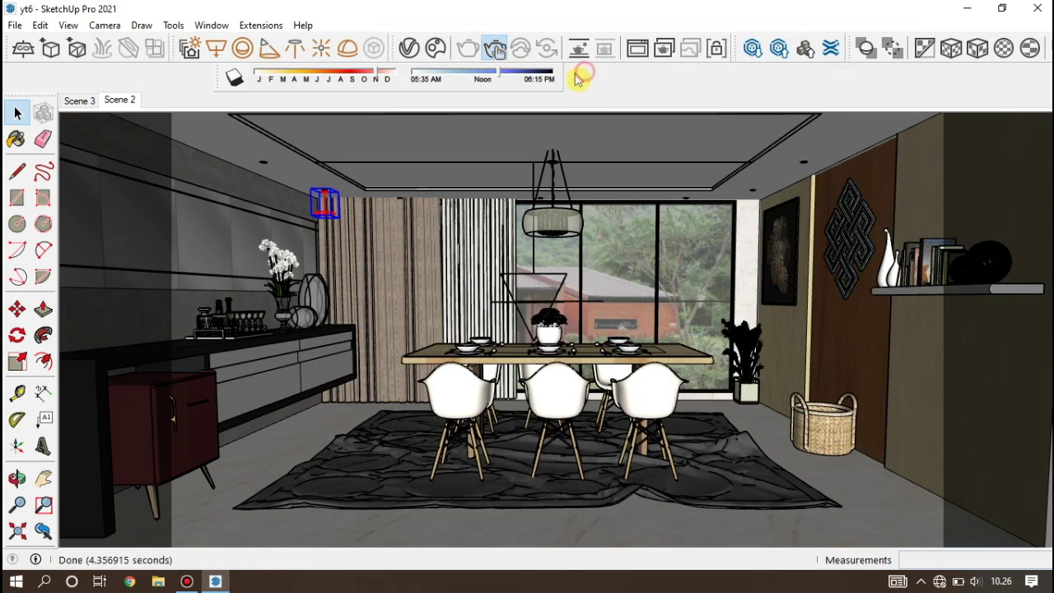
pyautogui.click(16, 308)
pyautogui.scroll(2, 325, 196)
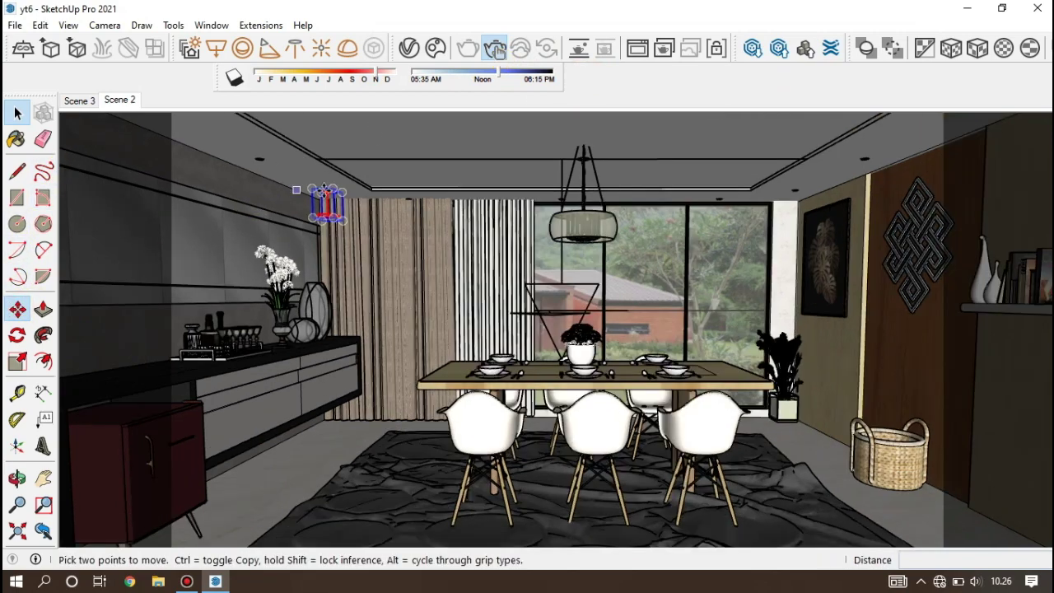
pyautogui.scroll(2, 323, 193)
pyautogui.scroll(1, 300, 157)
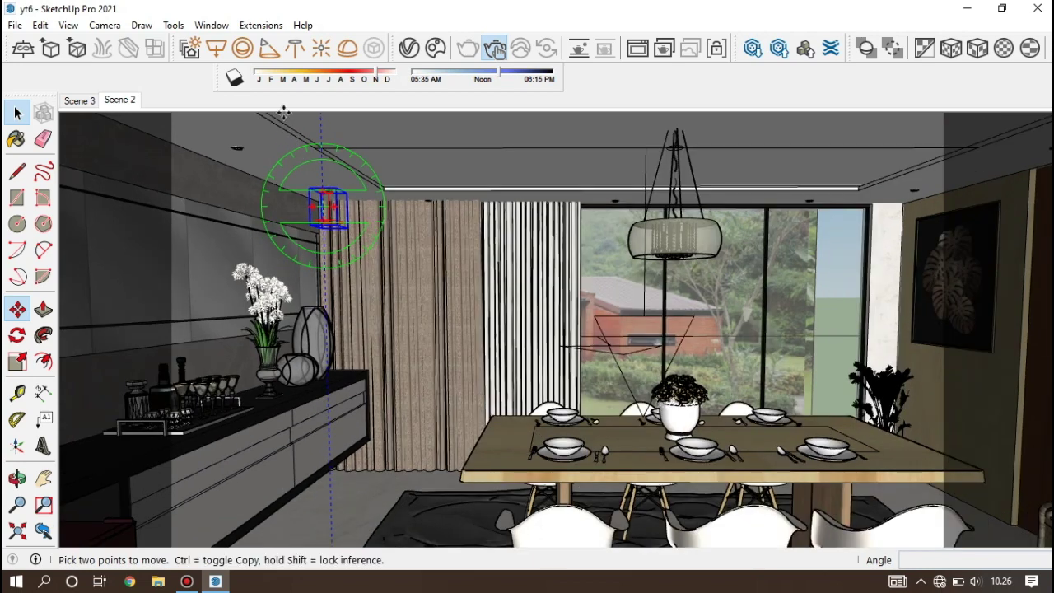
pyautogui.scroll(1, 330, 168)
pyautogui.scroll(2, 344, 196)
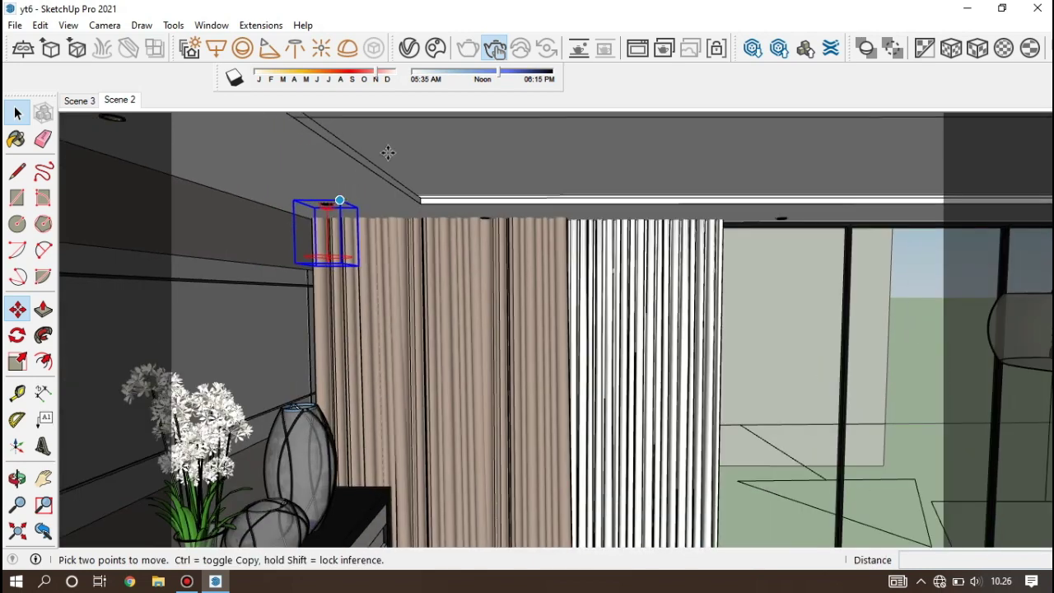
pyautogui.scroll(1, 338, 202)
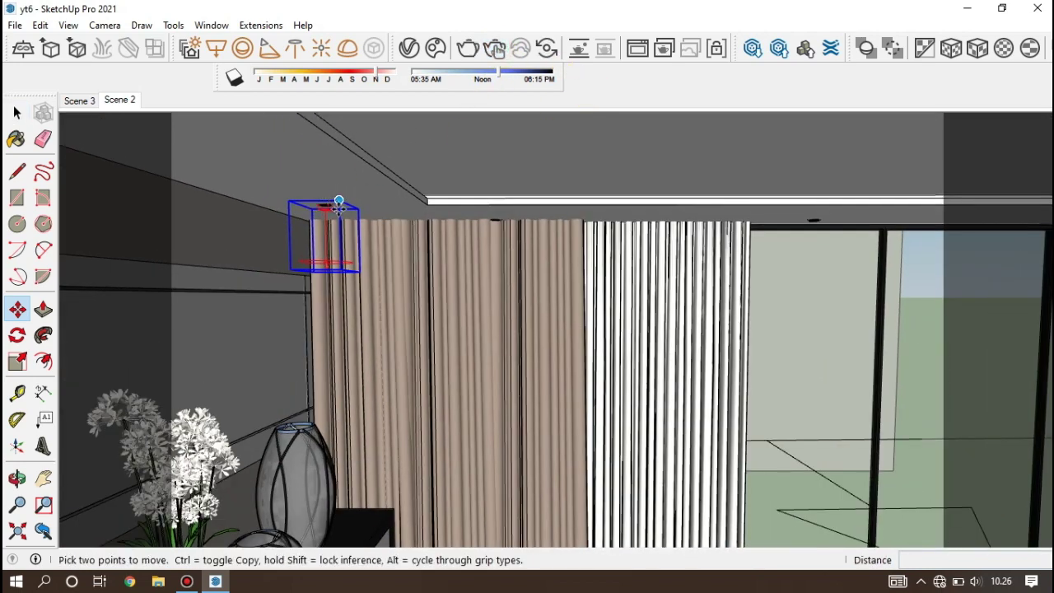
pyautogui.scroll(2, 326, 210)
pyautogui.scroll(1, 327, 198)
pyautogui.scroll(1, 326, 206)
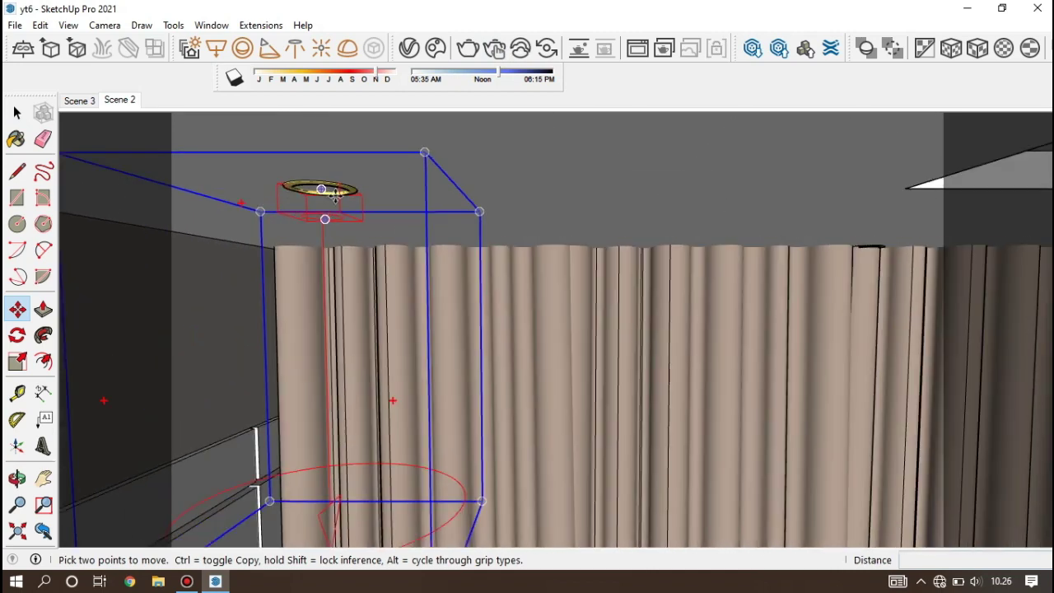
pyautogui.keyDown('ctrl'); pyautogui.click(343, 185); pyautogui.keyUp('ctrl')
pyautogui.scroll(-3, 541, 141)
pyautogui.scroll(1, 547, 144)
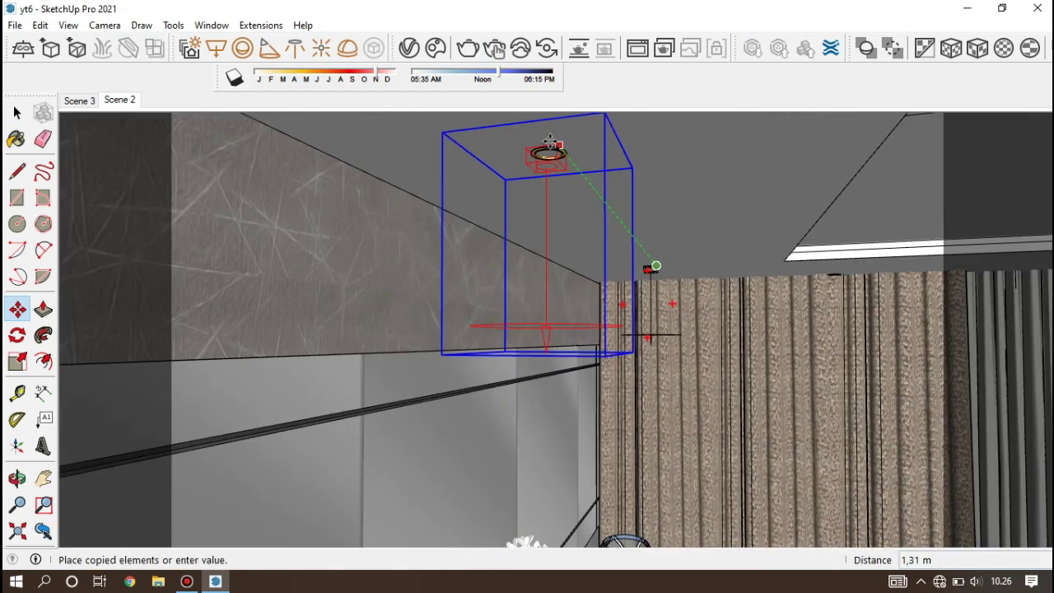
pyautogui.scroll(1, 551, 146)
pyautogui.scroll(1, 553, 148)
pyautogui.click(574, 150)
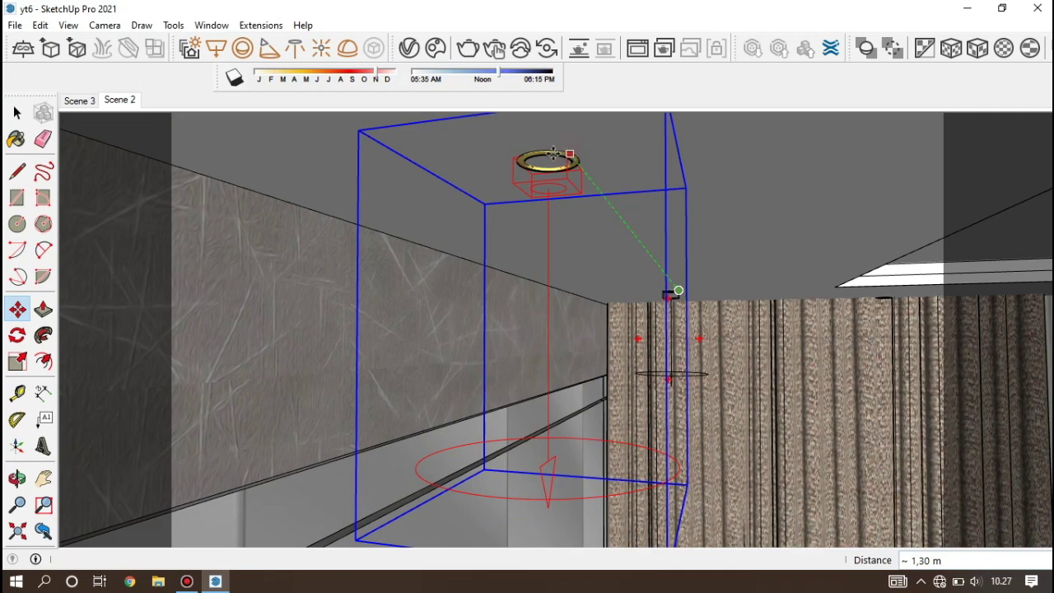
# Copy the light further along the ceiling and onto the downlight above the sideboard.
pyautogui.click(576, 150)
pyautogui.scroll(-2, 568, 161)
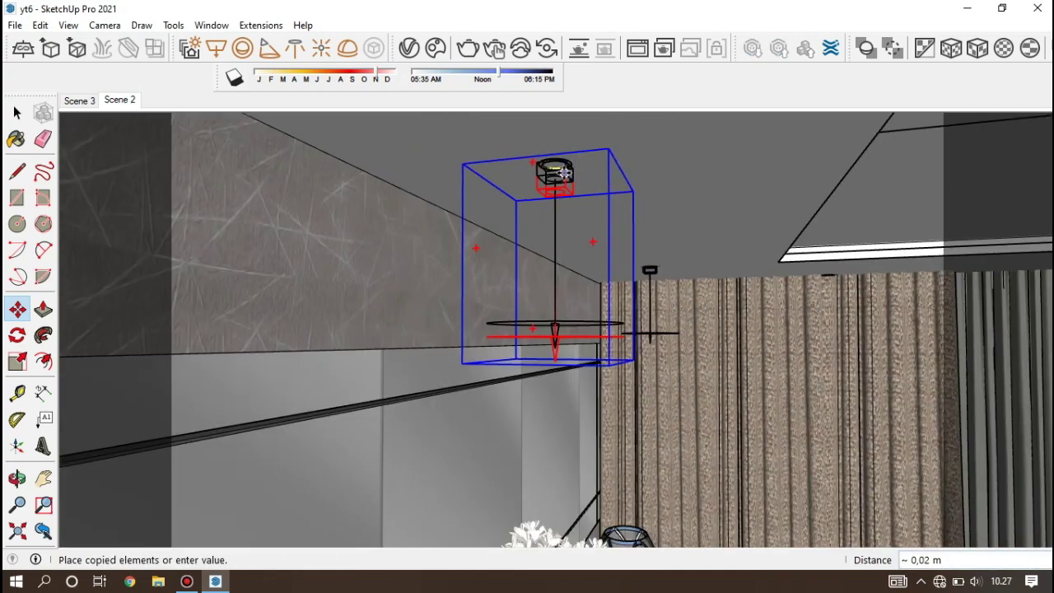
pyautogui.scroll(-1, 564, 172)
pyautogui.scroll(-2, 558, 173)
pyautogui.scroll(-1, 555, 207)
pyautogui.scroll(-1, 548, 207)
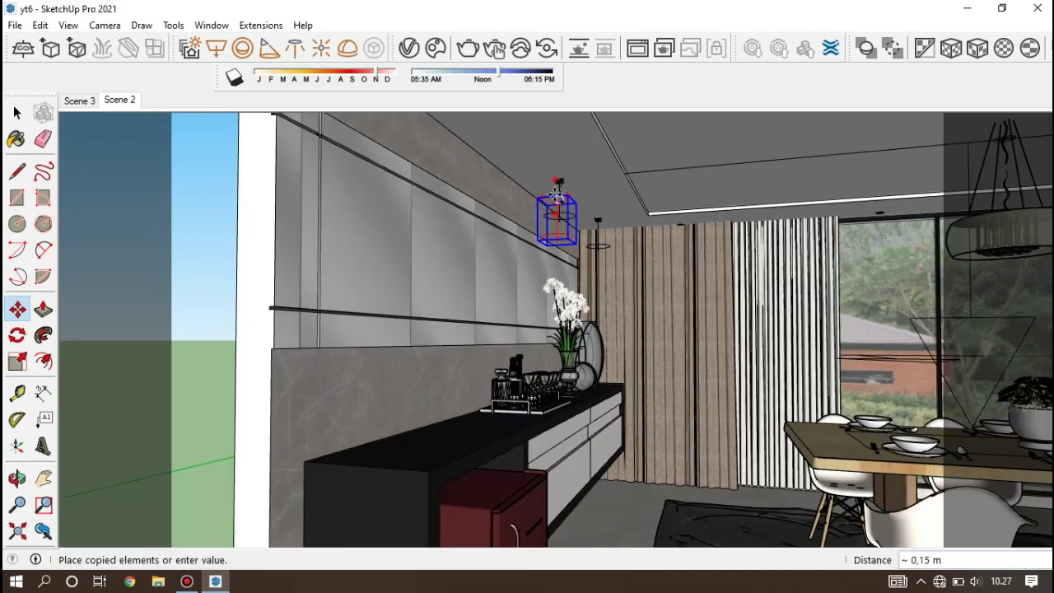
pyautogui.scroll(-1, 552, 212)
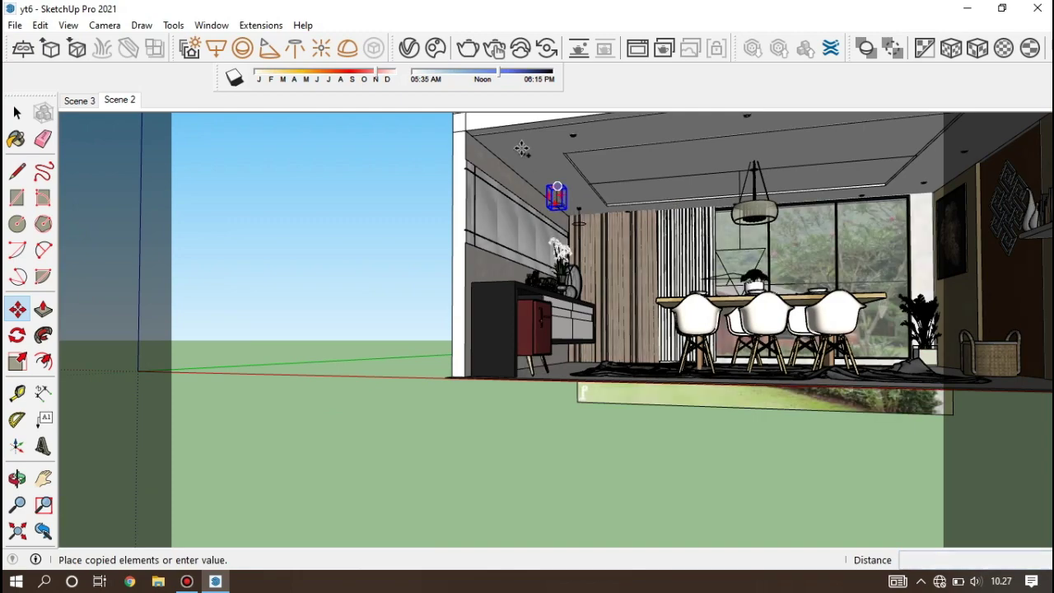
pyautogui.scroll(2, 533, 150)
pyautogui.scroll(1, 527, 156)
pyautogui.scroll(2, 510, 160)
pyautogui.scroll(1, 493, 158)
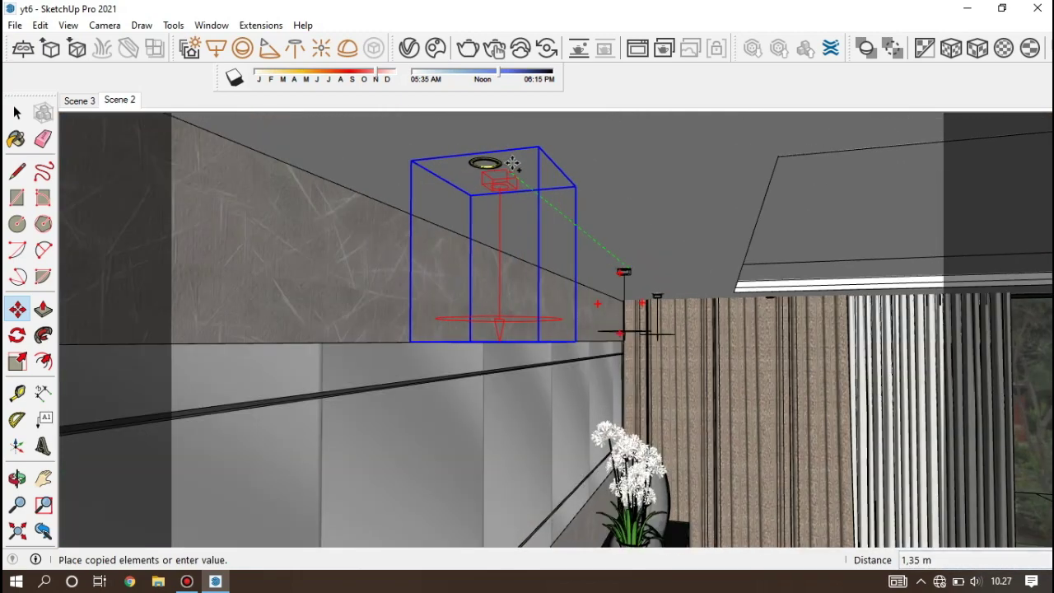
pyautogui.scroll(1, 487, 154)
pyautogui.click(485, 156)
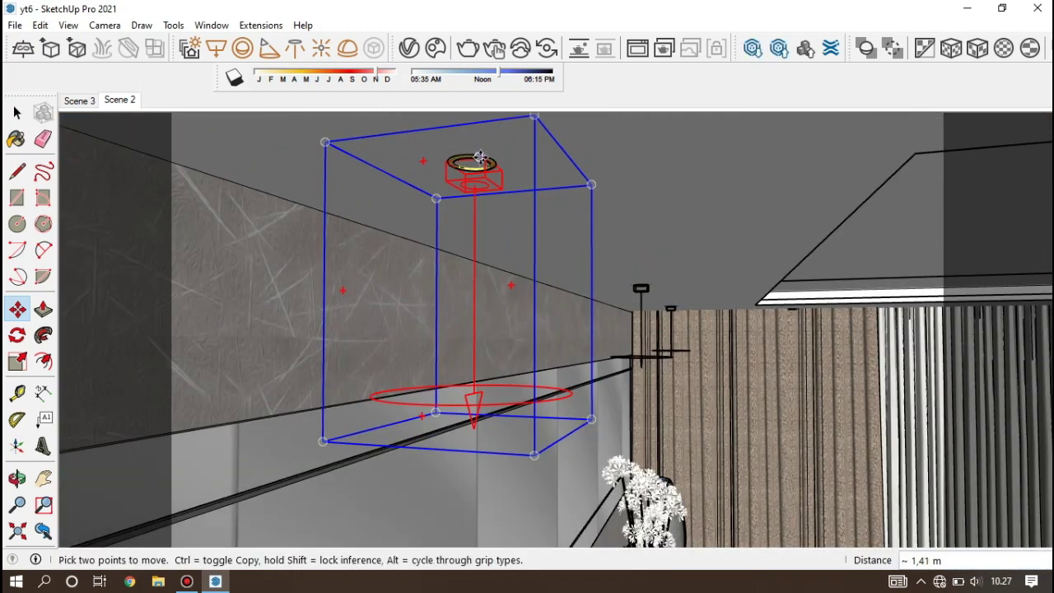
pyautogui.click(484, 156)
pyautogui.scroll(-2, 483, 160)
pyautogui.scroll(-2, 473, 190)
pyautogui.scroll(-2, 480, 202)
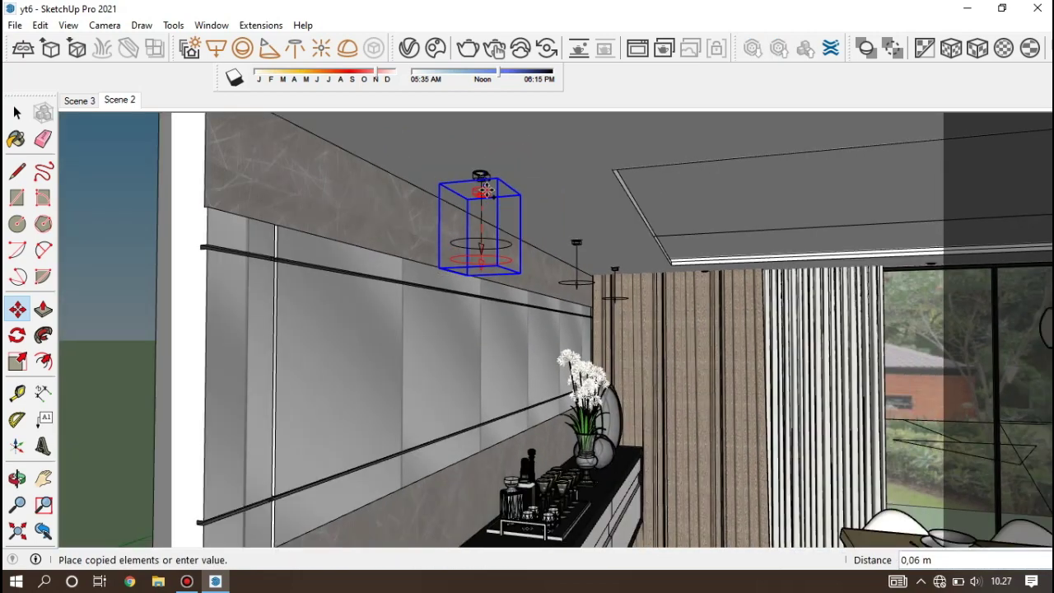
pyautogui.scroll(-1, 487, 197)
pyautogui.scroll(-2, 484, 206)
pyautogui.scroll(-1, 486, 205)
pyautogui.scroll(1, 567, 170)
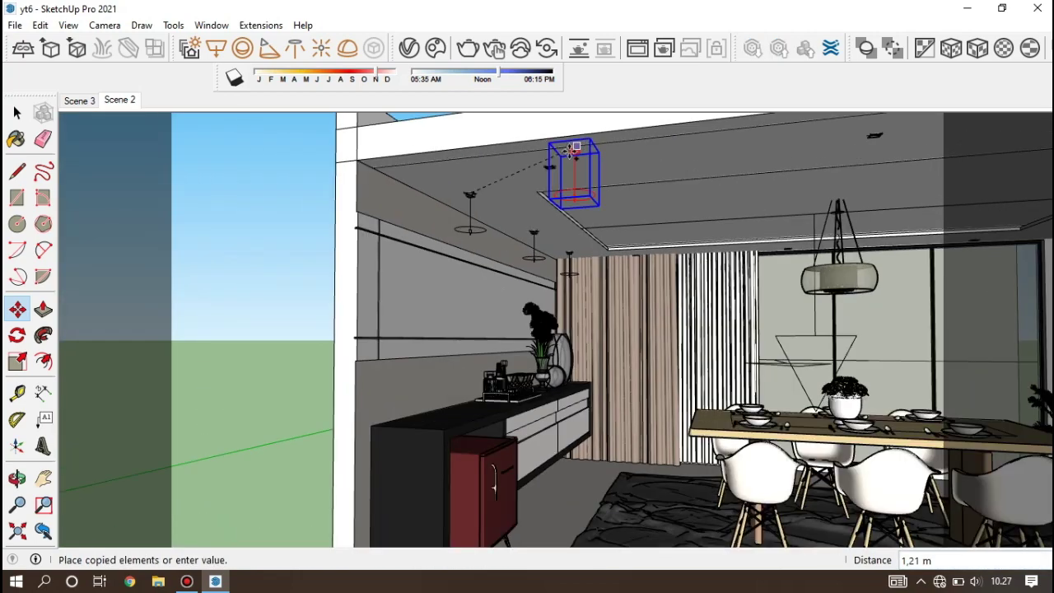
pyautogui.scroll(2, 564, 161)
pyautogui.scroll(2, 564, 154)
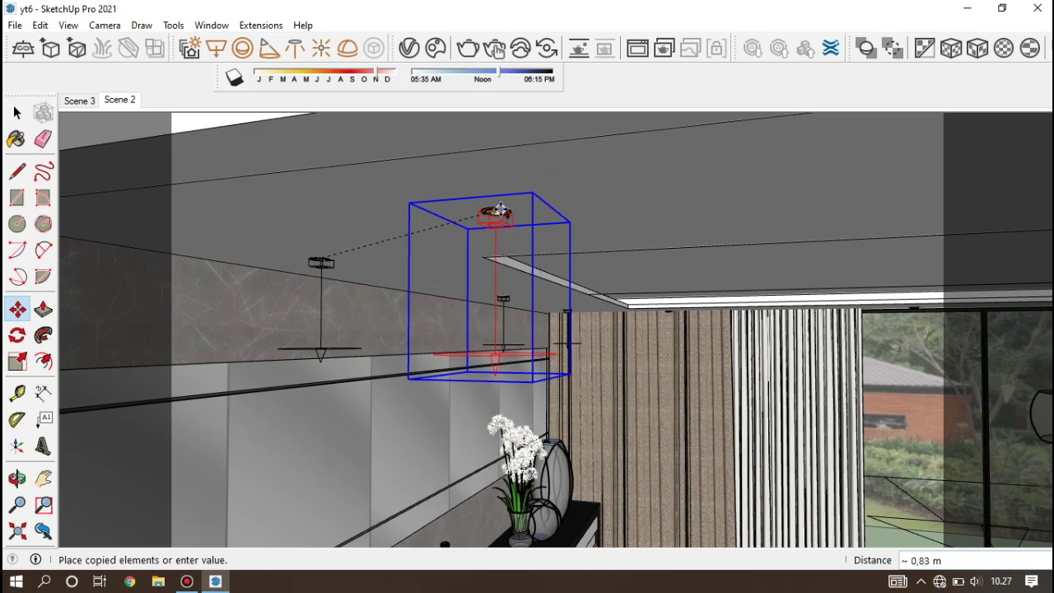
pyautogui.click(500, 209)
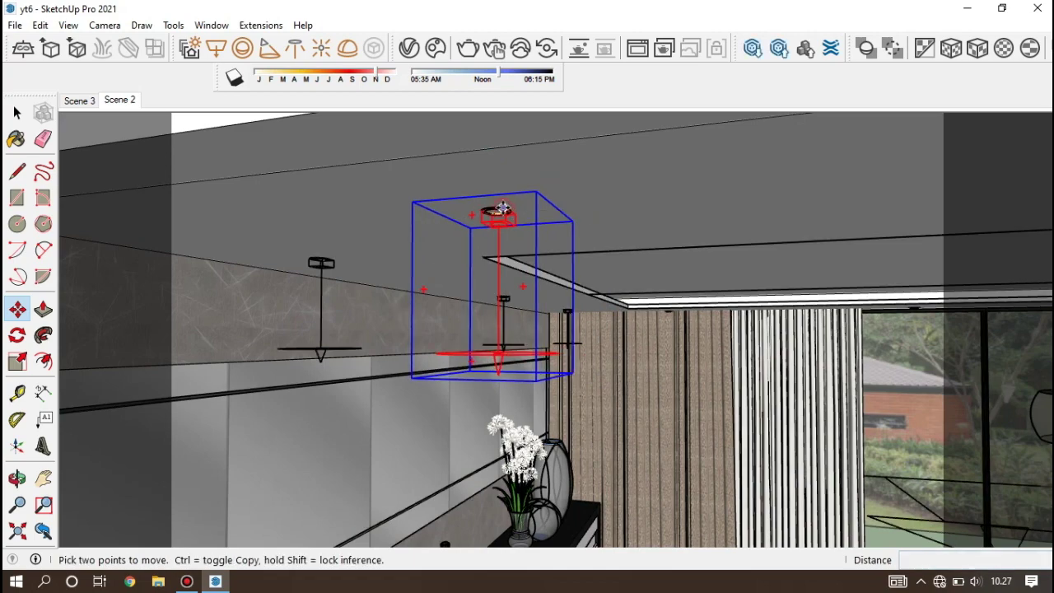
# Copy the light above the pendant lamp, to another downlight, and near the right wall.
pyautogui.click(500, 206)
pyautogui.scroll(-2, 501, 206)
pyautogui.scroll(-1, 499, 206)
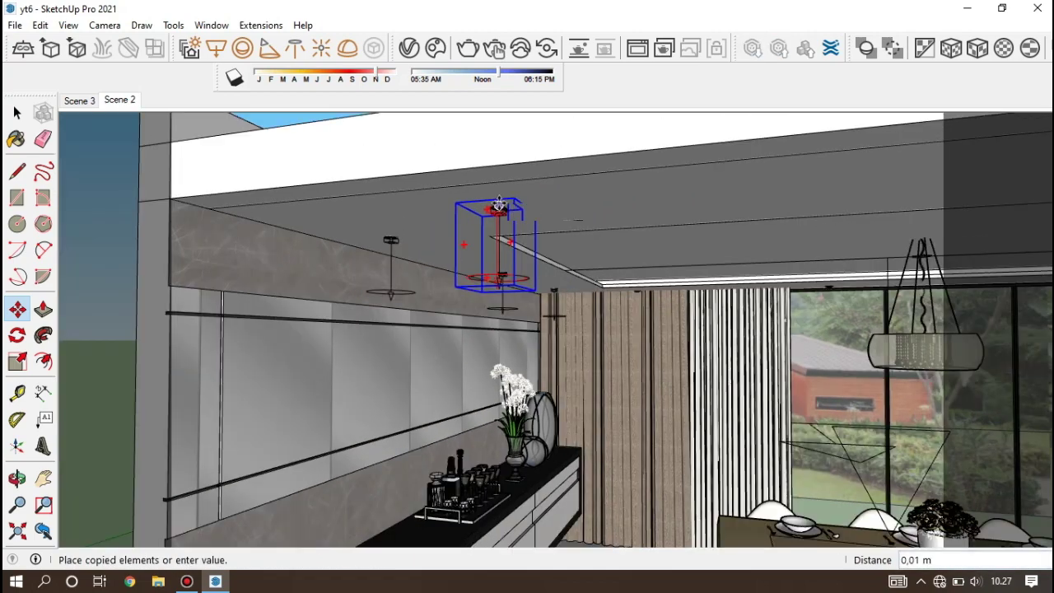
pyautogui.scroll(1, 776, 212)
pyautogui.scroll(1, 800, 189)
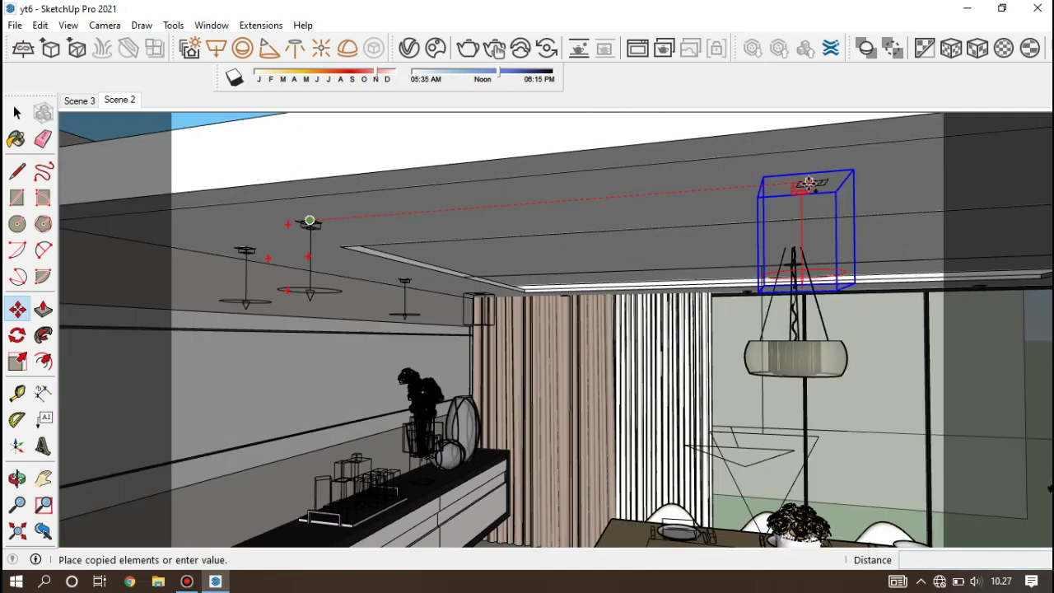
pyautogui.scroll(1, 811, 183)
pyautogui.scroll(1, 811, 183)
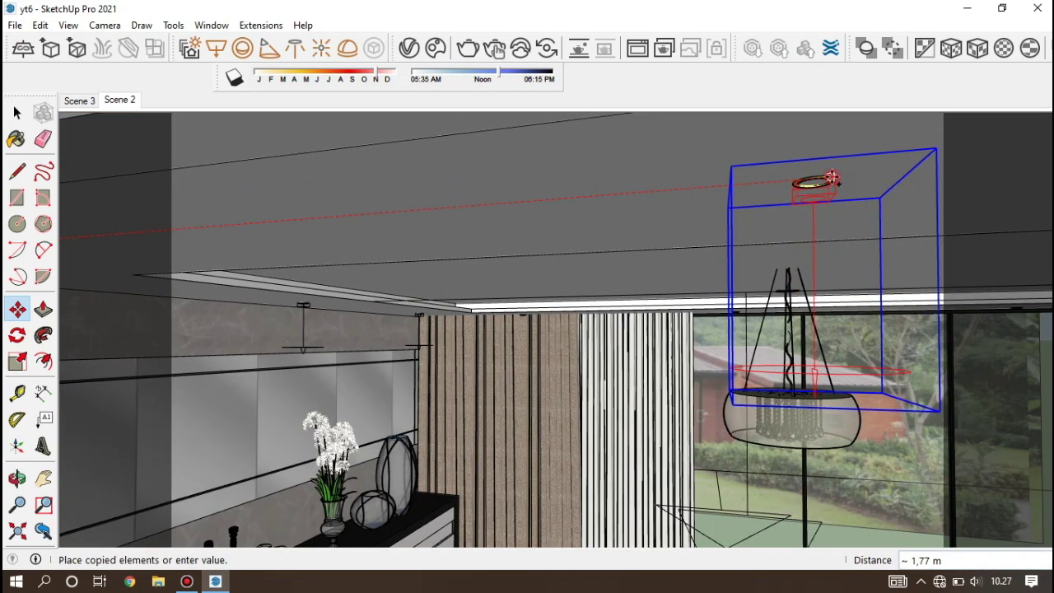
pyautogui.click(829, 176)
pyautogui.keyDown('ctrl'); pyautogui.click(823, 177); pyautogui.keyUp('ctrl')
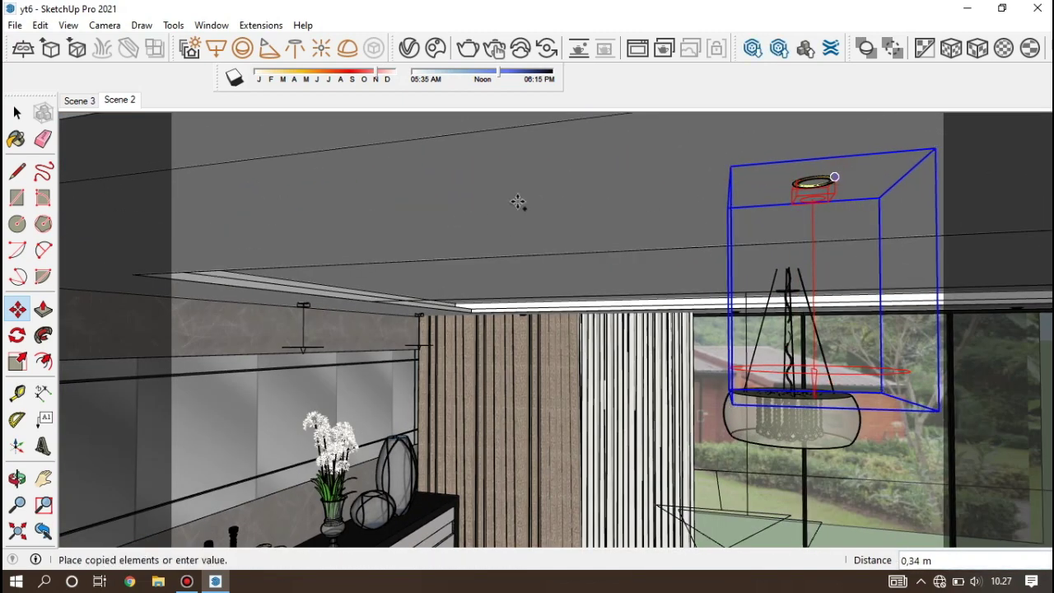
pyautogui.scroll(-1, 511, 210)
pyautogui.scroll(-1, 501, 211)
pyautogui.scroll(-1, 499, 207)
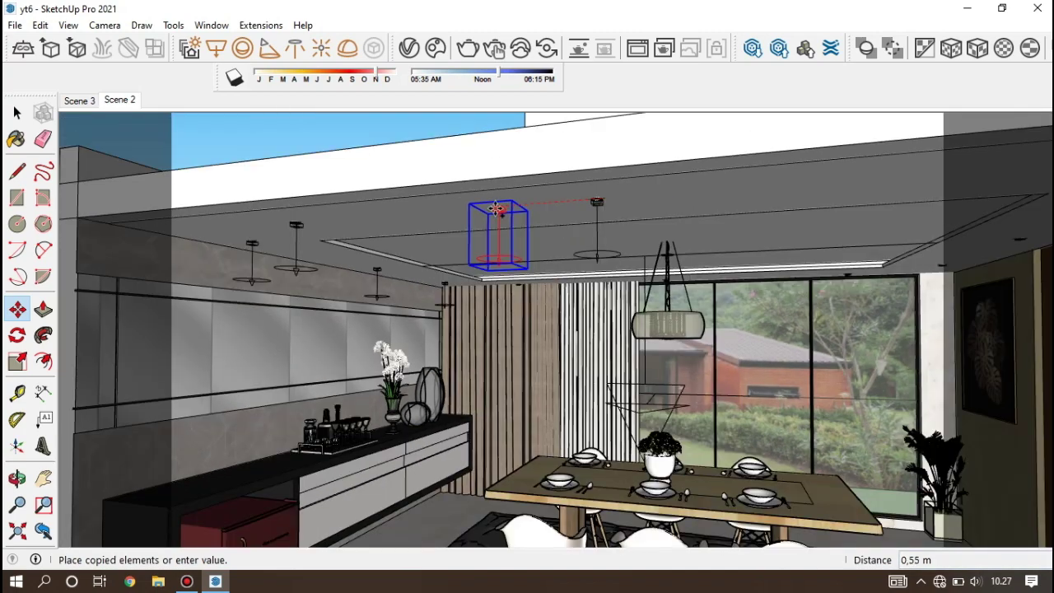
pyautogui.scroll(-2, 494, 207)
pyautogui.scroll(1, 495, 209)
pyautogui.scroll(1, 803, 177)
pyautogui.scroll(1, 810, 192)
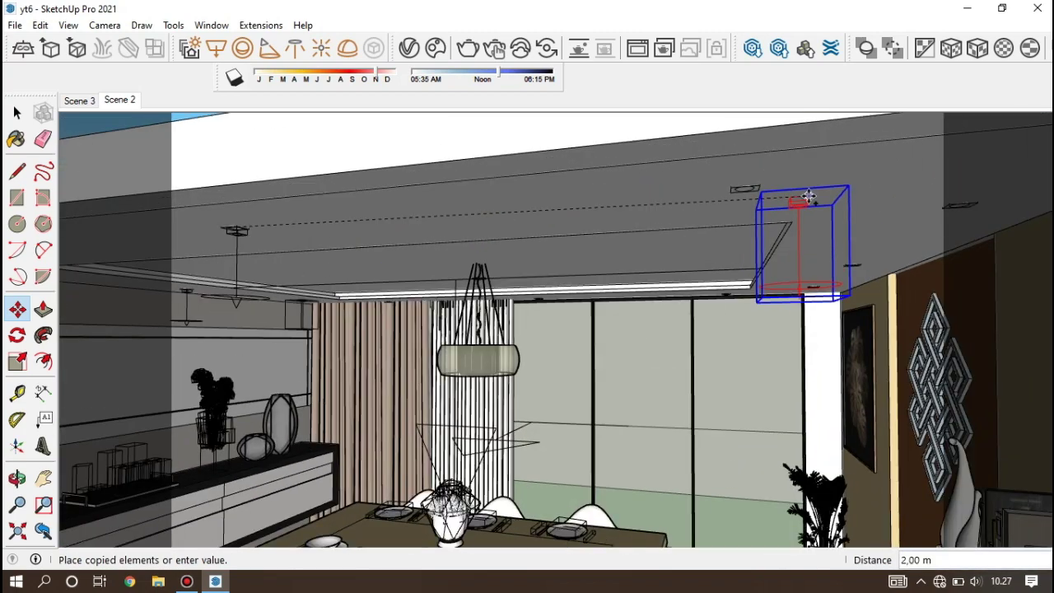
pyautogui.scroll(2, 765, 202)
pyautogui.scroll(1, 745, 202)
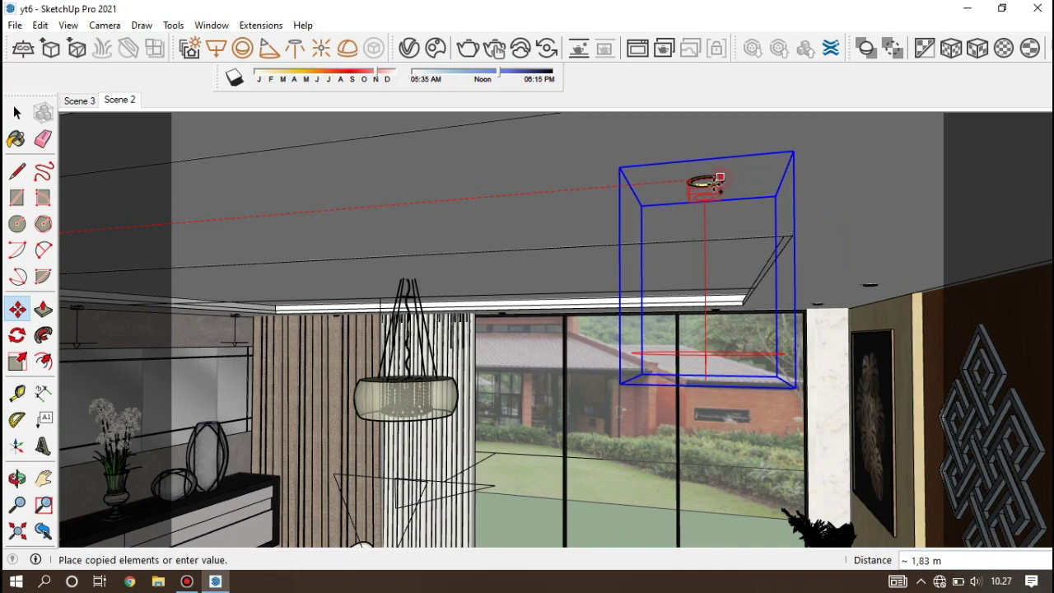
pyautogui.click(719, 178)
pyautogui.click(720, 176)
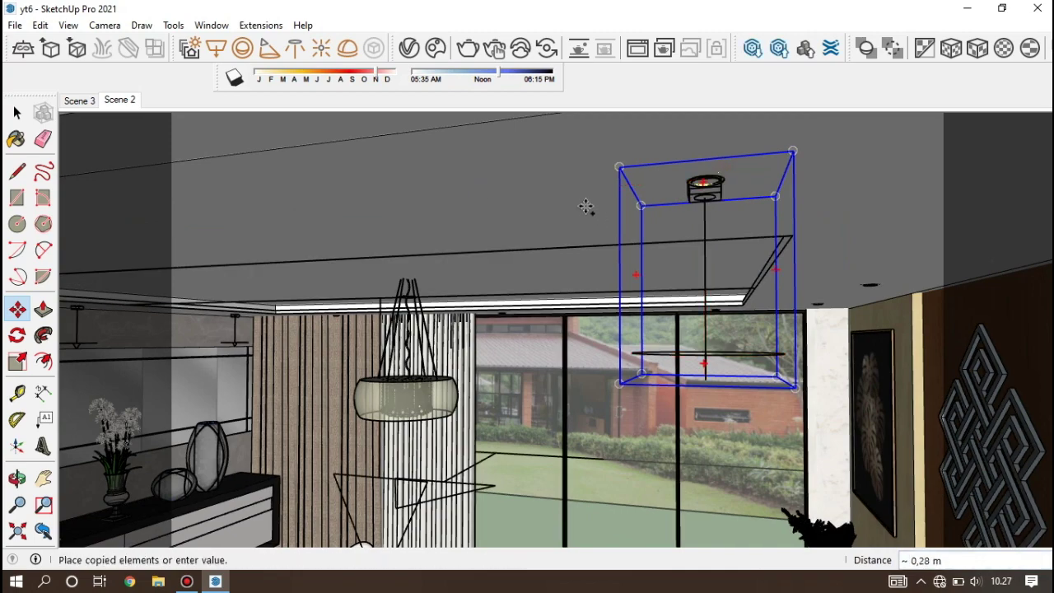
pyautogui.scroll(-1, 509, 185)
pyautogui.scroll(-1, 753, 199)
pyautogui.scroll(-1, 825, 193)
pyautogui.scroll(2, 874, 214)
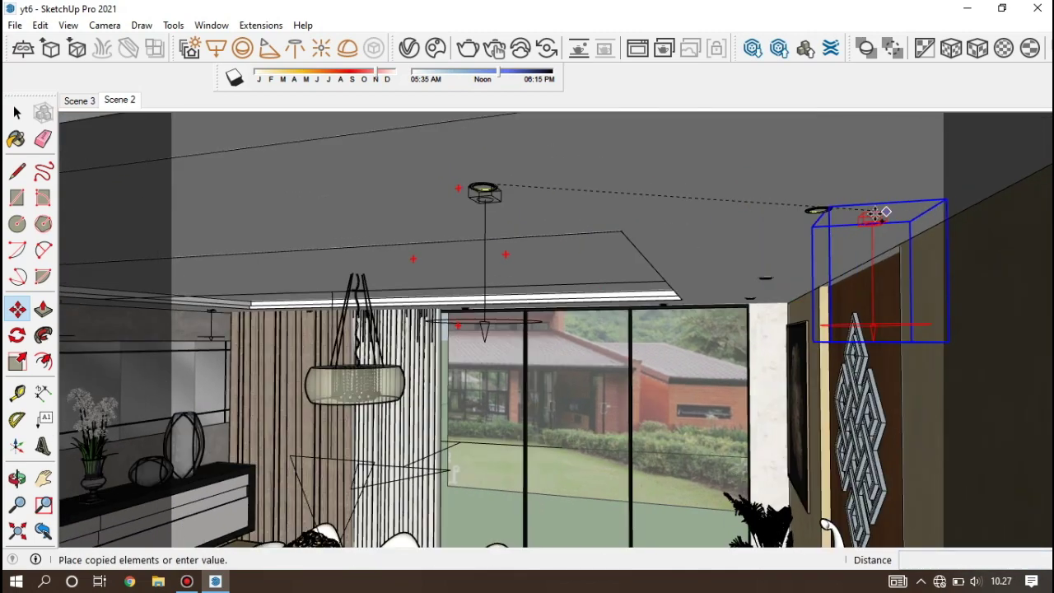
pyautogui.scroll(1, 874, 214)
pyautogui.scroll(2, 861, 214)
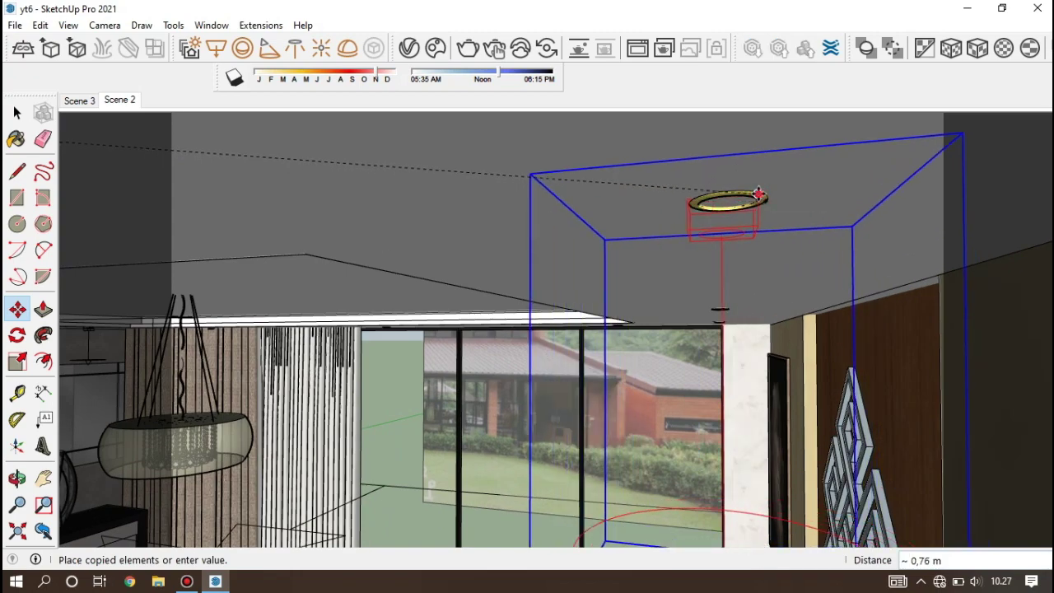
pyautogui.click(758, 194)
pyautogui.click(748, 239)
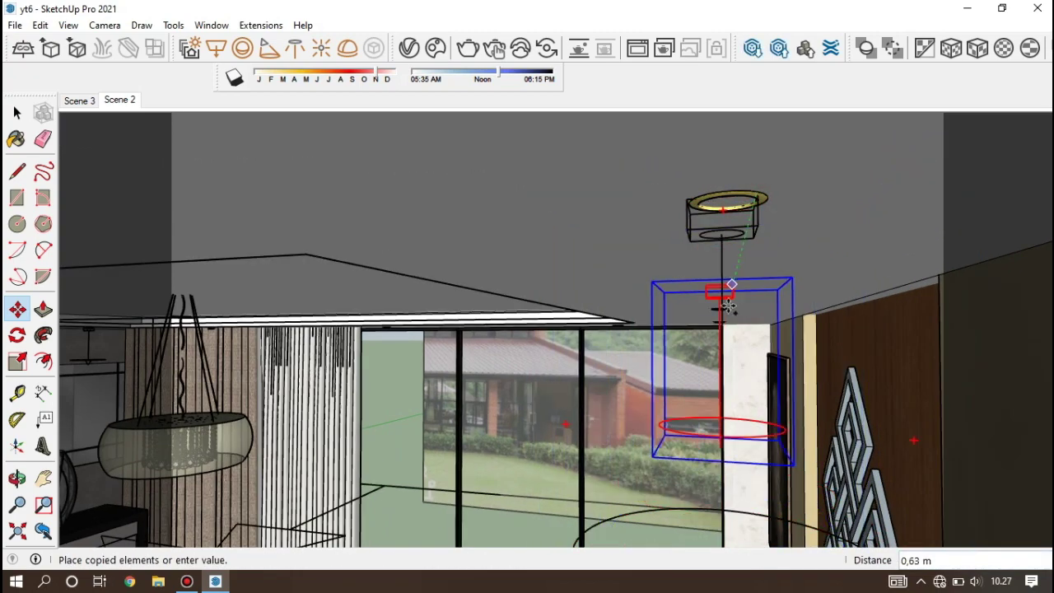
# Tilt the view up and place light copies at a ceiling fixture and a ring fixture.
pyautogui.moveTo(729, 307)
pyautogui.mouseDown(button='middle')
pyautogui.moveTo(724, 231)
pyautogui.moveTo(717, 254)
pyautogui.mouseUp(button='middle')
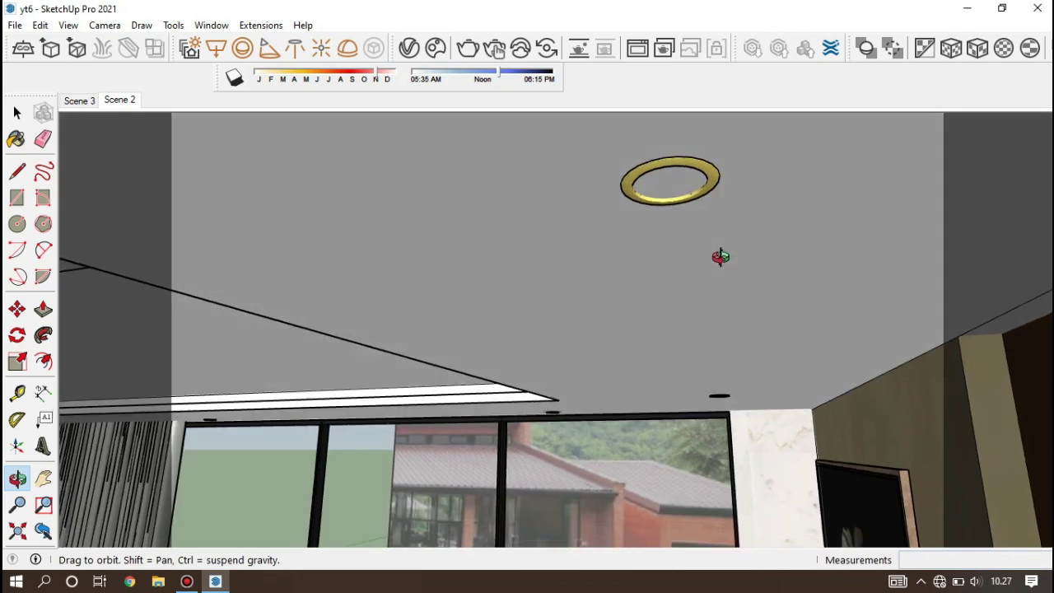
pyautogui.click(703, 159)
pyautogui.click(702, 162)
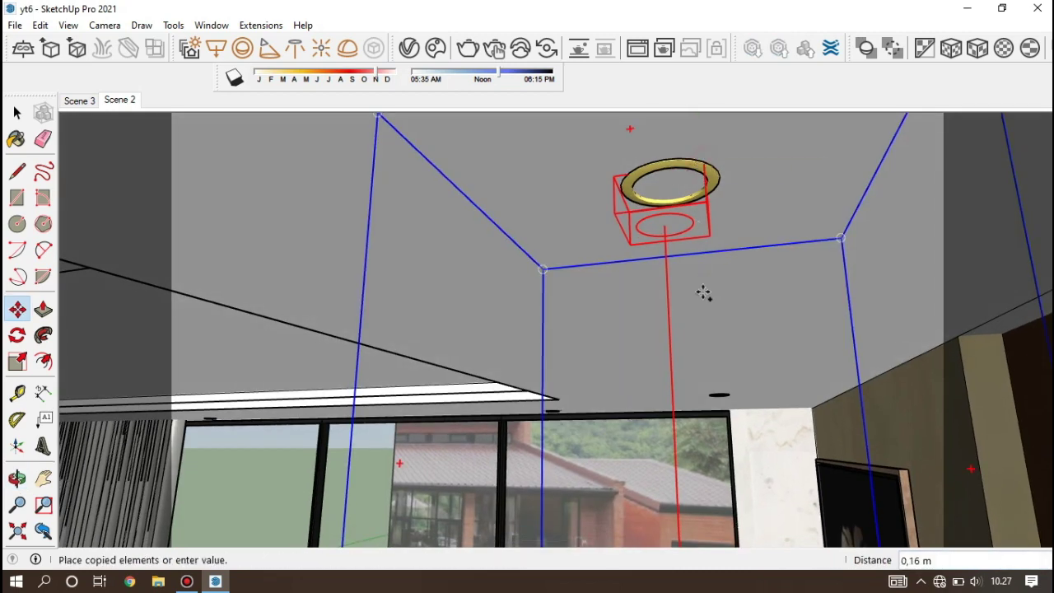
pyautogui.scroll(2, 708, 370)
pyautogui.scroll(2, 720, 396)
pyautogui.scroll(1, 721, 396)
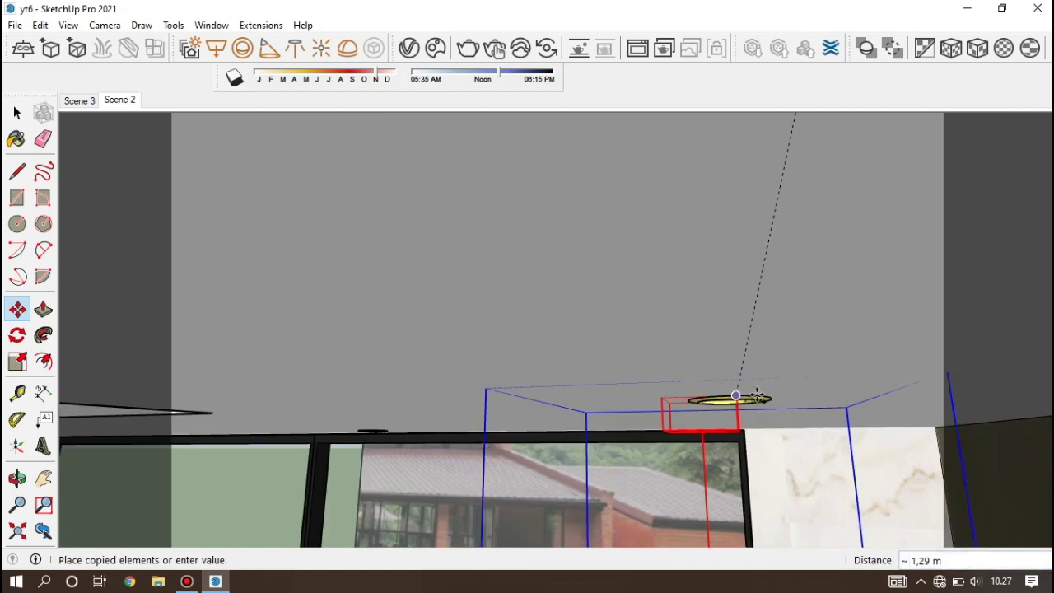
pyautogui.scroll(2, 720, 396)
pyautogui.moveTo(721, 396); pyautogui.dragTo(767, 302, button='middle')
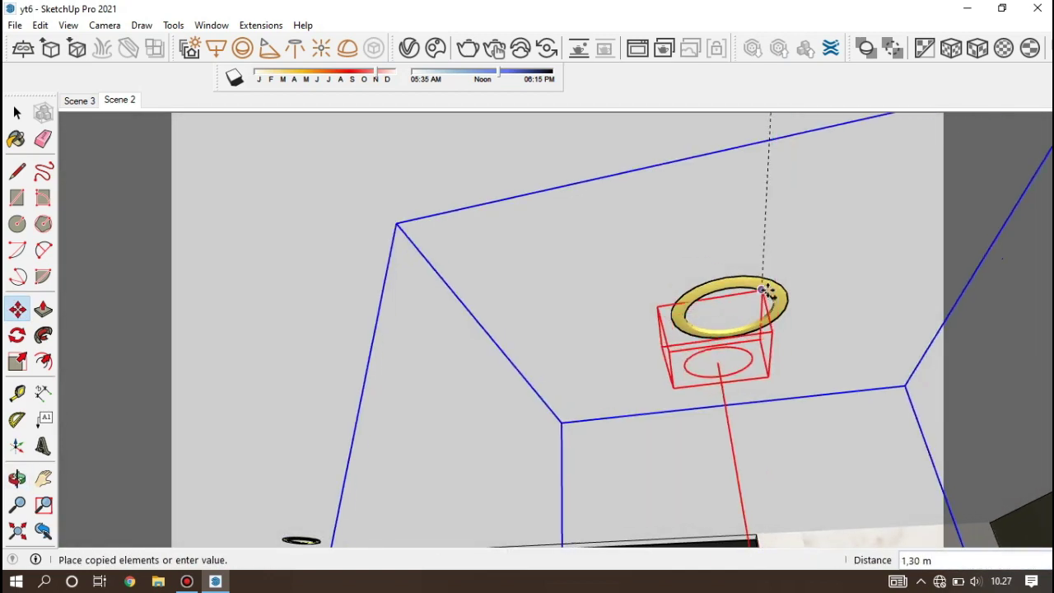
pyautogui.click(769, 286)
pyautogui.scroll(-2, 568, 269)
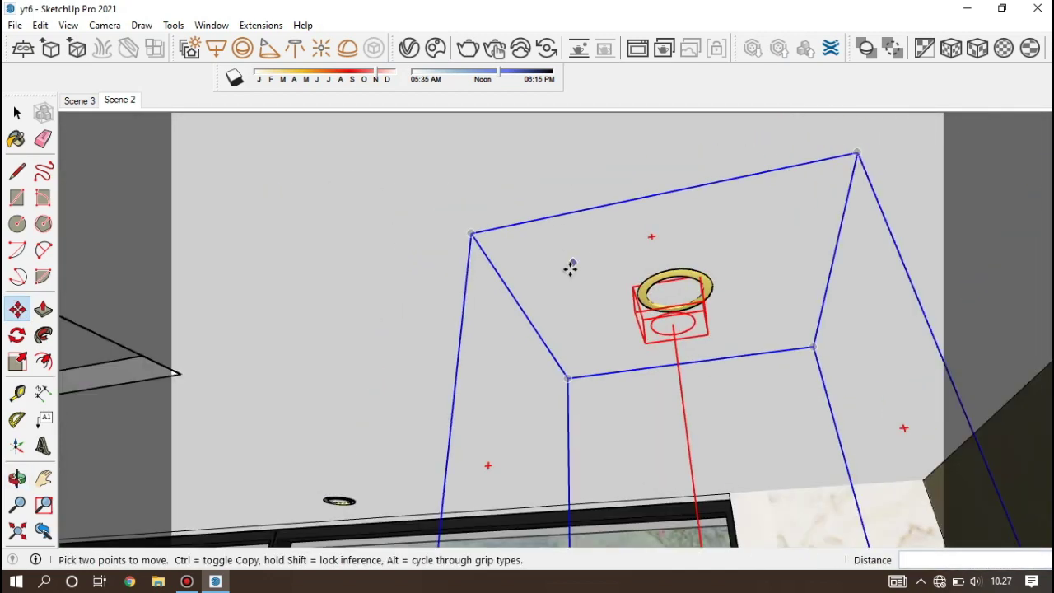
pyautogui.scroll(-3, 567, 294)
pyautogui.scroll(-3, 567, 294)
# From the saved ceiling view, Ctrl-copy the light onto another ceiling ring.
pyautogui.click(102, 100)
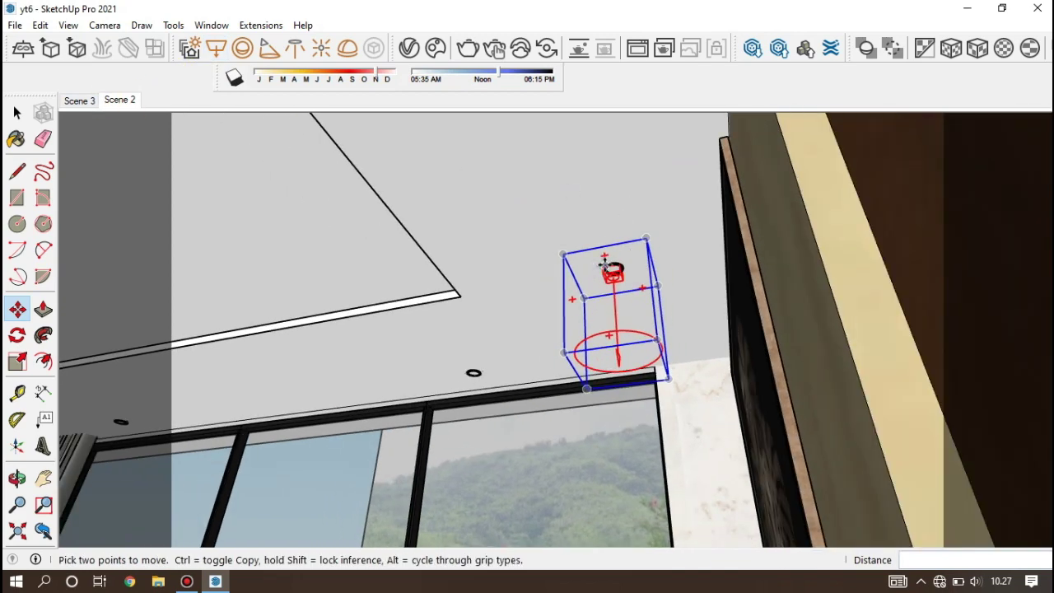
pyautogui.click(594, 268)
pyautogui.press('ctrl')
pyautogui.scroll(2, 486, 375)
pyautogui.scroll(2, 467, 377)
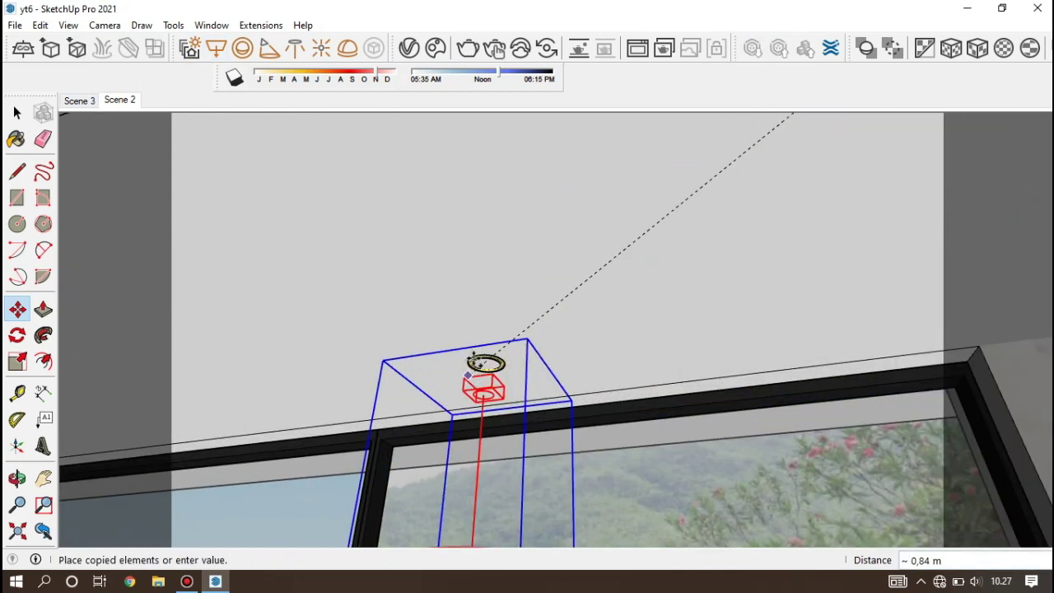
pyautogui.scroll(2, 478, 363)
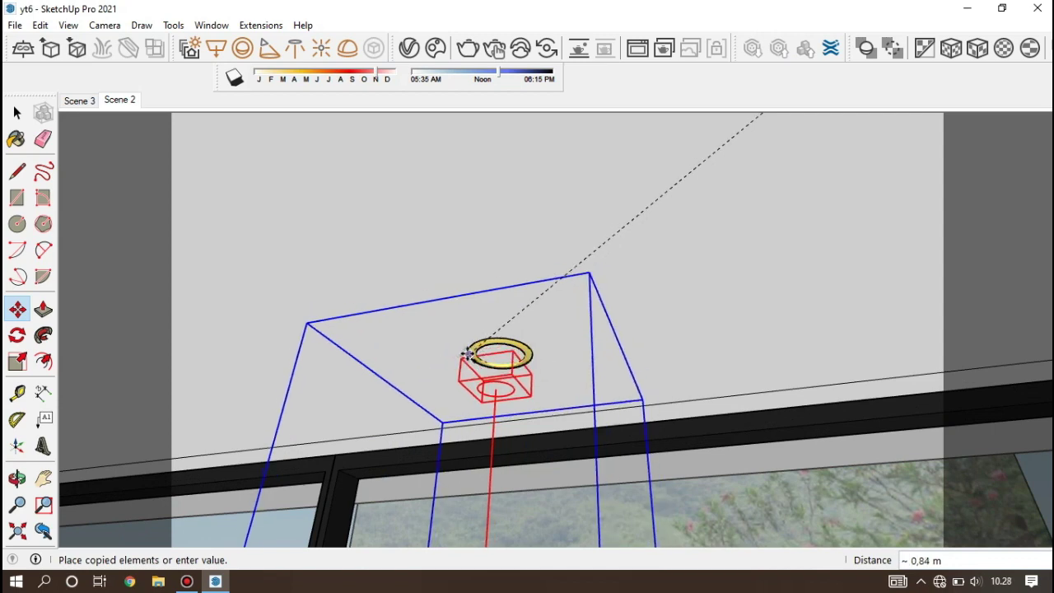
pyautogui.click(465, 352)
pyautogui.click(465, 352)
pyautogui.press('ctrl')
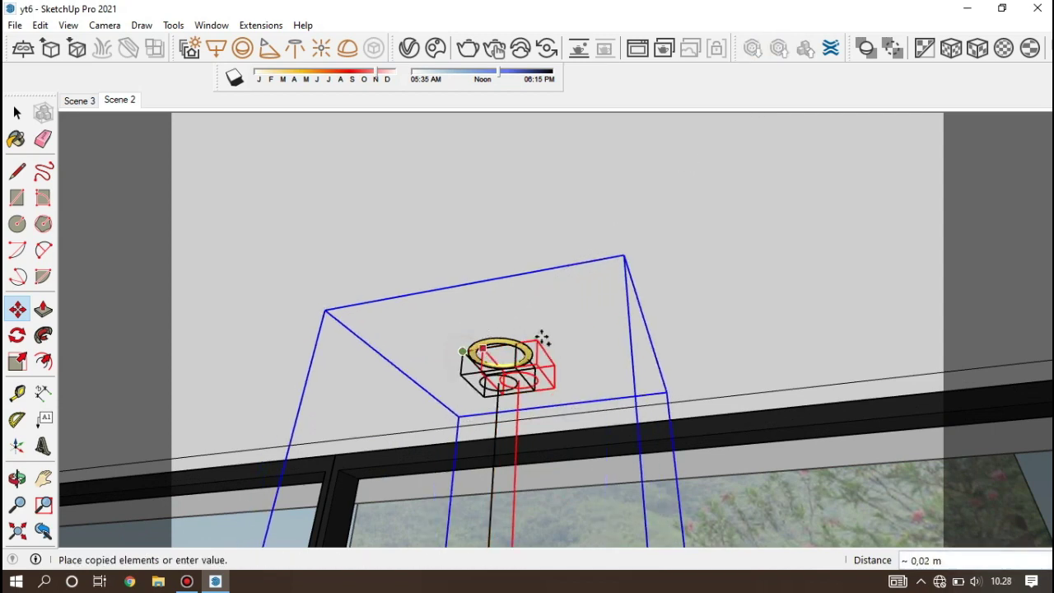
pyautogui.scroll(-2, 560, 329)
pyautogui.scroll(-3, 593, 313)
pyautogui.scroll(3, 383, 355)
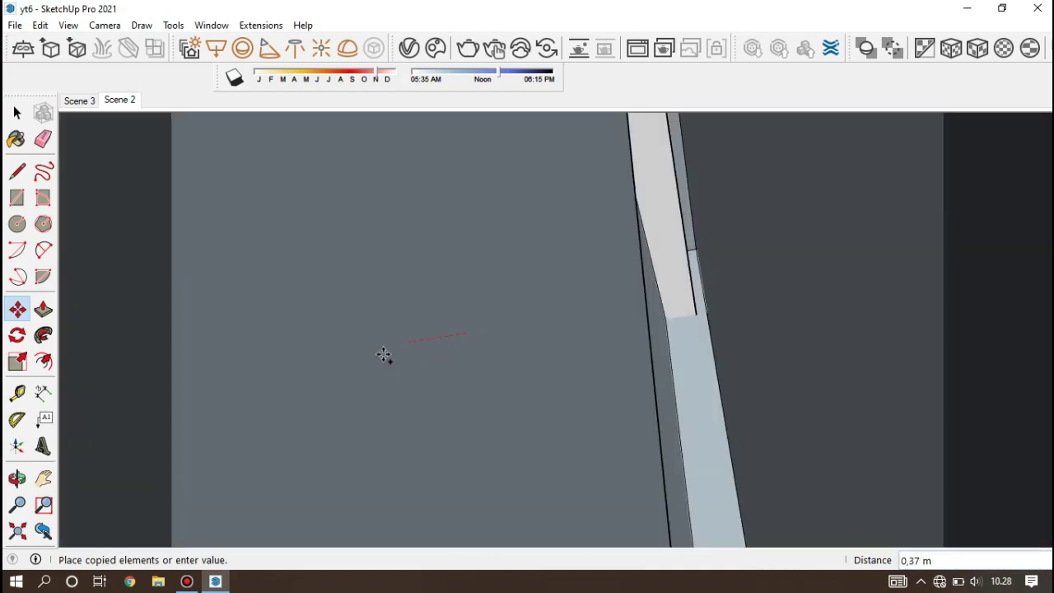
pyautogui.scroll(-3, 221, 371)
pyautogui.scroll(3, 223, 156)
# Back in Scene 2, place a light copy at the ring above the window.
pyautogui.click(116, 102)
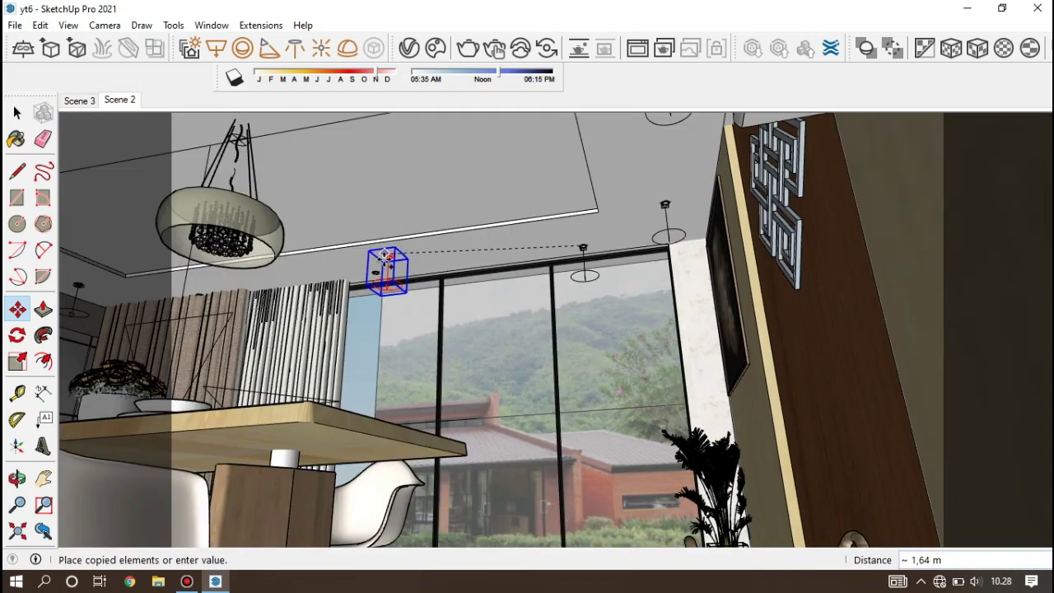
pyautogui.scroll(2, 378, 276)
pyautogui.scroll(-3, 375, 275)
pyautogui.scroll(3, 626, 158)
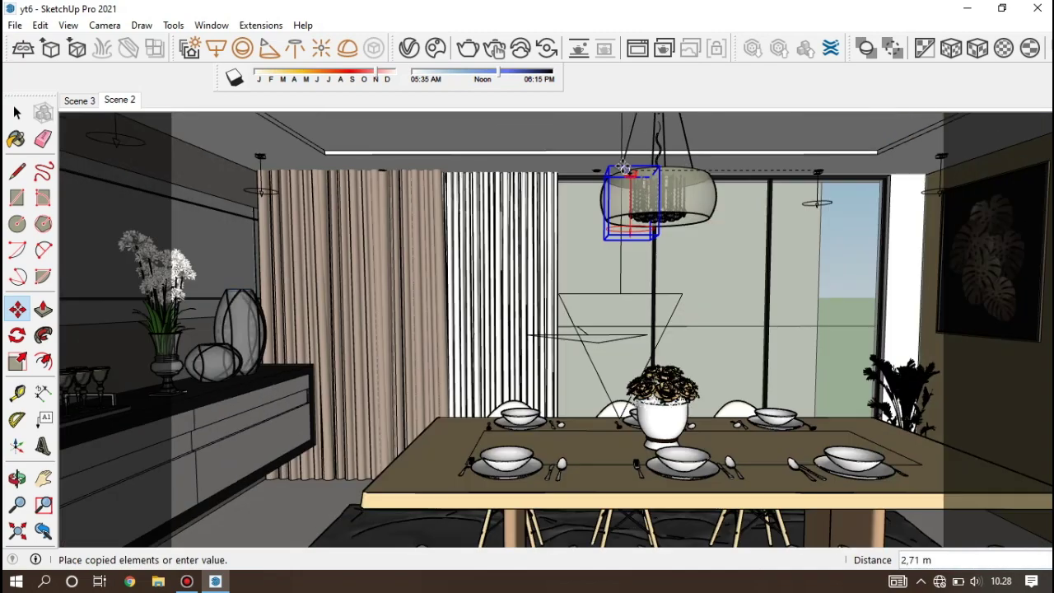
pyautogui.scroll(1, 609, 159)
pyautogui.scroll(1, 600, 165)
pyautogui.scroll(1, 589, 177)
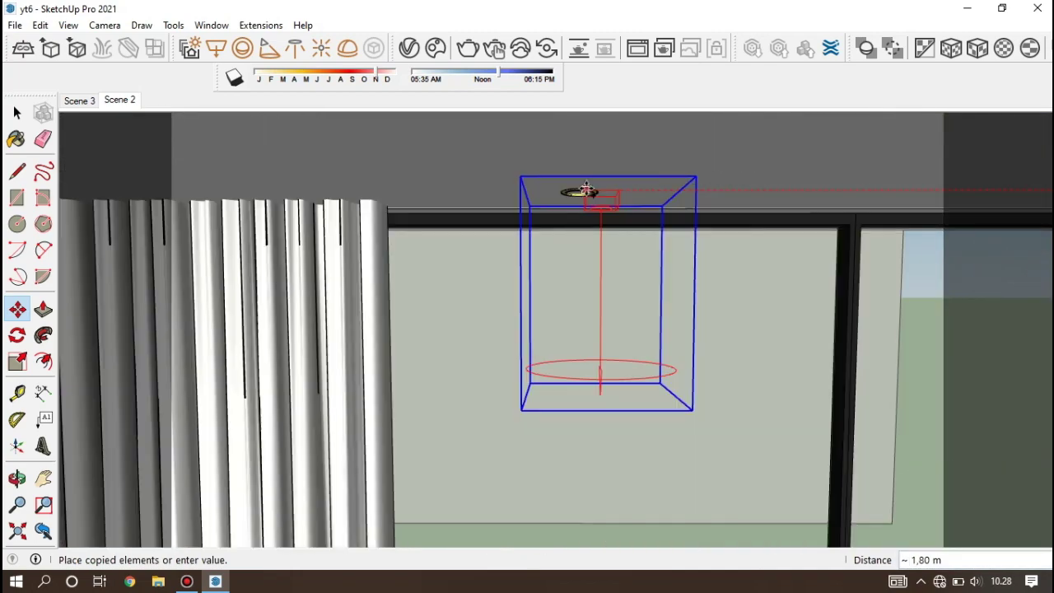
pyautogui.scroll(1, 580, 191)
pyautogui.scroll(2, 581, 192)
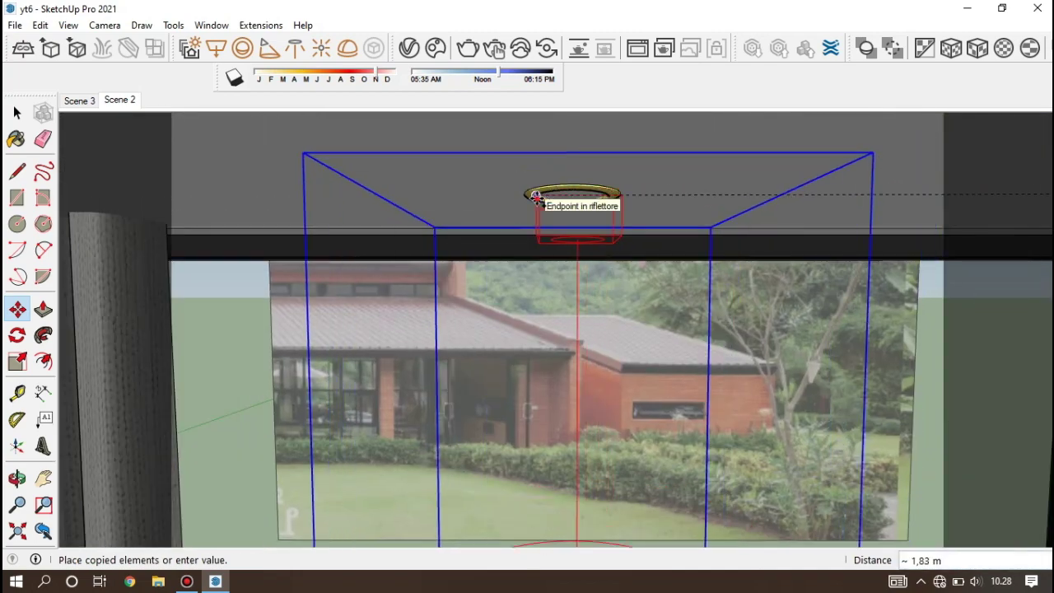
pyautogui.click(536, 196)
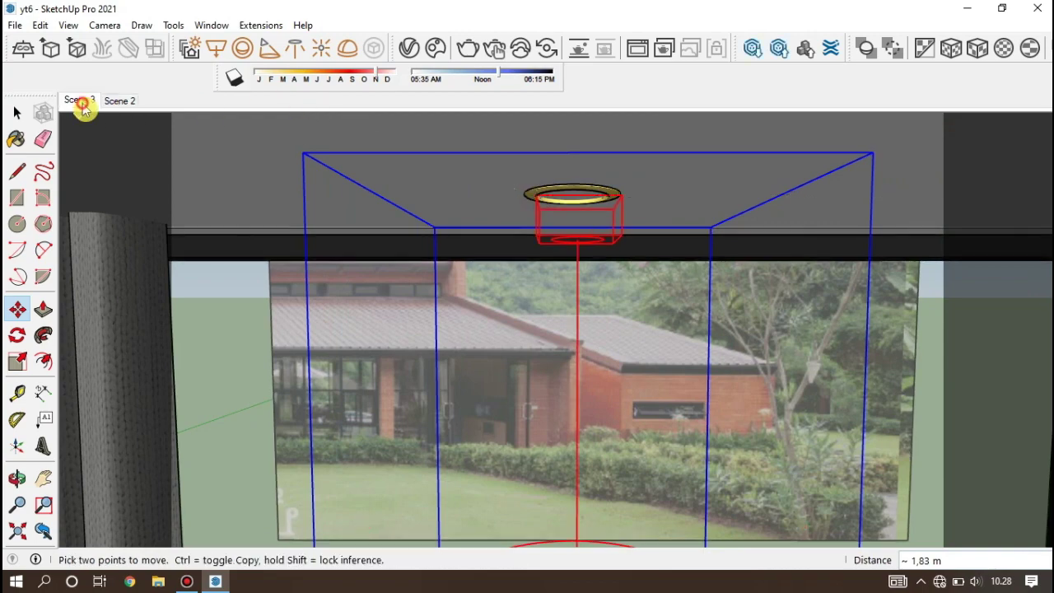
# From the Scene 2 view, run an interactive render of the IES light copies, then close it.
pyautogui.click(119, 101)
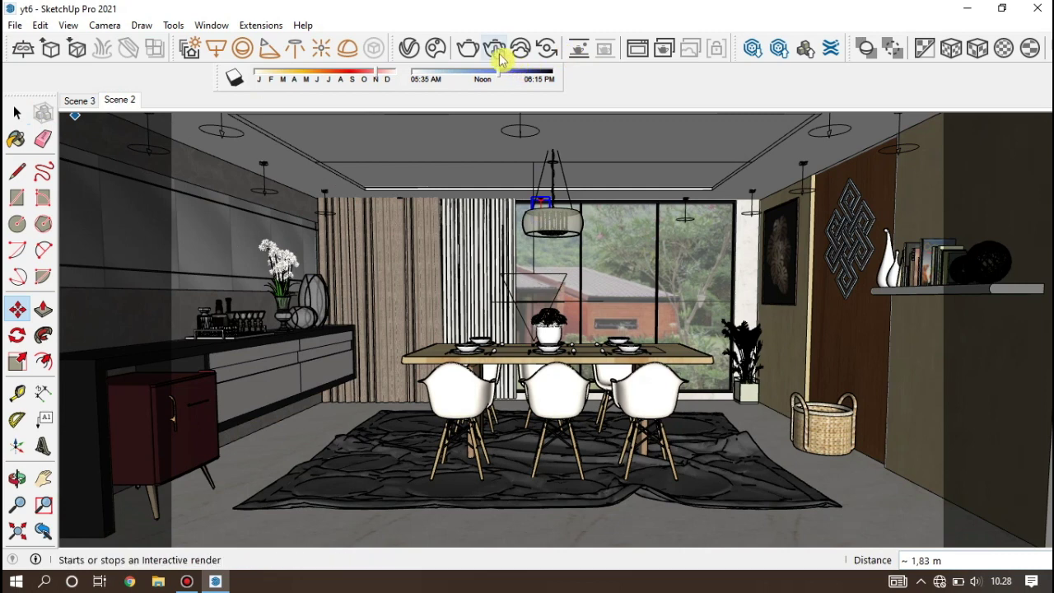
pyautogui.click(498, 55)
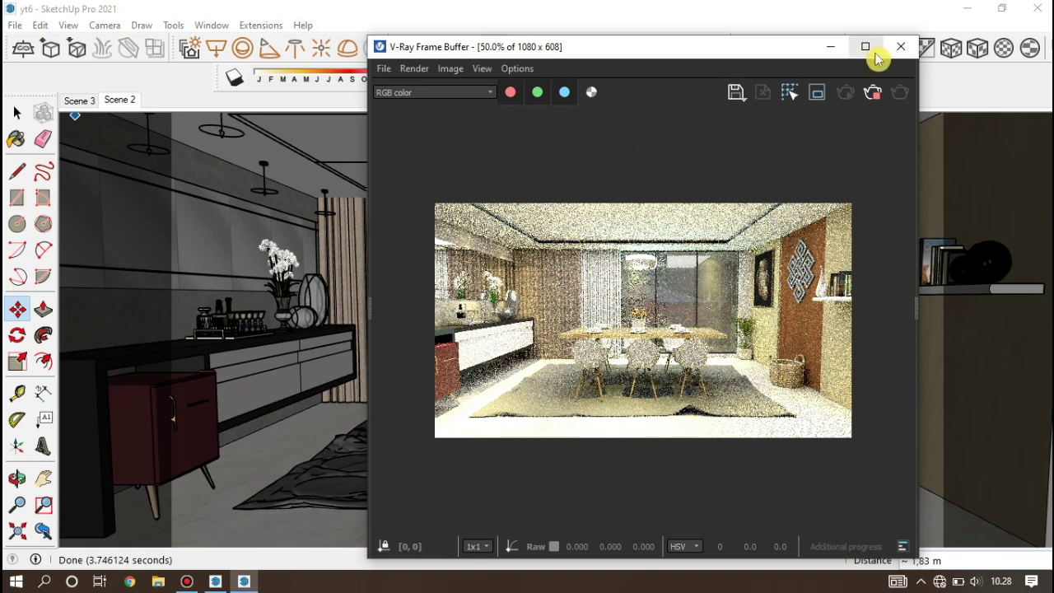
pyautogui.click(899, 47)
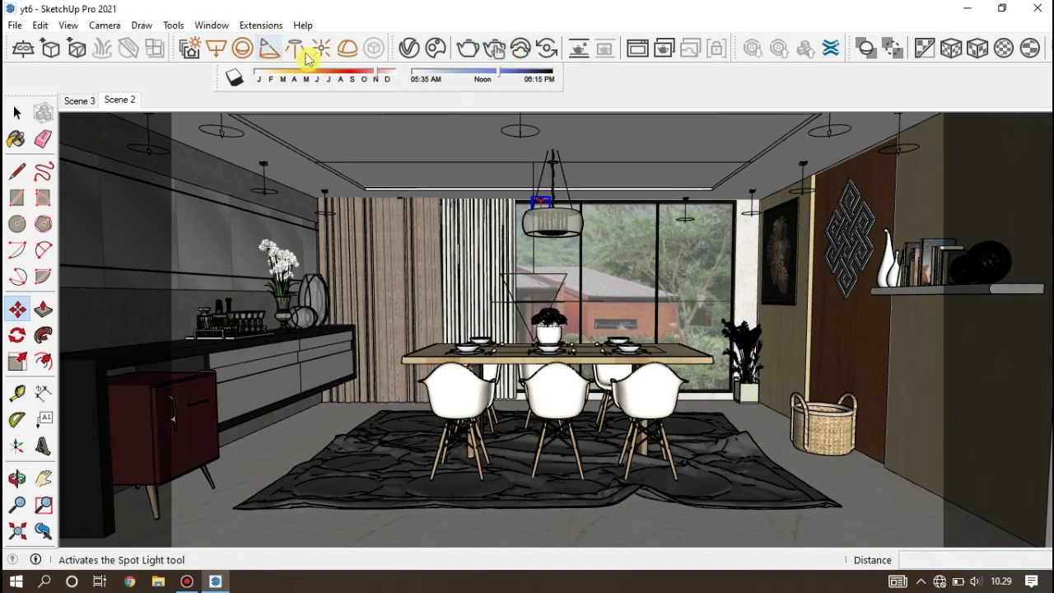
# Start a new IES light and load the 03.ies profile from IES Collection > Best IES 2.
pyautogui.click(546, 262)
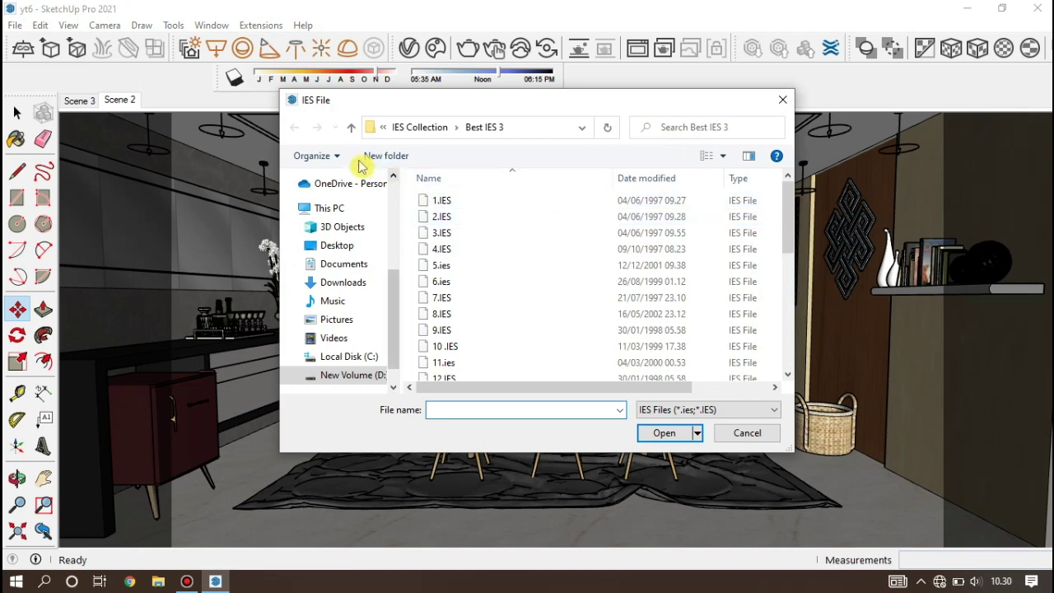
pyautogui.click(408, 127)
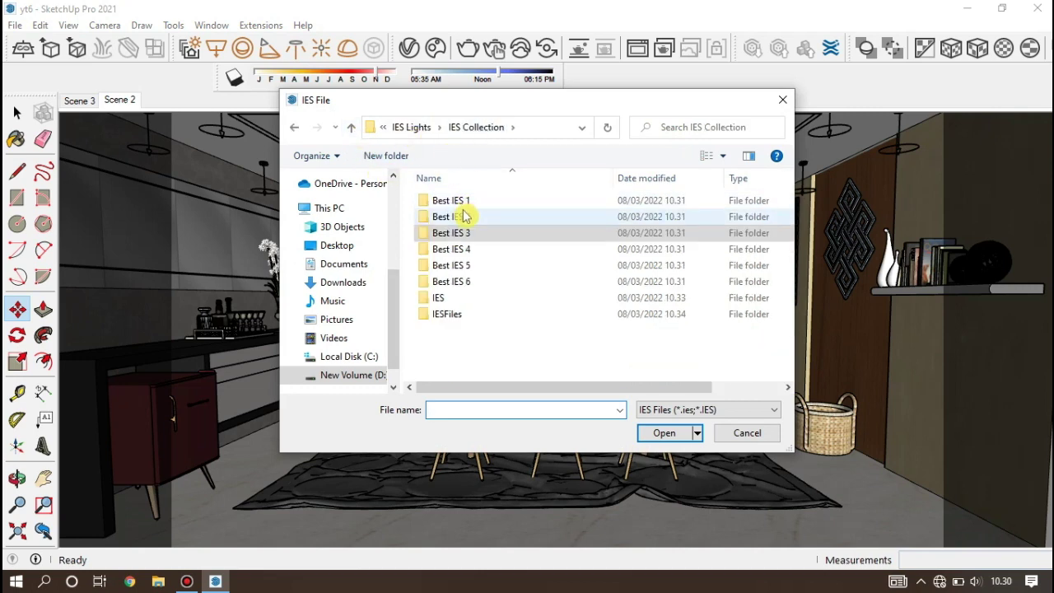
pyautogui.doubleClick(466, 216)
pyautogui.click(468, 233)
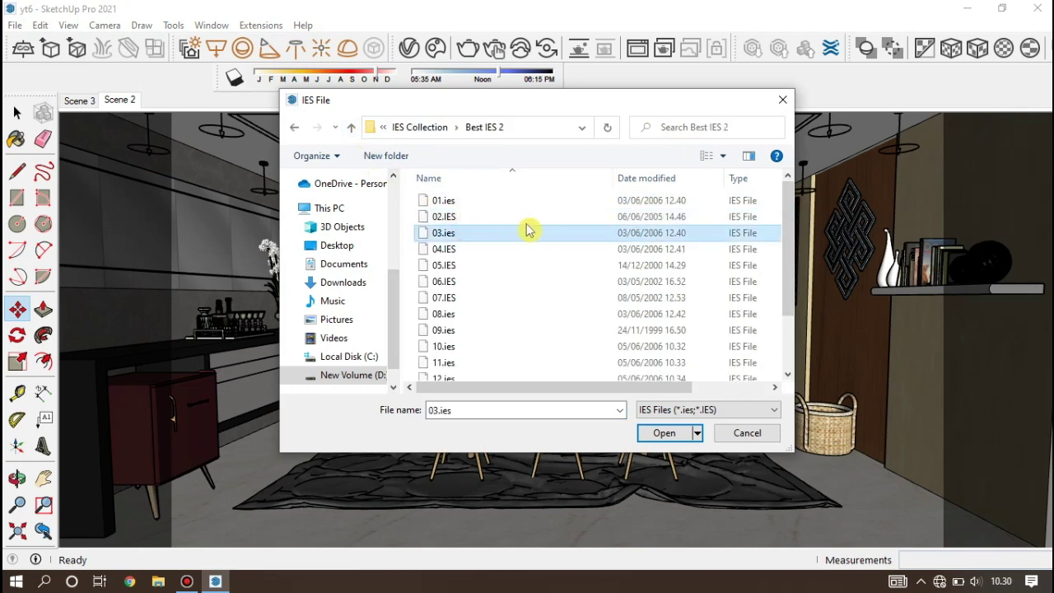
pyautogui.click(664, 431)
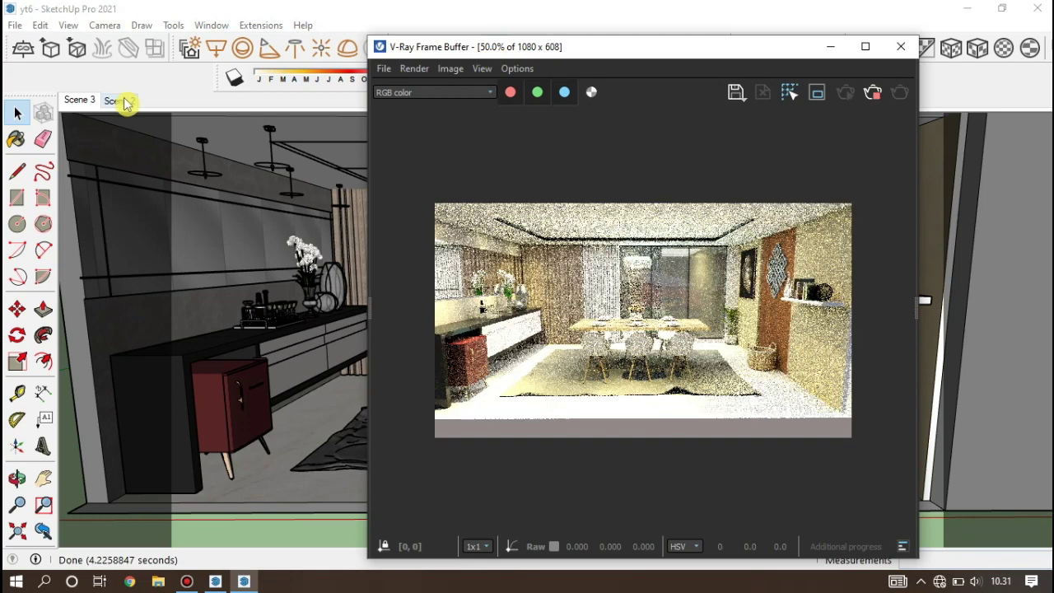
# Switch to Scene 3 and close the unresponsive V-Ray Frame Buffer.
pyautogui.click(66, 100)
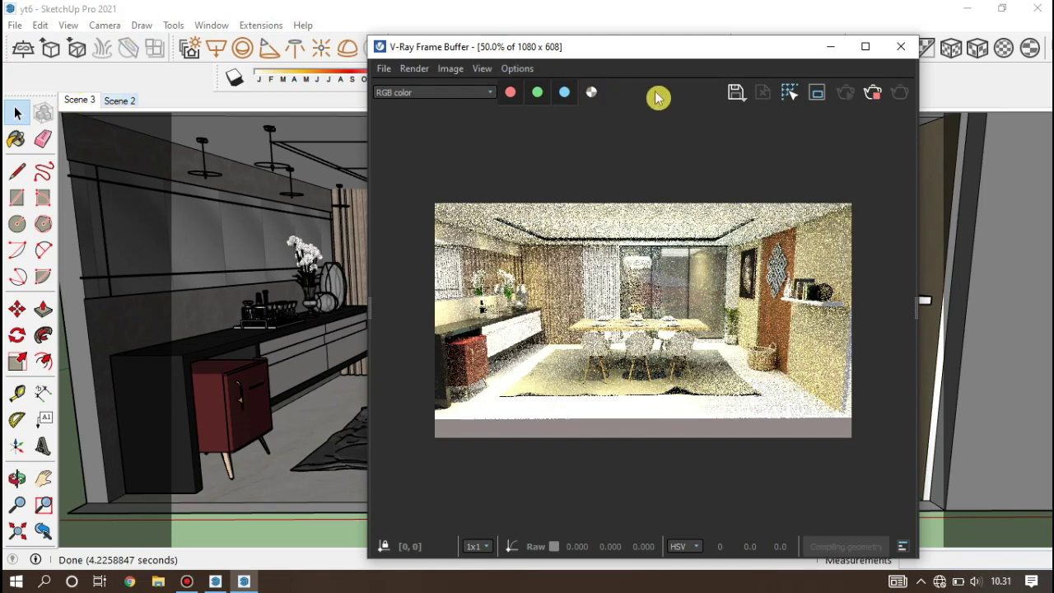
pyautogui.click(891, 55)
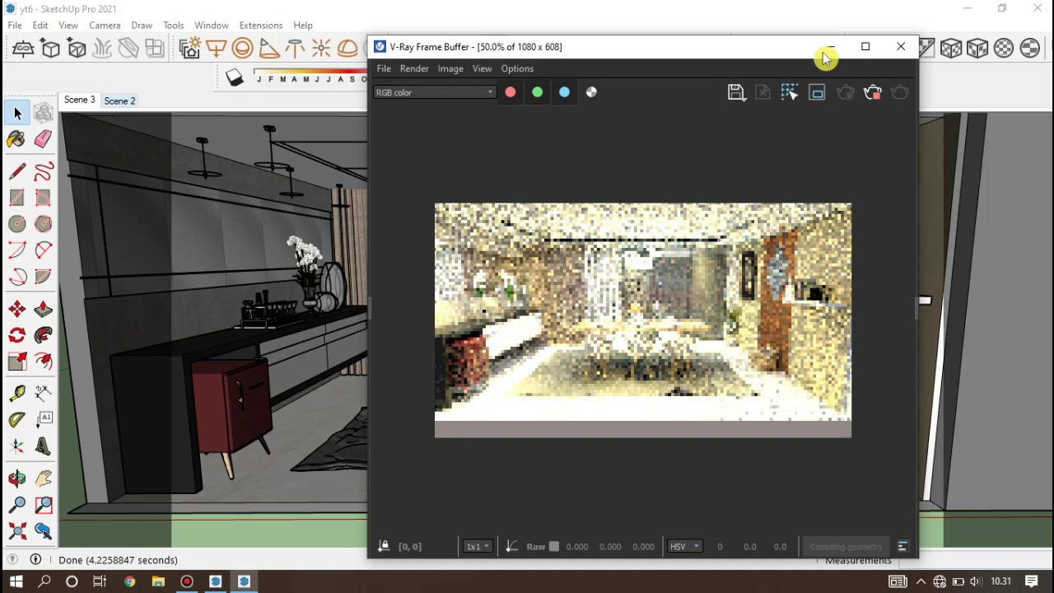
pyautogui.click(839, 47)
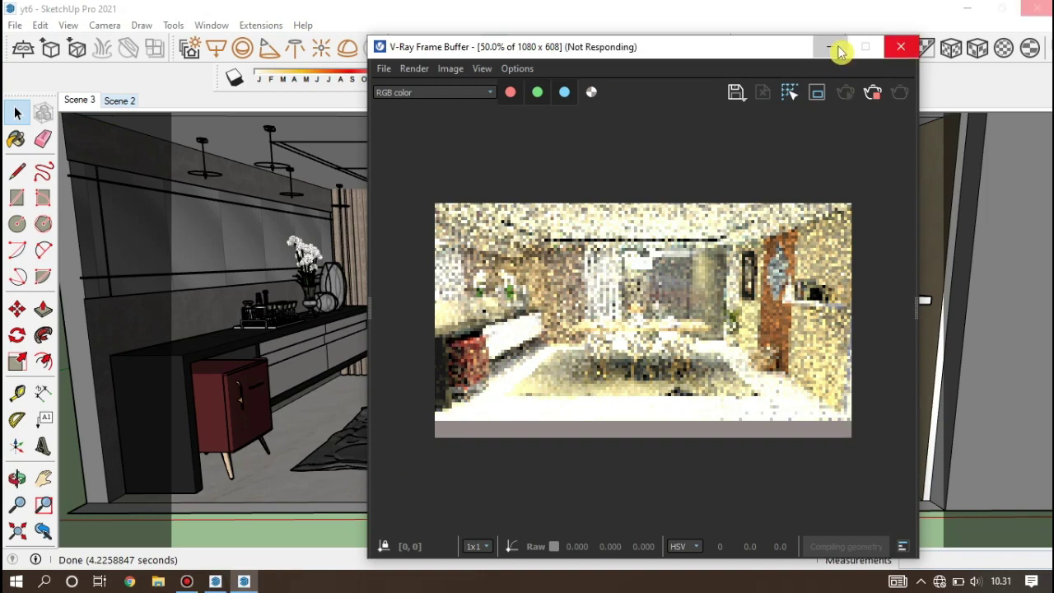
# In Scene 2, sample the BrancoParana floor material beside the basket with Paint Bucket.
pyautogui.click(120, 99)
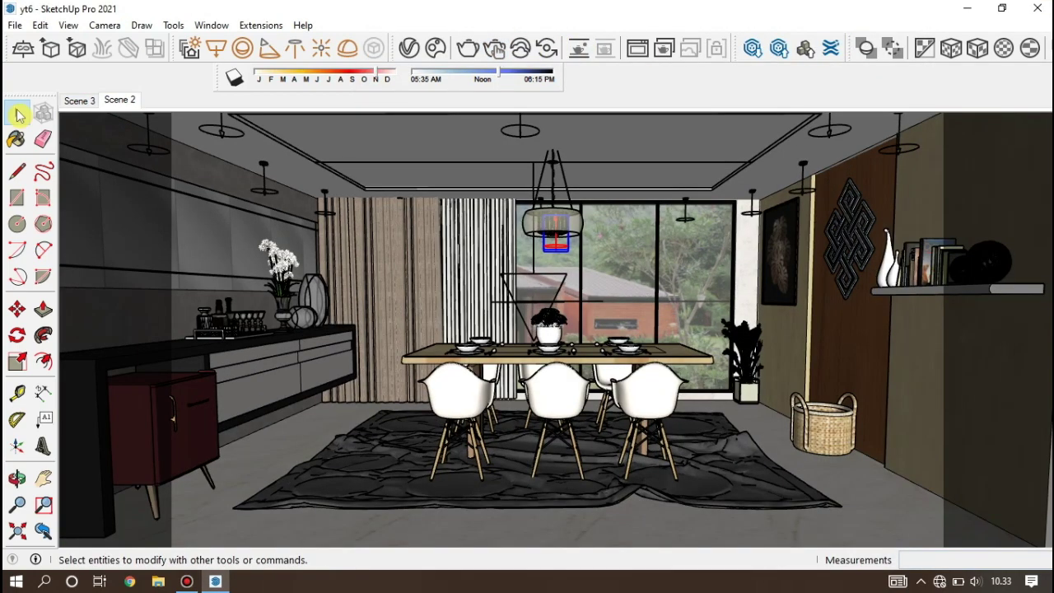
pyautogui.scroll(1, 433, 466)
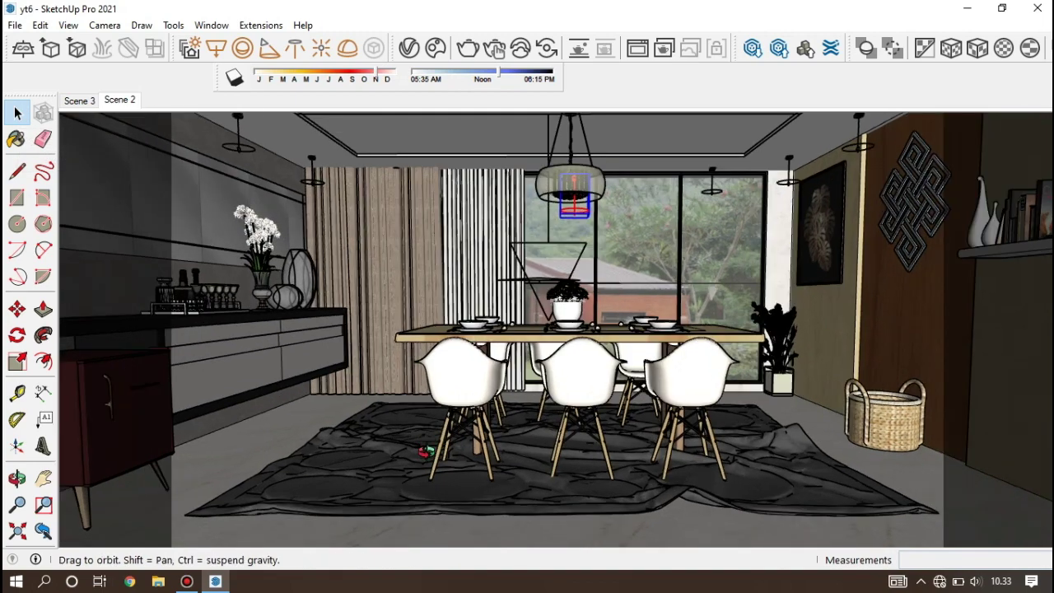
pyautogui.scroll(1, 430, 461)
pyautogui.scroll(1, 422, 452)
pyautogui.scroll(-2, 420, 447)
pyautogui.scroll(-1, 497, 436)
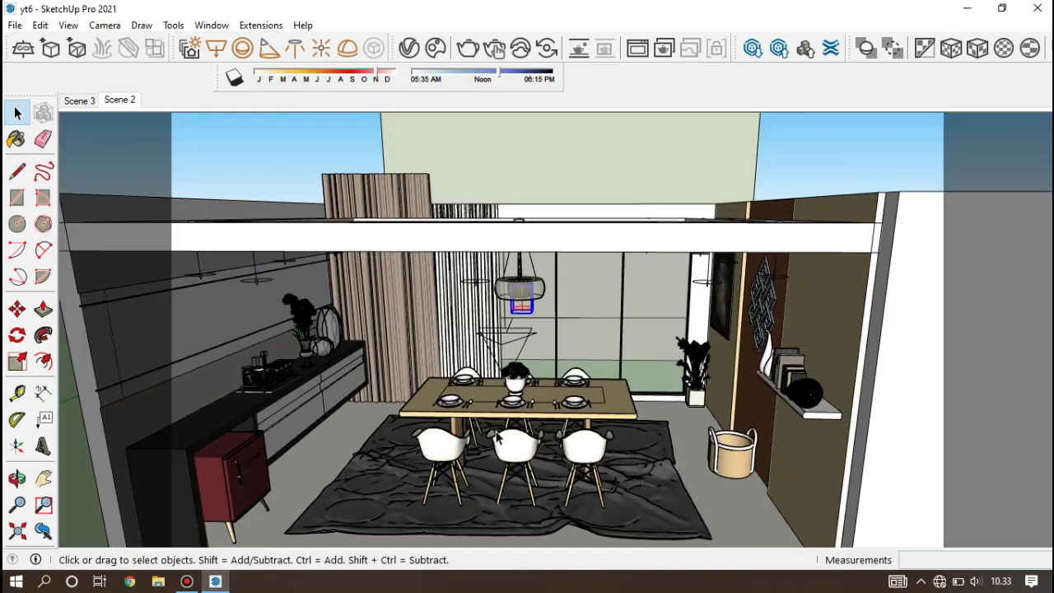
pyautogui.moveTo(574, 438); pyautogui.dragTo(625, 461, button='middle')
pyautogui.scroll(2, 659, 478)
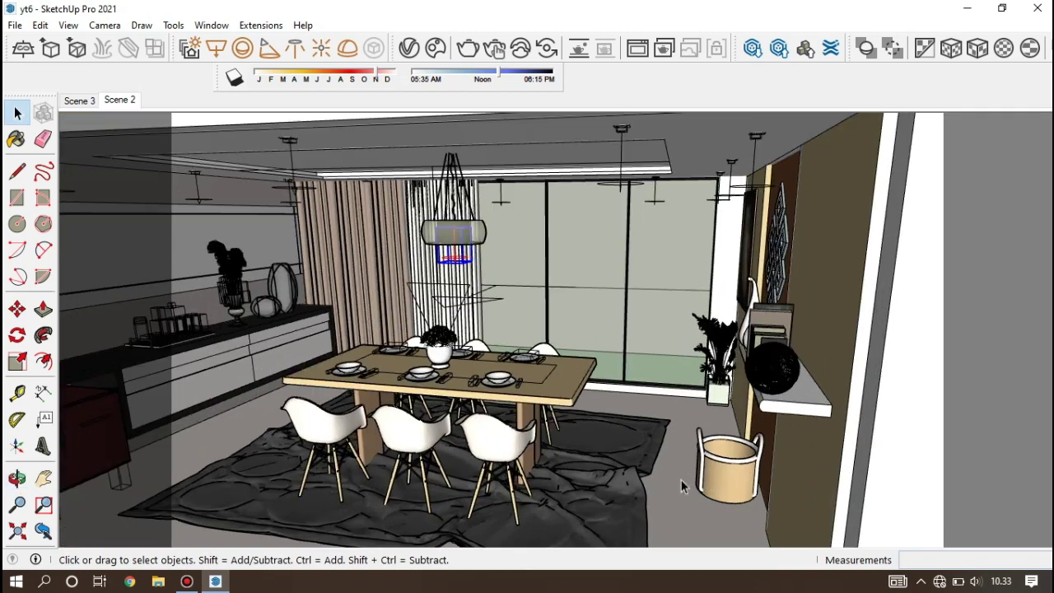
pyautogui.scroll(1, 675, 487)
pyautogui.click(17, 140)
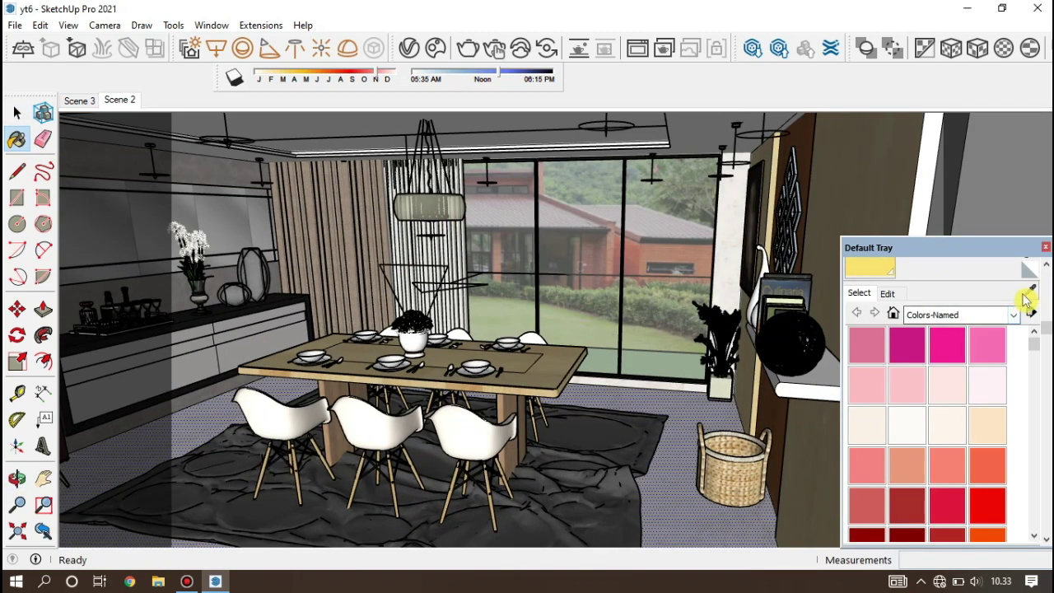
pyautogui.click(1032, 295)
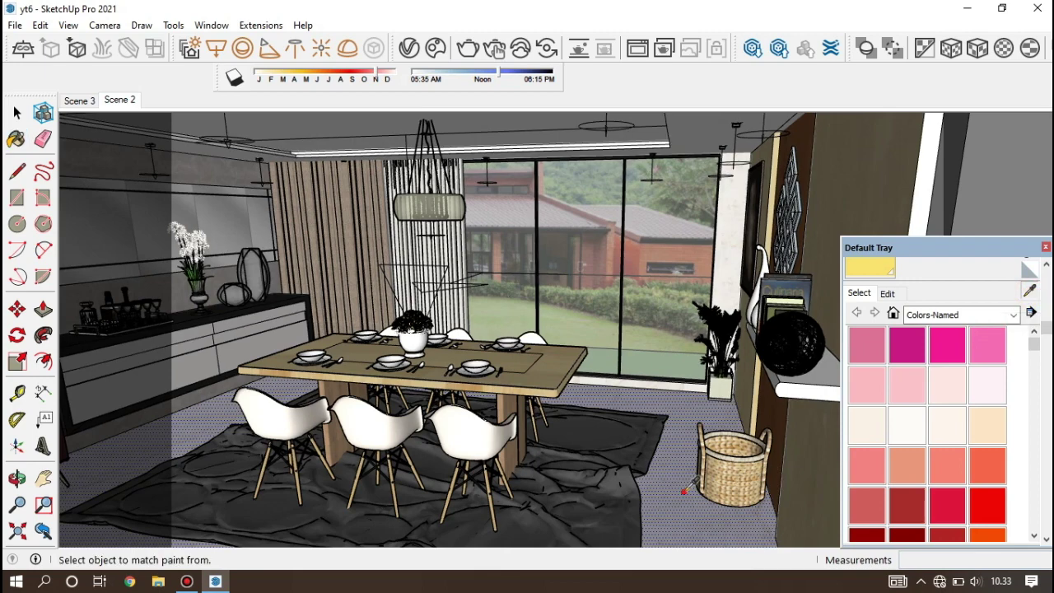
pyautogui.click(684, 491)
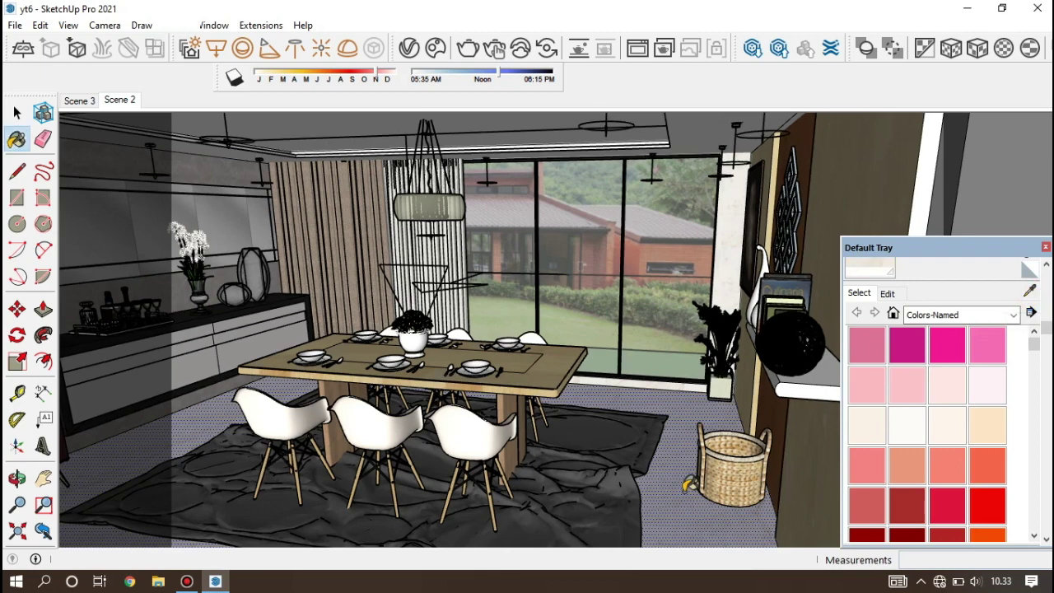
# Raise BrancoParana's reflection glossiness from 0 to 1 in the V-Ray Asset Editor, then close it.
pyautogui.click(410, 47)
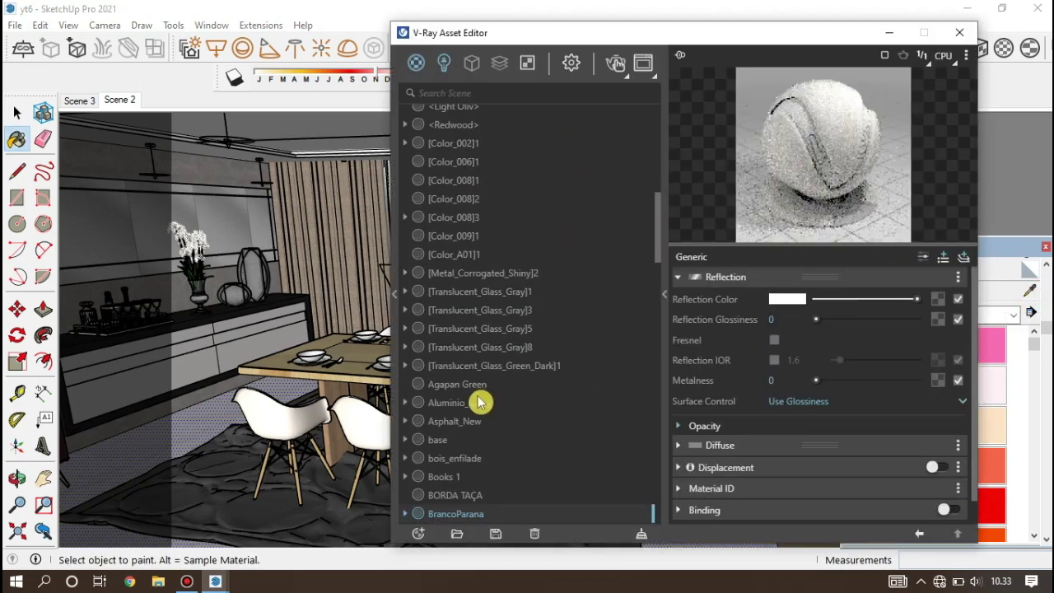
pyautogui.scroll(-3, 526, 387)
pyautogui.scroll(-1, 553, 355)
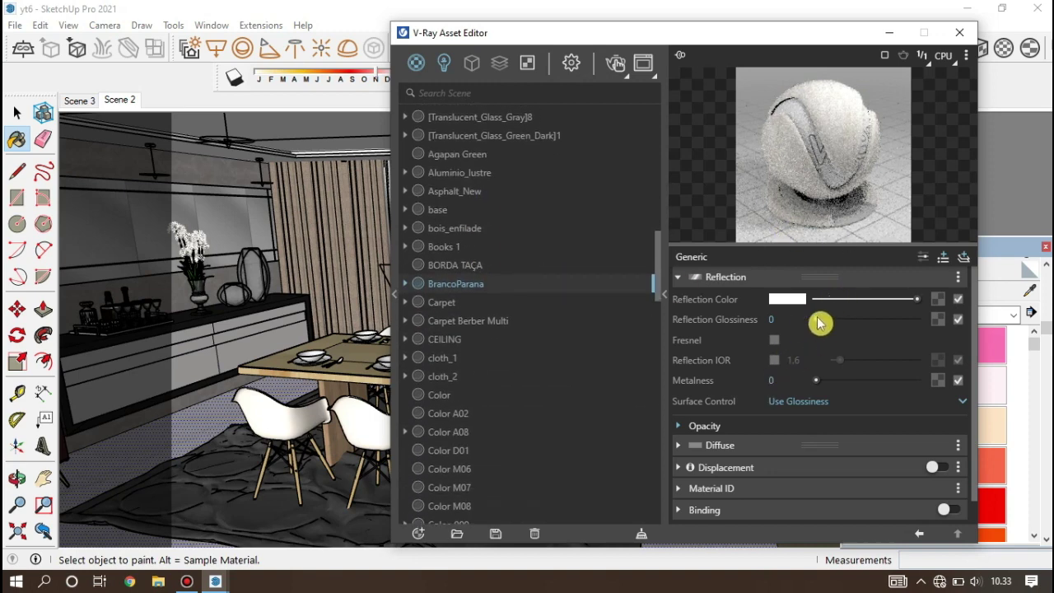
pyautogui.moveTo(837, 322); pyautogui.dragTo(930, 321)
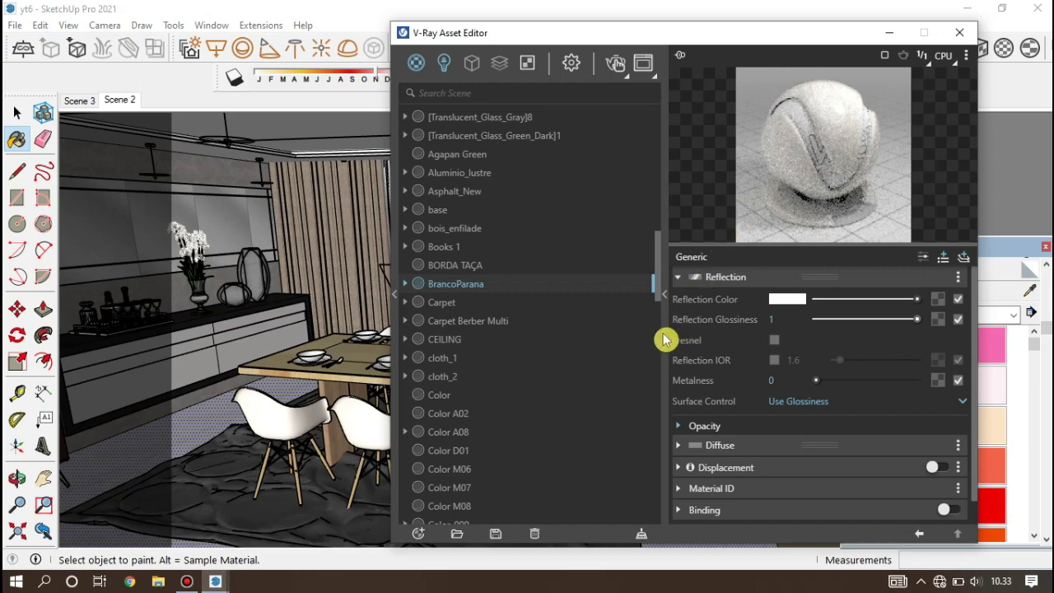
pyautogui.click(962, 35)
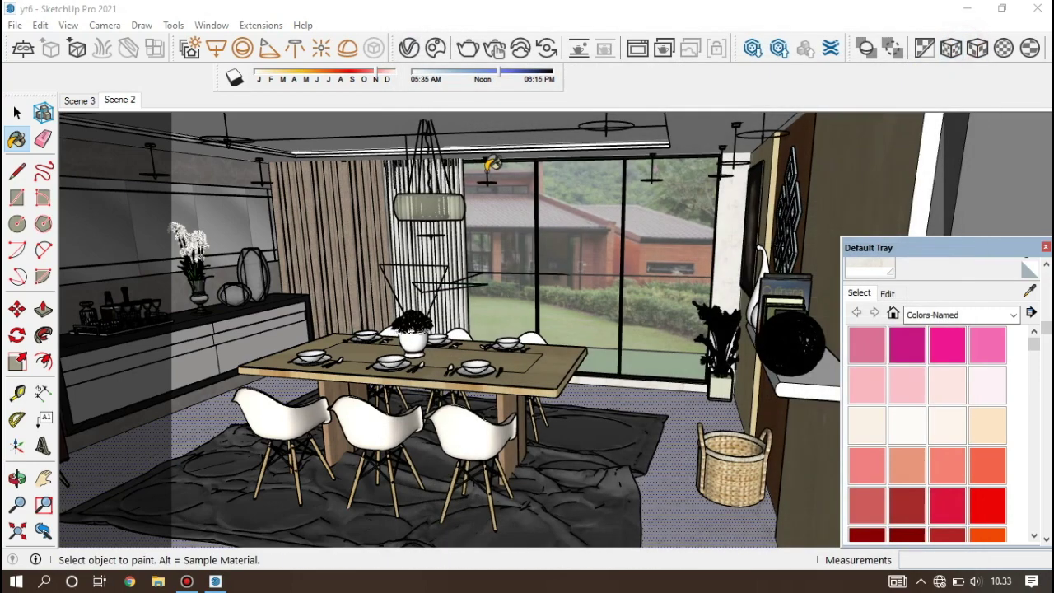
# Set the brown wood wall material 01cj-muse01 to reflection glossiness 0.5.
pyautogui.click(17, 112)
pyautogui.moveTo(292, 270); pyautogui.dragTo(457, 286, button='middle')
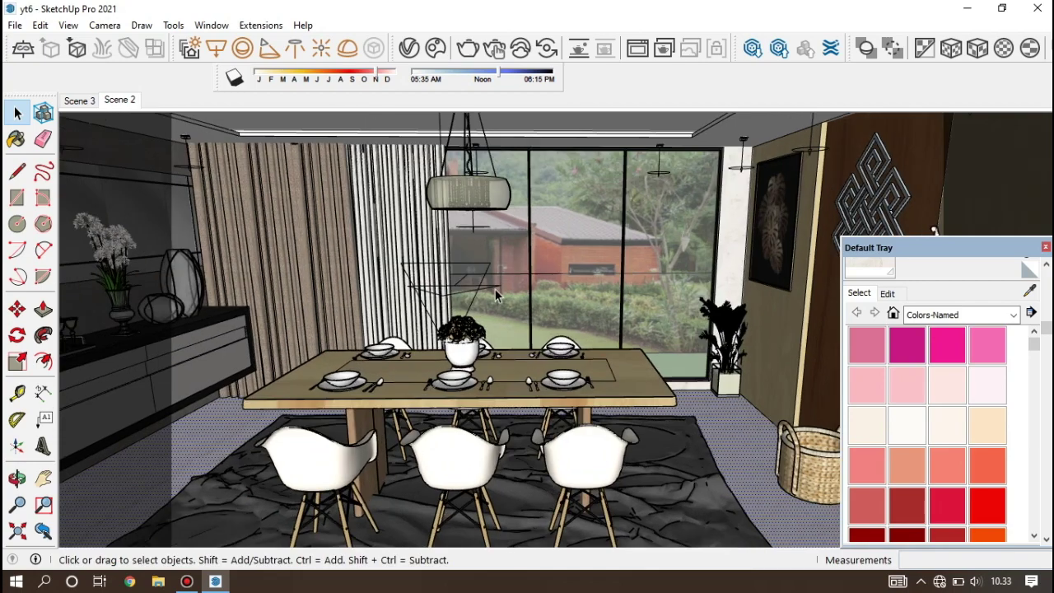
pyautogui.scroll(-2, 494, 296)
pyautogui.scroll(-2, 498, 296)
pyautogui.scroll(-2, 501, 296)
pyautogui.scroll(2, 500, 299)
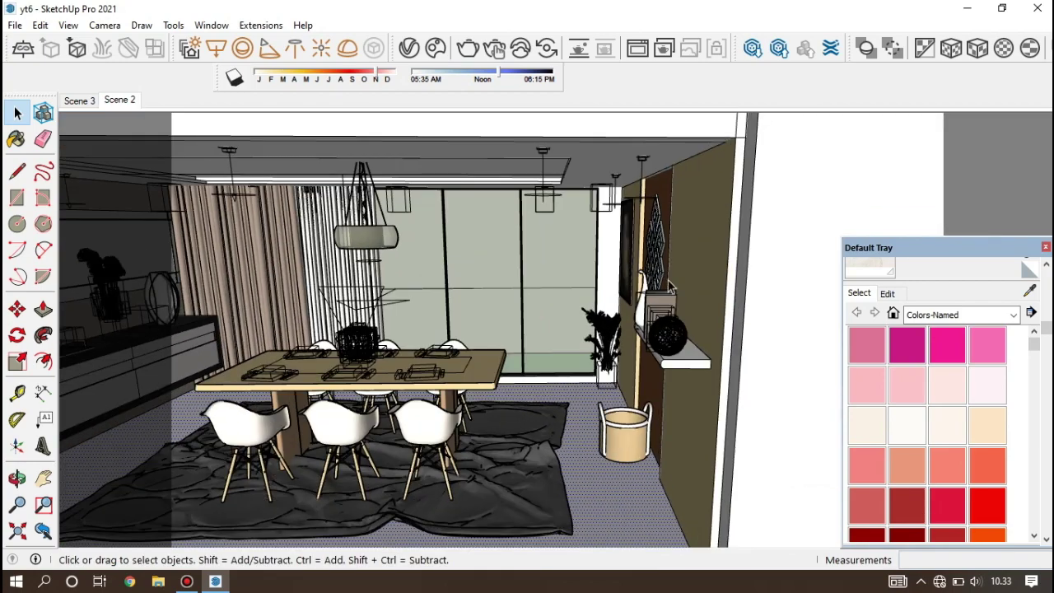
pyautogui.scroll(2, 685, 275)
pyautogui.moveTo(685, 275); pyautogui.dragTo(671, 268, button='middle')
pyautogui.scroll(2, 735, 284)
pyautogui.scroll(2, 735, 284)
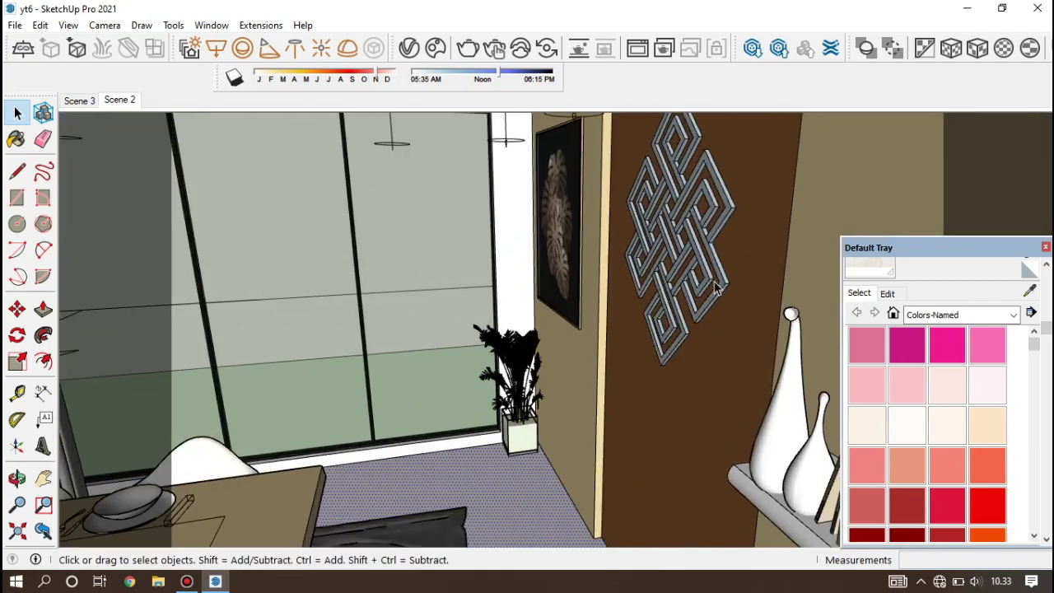
pyautogui.scroll(2, 576, 313)
pyautogui.scroll(3, 447, 333)
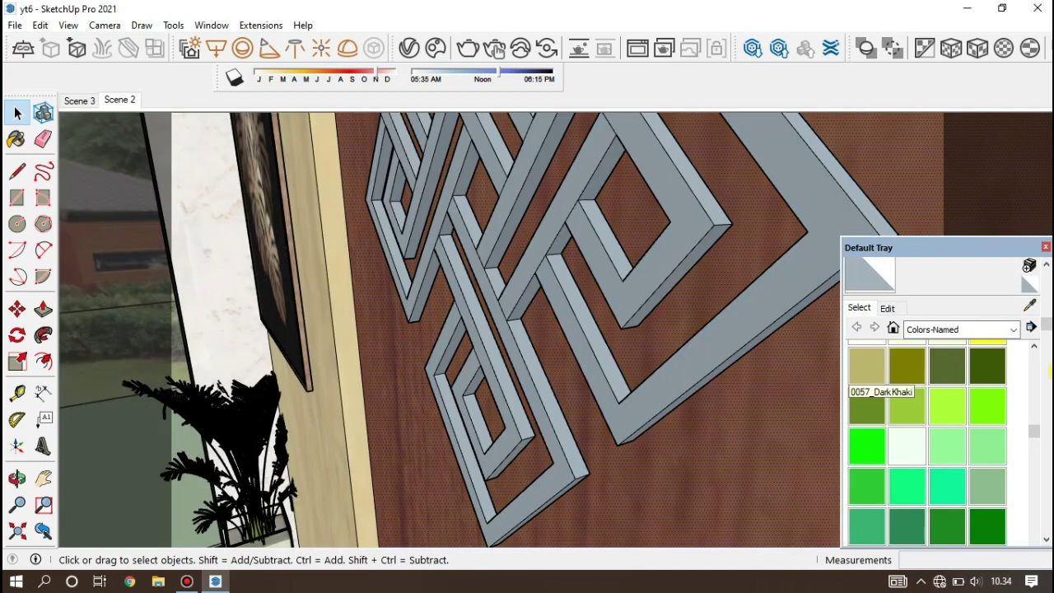
pyautogui.click(1029, 306)
pyautogui.click(788, 423)
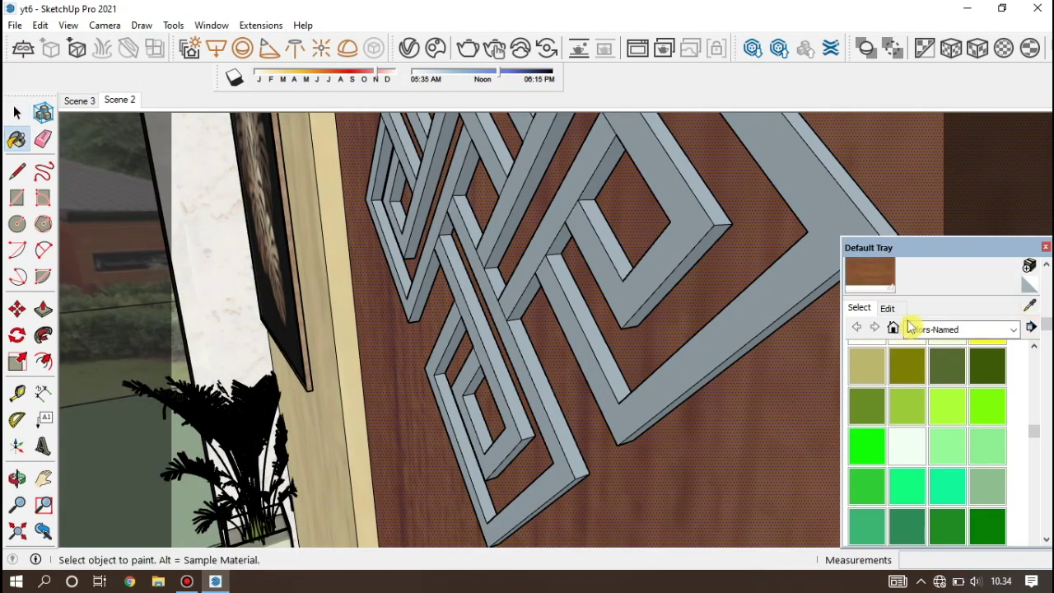
pyautogui.click(409, 47)
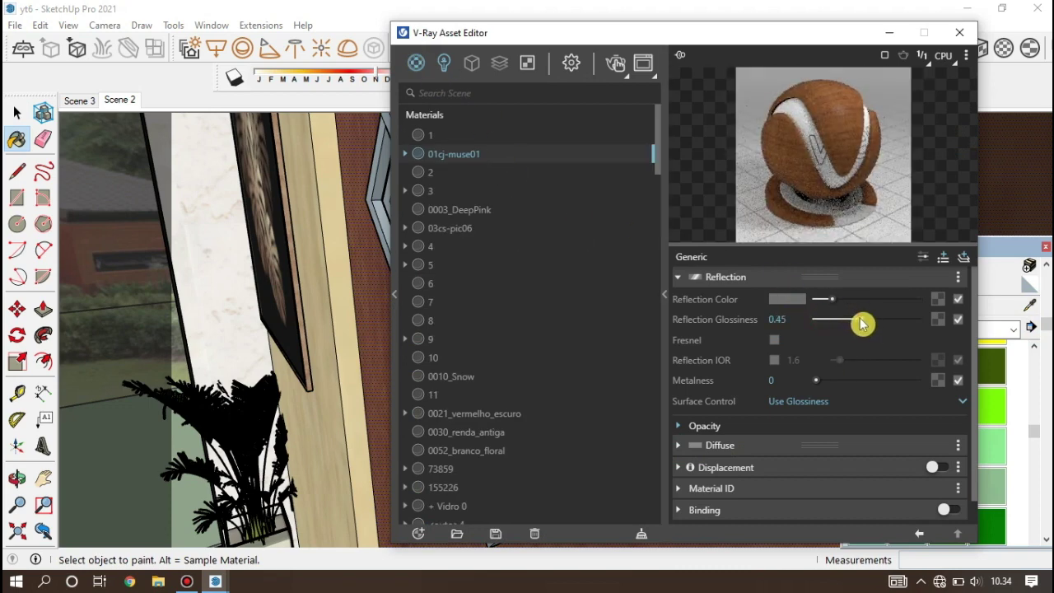
pyautogui.moveTo(862, 324); pyautogui.dragTo(871, 324)
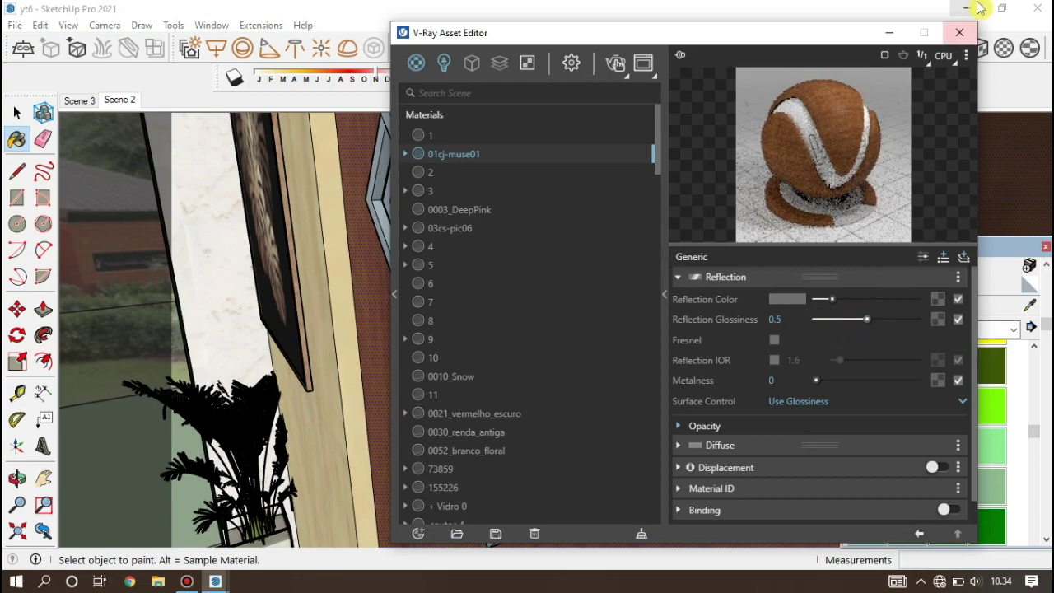
pyautogui.click(961, 37)
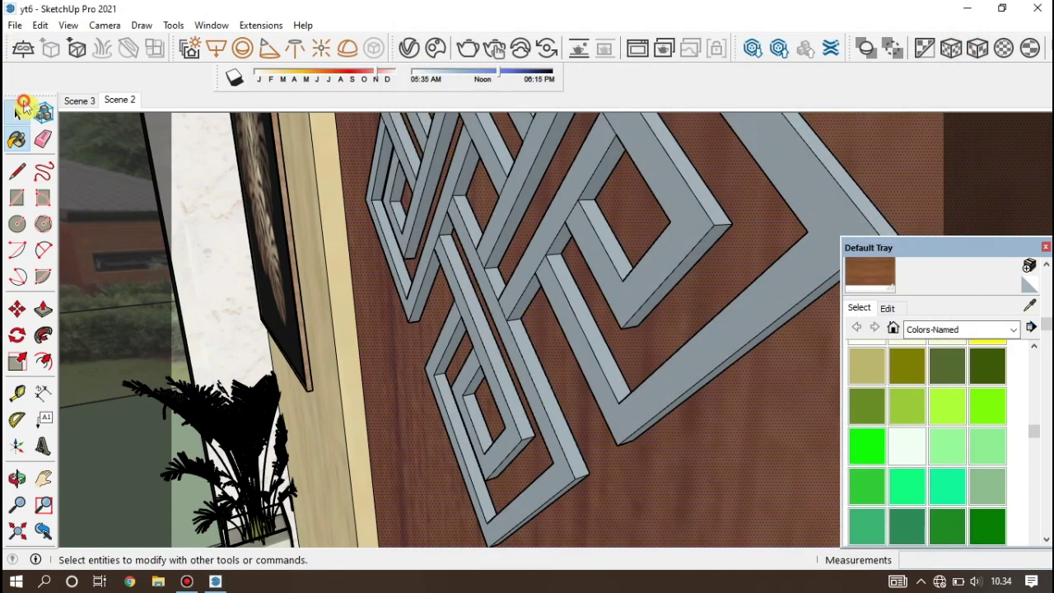
# Set the lighter wood wall material 5 to reflection glossiness 0.5.
pyautogui.click(18, 113)
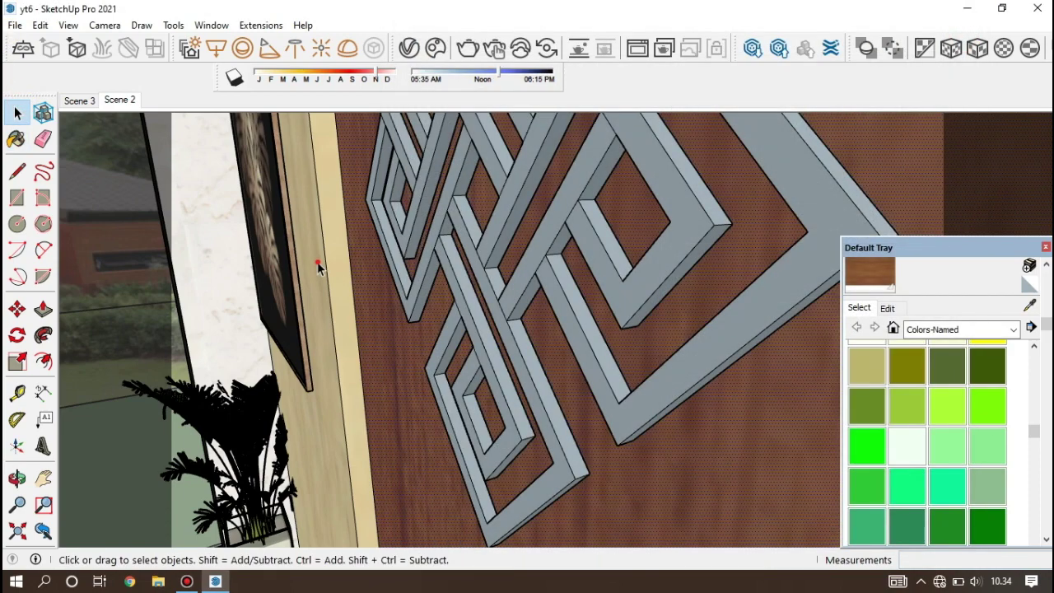
pyautogui.click(1028, 306)
pyautogui.click(309, 217)
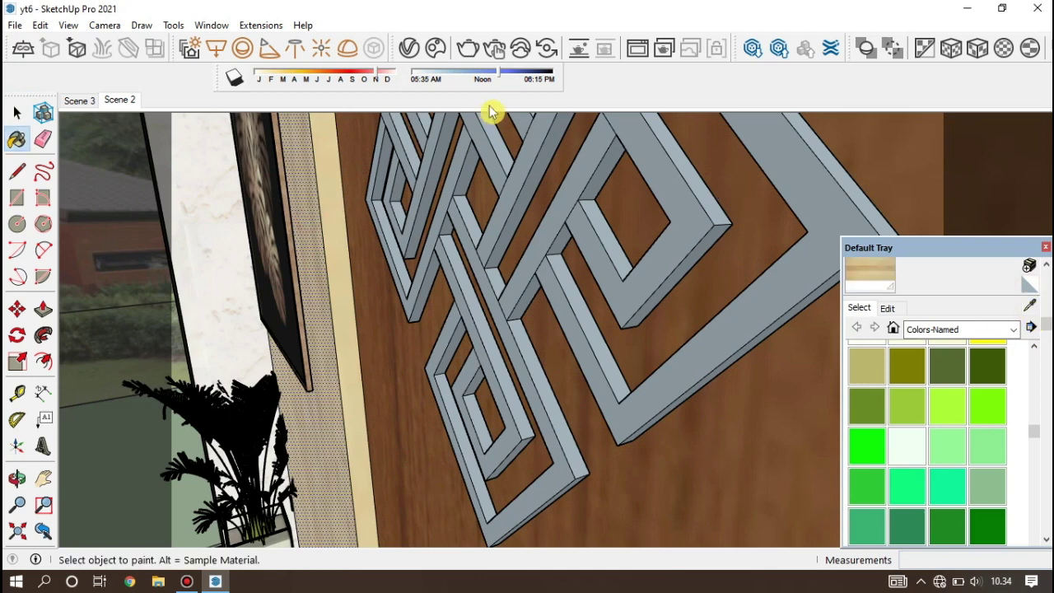
pyautogui.click(416, 48)
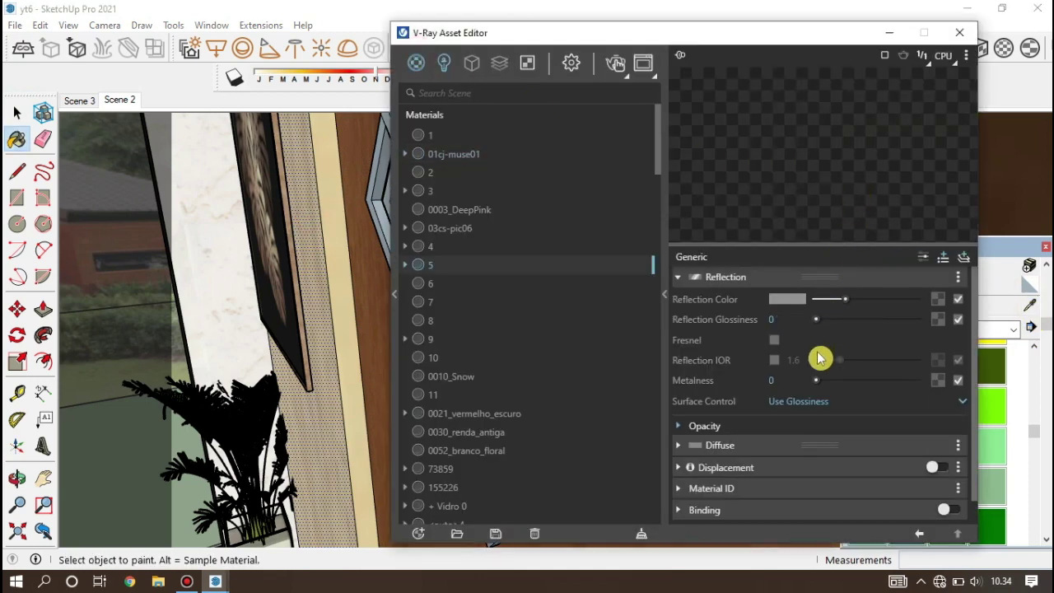
pyautogui.moveTo(823, 325); pyautogui.dragTo(856, 323)
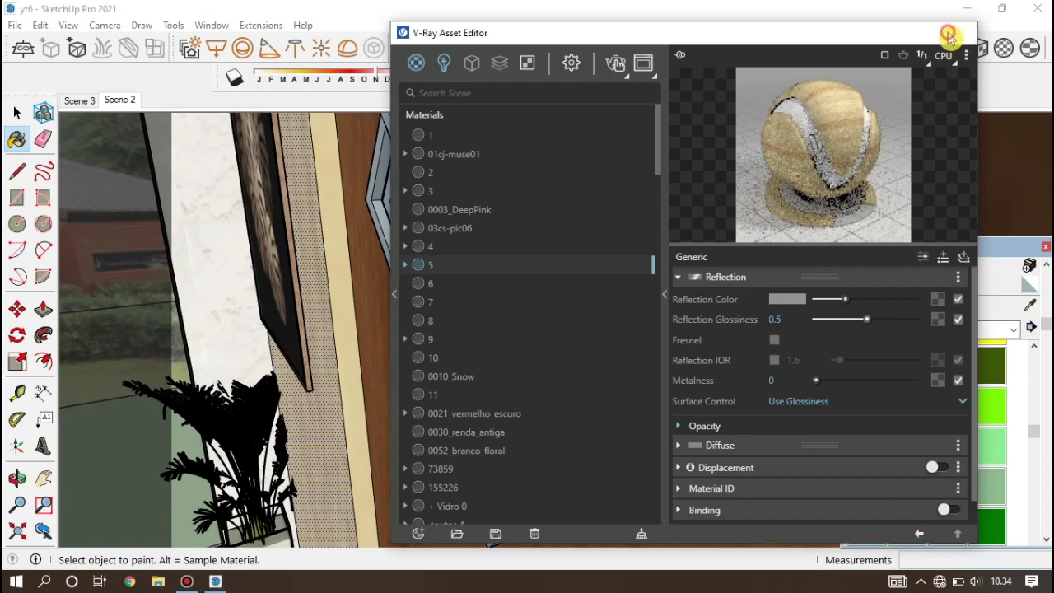
pyautogui.click(959, 32)
pyautogui.click(16, 113)
# Open the tall white vase group on the shelf and select its surface.
pyautogui.scroll(-3, 379, 286)
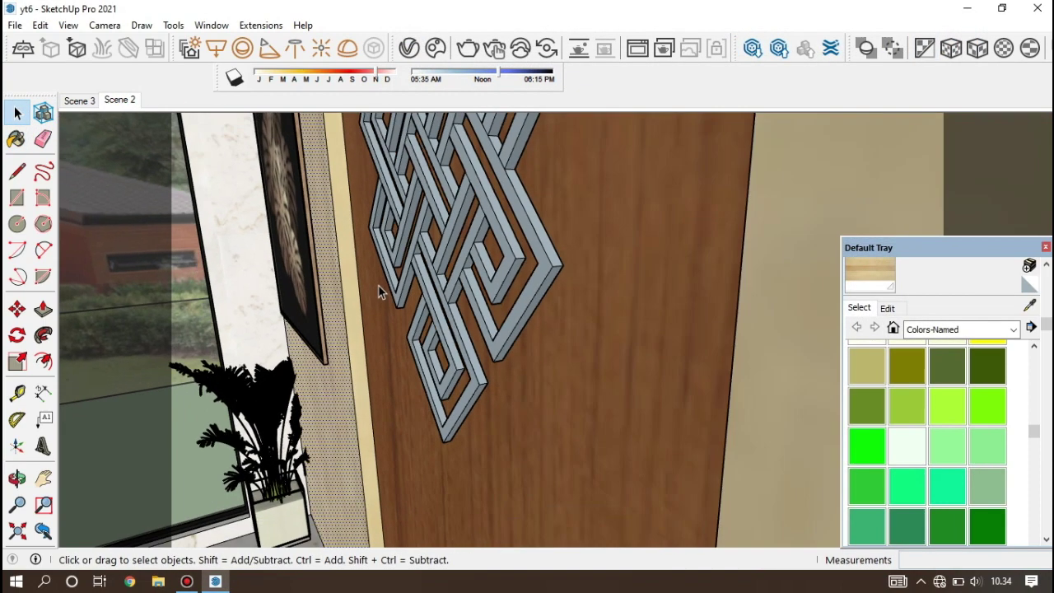
pyautogui.scroll(-2, 379, 286)
pyautogui.scroll(-2, 381, 292)
pyautogui.scroll(2, 381, 292)
pyautogui.scroll(2, 453, 432)
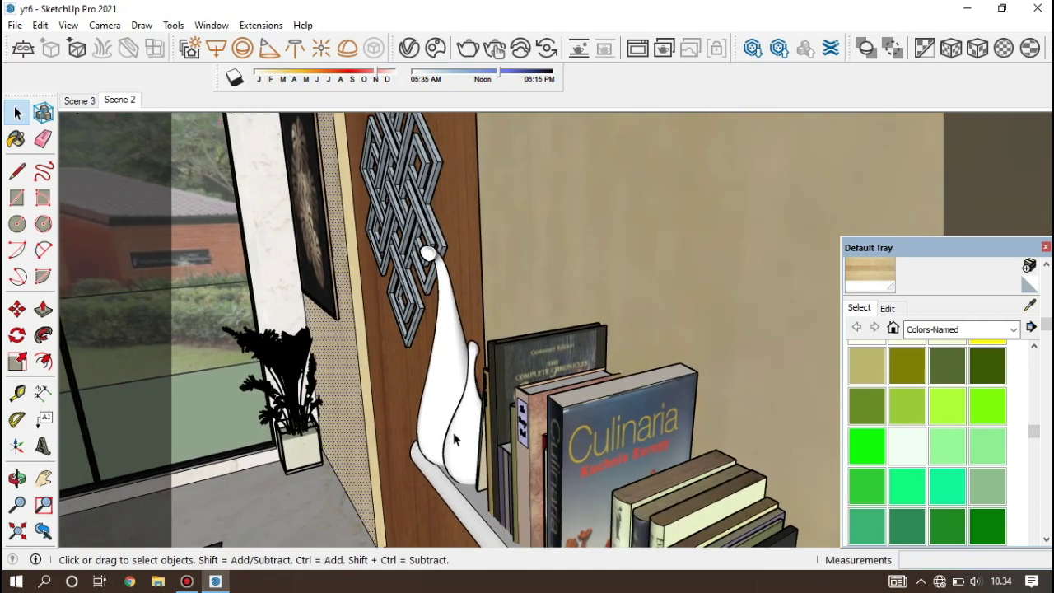
pyautogui.scroll(2, 453, 432)
pyautogui.moveTo(453, 432)
pyautogui.mouseDown(button='middle')
pyautogui.moveTo(515, 416)
pyautogui.moveTo(480, 392)
pyautogui.mouseUp(button='middle')
pyautogui.doubleClick(478, 393)
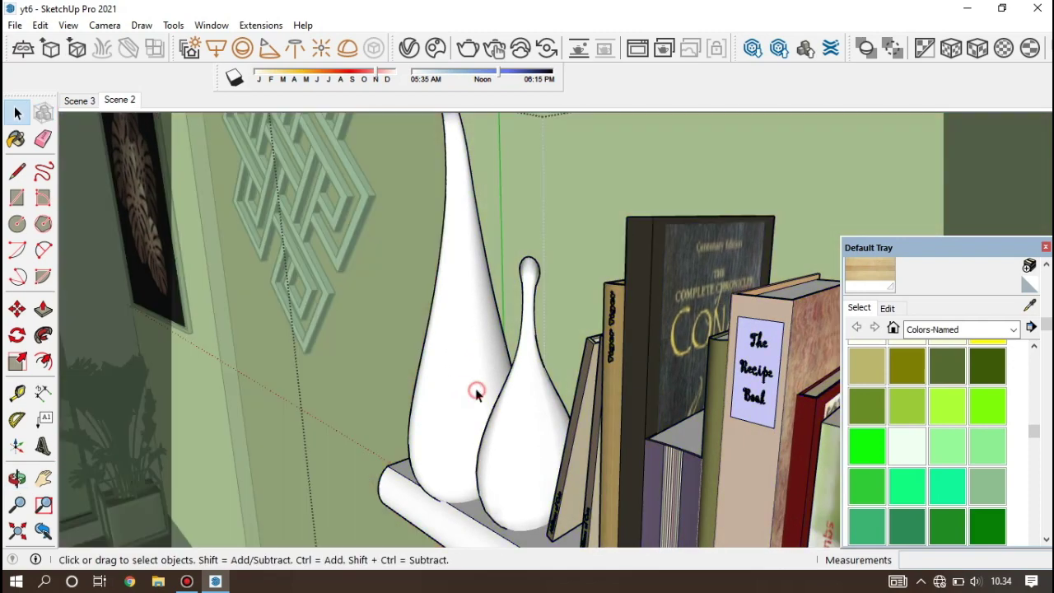
pyautogui.click(476, 392)
pyautogui.doubleClick(475, 391)
pyautogui.click(486, 376)
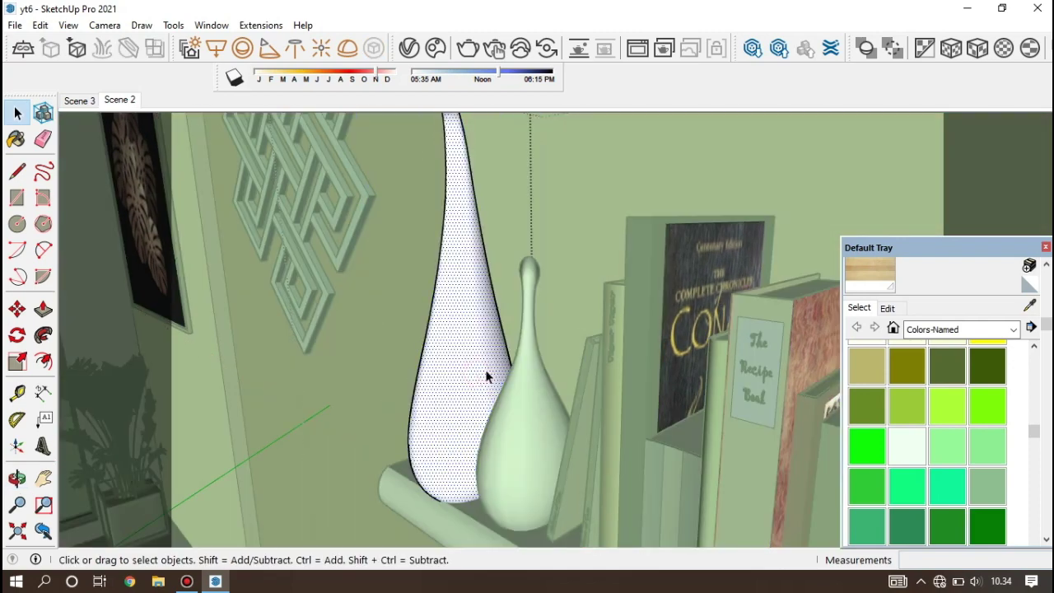
# Give the vase's white material reflection glossiness 0.95 and metalness 0.1.
pyautogui.click(1029, 303)
pyautogui.click(488, 368)
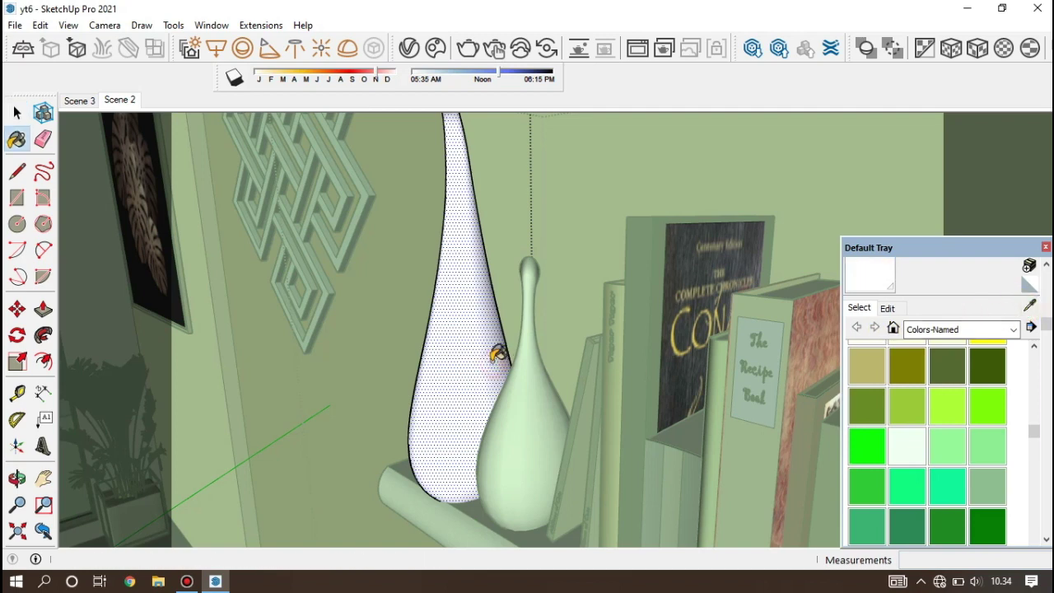
pyautogui.click(400, 53)
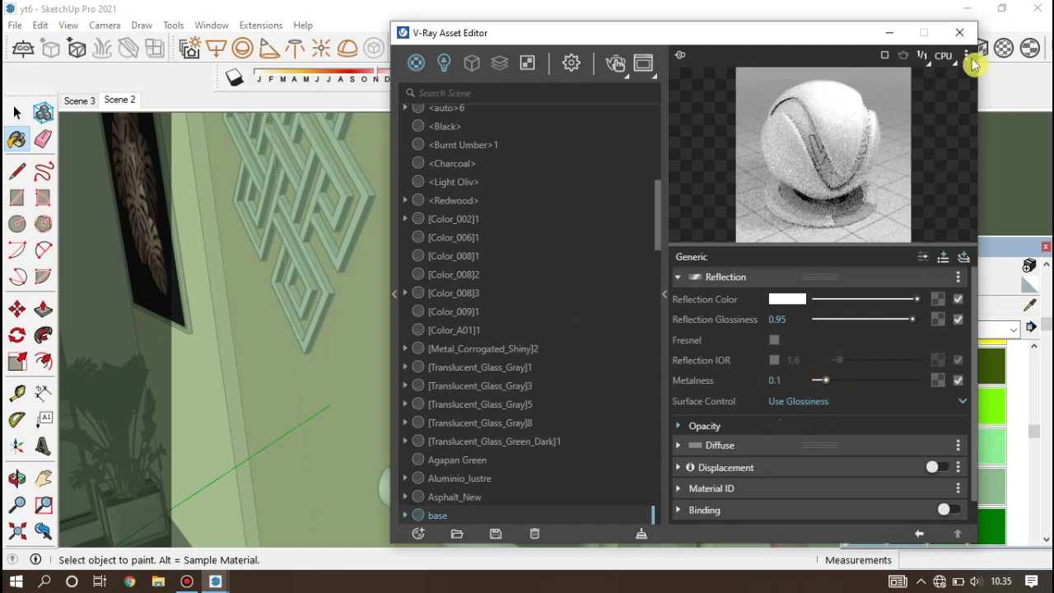
pyautogui.click(959, 32)
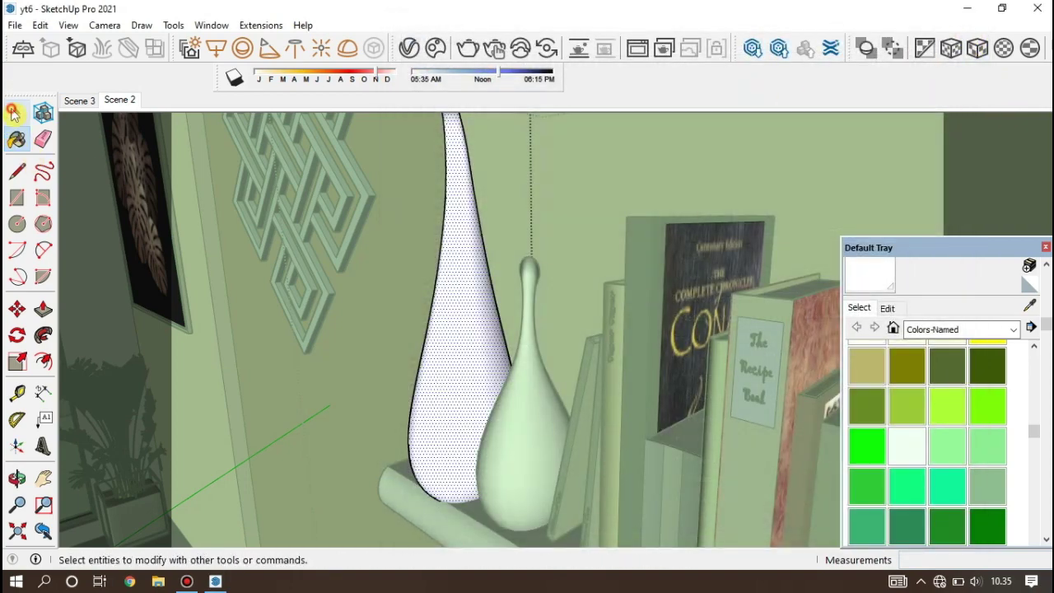
pyautogui.click(15, 113)
# Orbit to a low view of a dining chair and open its inner shell for editing.
pyautogui.click(386, 292)
pyautogui.scroll(-3, 419, 303)
pyautogui.scroll(-2, 414, 319)
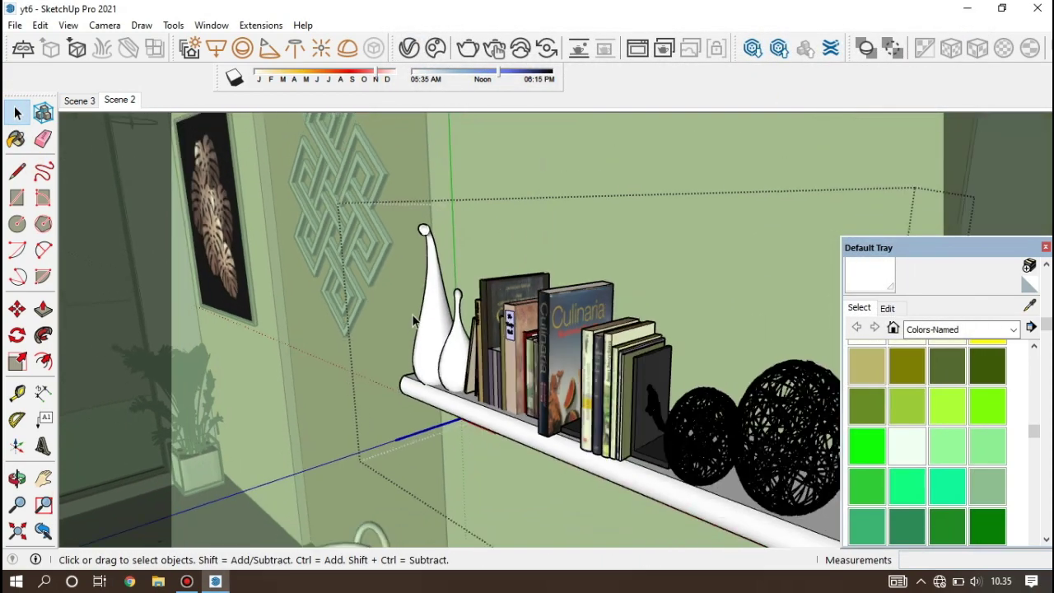
pyautogui.scroll(-3, 415, 319)
pyautogui.moveTo(415, 319)
pyautogui.mouseDown(button='middle')
pyautogui.moveTo(551, 315)
pyautogui.moveTo(702, 255)
pyautogui.mouseUp(button='middle')
pyautogui.scroll(-3, 672, 268)
pyautogui.scroll(-3, 321, 426)
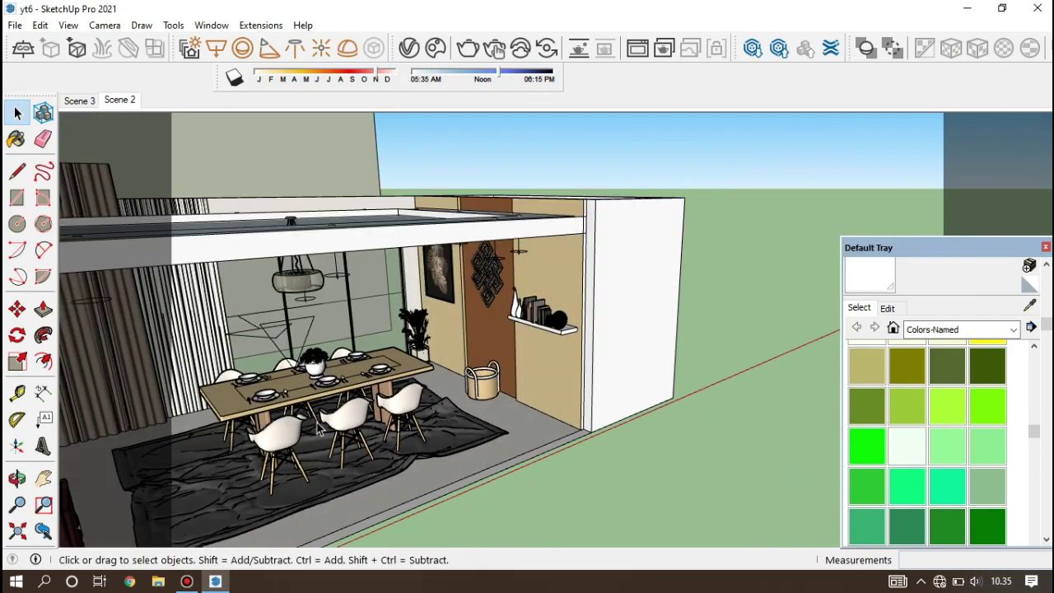
pyautogui.scroll(3, 319, 428)
pyautogui.scroll(3, 263, 437)
pyautogui.moveTo(262, 437); pyautogui.dragTo(408, 434, button='middle')
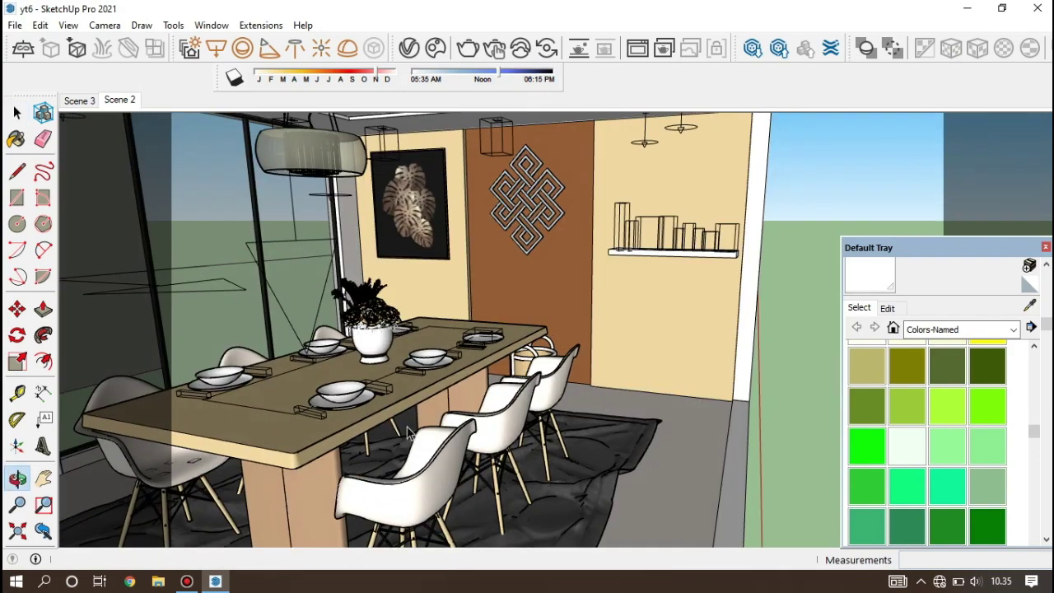
pyautogui.scroll(3, 508, 438)
pyautogui.scroll(2, 491, 431)
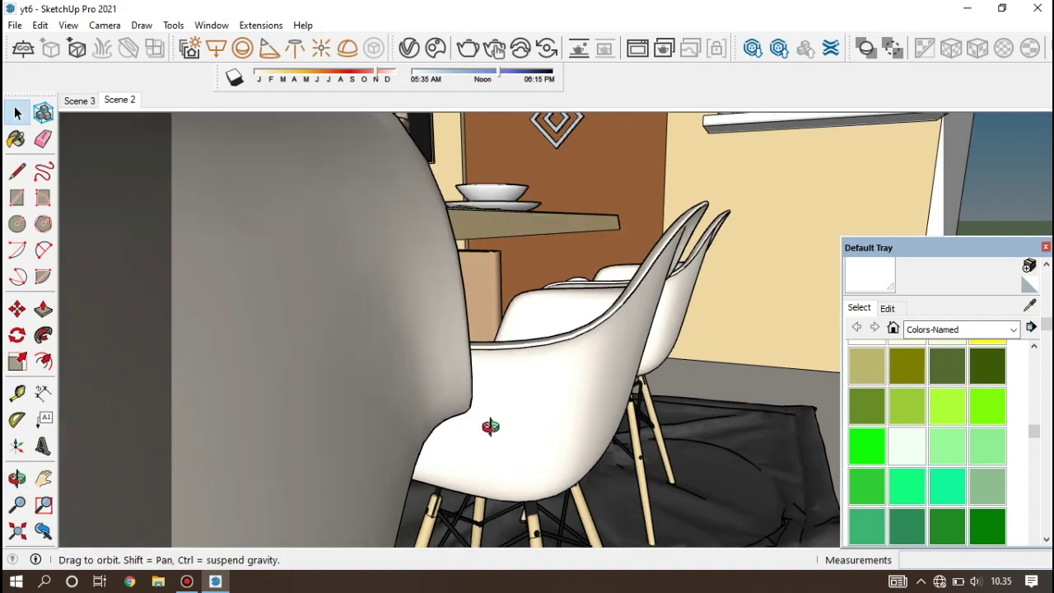
pyautogui.moveTo(486, 428)
pyautogui.mouseDown(button='middle')
pyautogui.moveTo(414, 497)
pyautogui.moveTo(512, 411)
pyautogui.mouseUp(button='middle')
pyautogui.click(512, 412)
pyautogui.doubleClick(577, 395)
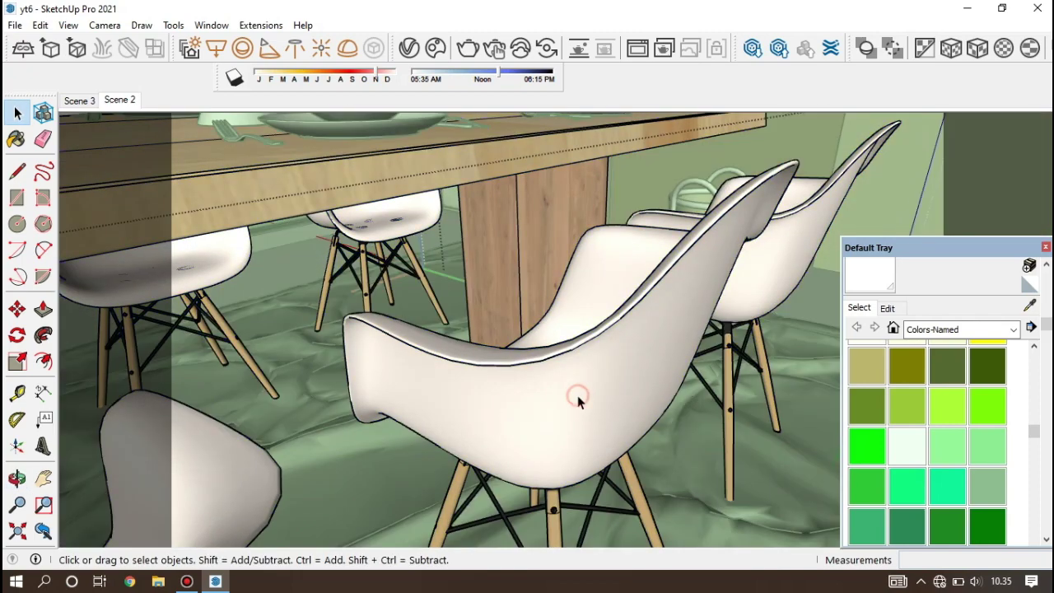
pyautogui.doubleClick(577, 395)
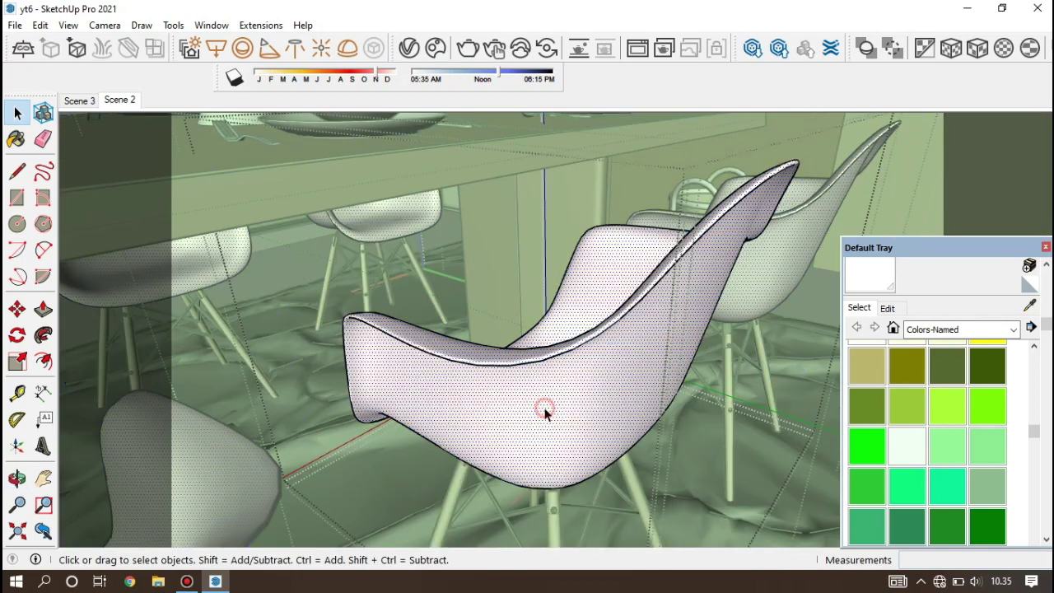
# Raise chair material 3's reflection glossiness from 0.9 to 1.
pyautogui.click(1032, 311)
pyautogui.click(630, 369)
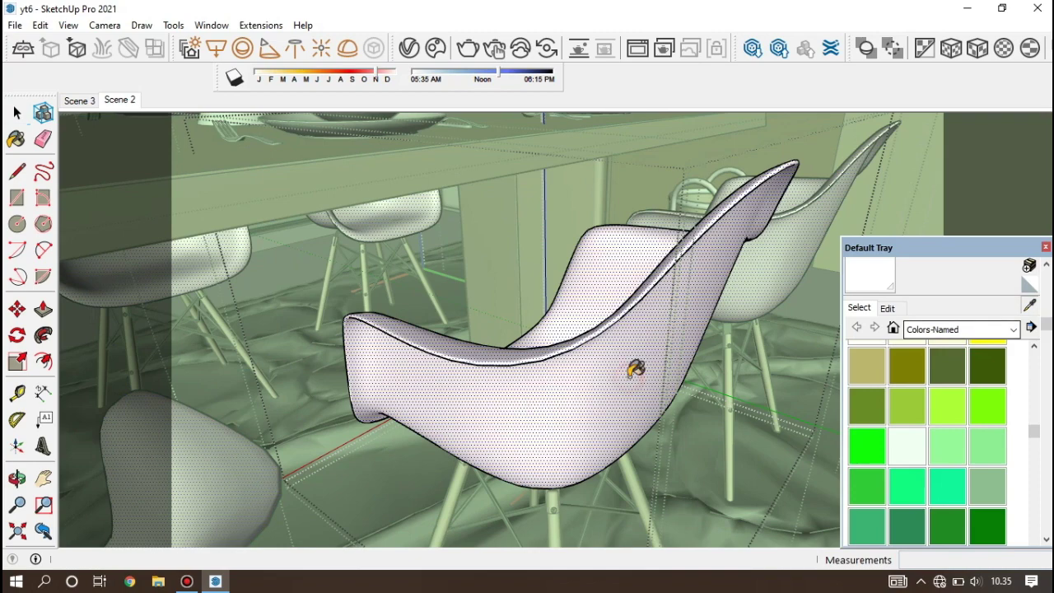
pyautogui.click(410, 50)
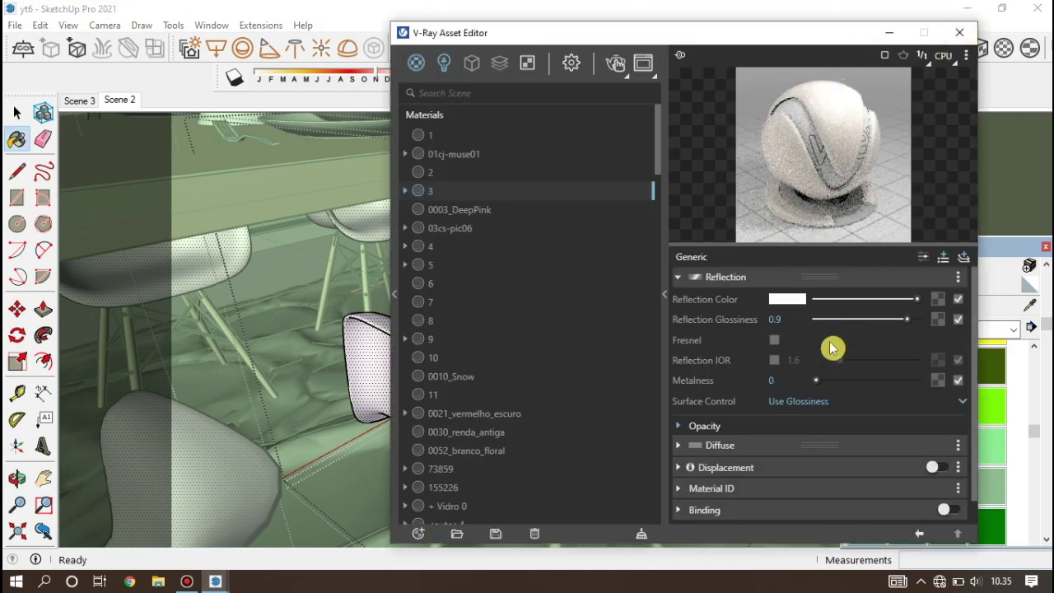
pyautogui.moveTo(916, 321); pyautogui.dragTo(921, 321)
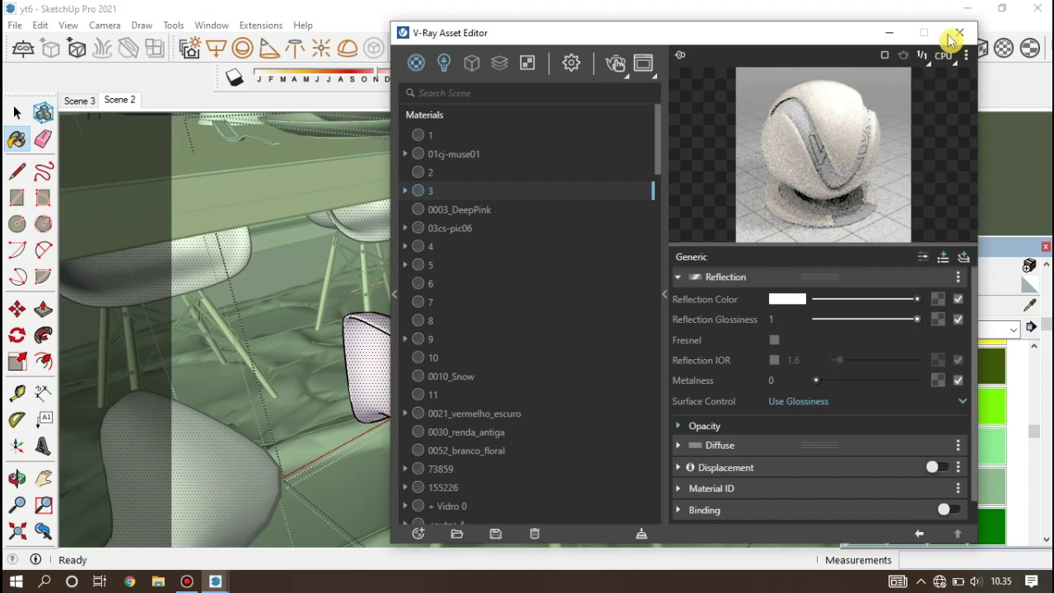
pyautogui.click(958, 33)
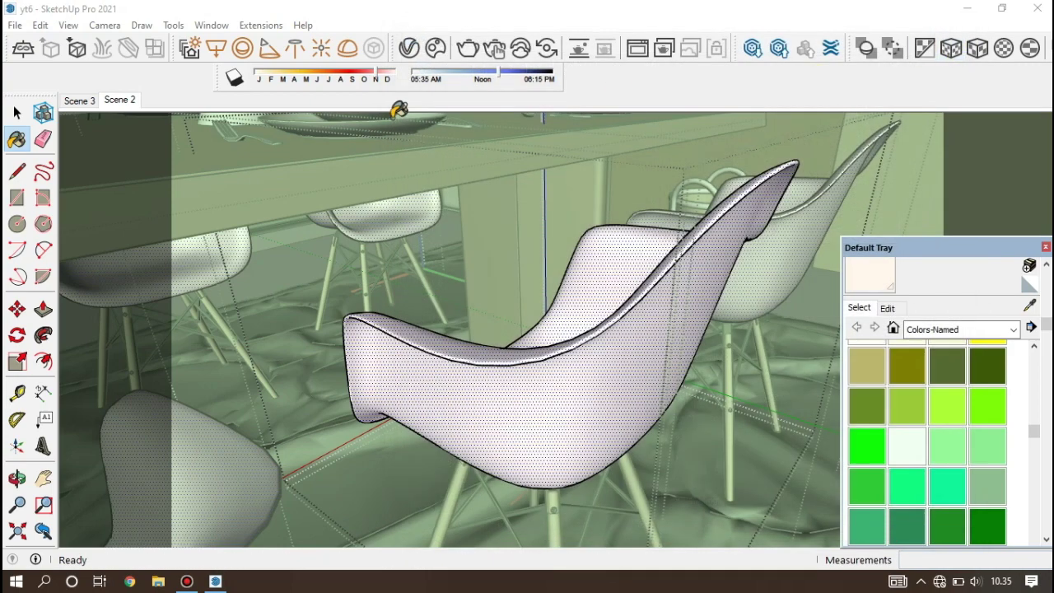
pyautogui.press('space')
pyautogui.click(306, 172)
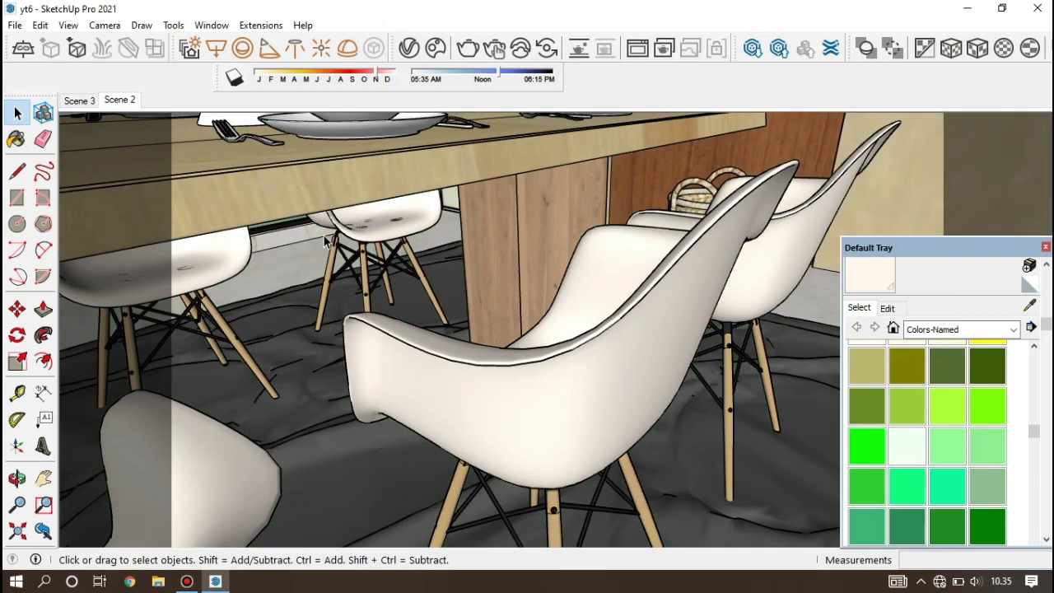
# Zoom in on the maroon mini-fridge by the sideboard and enter its door group.
pyautogui.scroll(-5, 325, 239)
pyautogui.moveTo(325, 240)
pyautogui.mouseDown(button='middle')
pyautogui.moveTo(540, 256)
pyautogui.moveTo(327, 220)
pyautogui.mouseUp(button='middle')
pyautogui.scroll(-5, 539, 255)
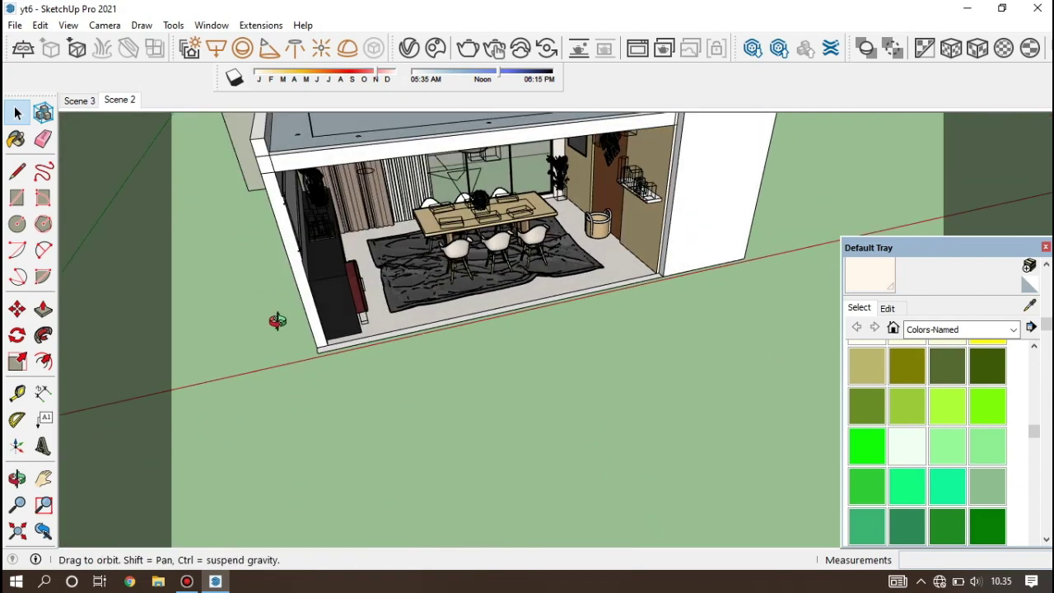
pyautogui.scroll(3, 327, 220)
pyautogui.scroll(4, 327, 221)
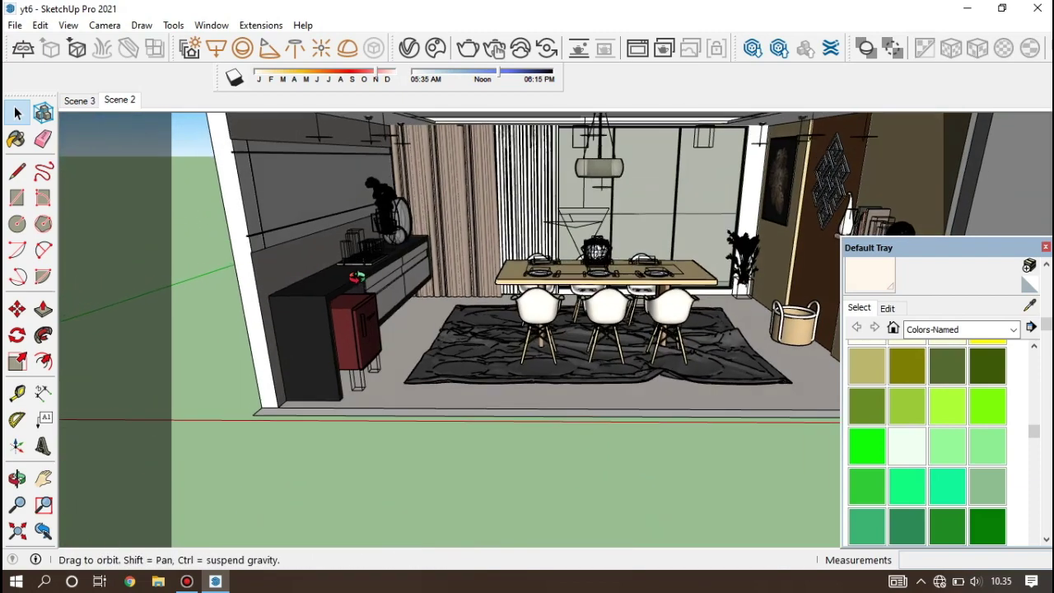
pyautogui.scroll(3, 311, 383)
pyautogui.scroll(2, 312, 384)
pyautogui.moveTo(271, 345); pyautogui.dragTo(312, 383, button='middle')
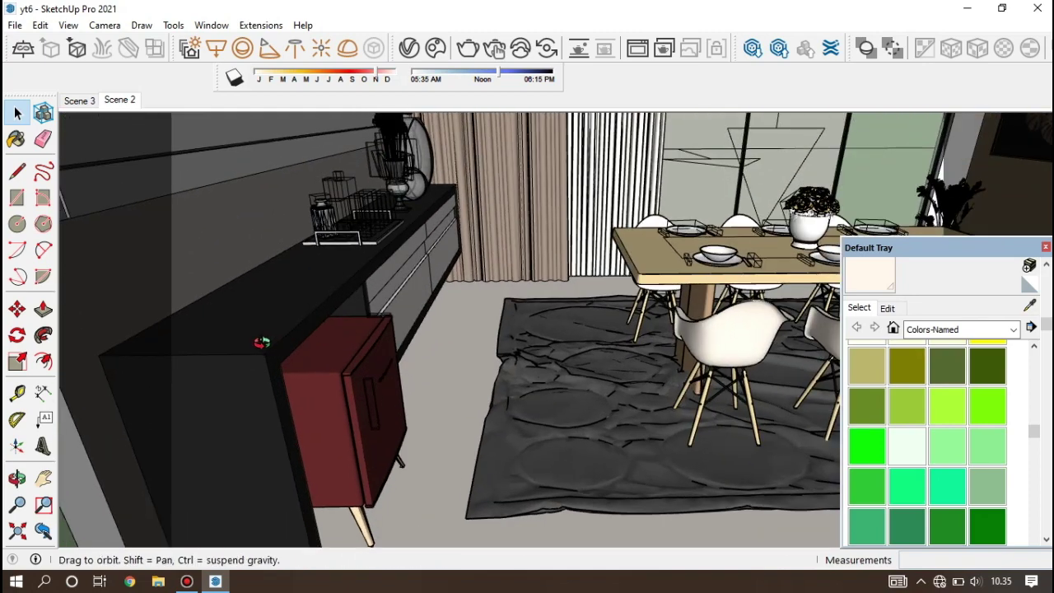
pyautogui.scroll(2, 311, 384)
pyautogui.scroll(1, 400, 377)
pyautogui.scroll(1, 400, 378)
pyautogui.doubleClick(414, 377)
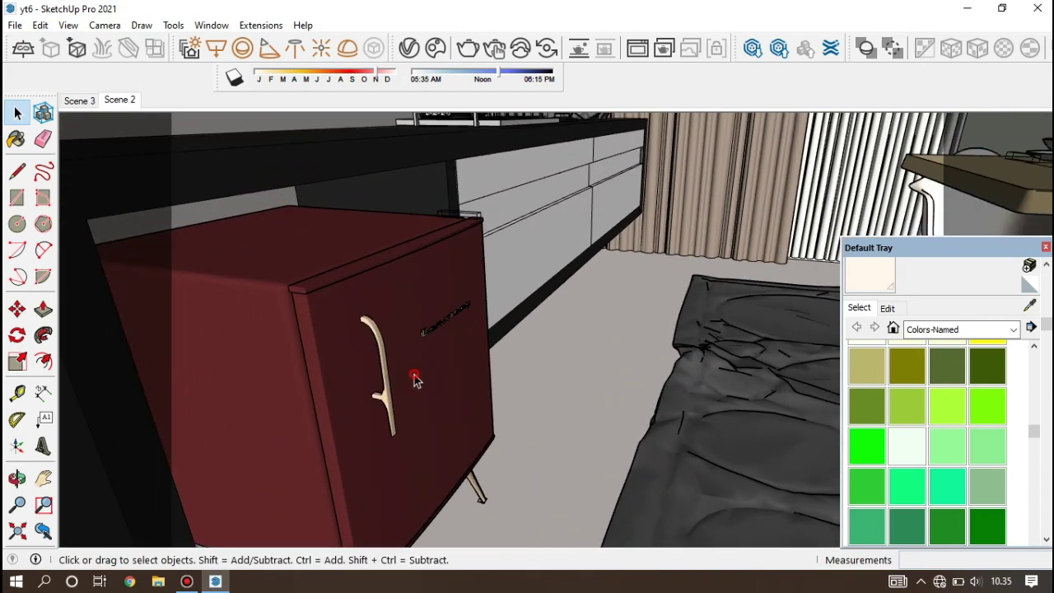
pyautogui.doubleClick(414, 377)
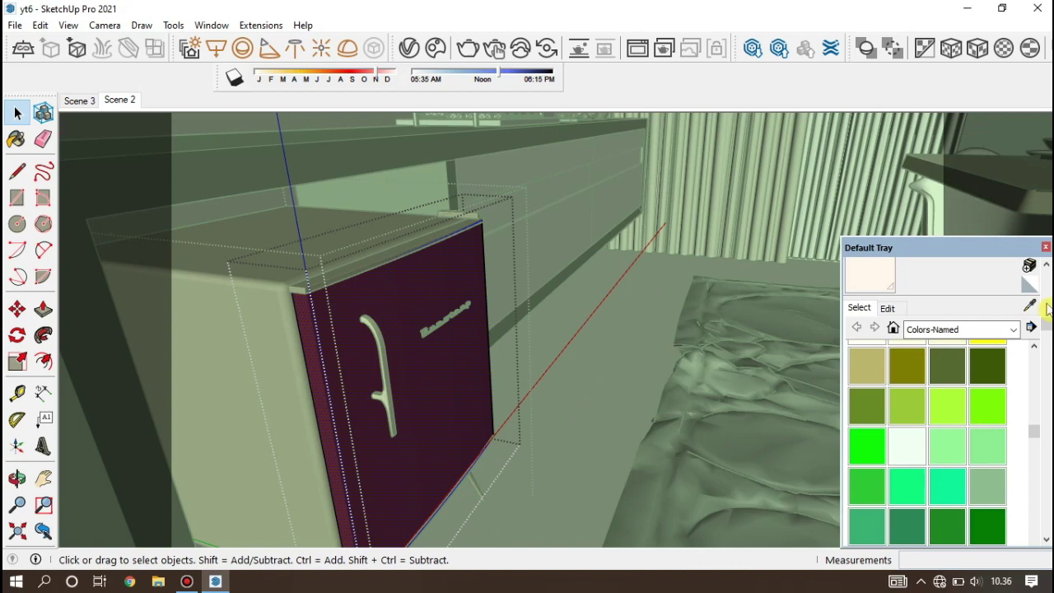
# Raise the fridge door's 0021_vermelho_escuro reflection glossiness from 0.15 to 1.
pyautogui.click(1029, 306)
pyautogui.click(437, 393)
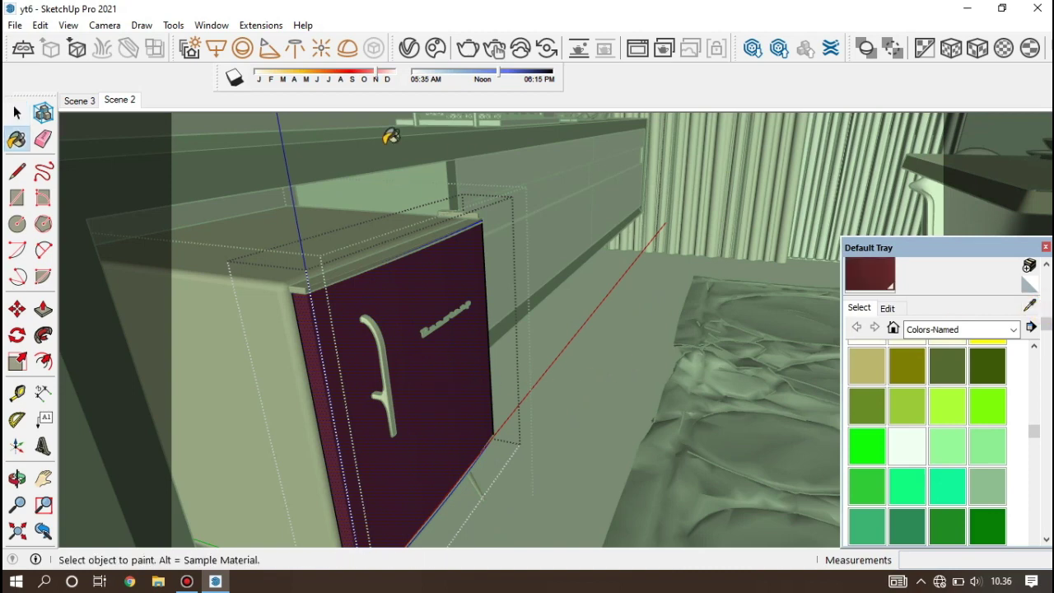
pyautogui.click(407, 53)
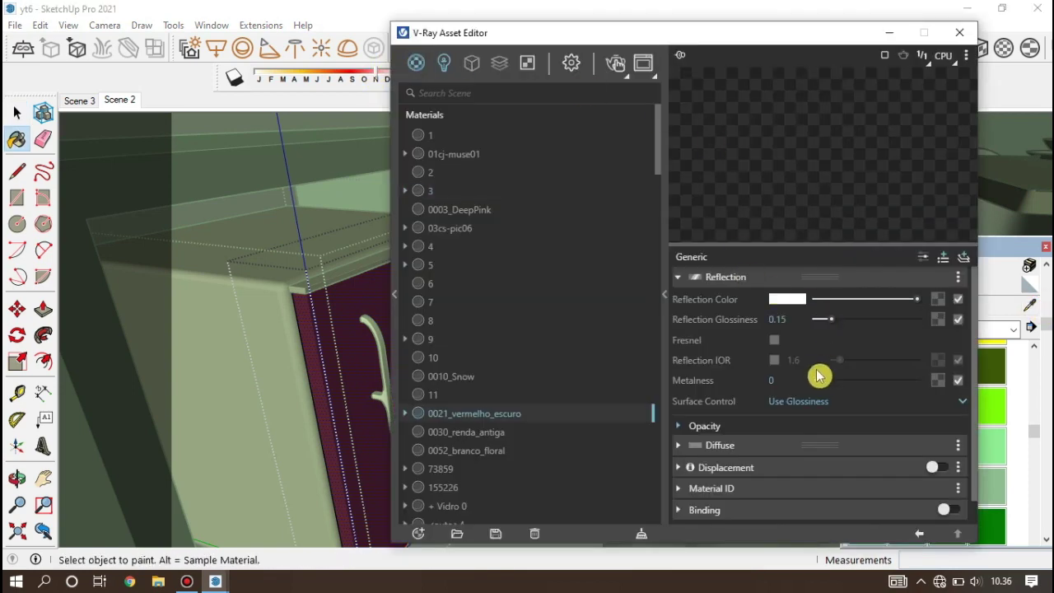
pyautogui.moveTo(890, 333); pyautogui.dragTo(944, 333)
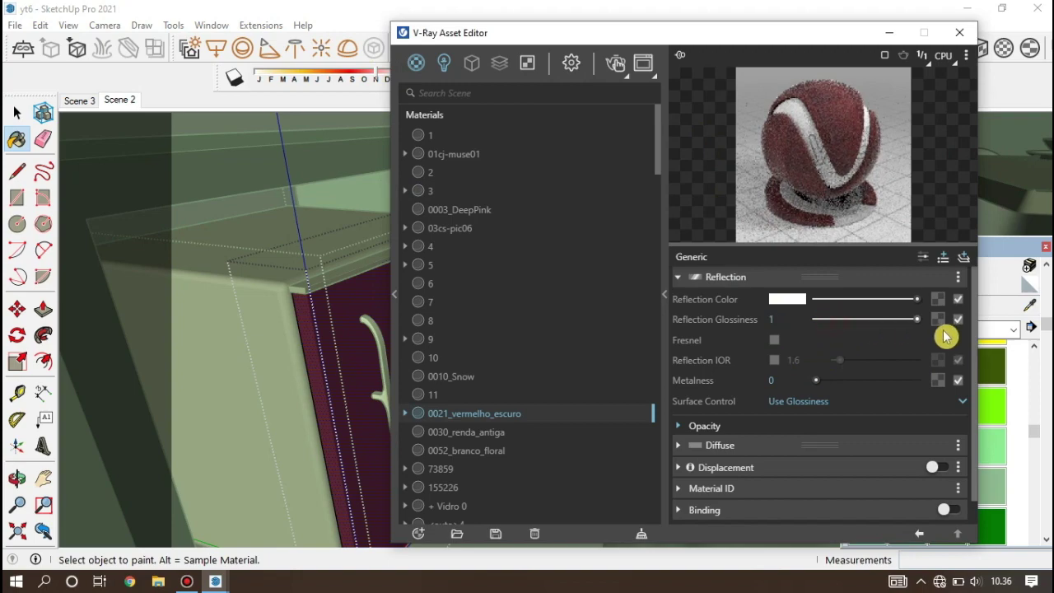
pyautogui.click(969, 38)
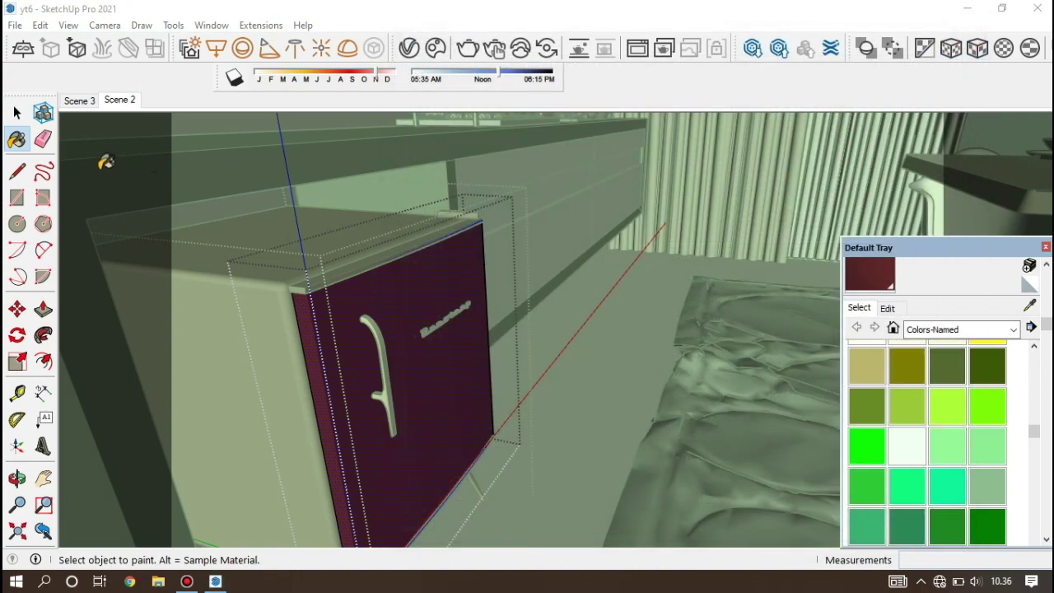
pyautogui.press('space')
# Open the drawer chest behind the fridge and select its middle drawer front.
pyautogui.moveTo(488, 201); pyautogui.dragTo(526, 176, button='middle')
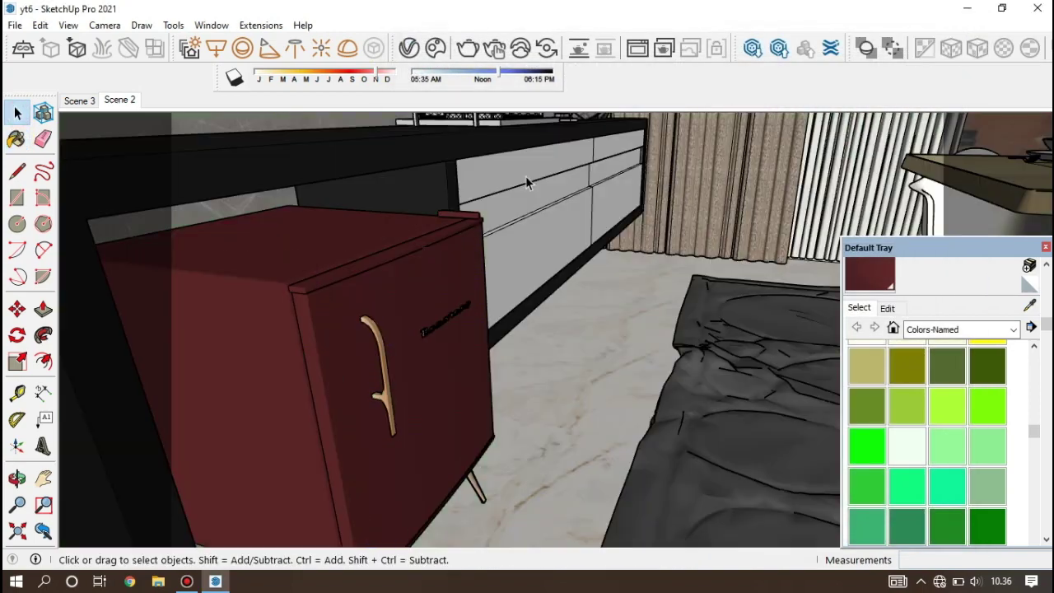
pyautogui.scroll(5, 488, 230)
pyautogui.click(487, 230)
pyautogui.doubleClick(487, 230)
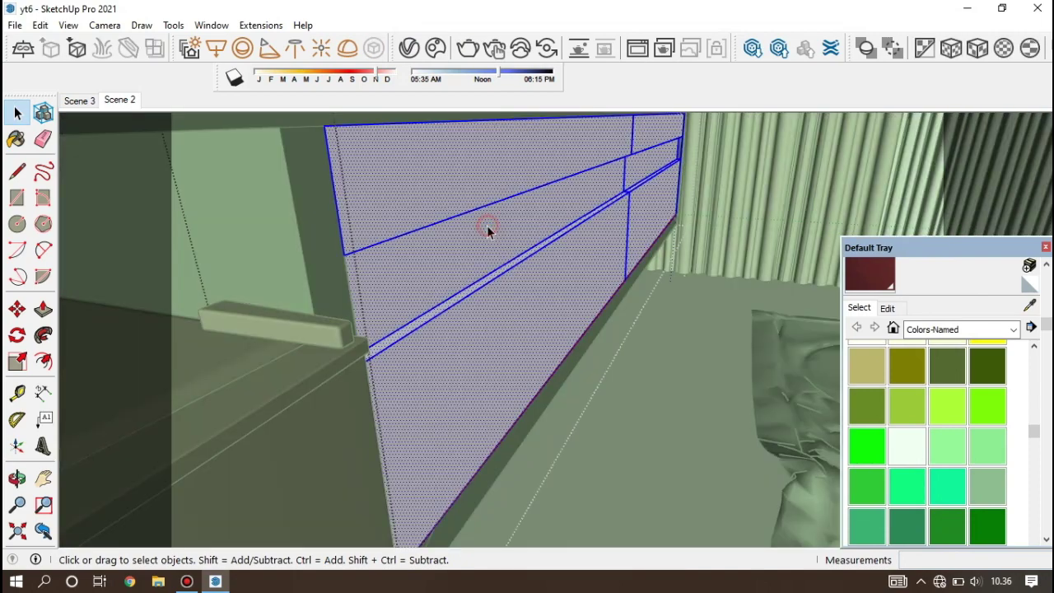
pyautogui.click(492, 239)
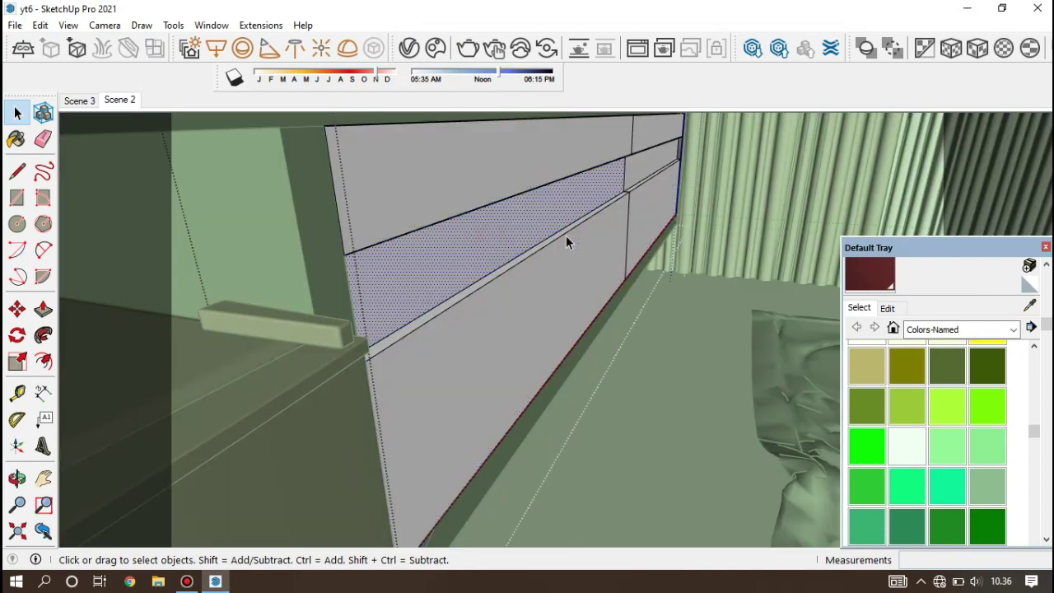
# Give 0010_Snow a mid-grey reflection colour and 0.05 metalness.
pyautogui.click(1030, 306)
pyautogui.click(514, 212)
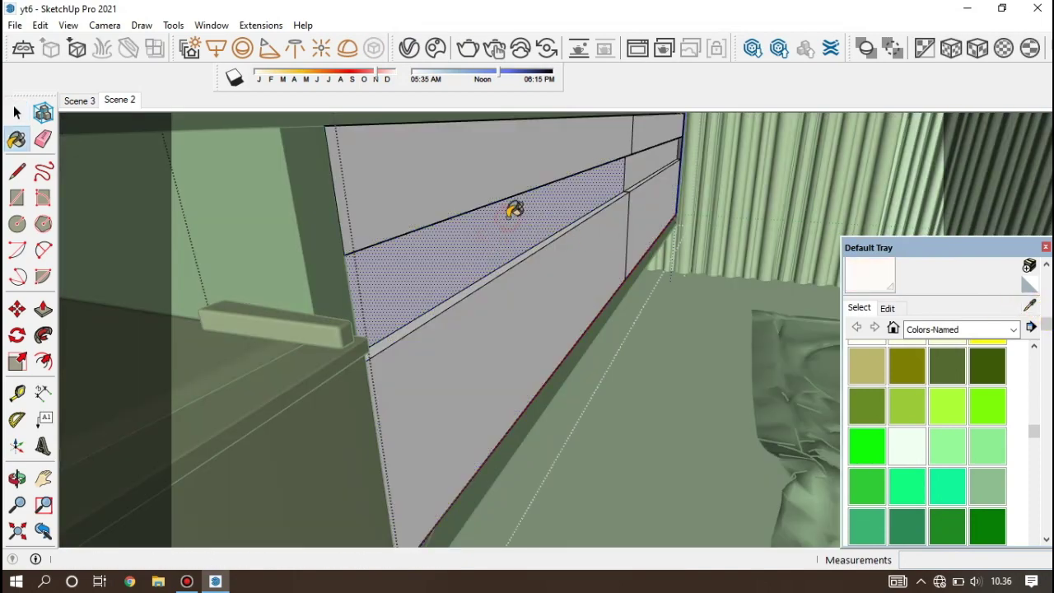
pyautogui.click(417, 55)
pyautogui.click(795, 352)
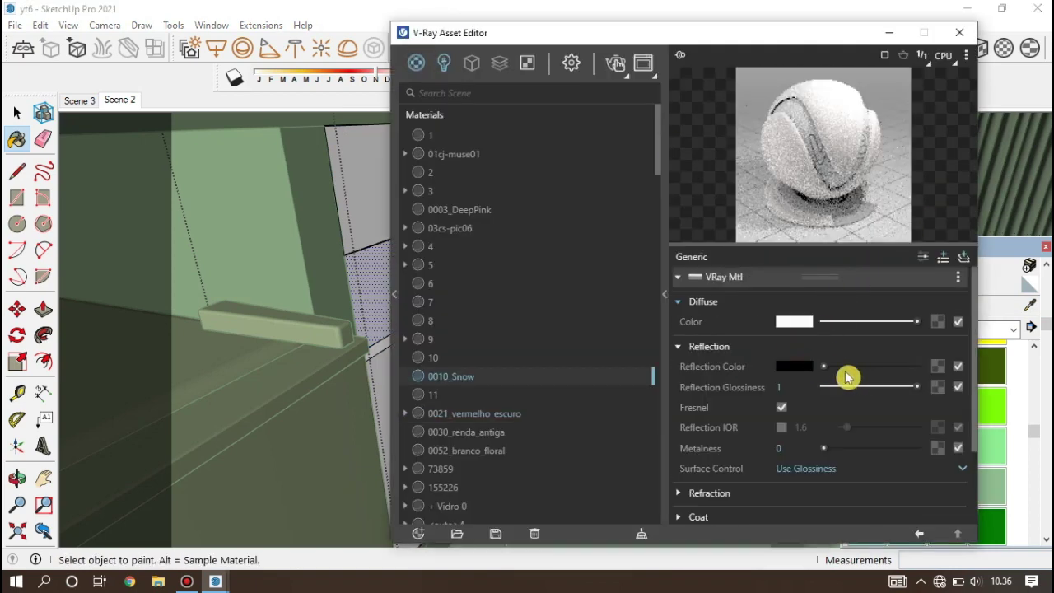
pyautogui.moveTo(846, 369); pyautogui.dragTo(896, 371)
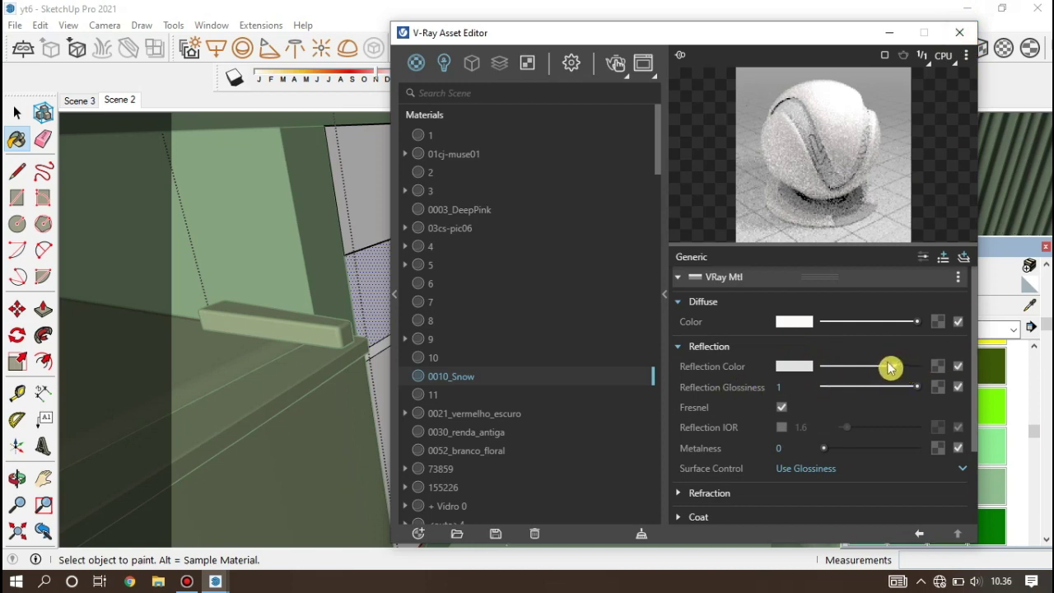
pyautogui.moveTo(875, 373); pyautogui.dragTo(850, 372)
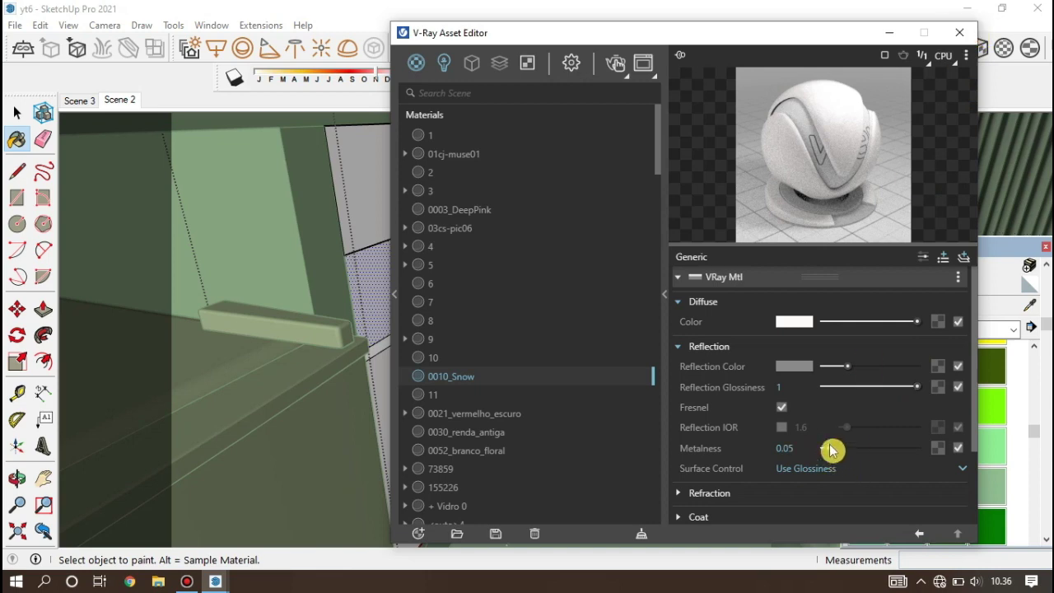
pyautogui.click(959, 32)
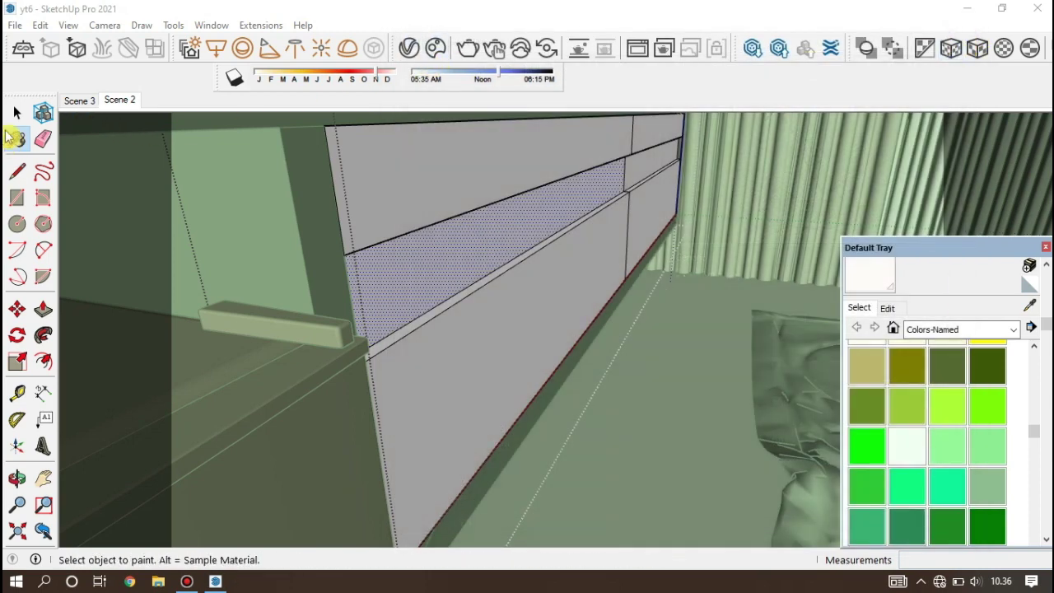
pyautogui.click(16, 113)
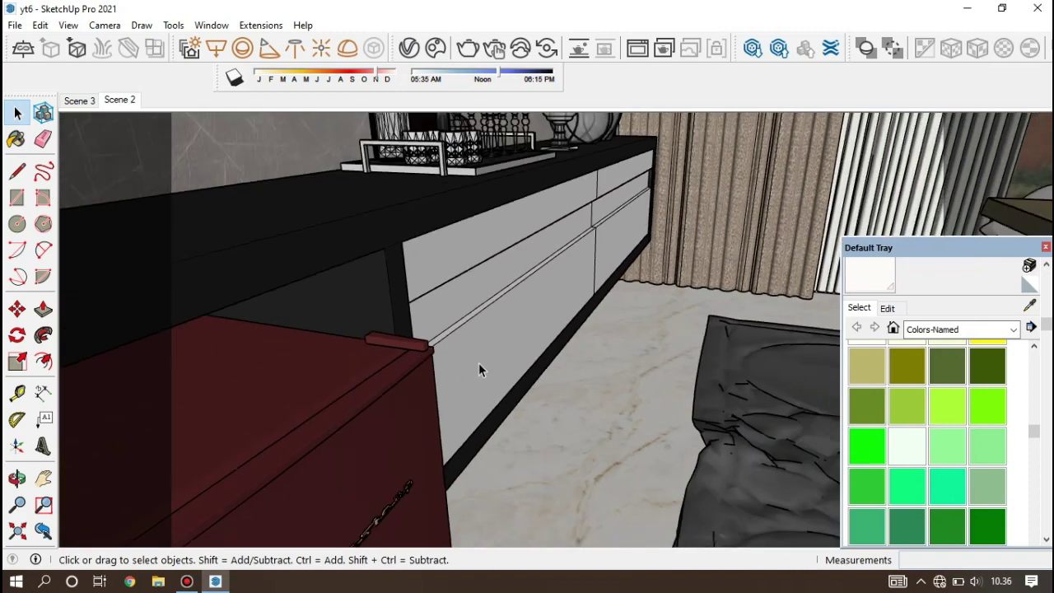
# Open the black cabinet's inner part and select its dark top face.
pyautogui.moveTo(478, 362); pyautogui.dragTo(366, 280, button='middle')
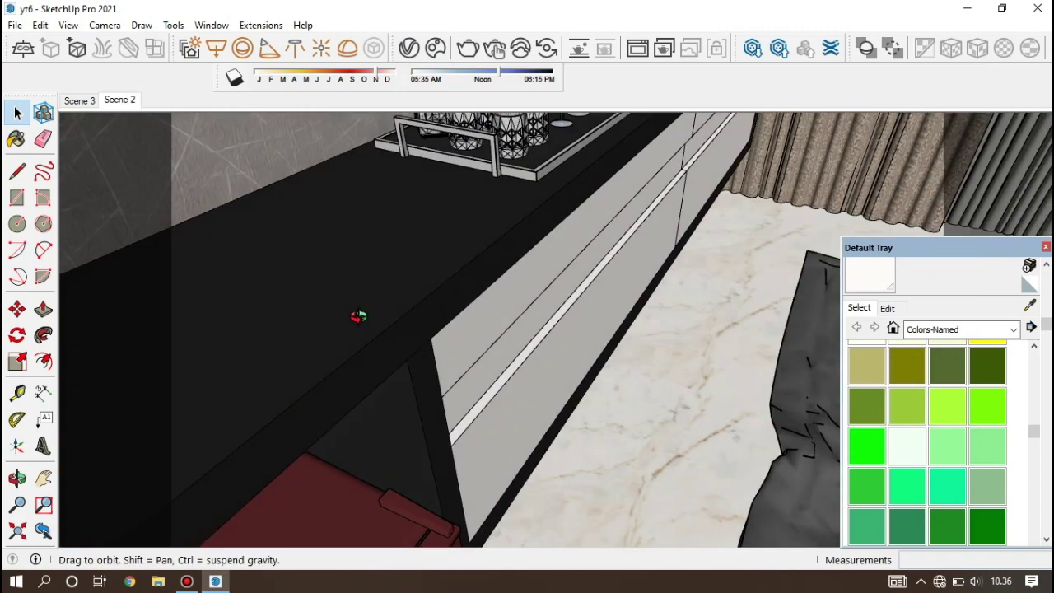
pyautogui.click(367, 280)
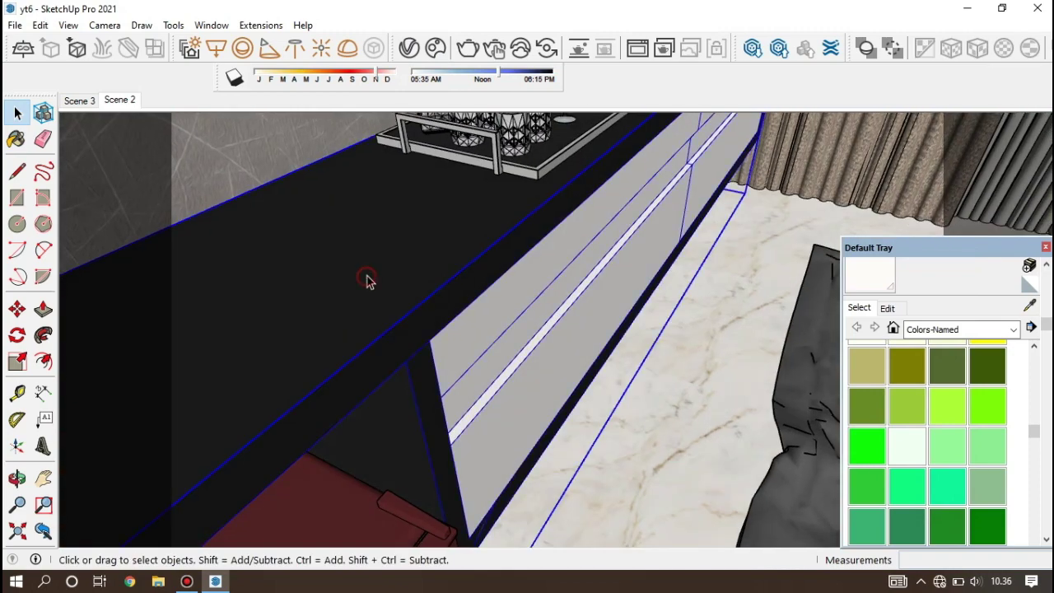
pyautogui.doubleClick(366, 280)
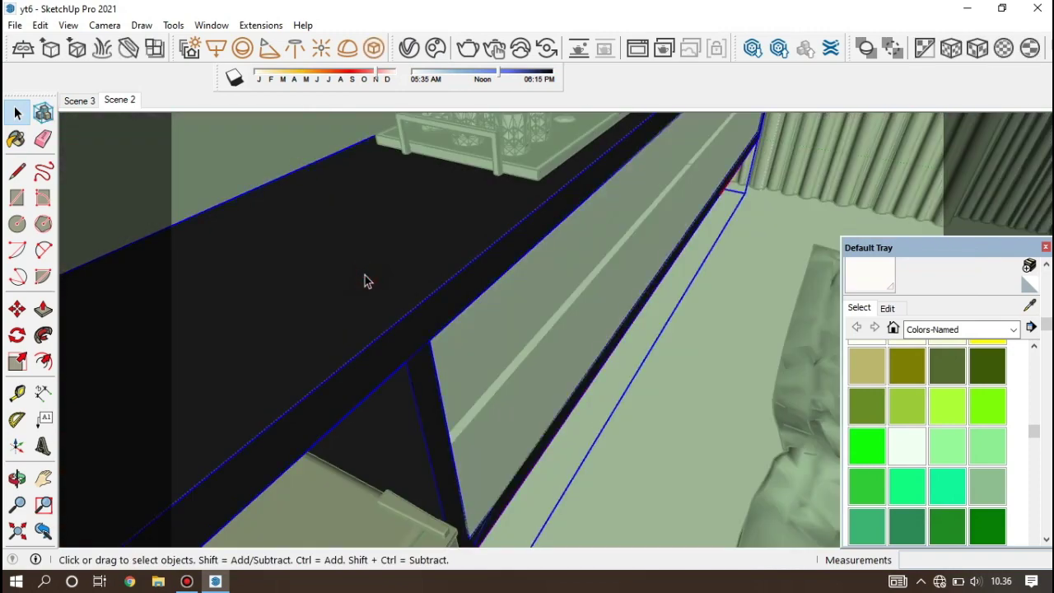
pyautogui.doubleClick(367, 280)
pyautogui.click(366, 280)
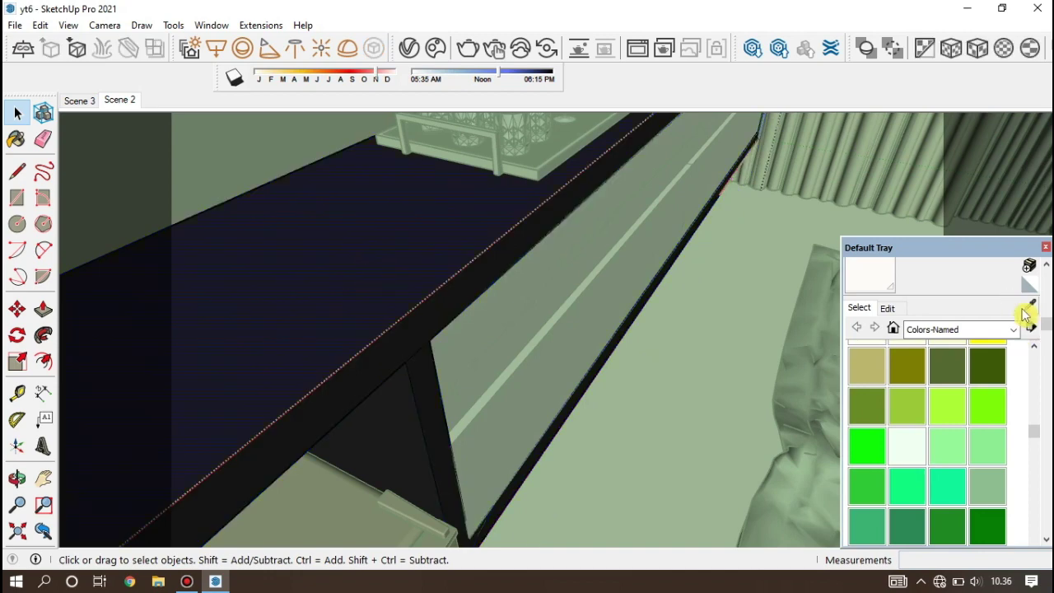
# Give the cabinet's black material 0.05 metalness and a light grey reflection colour.
pyautogui.click(1029, 306)
pyautogui.click(359, 250)
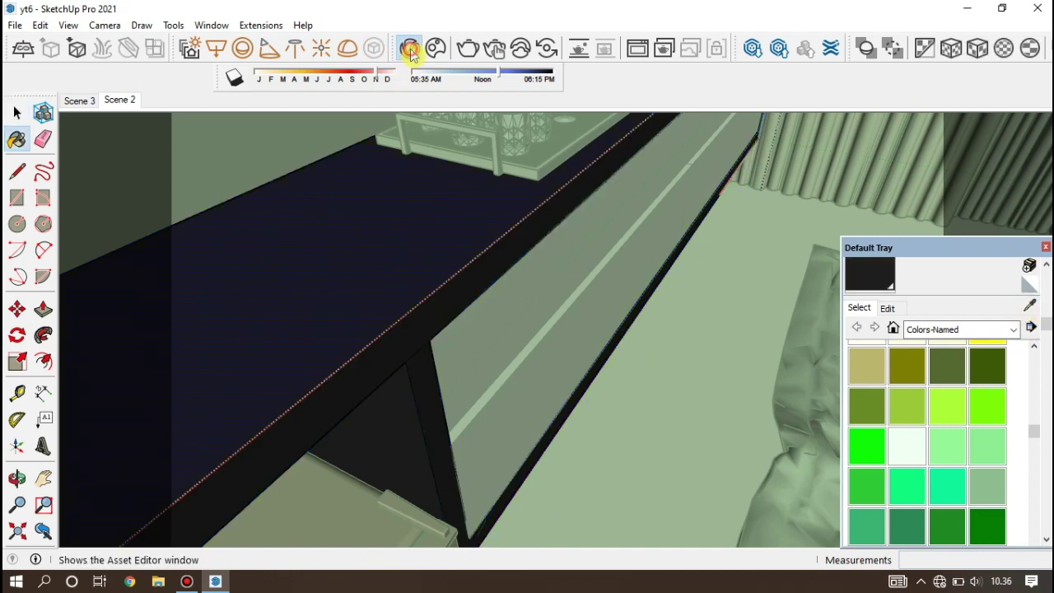
pyautogui.click(410, 49)
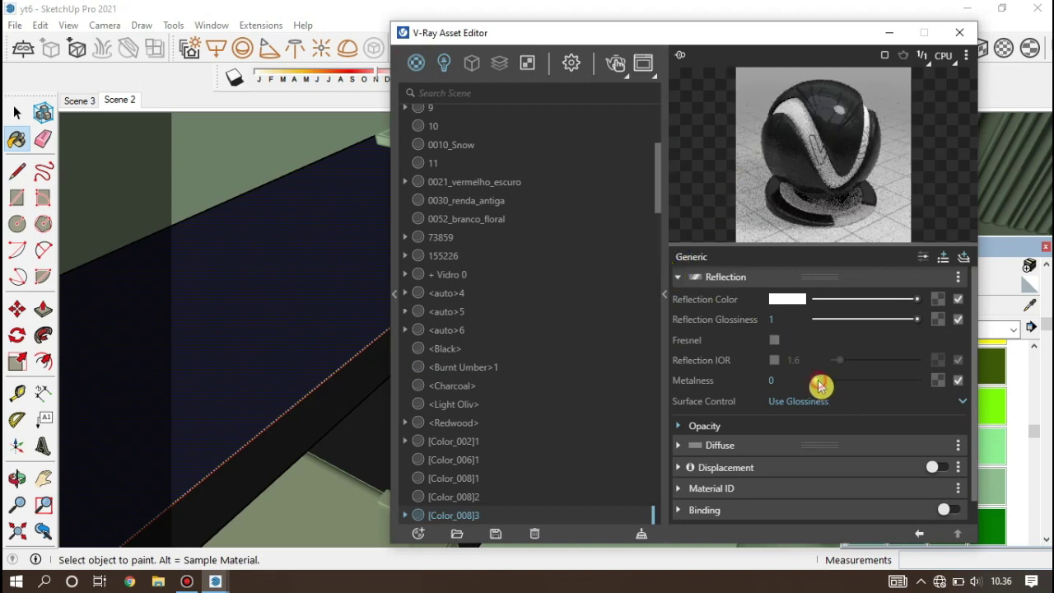
pyautogui.click(959, 32)
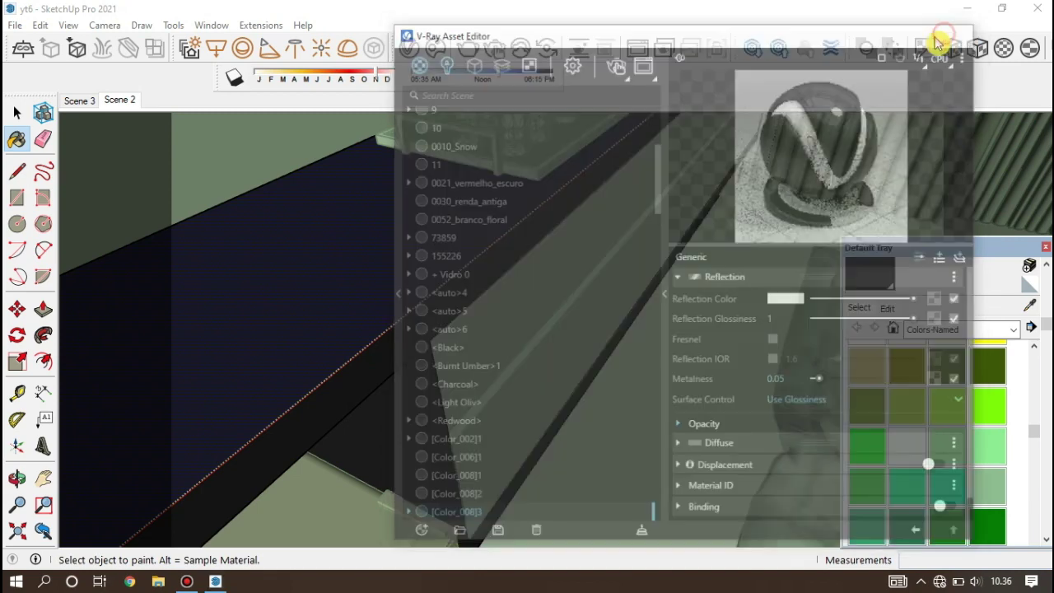
pyautogui.click(17, 113)
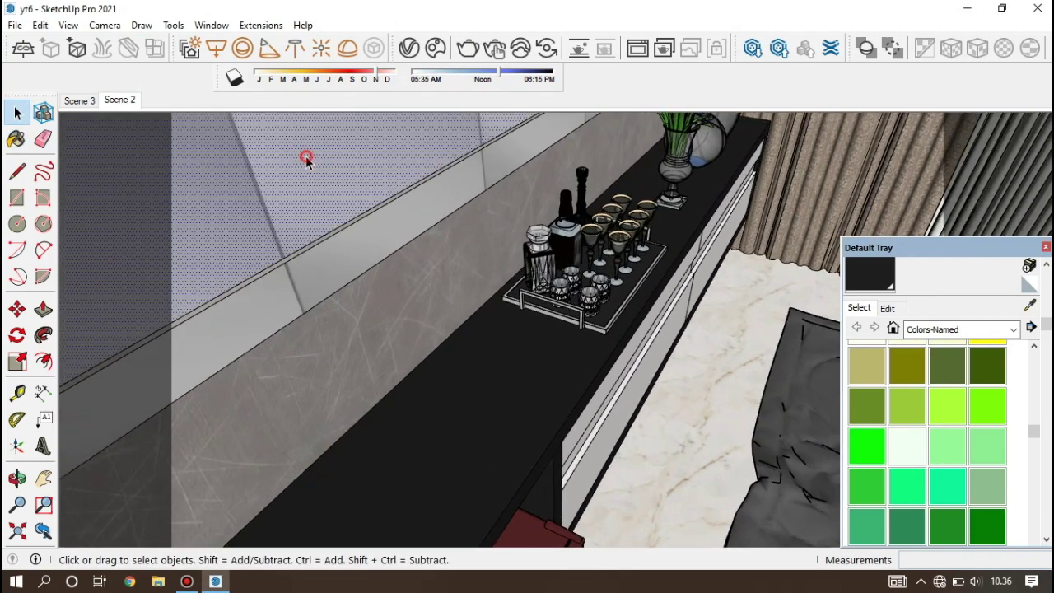
# Inspect the V-Ray reflection settings of upper wall material 73859.
pyautogui.click(305, 164)
pyautogui.click(310, 163)
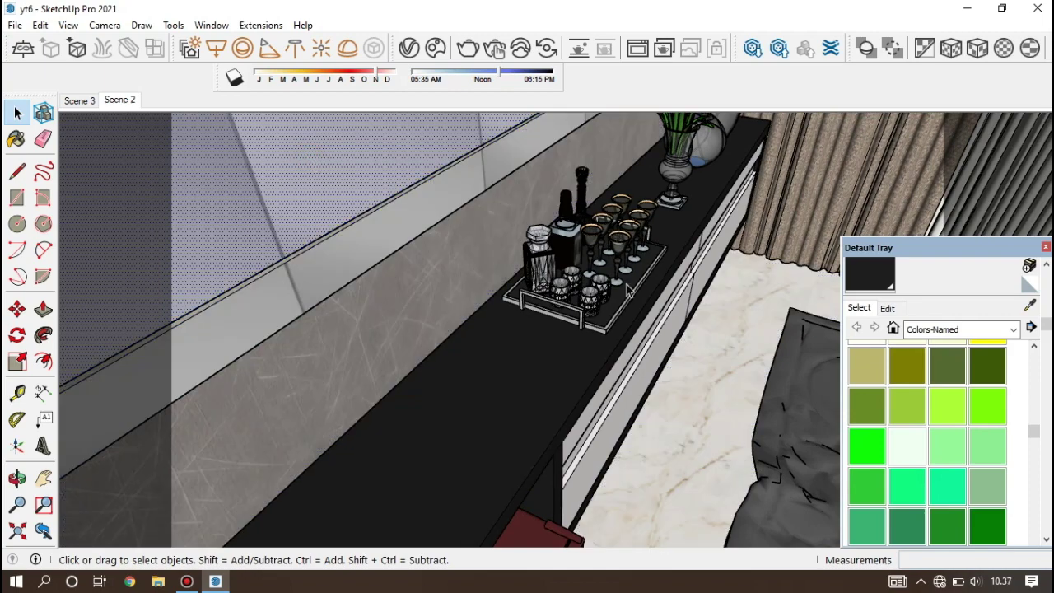
pyautogui.click(1029, 308)
pyautogui.click(363, 160)
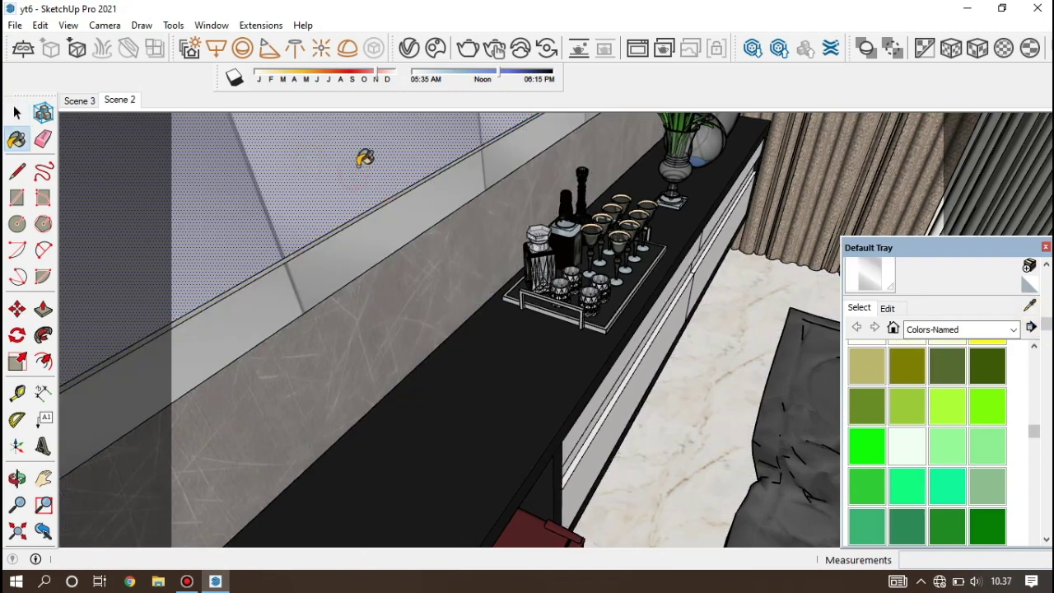
pyautogui.click(417, 56)
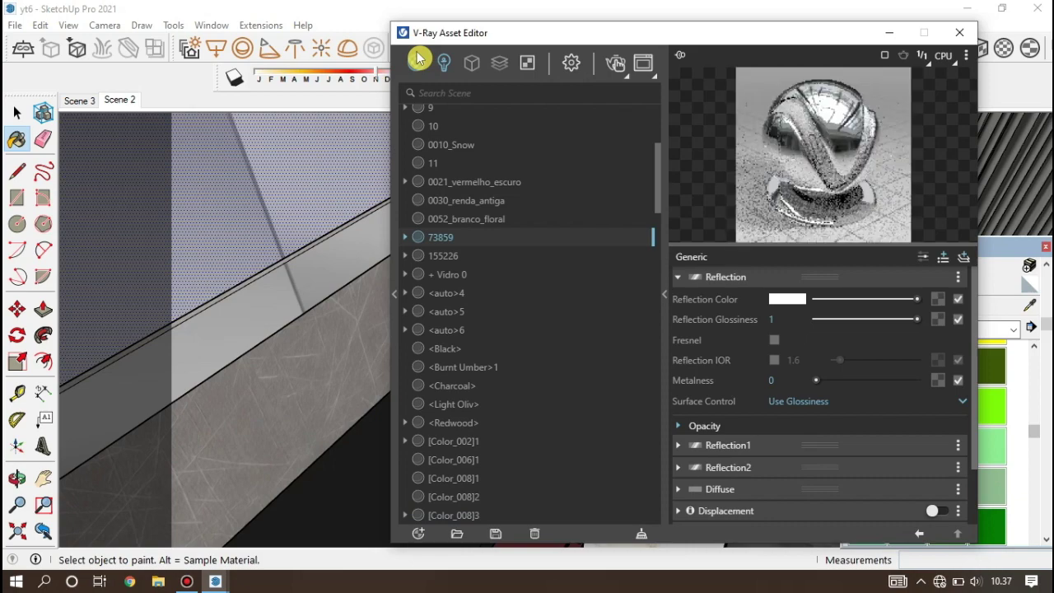
pyautogui.click(959, 33)
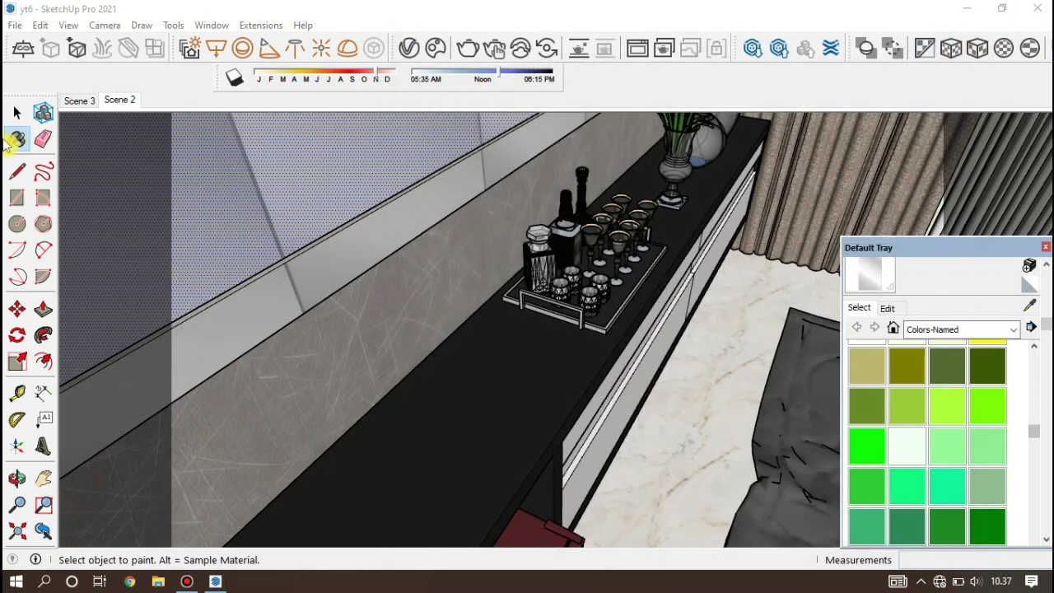
pyautogui.click(16, 113)
# Inspect the V-Ray settings of the stone panel material textura-35.
pyautogui.click(337, 323)
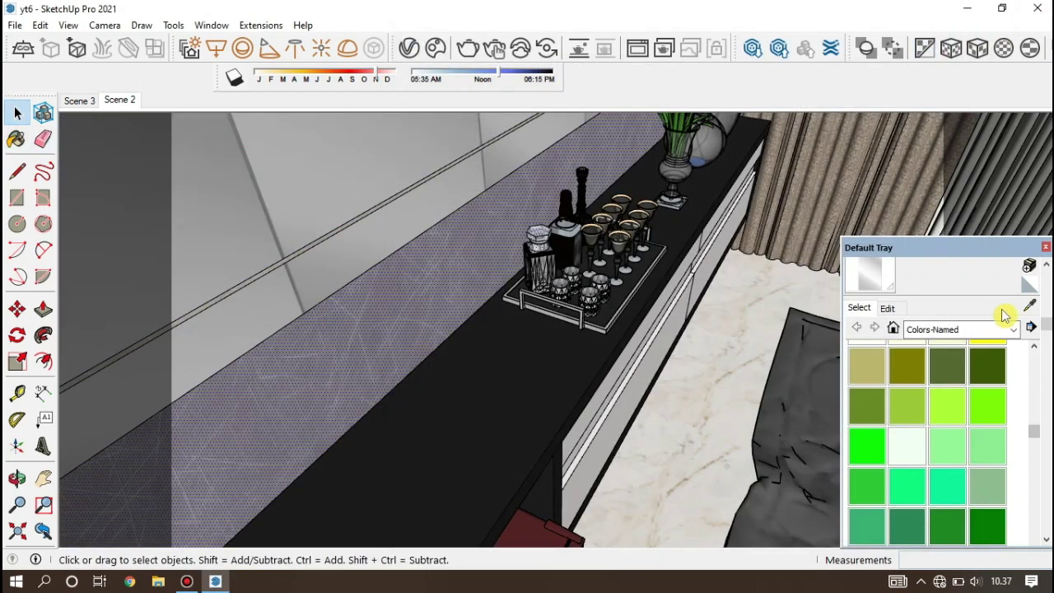
pyautogui.click(1028, 308)
pyautogui.click(367, 307)
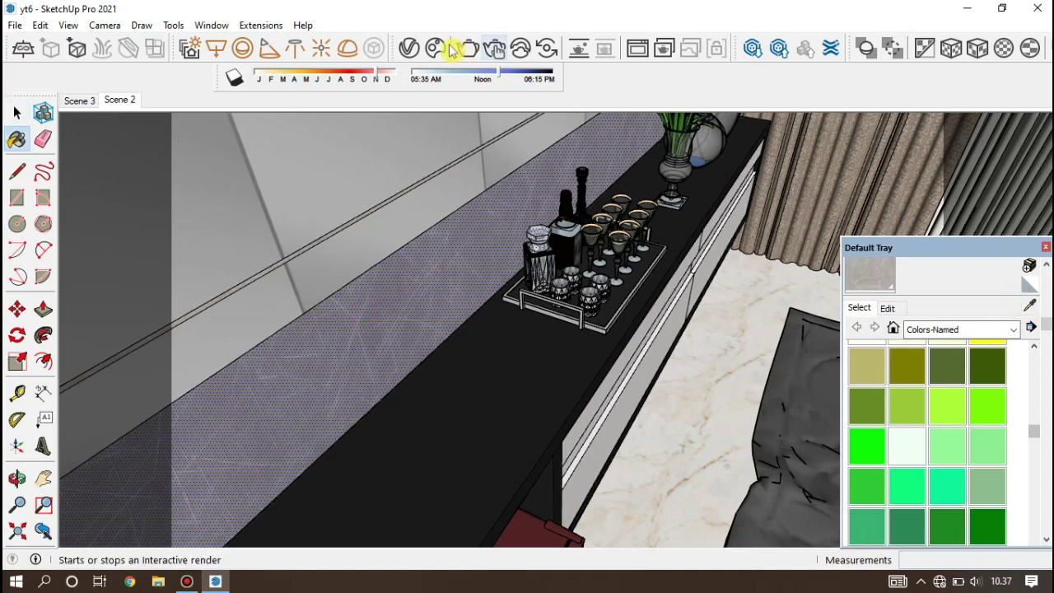
pyautogui.click(411, 52)
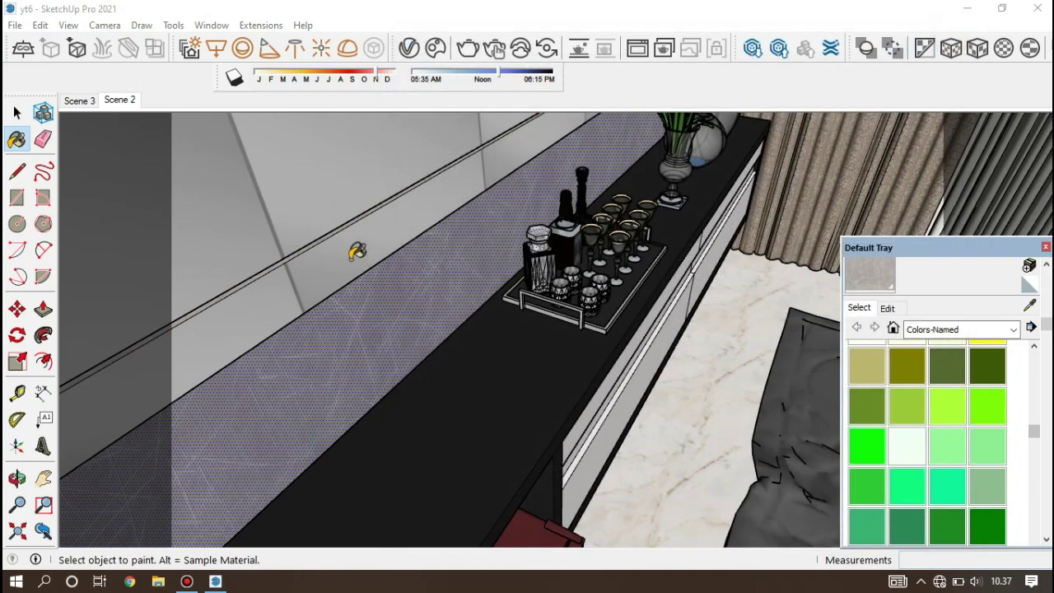
pyautogui.press('space')
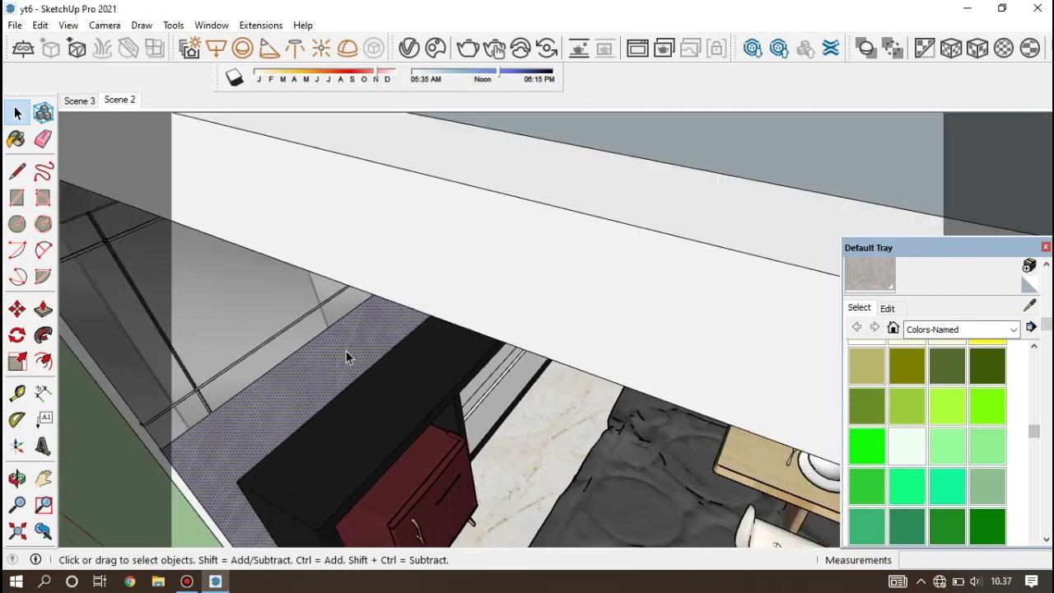
# Orbit to the dining table and open the flower vase, selecting its faces.
pyautogui.moveTo(346, 341); pyautogui.dragTo(313, 312, button='middle')
pyautogui.scroll(-5, 313, 315)
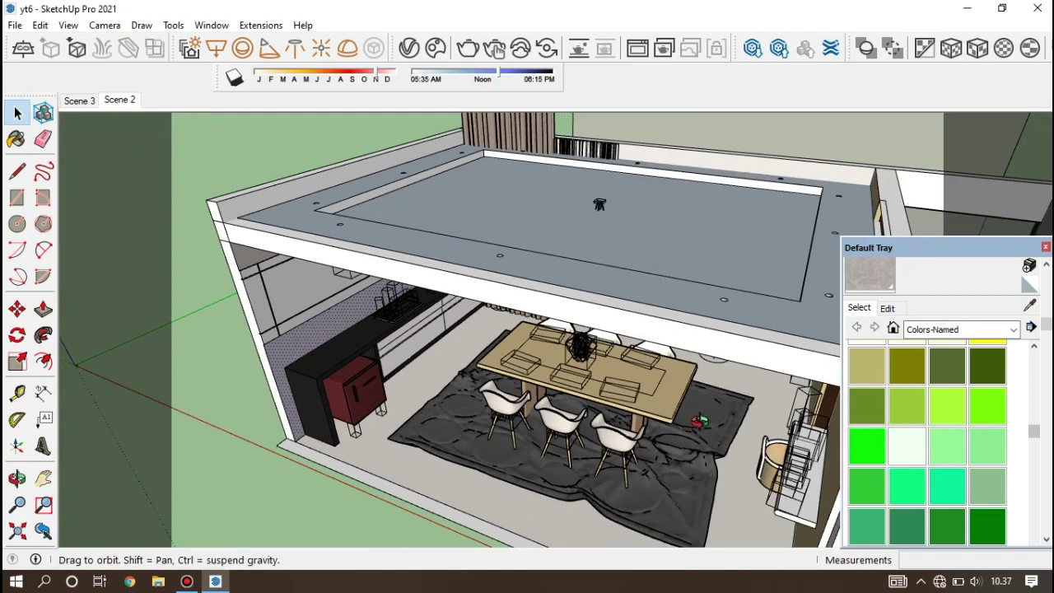
pyautogui.moveTo(315, 318); pyautogui.dragTo(777, 351, button='middle')
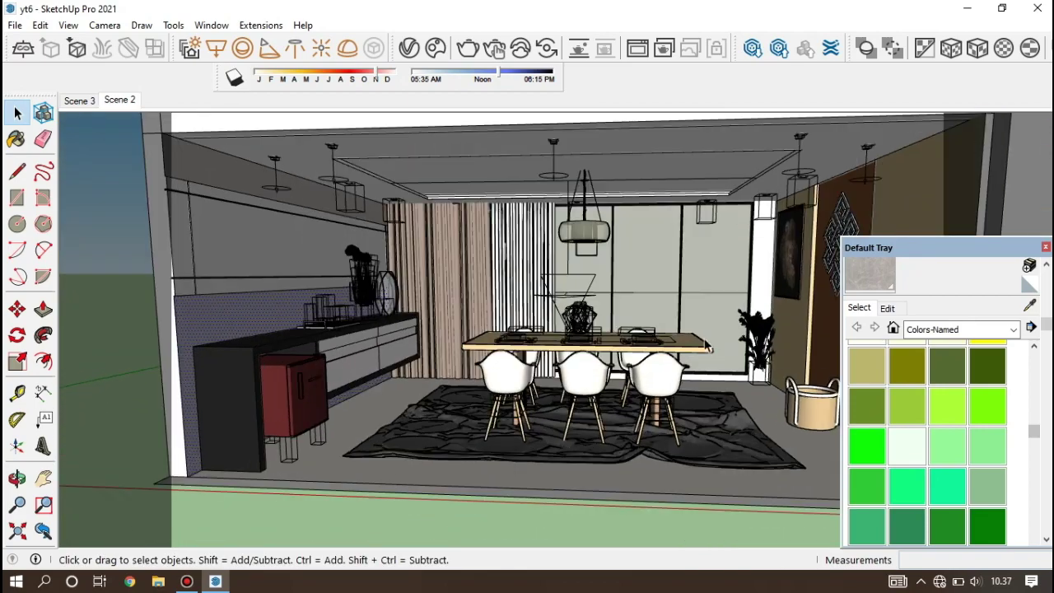
pyautogui.scroll(5, 605, 354)
pyautogui.moveTo(527, 371); pyautogui.dragTo(498, 375, button='middle')
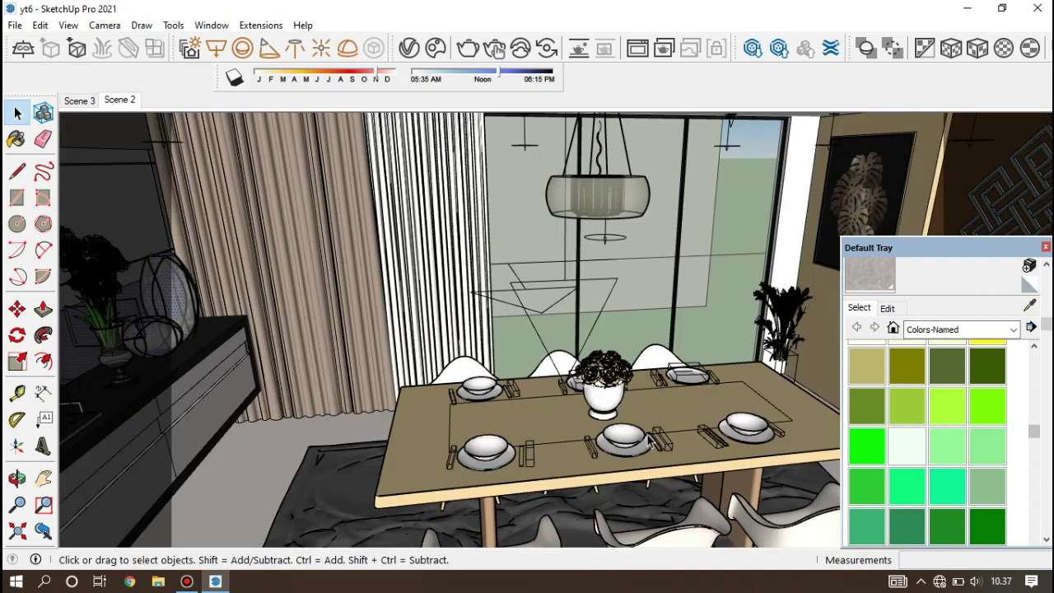
pyautogui.scroll(2, 602, 434)
pyautogui.scroll(2, 602, 435)
pyautogui.scroll(2, 602, 434)
pyautogui.scroll(2, 521, 372)
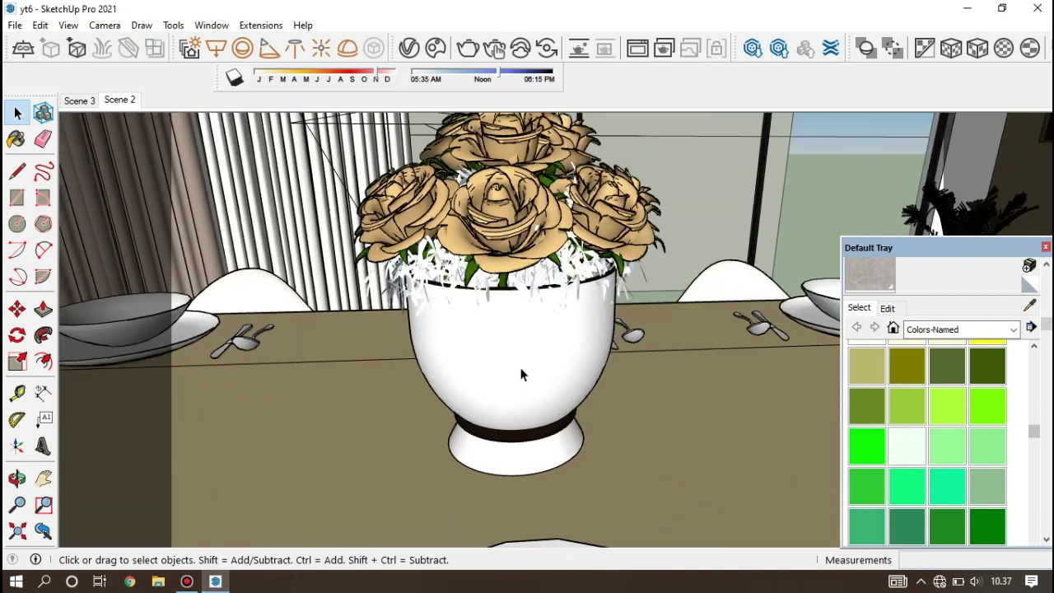
pyautogui.doubleClick(529, 340)
pyautogui.click(492, 348)
pyautogui.doubleClick(493, 349)
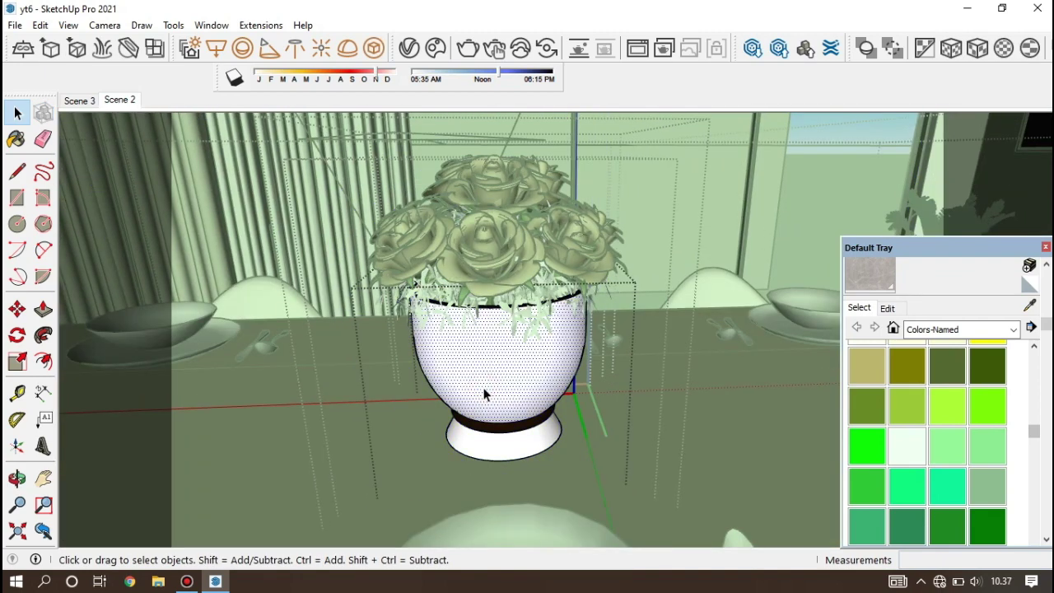
# Paint the vase with 0091_MintCream and sample that material back.
pyautogui.press('b')
pyautogui.scroll(-3, 979, 486)
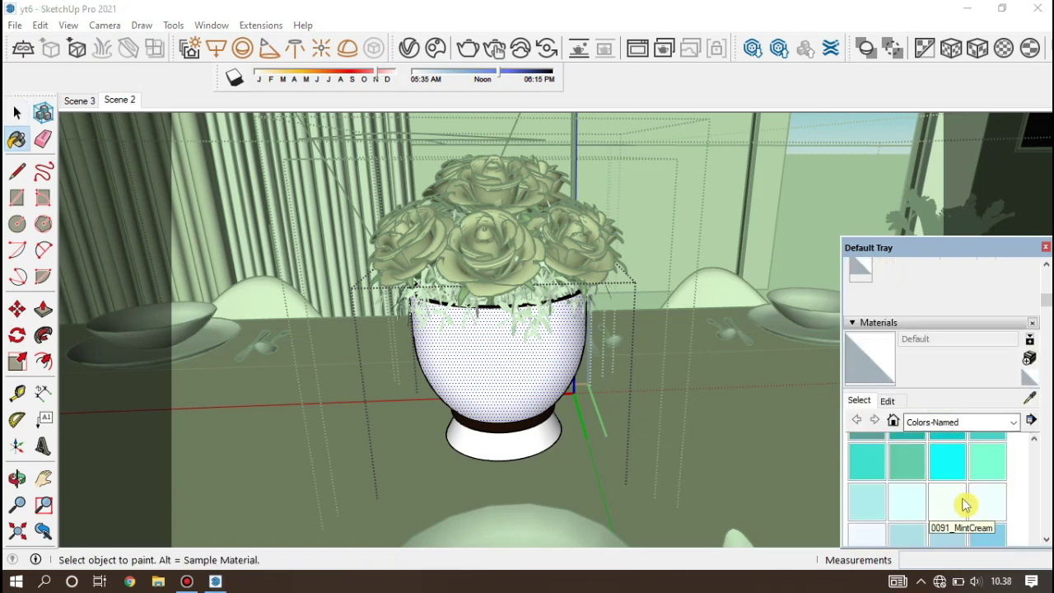
pyautogui.click(959, 502)
pyautogui.click(492, 373)
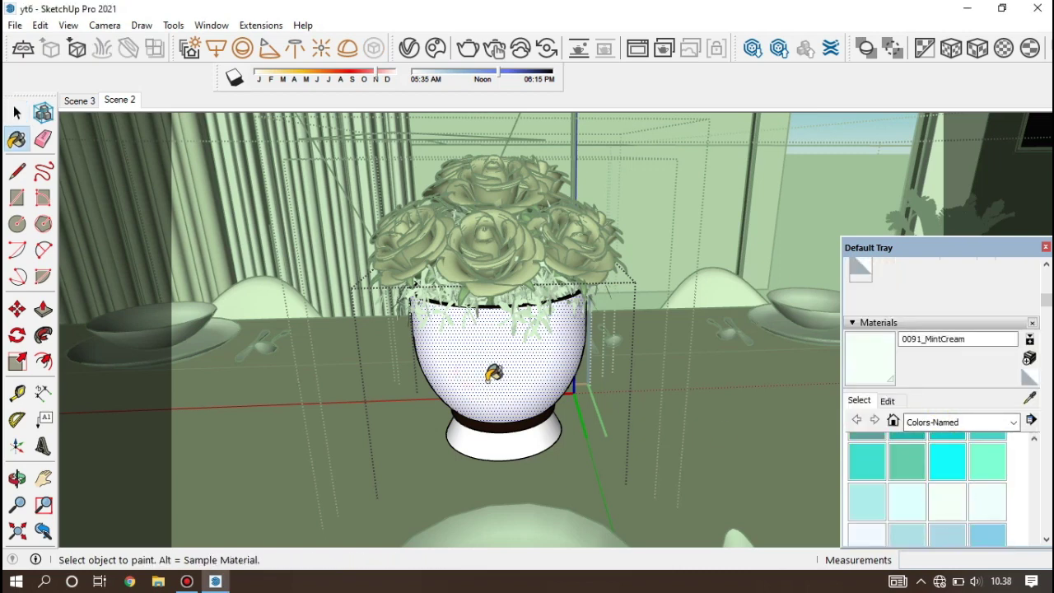
pyautogui.click(1029, 397)
pyautogui.click(534, 376)
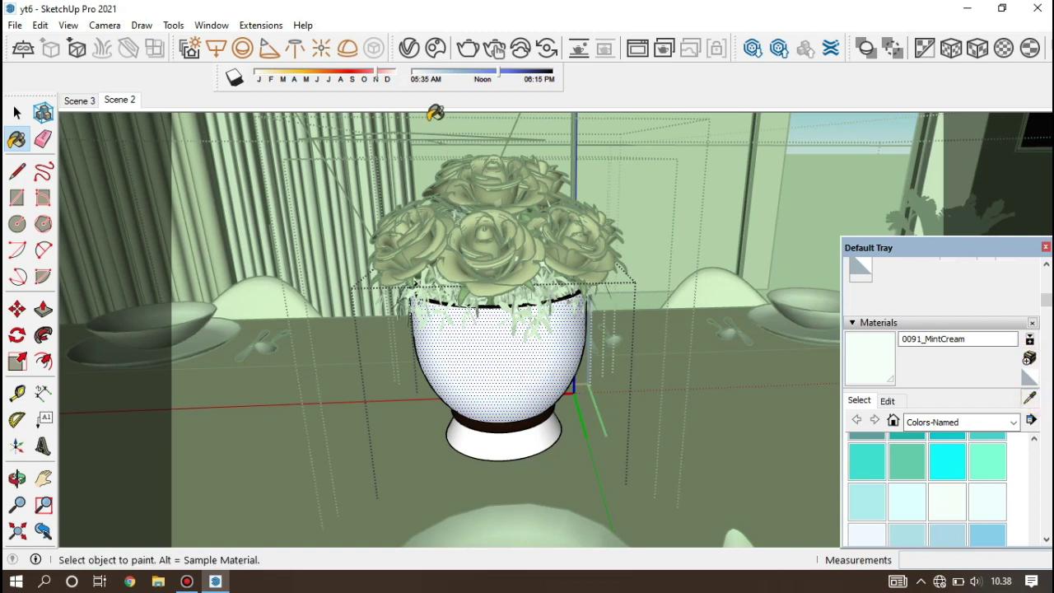
# Change 0091_MintCream's reflection colour from black to white, keeping glossiness 1.
pyautogui.click(410, 54)
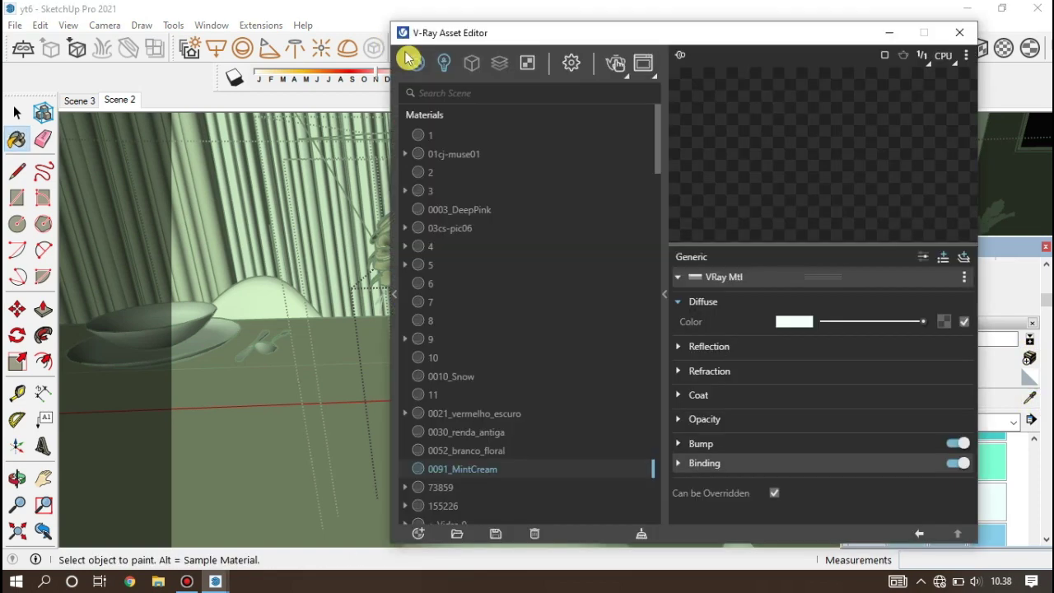
pyautogui.click(709, 347)
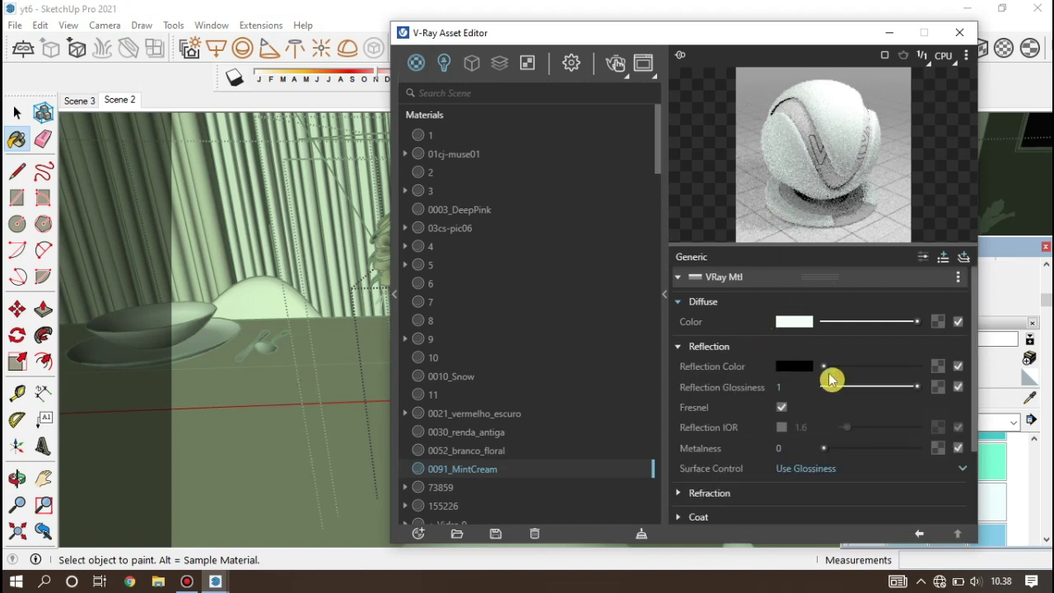
pyautogui.moveTo(825, 367); pyautogui.dragTo(934, 373)
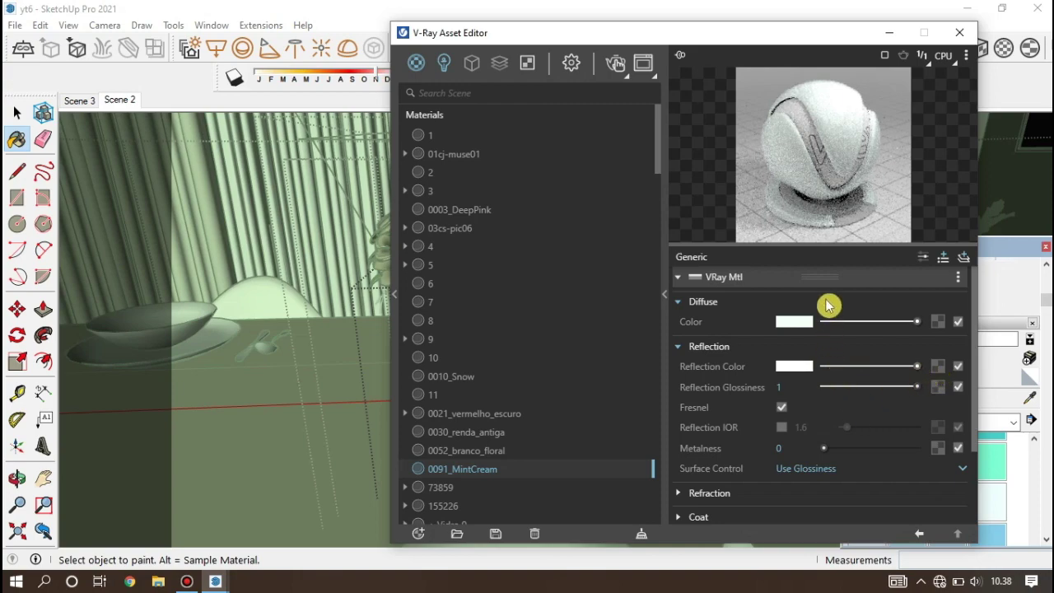
pyautogui.click(959, 32)
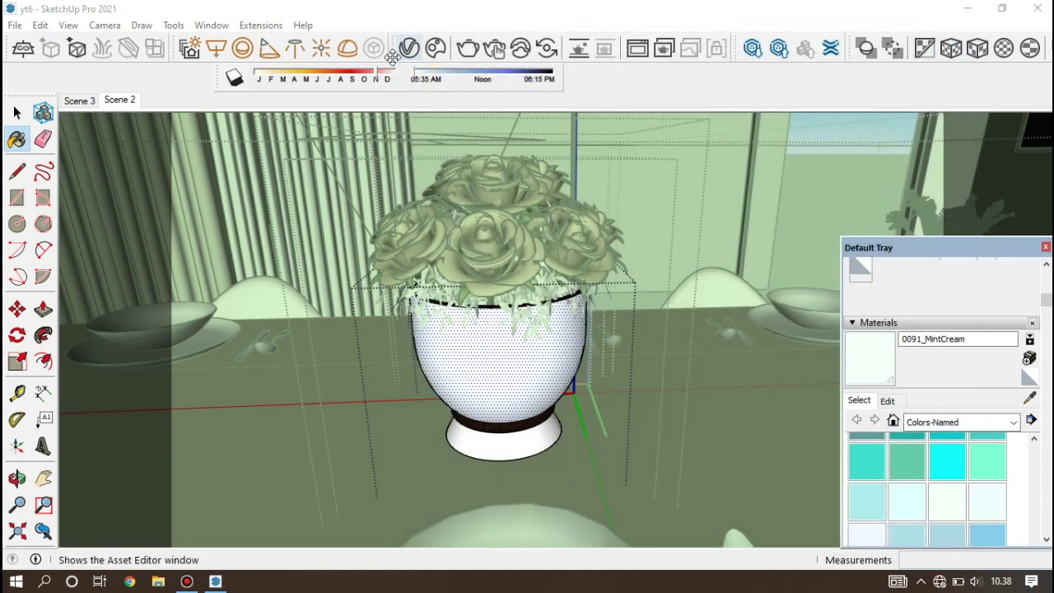
# Jump to Scene 2, run a quick V-Ray test render, then close the frame buffer.
pyautogui.click(119, 99)
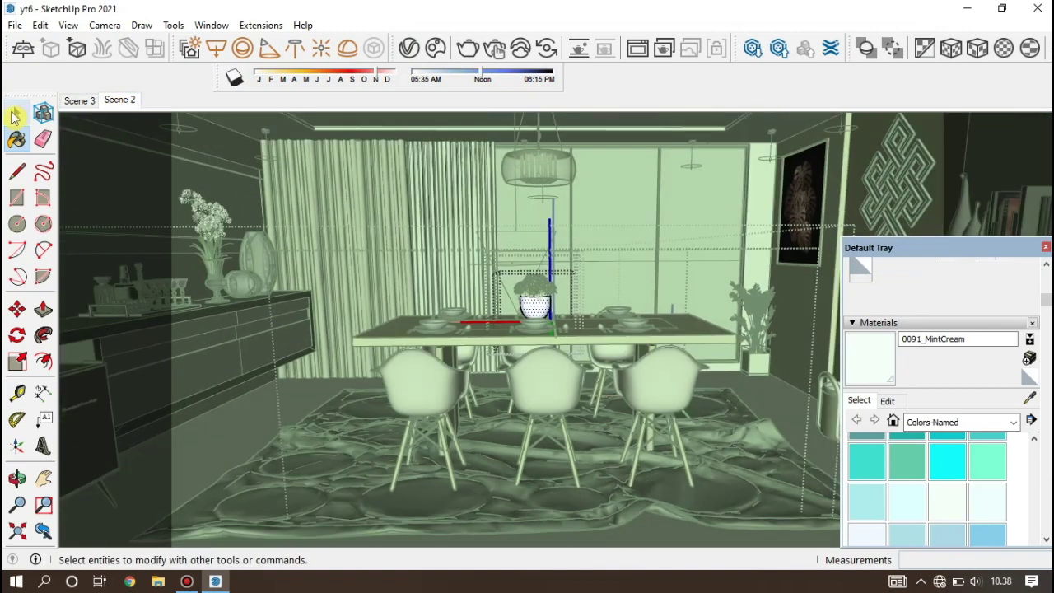
pyautogui.click(17, 112)
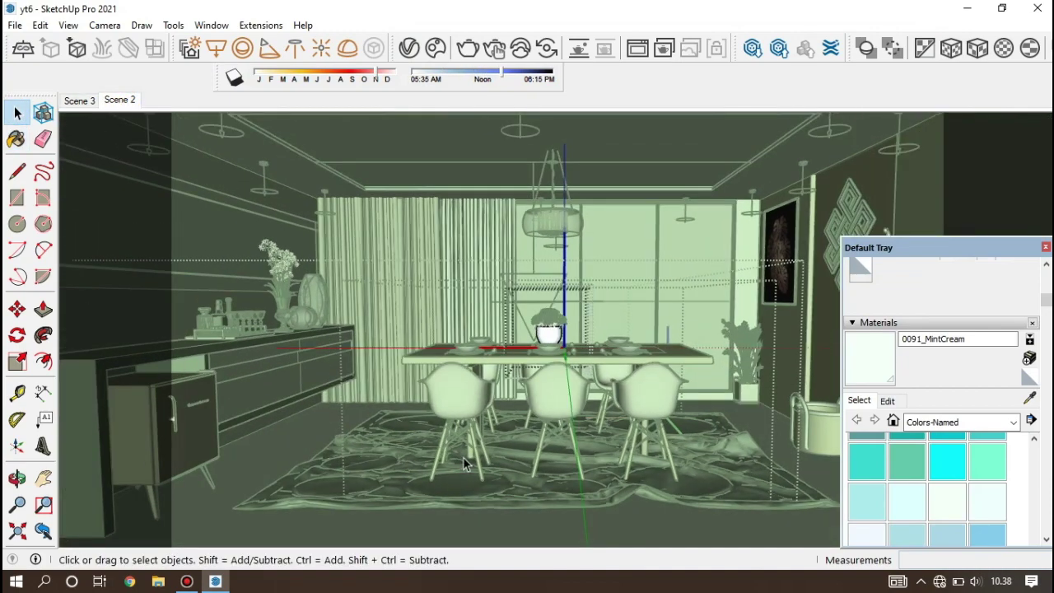
pyautogui.doubleClick(464, 464)
pyautogui.press('Escape')
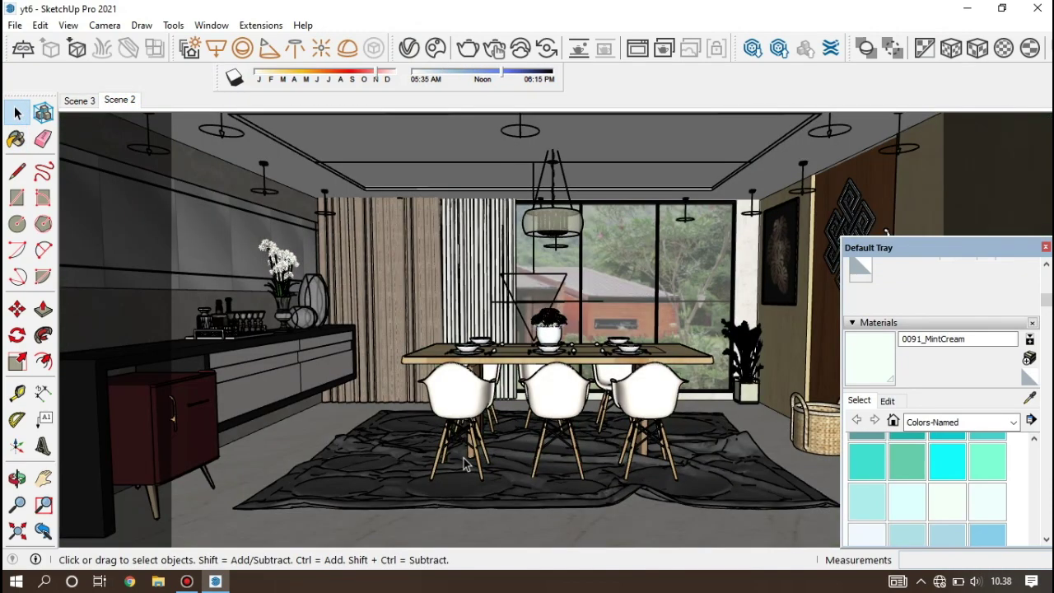
pyautogui.click(491, 48)
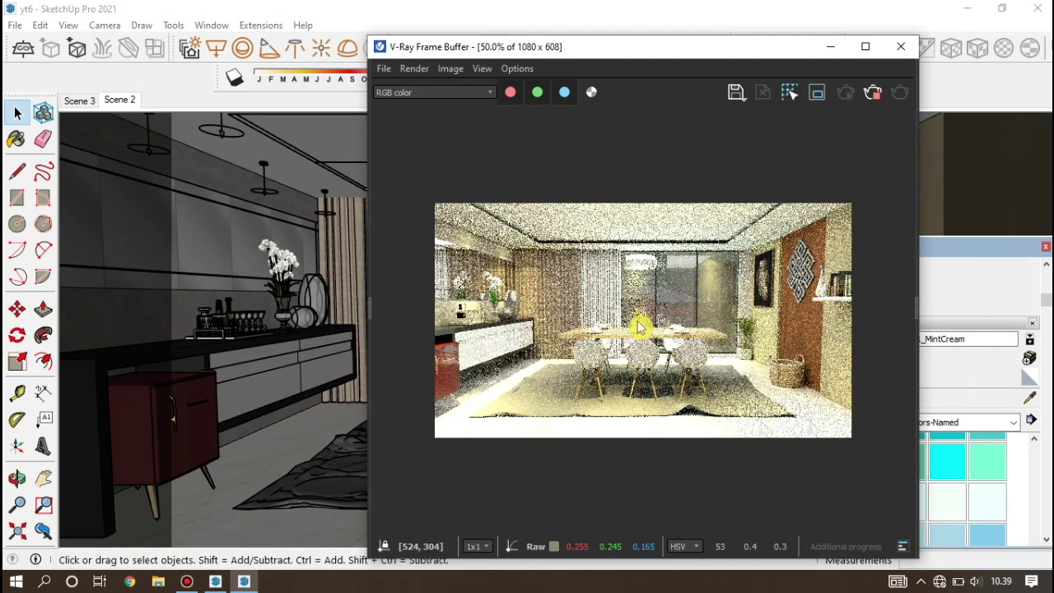
pyautogui.click(896, 50)
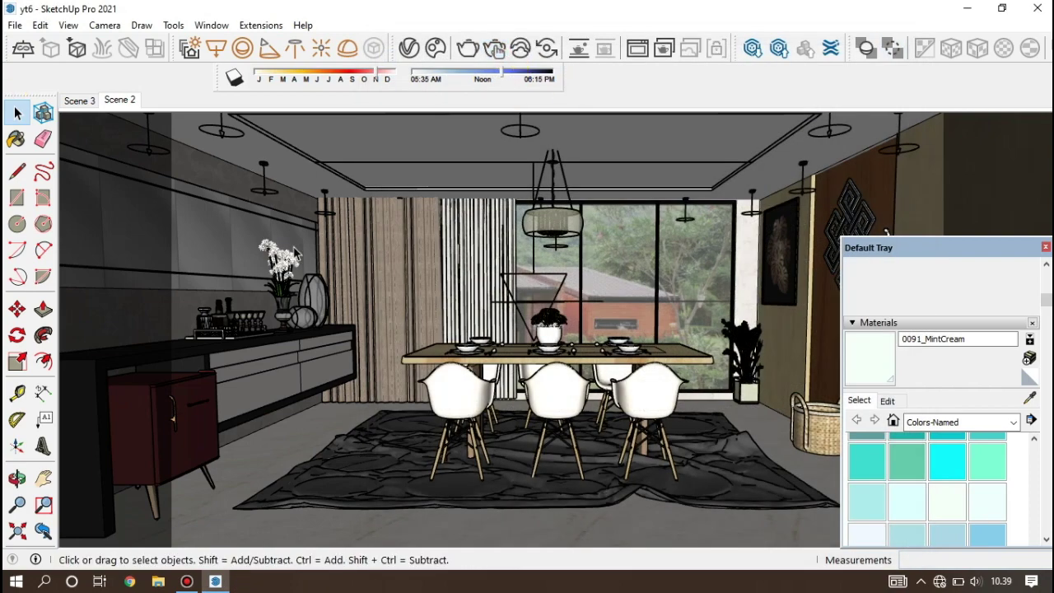
# Sample the white sheer curtain's woven-wool material into the V-Ray material editor.
pyautogui.scroll(2, 430, 272)
pyautogui.scroll(2, 434, 273)
pyautogui.scroll(2, 519, 298)
pyautogui.scroll(1, 494, 303)
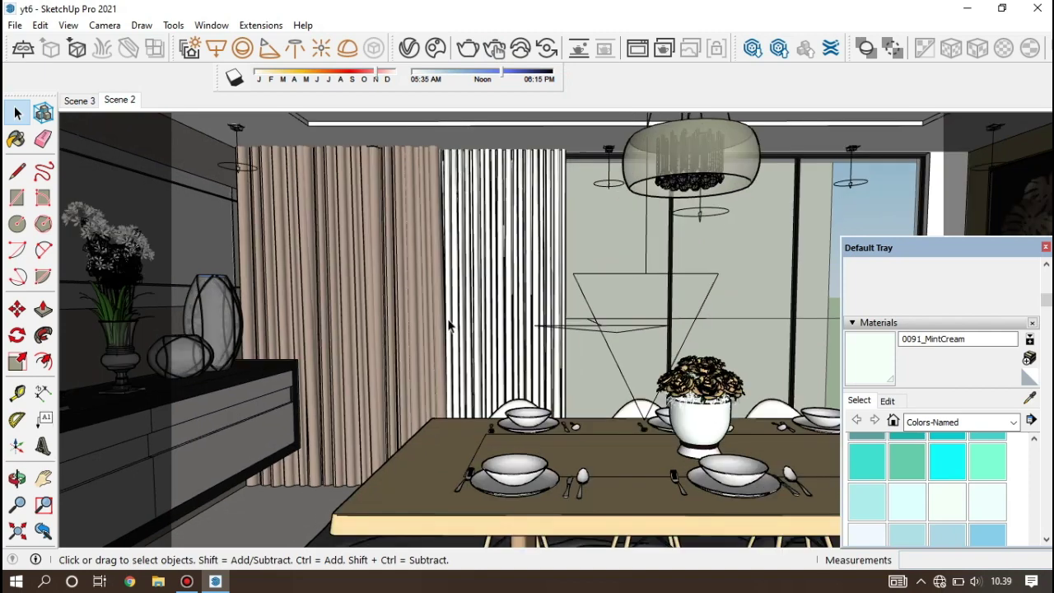
pyautogui.scroll(2, 494, 309)
pyautogui.click(491, 321)
pyautogui.hotkey('alt', 's')
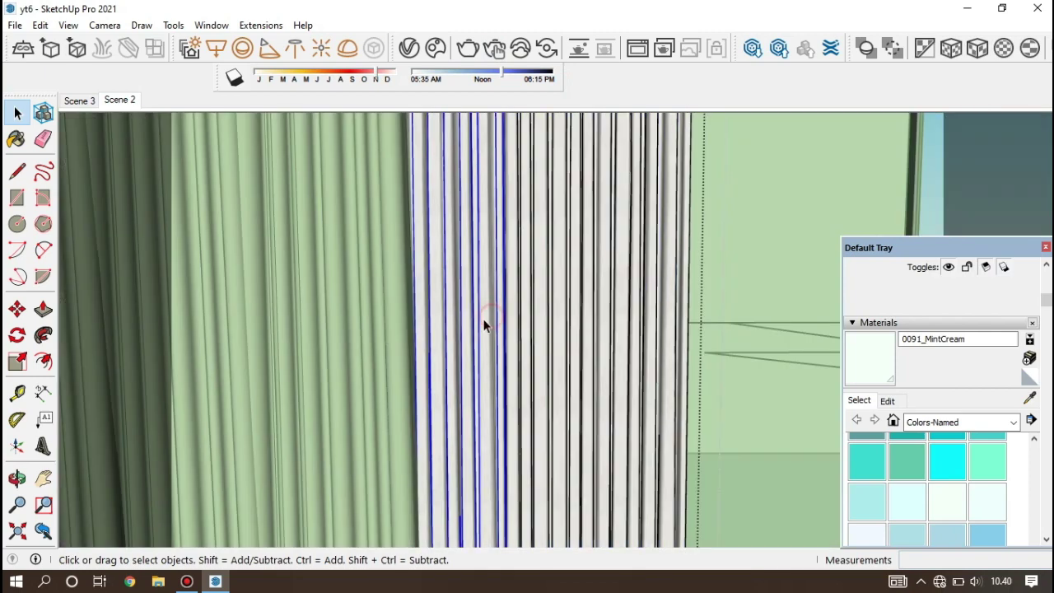
pyautogui.click(1029, 397)
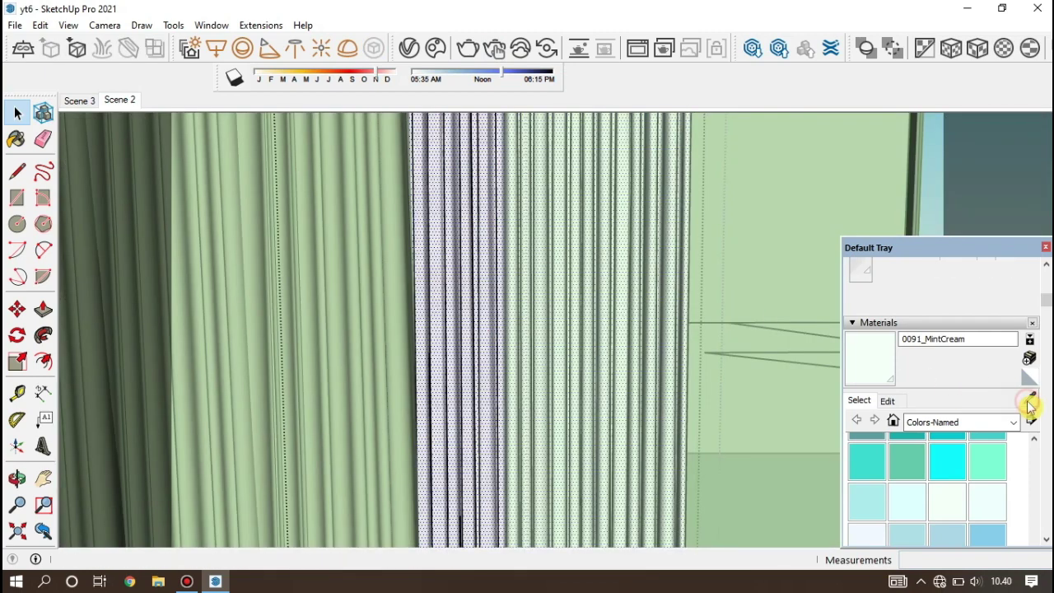
pyautogui.click(489, 295)
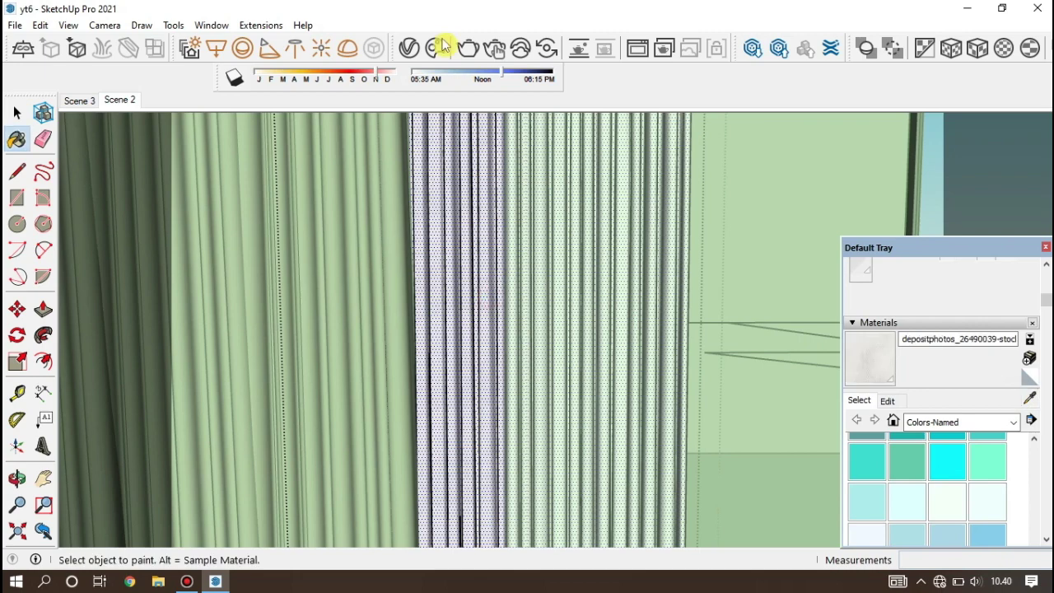
pyautogui.click(412, 48)
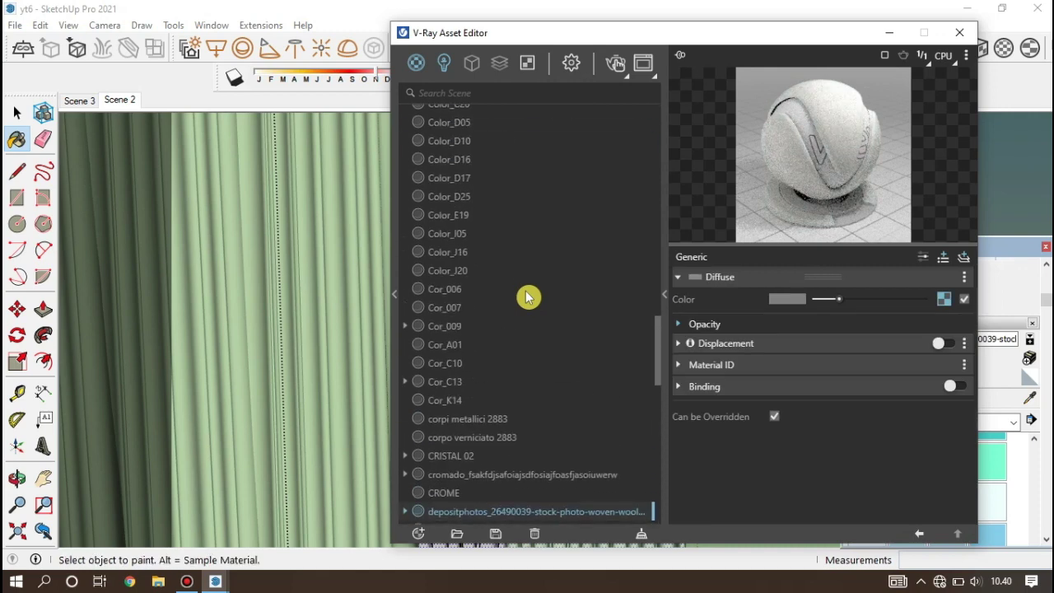
# Lower the curtain material's opacity to 0.24 and close the material editor.
pyautogui.scroll(-3, 528, 297)
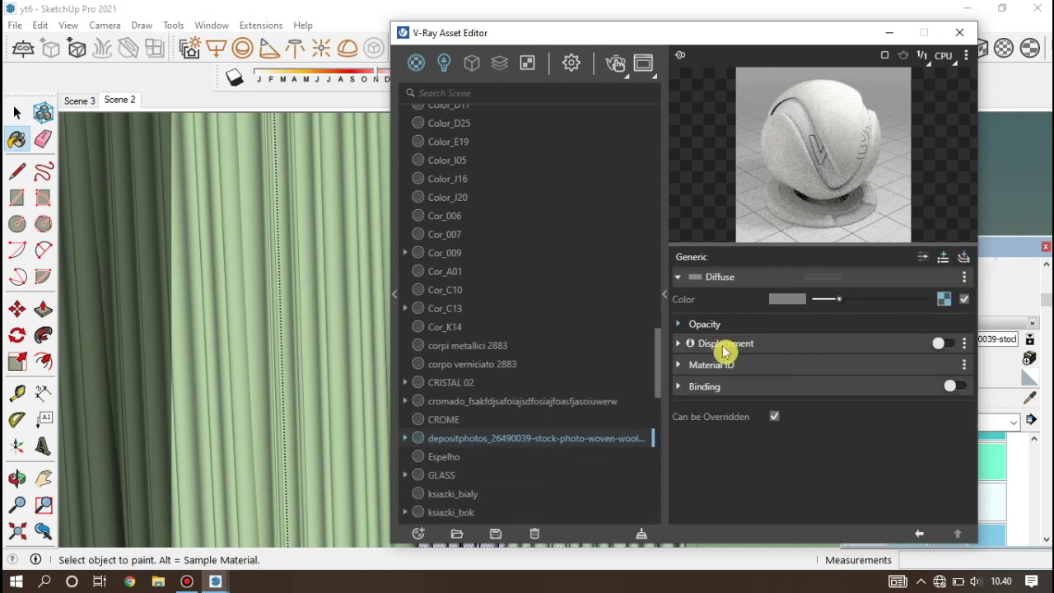
pyautogui.click(707, 324)
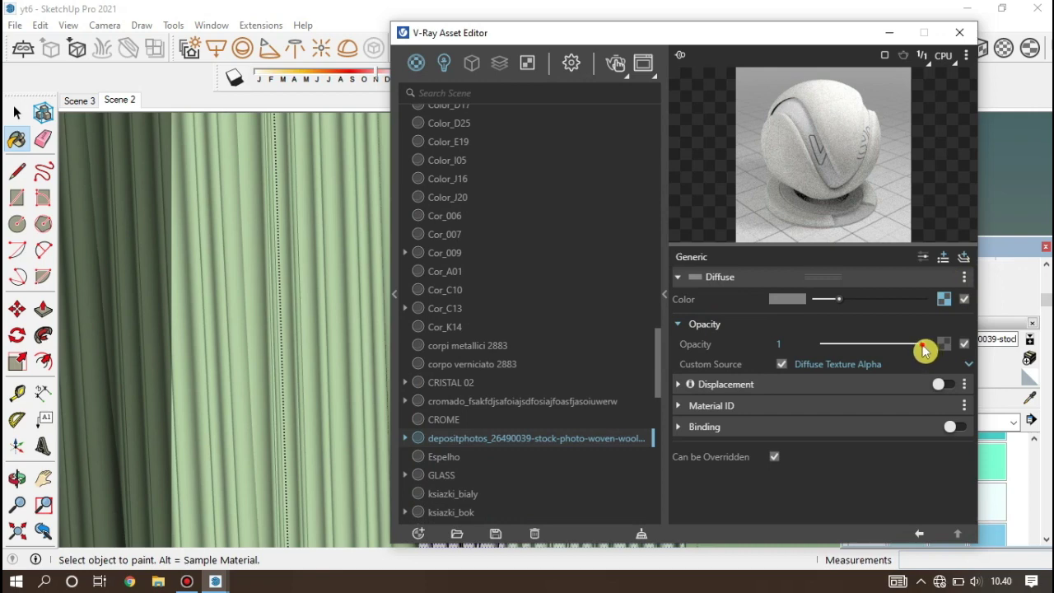
pyautogui.moveTo(922, 350); pyautogui.dragTo(871, 352)
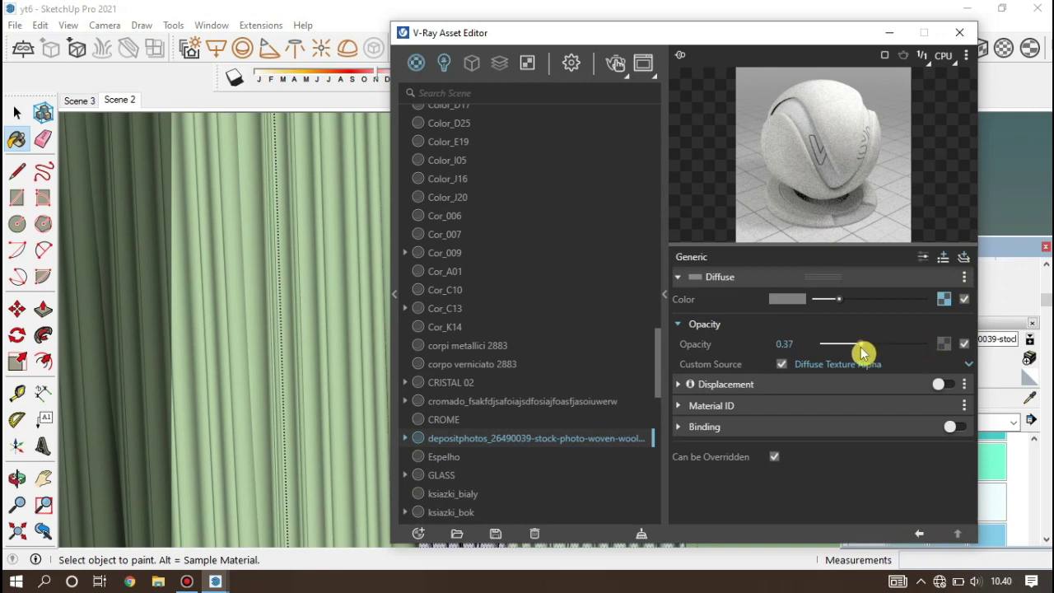
pyautogui.moveTo(863, 350); pyautogui.dragTo(852, 352)
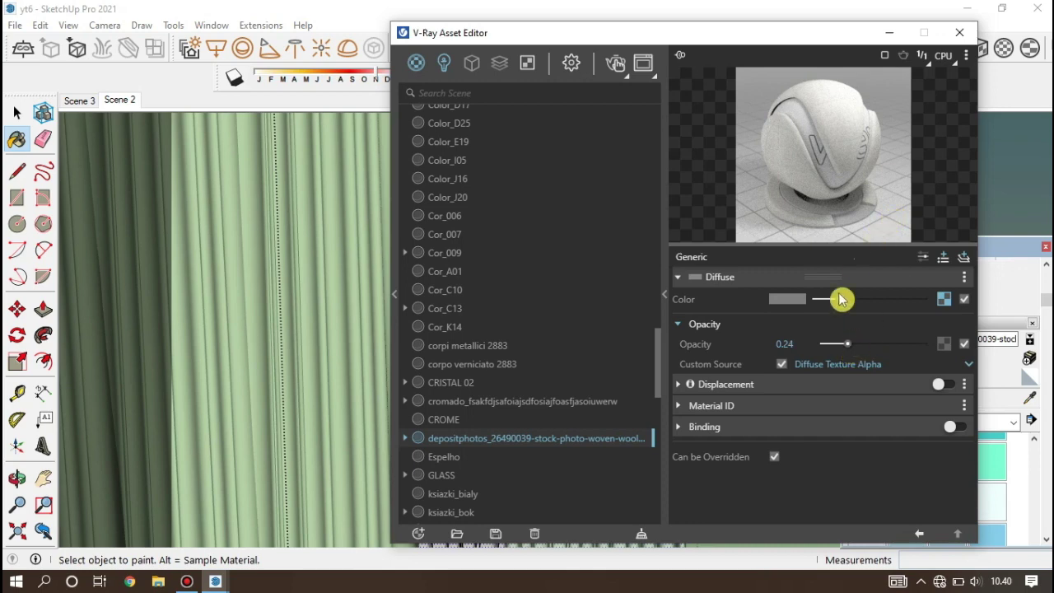
pyautogui.click(750, 405)
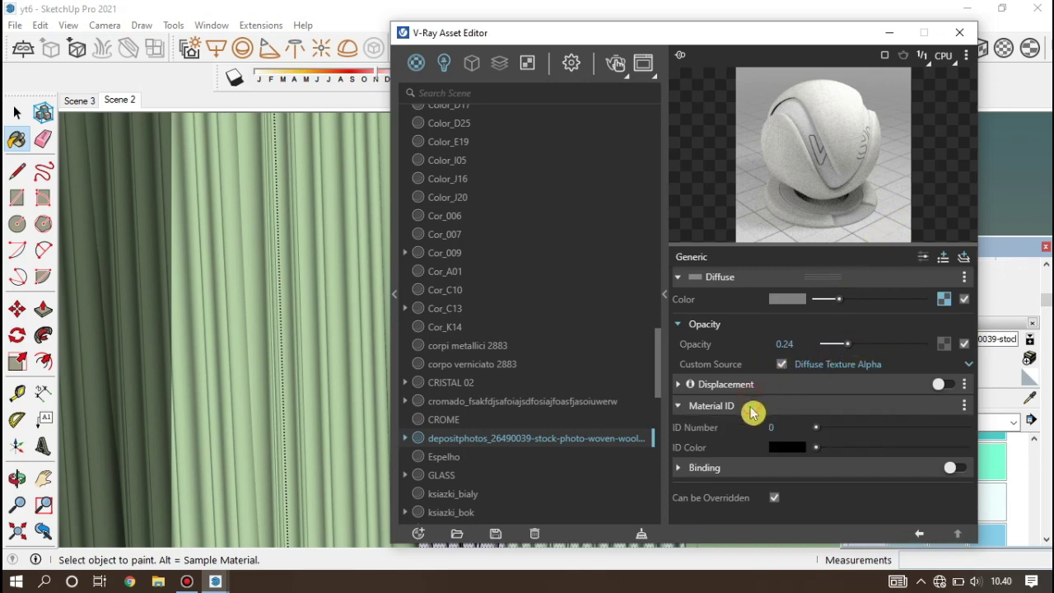
pyautogui.click(796, 408)
pyautogui.click(959, 32)
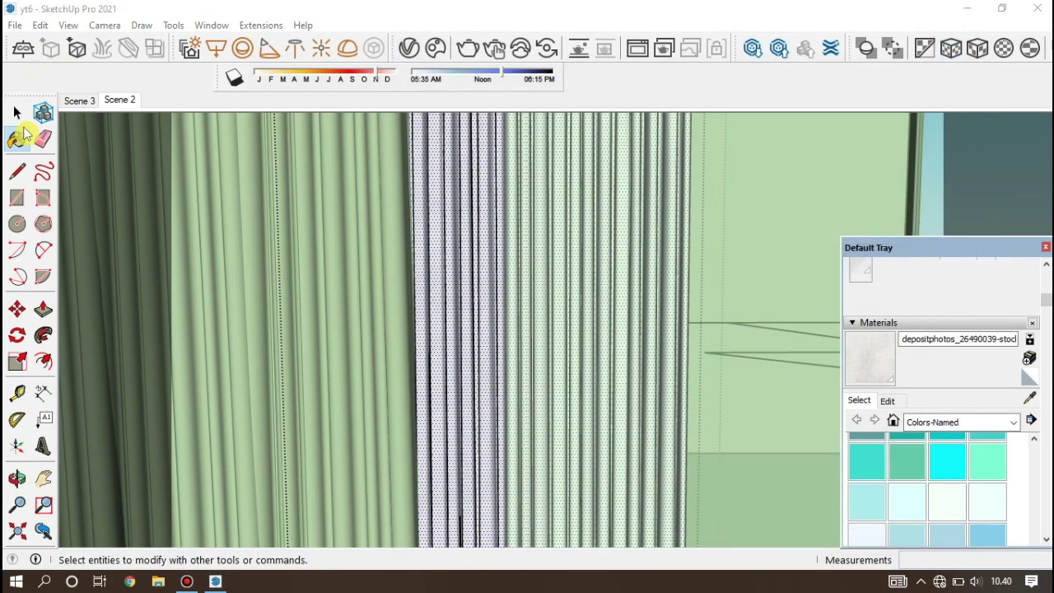
# Sample the Carpet Berber Multi fabric from the brown curtain into the V-Ray material editor.
pyautogui.click(17, 113)
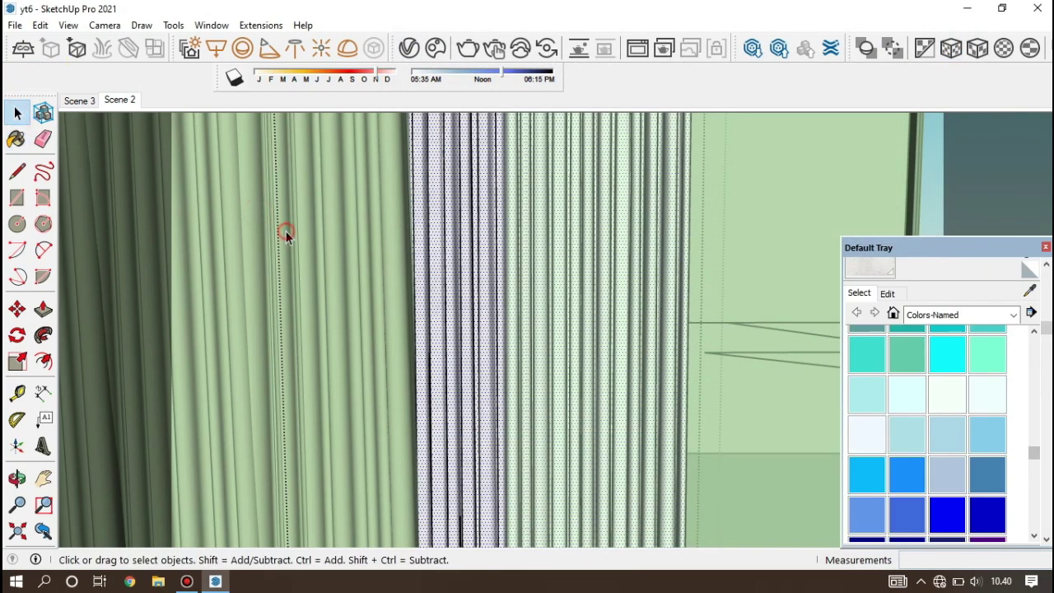
pyautogui.click(285, 234)
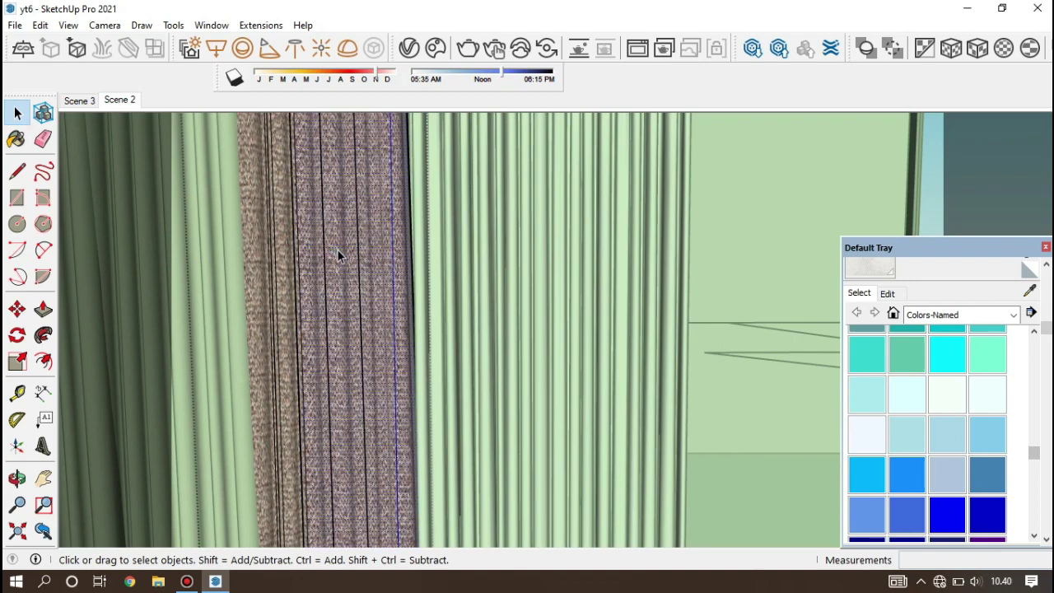
pyautogui.click(1029, 291)
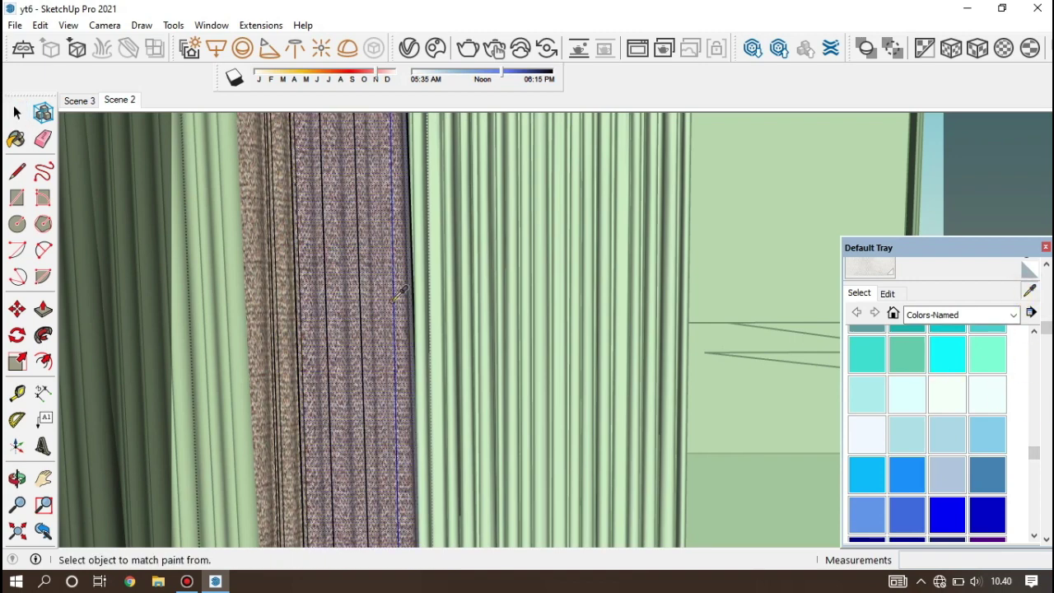
pyautogui.click(367, 297)
pyautogui.click(407, 50)
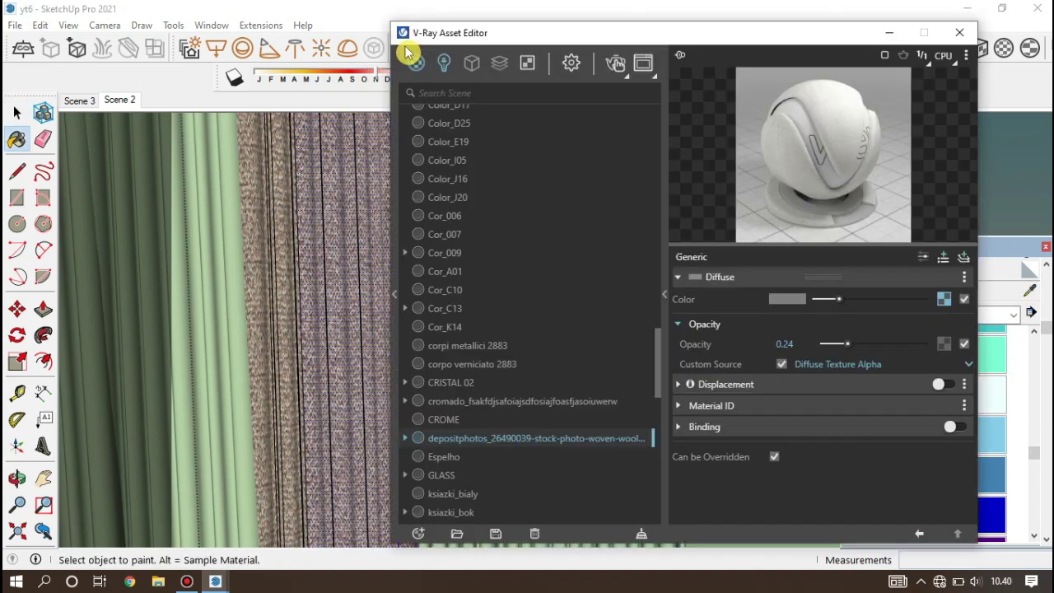
pyautogui.click(1029, 295)
pyautogui.click(337, 292)
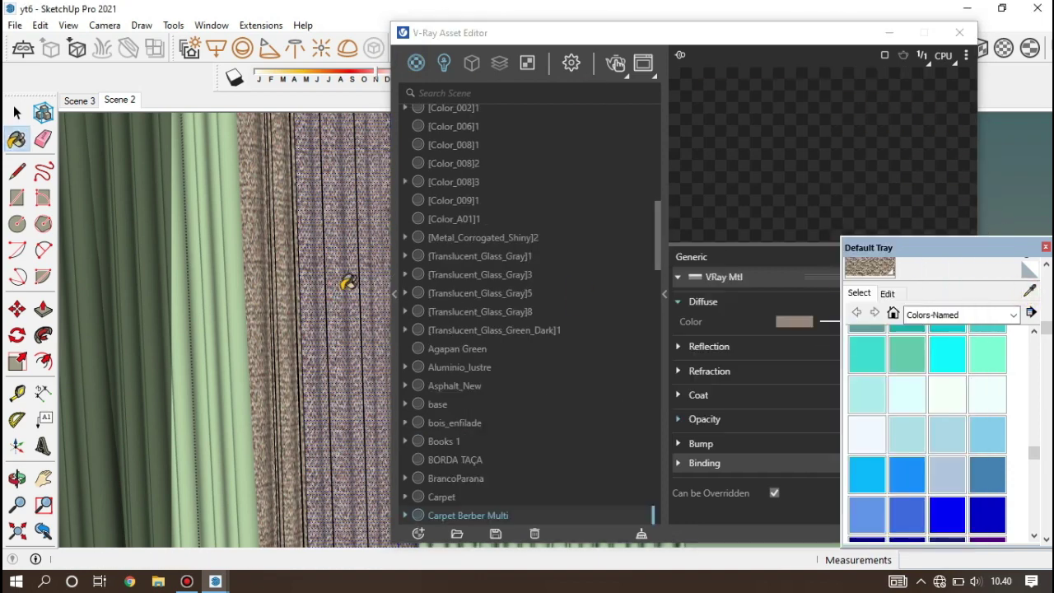
pyautogui.click(778, 40)
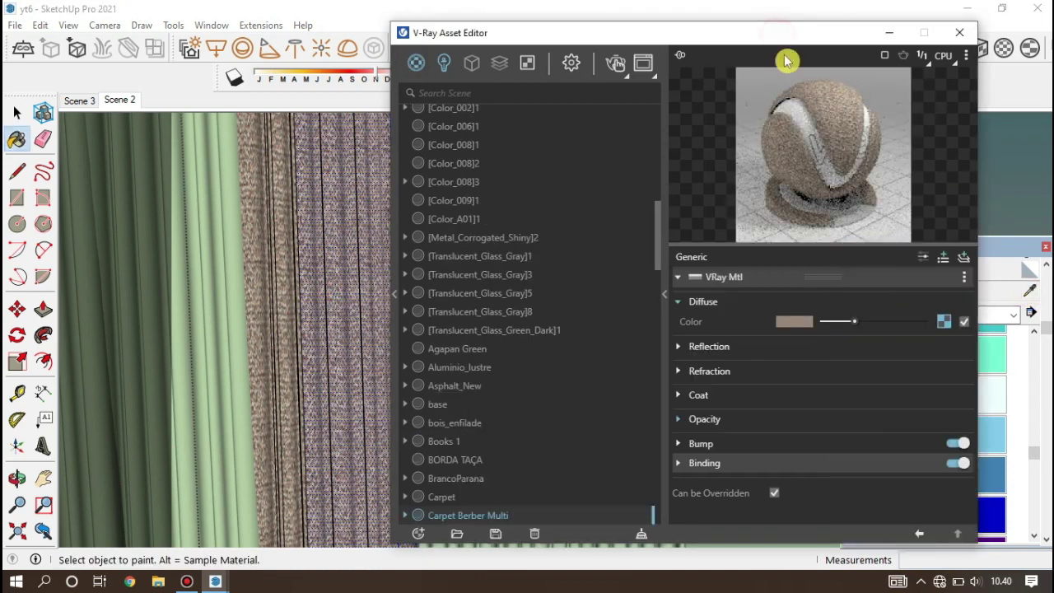
# Set the Carpet Berber Multi opacity to 0.23, close the editor and show Scene 3.
pyautogui.click(722, 420)
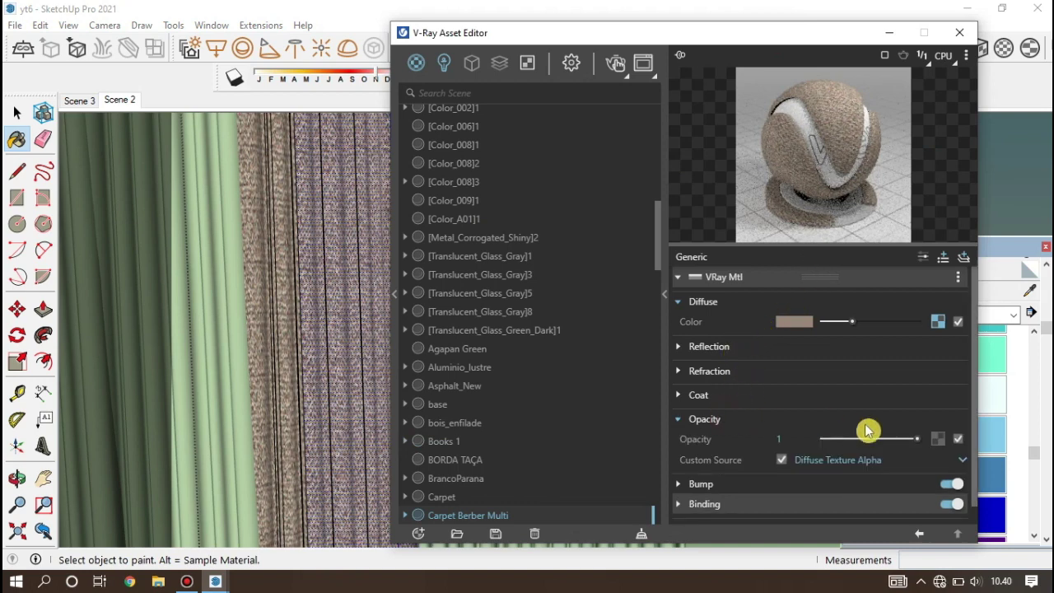
pyautogui.moveTo(913, 438); pyautogui.dragTo(859, 444)
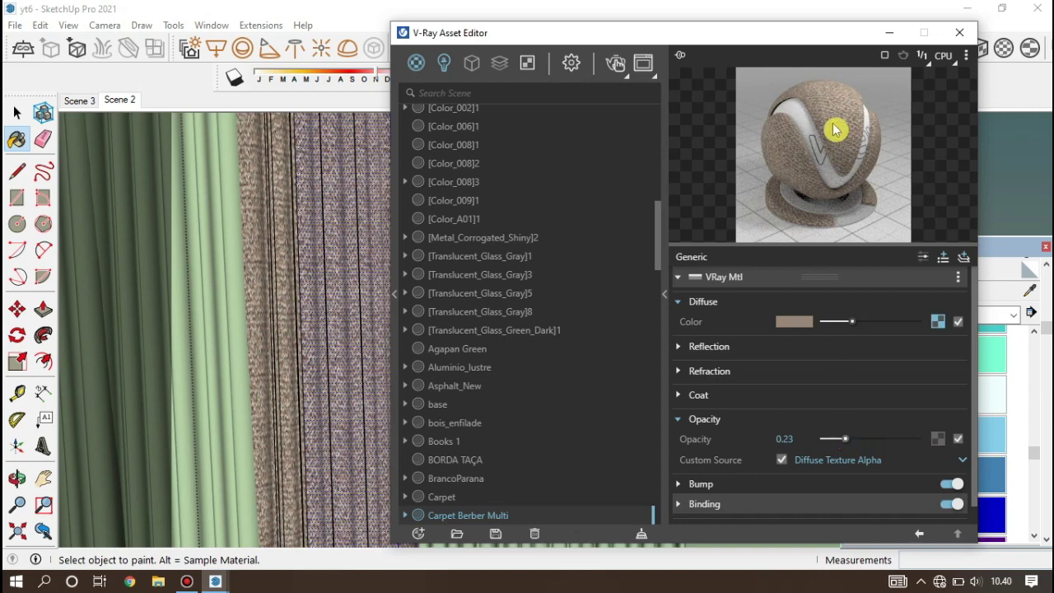
pyautogui.scroll(-1, 802, 404)
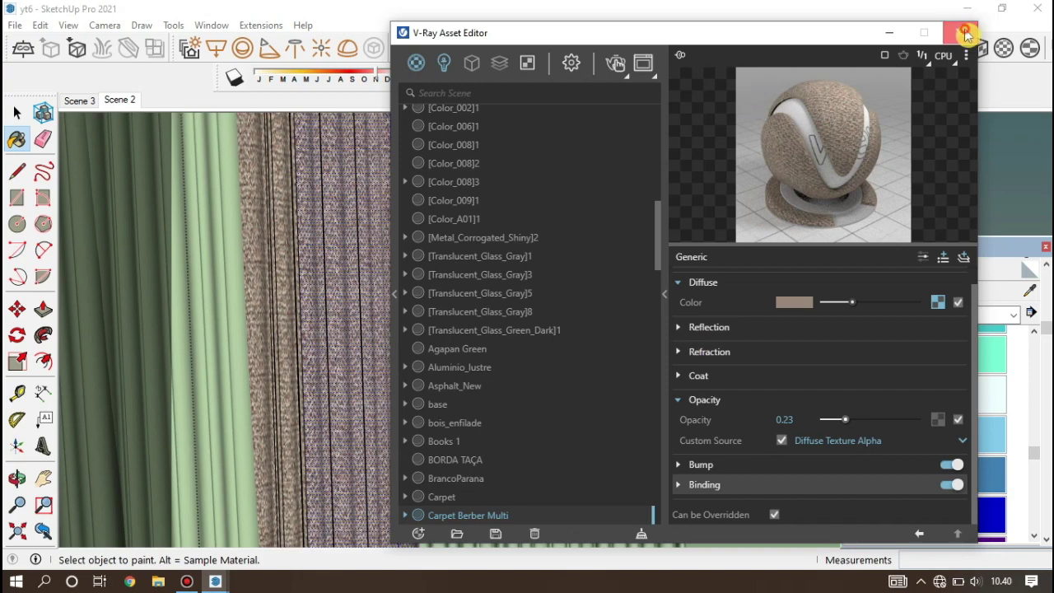
pyautogui.click(966, 34)
pyautogui.click(82, 100)
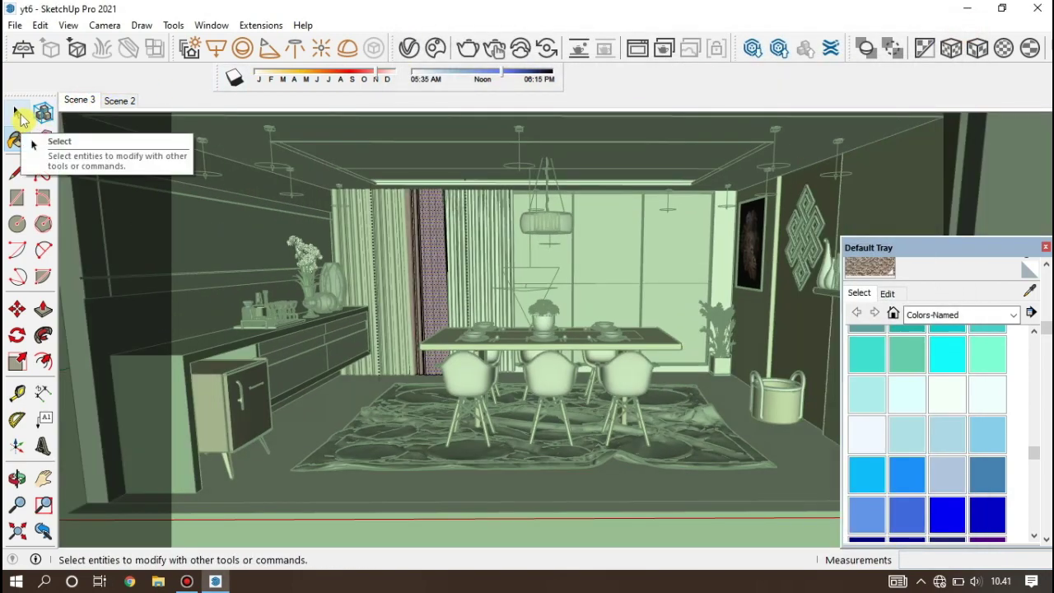
# Return to the Scene 2 view and briefly run, then stop, an interactive V-Ray render.
pyautogui.click(21, 120)
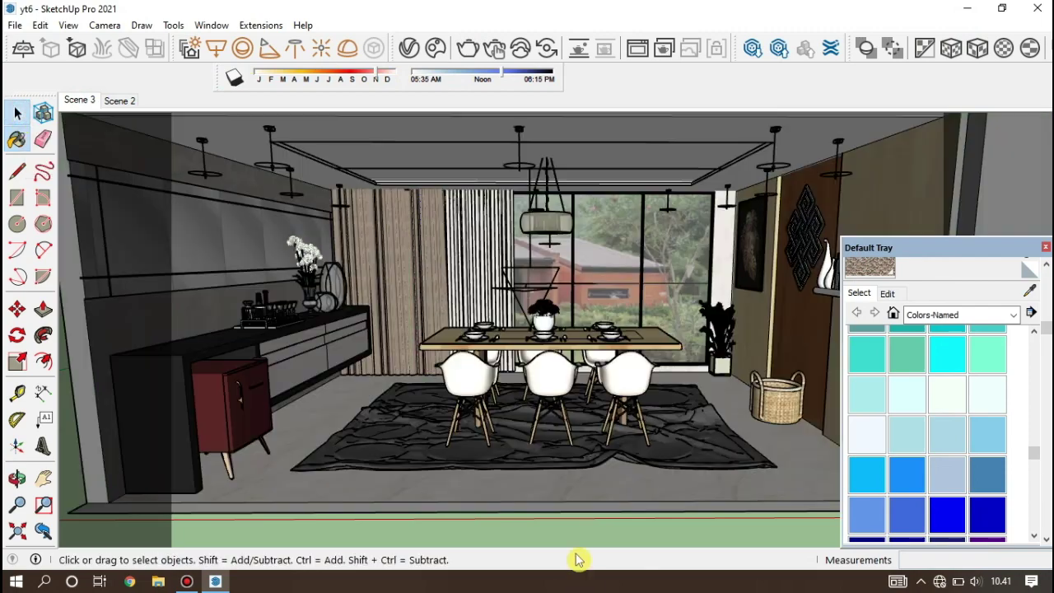
pyautogui.click(121, 102)
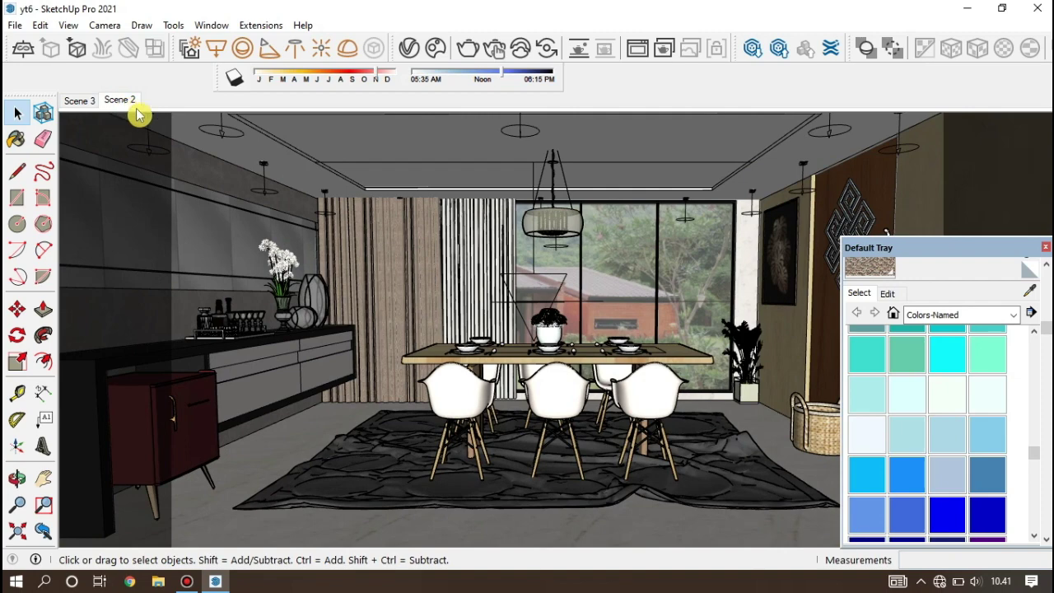
pyautogui.click(492, 51)
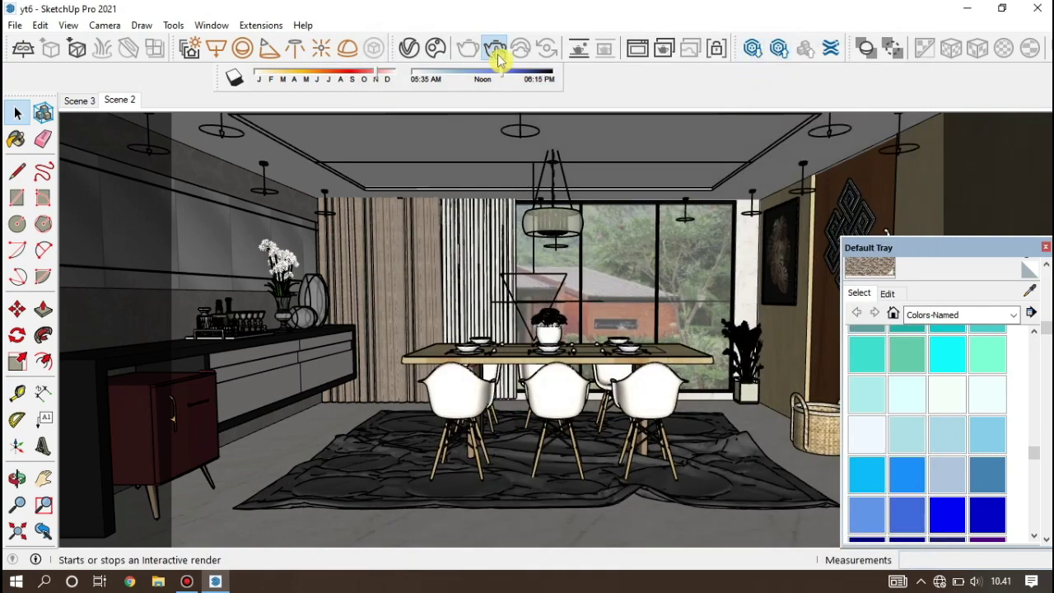
pyautogui.click(494, 48)
# Zoom in to select two pendant lights, clear the selection, and zoom back out.
pyautogui.scroll(2, 708, 206)
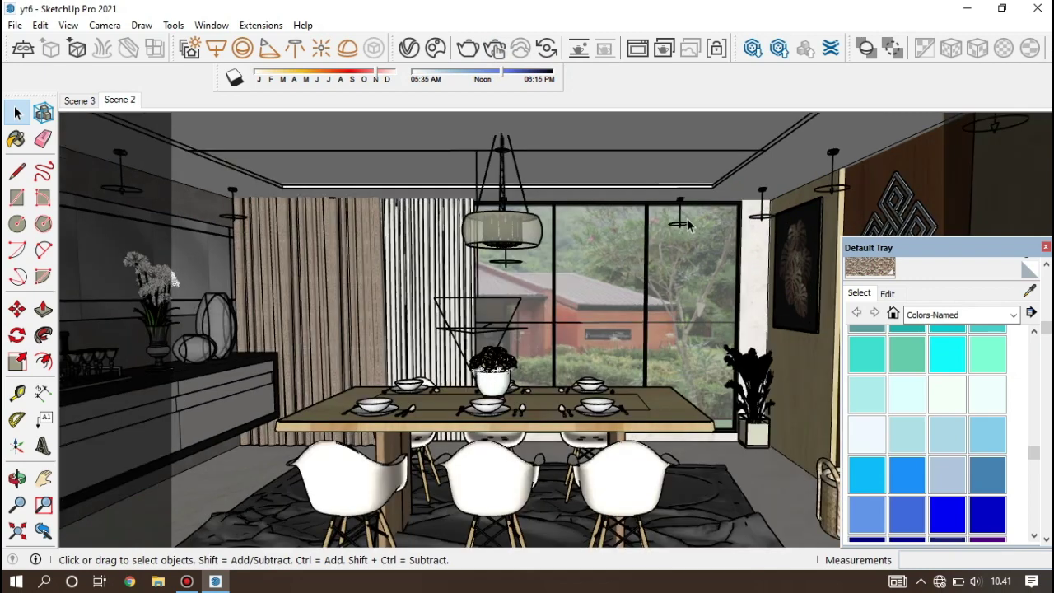
pyautogui.scroll(2, 691, 218)
pyautogui.scroll(2, 673, 233)
pyautogui.click(674, 231)
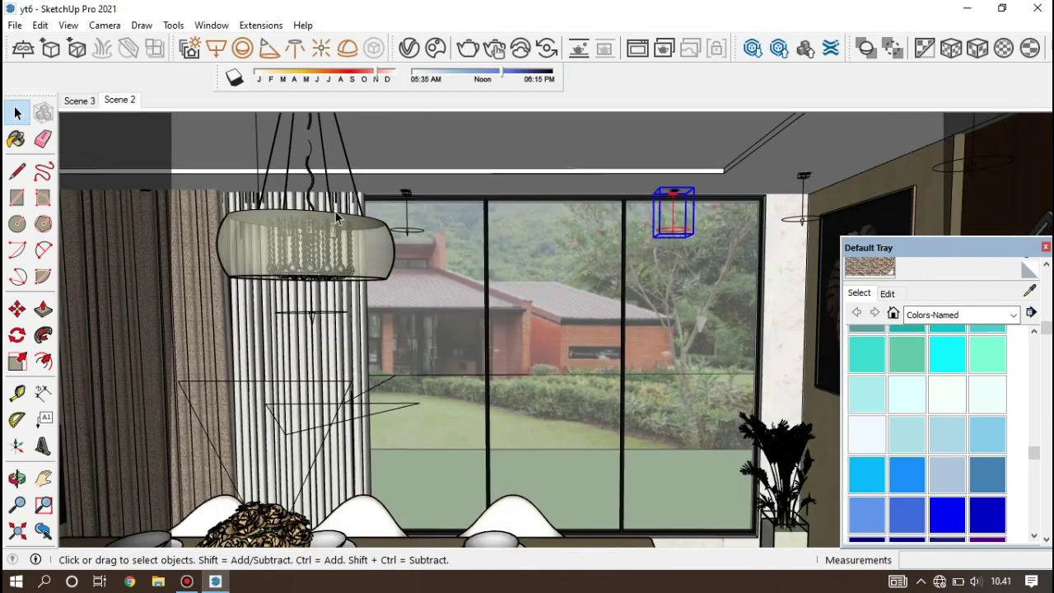
pyautogui.keyDown('ctrl'); pyautogui.click(404, 231); pyautogui.keyUp('ctrl')
pyautogui.hotkey('ctrl', 't')
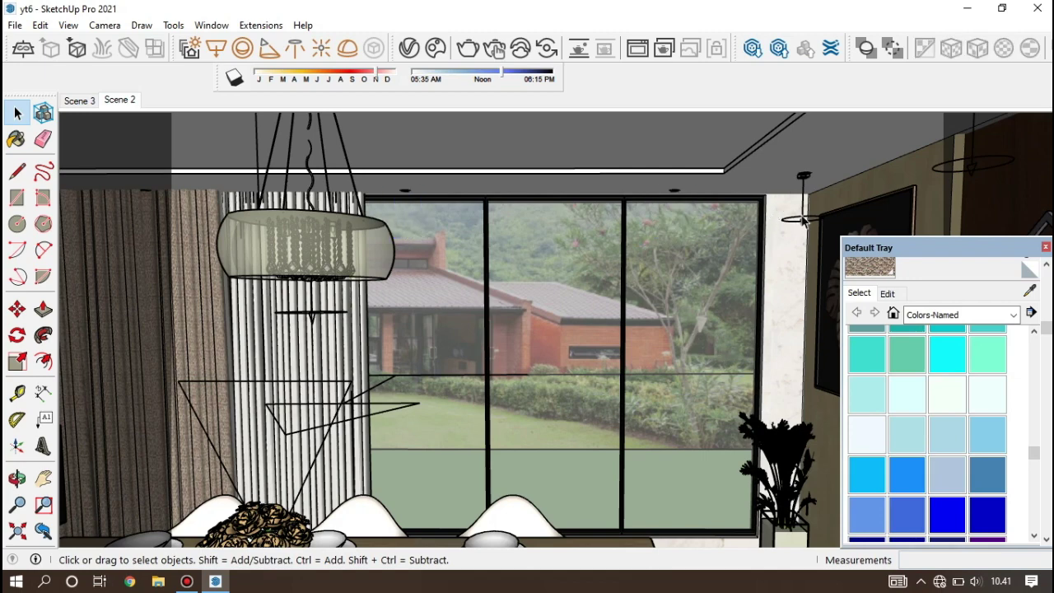
pyautogui.scroll(-2, 623, 257)
pyautogui.scroll(-2, 623, 257)
pyautogui.scroll(-2, 622, 258)
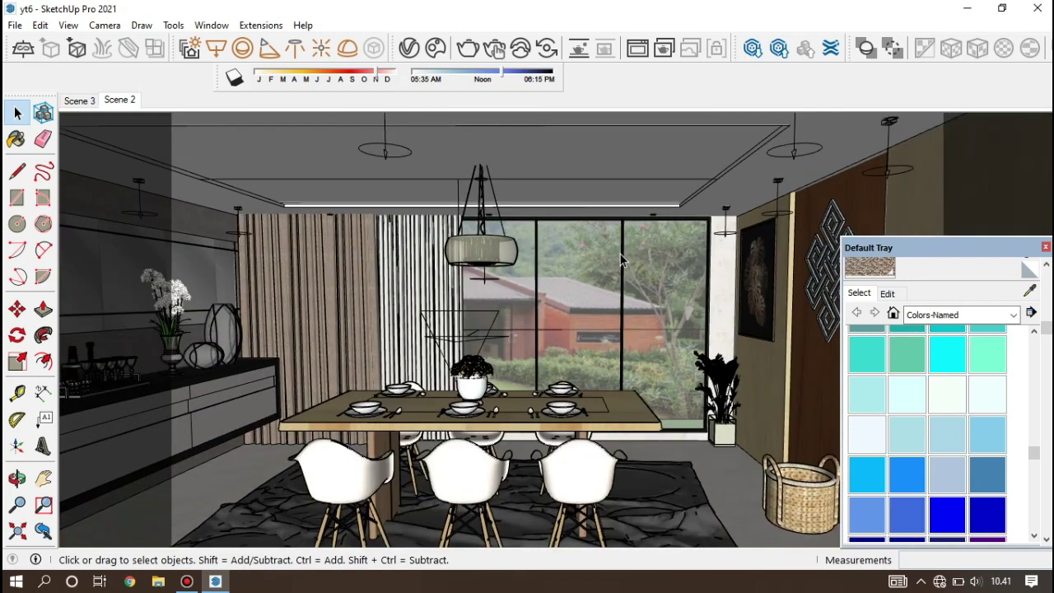
pyautogui.scroll(-2, 621, 260)
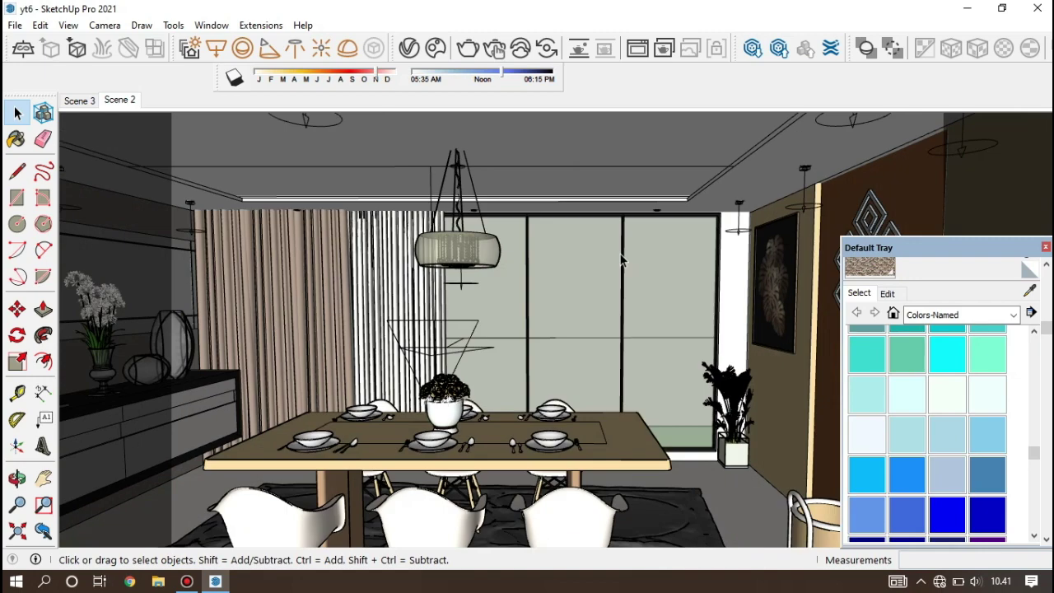
# Return to Scene 2, select the window pendant light and start an interactive V-Ray render.
pyautogui.click(74, 100)
pyautogui.click(114, 103)
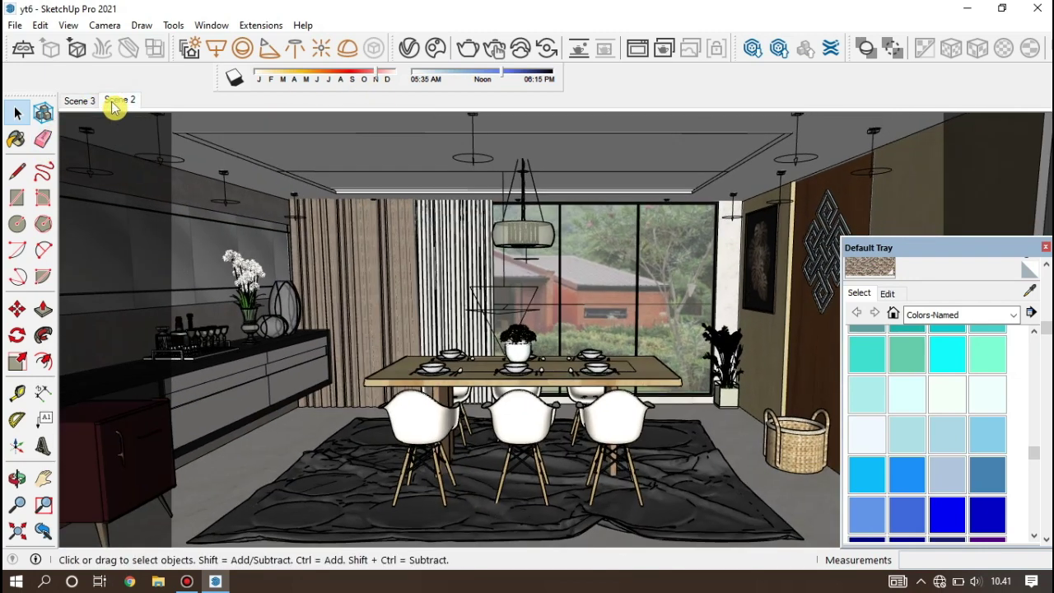
pyautogui.moveTo(702, 198); pyautogui.dragTo(749, 218, button='middle')
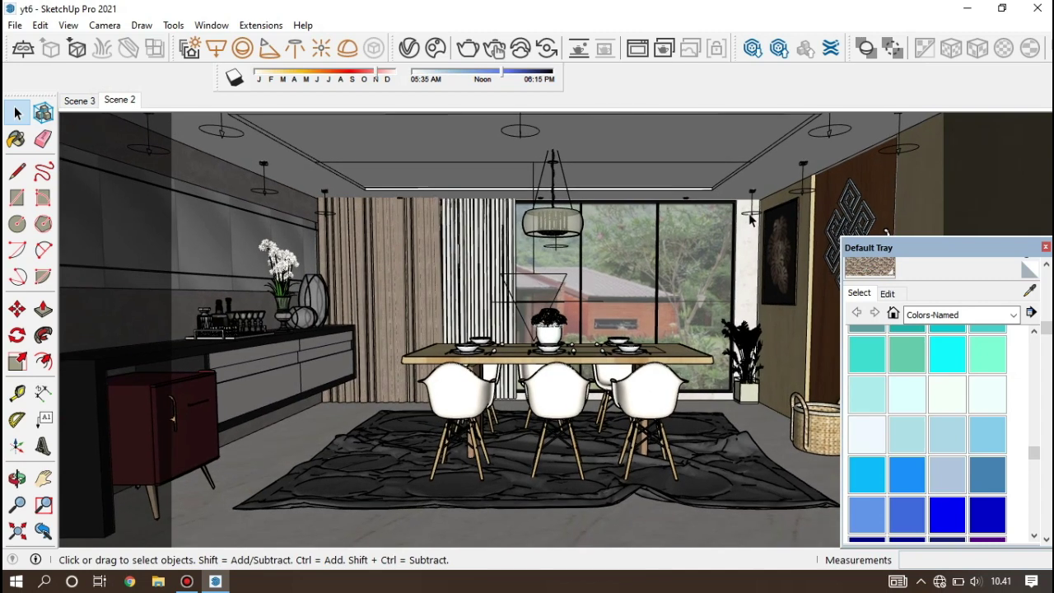
pyautogui.click(751, 216)
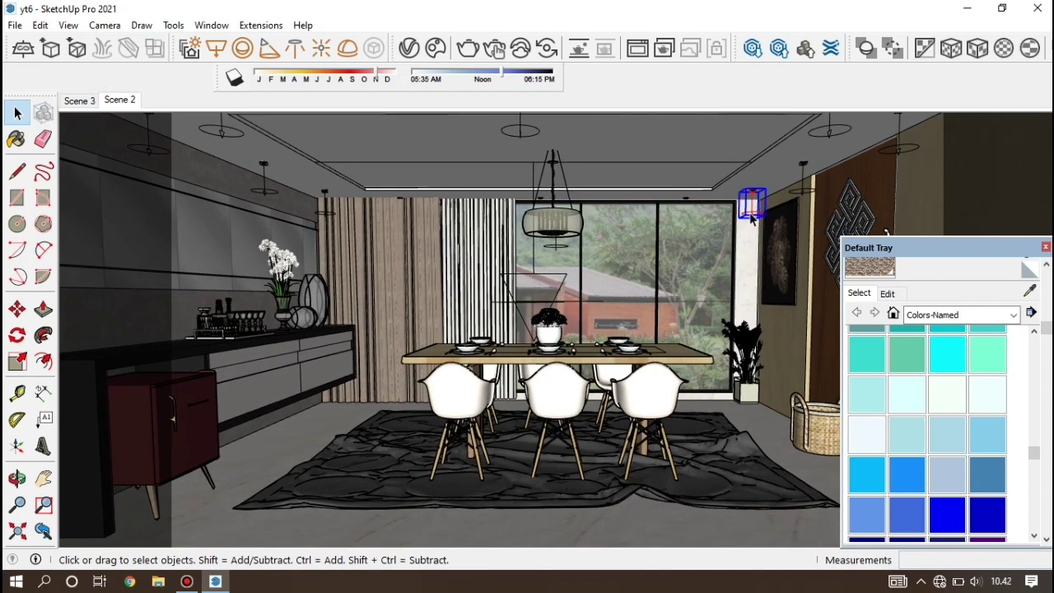
pyautogui.click(488, 46)
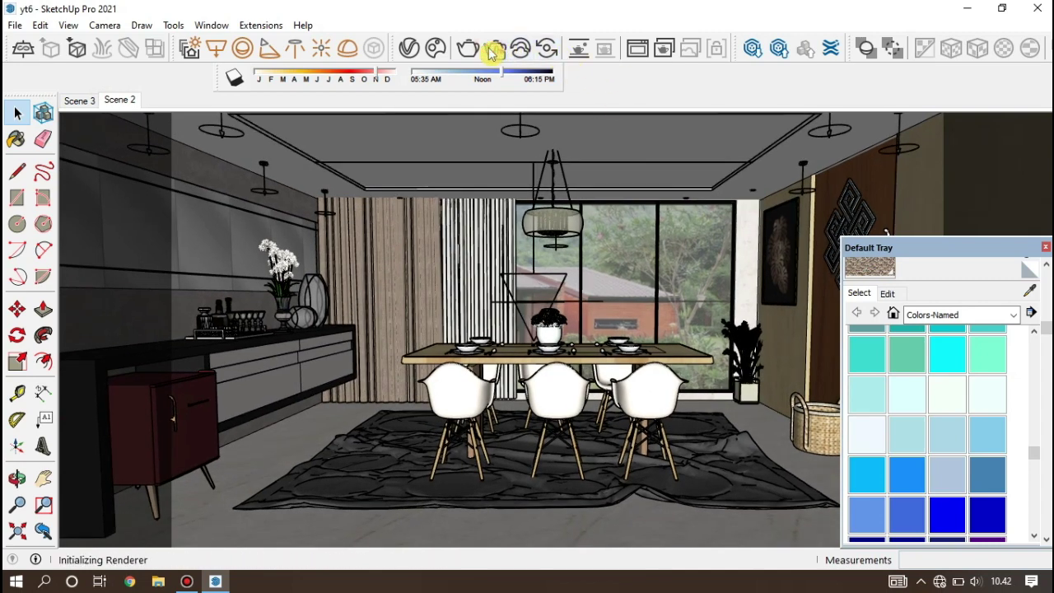
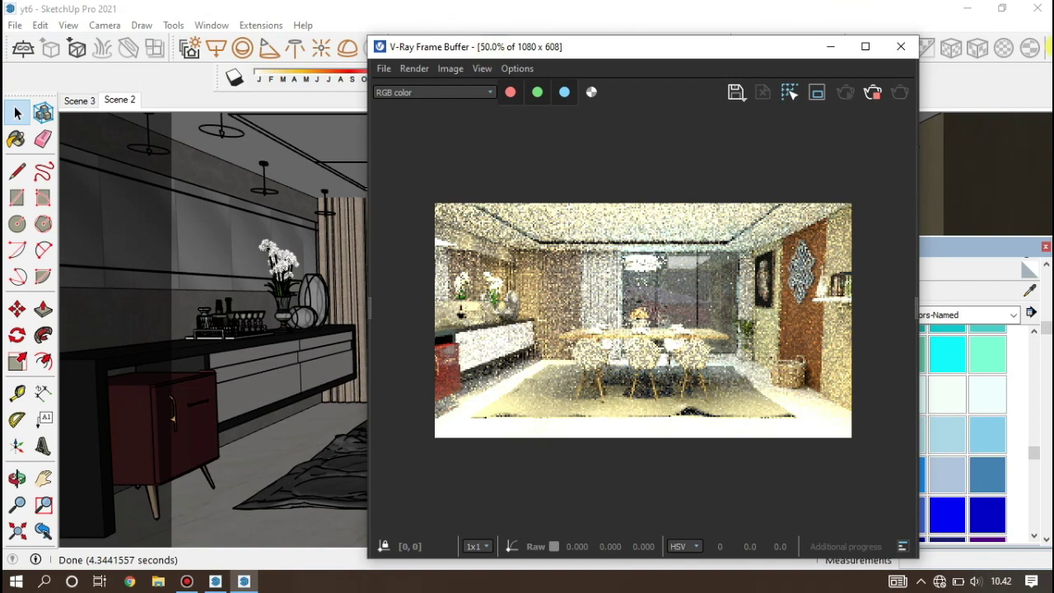
# Close the finished render and list the scene's lights in the V-Ray Asset Editor.
pyautogui.click(905, 52)
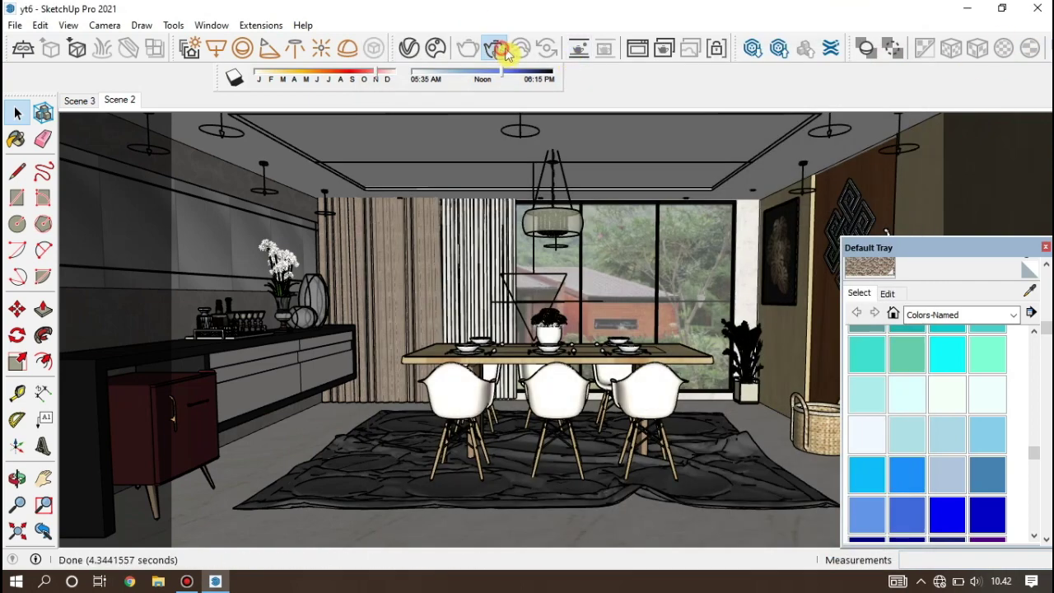
pyautogui.click(411, 48)
pyautogui.click(444, 65)
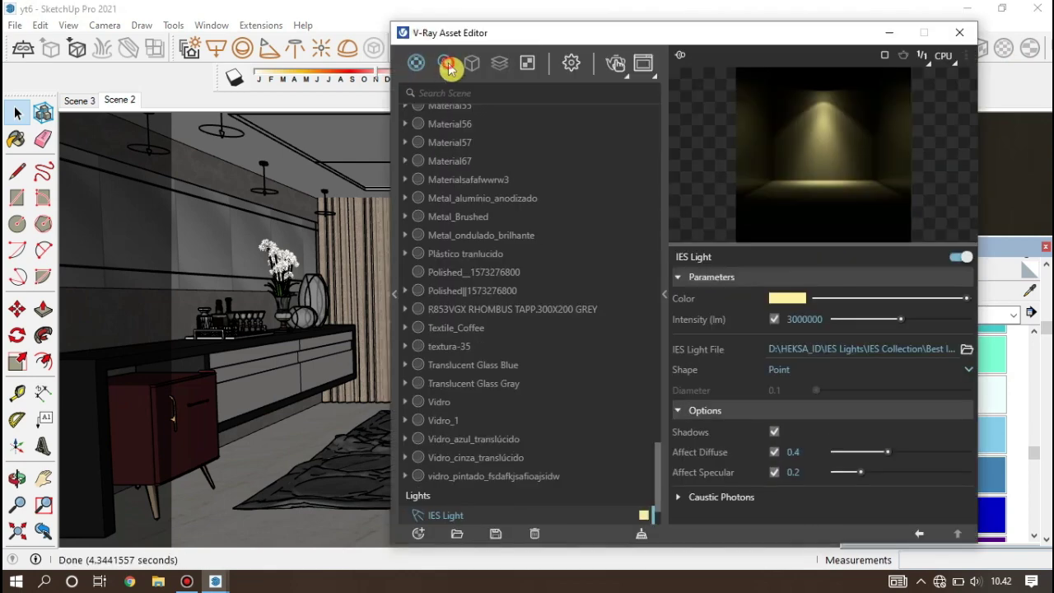
pyautogui.click(502, 191)
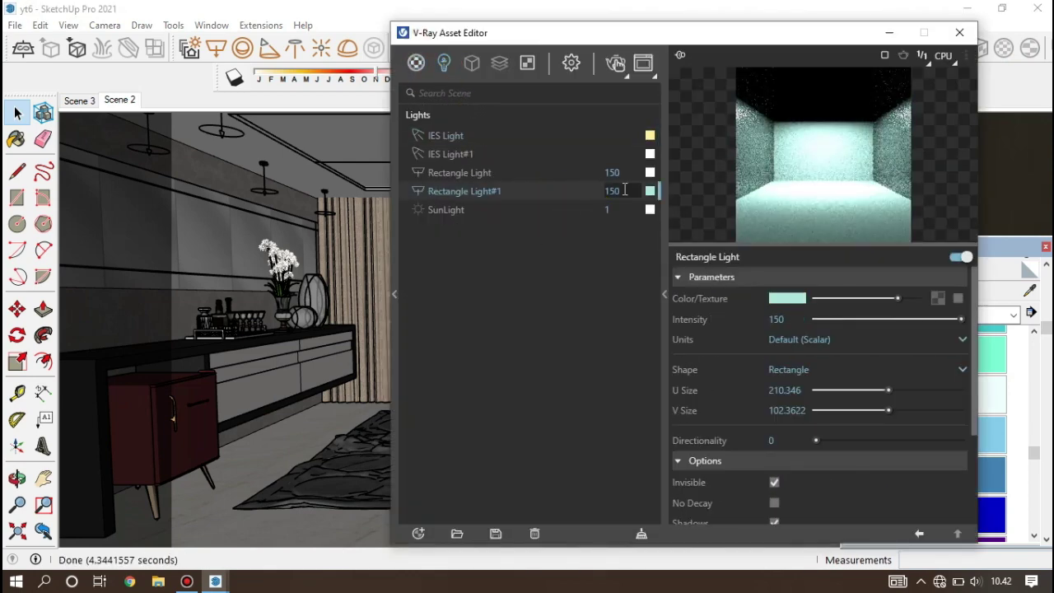
# Set the Rectangle Light intensity to 120.
pyautogui.doubleClick(612, 190)
pyautogui.click(568, 172)
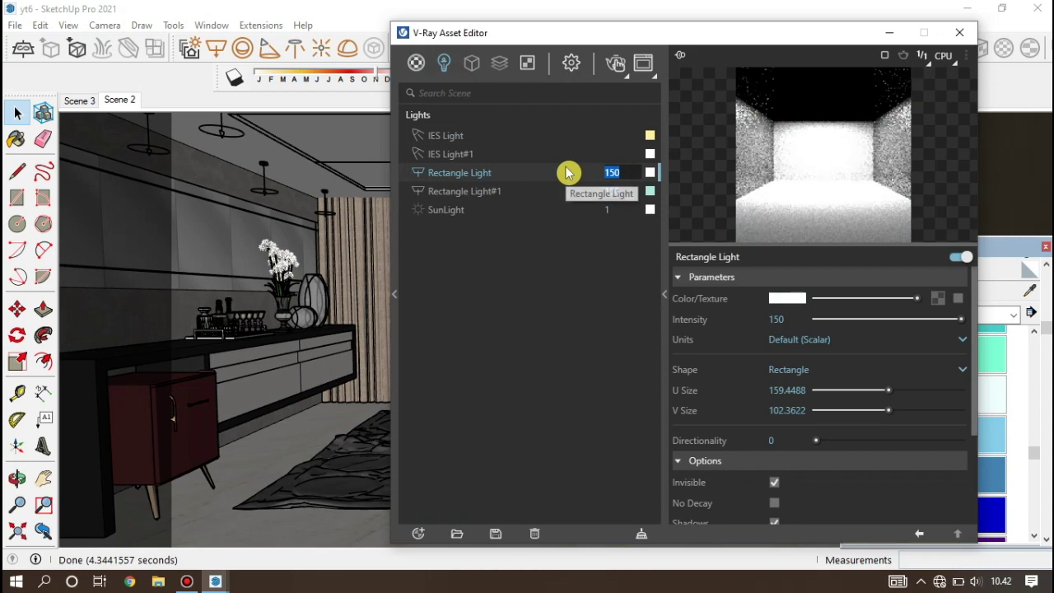
pyautogui.write('12')
pyautogui.press('Return')
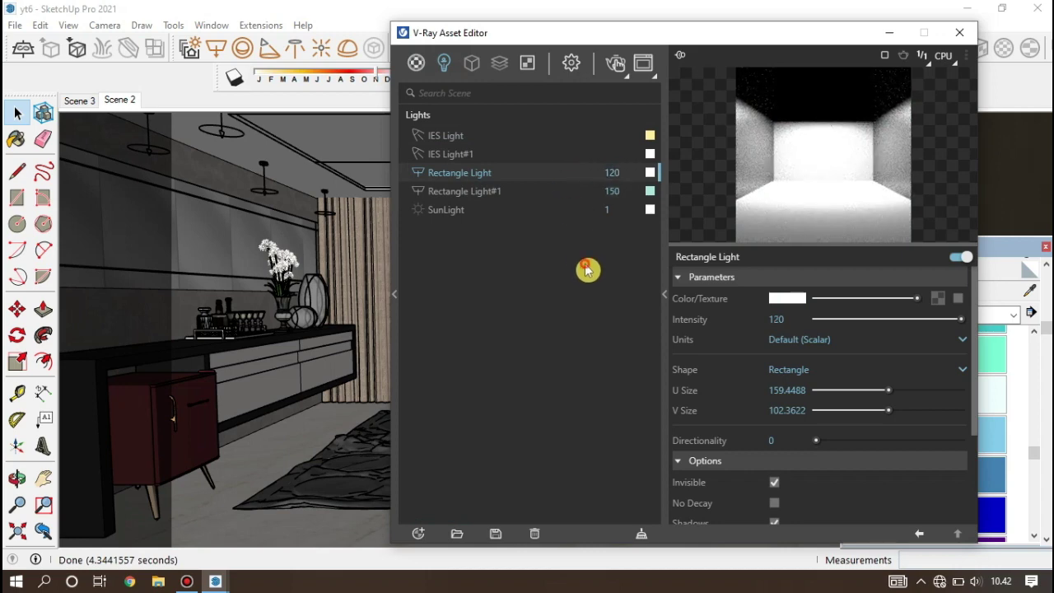
# Set Rectangle Light#1 intensity to 200 and close the Asset Editor.
pyautogui.click(530, 190)
pyautogui.write('2')
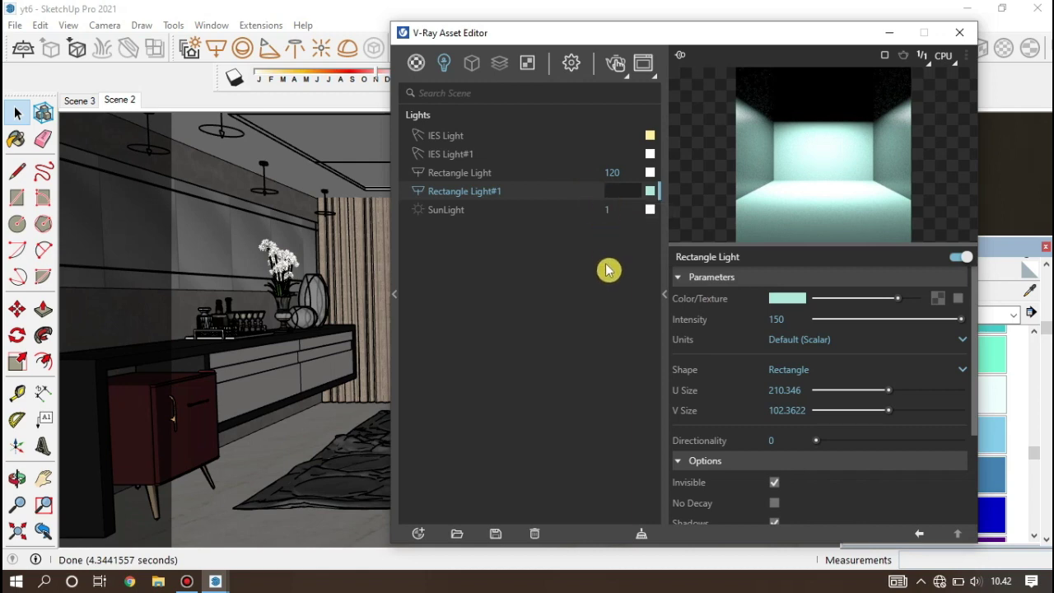
pyautogui.write('00')
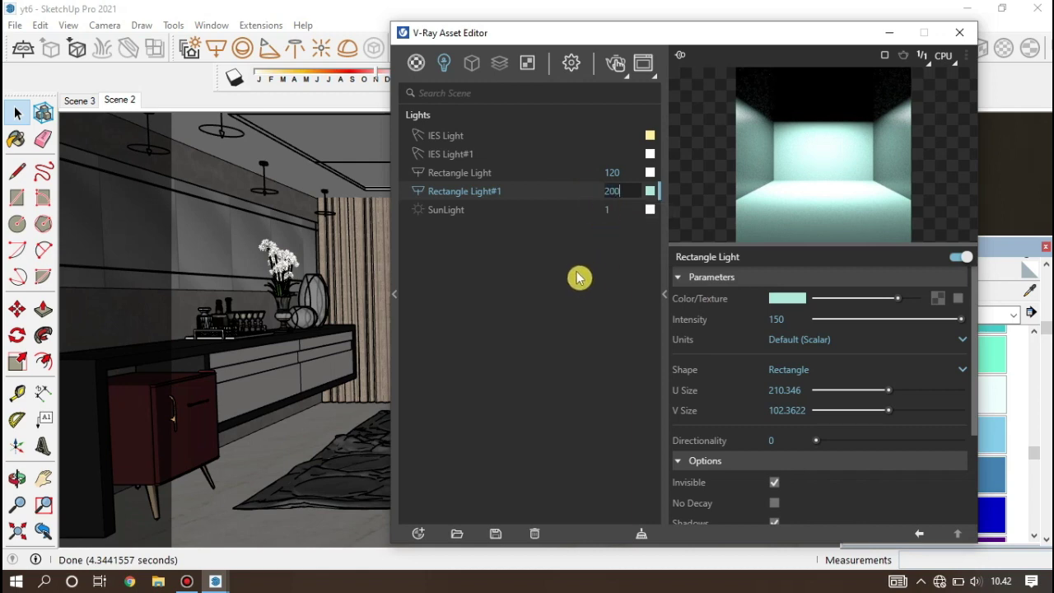
pyautogui.press('Return')
pyautogui.click(962, 34)
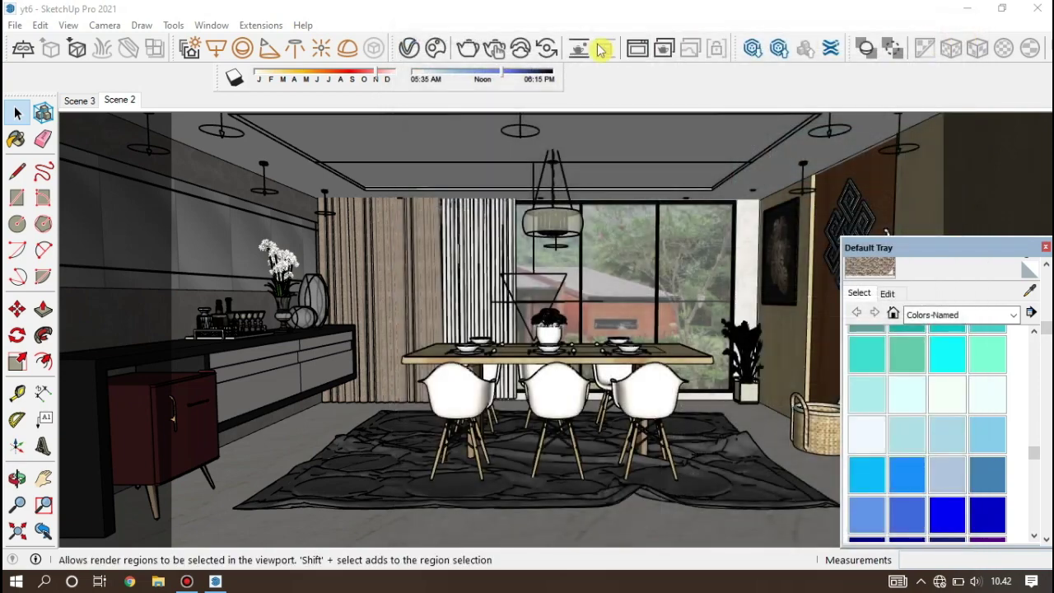
pyautogui.click(498, 55)
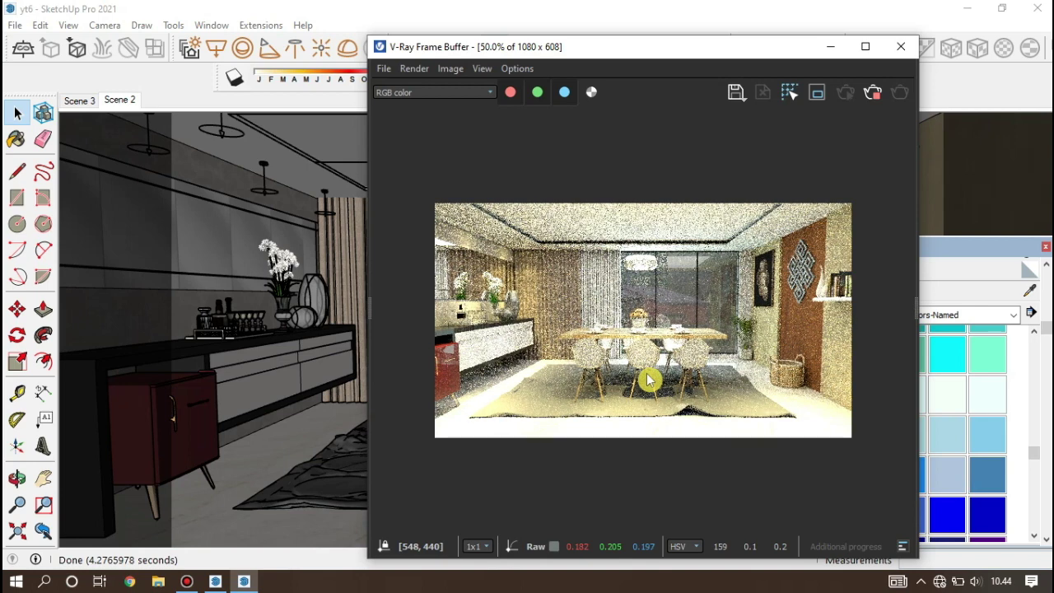
pyautogui.click(903, 51)
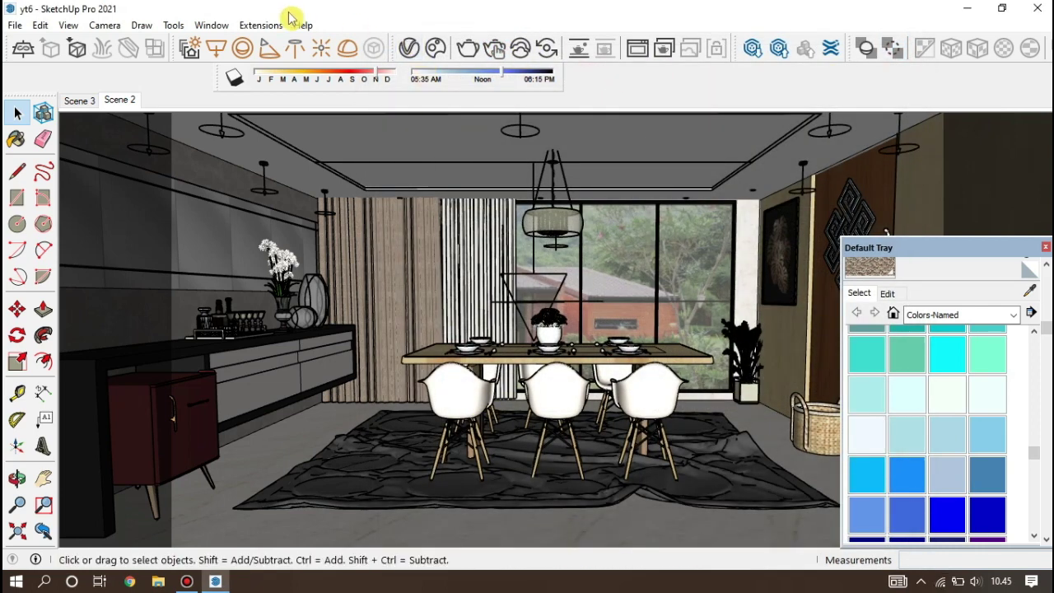
# Launch the SOMA extension and open its 3D catalogue.
pyautogui.click(265, 25)
pyautogui.click(302, 96)
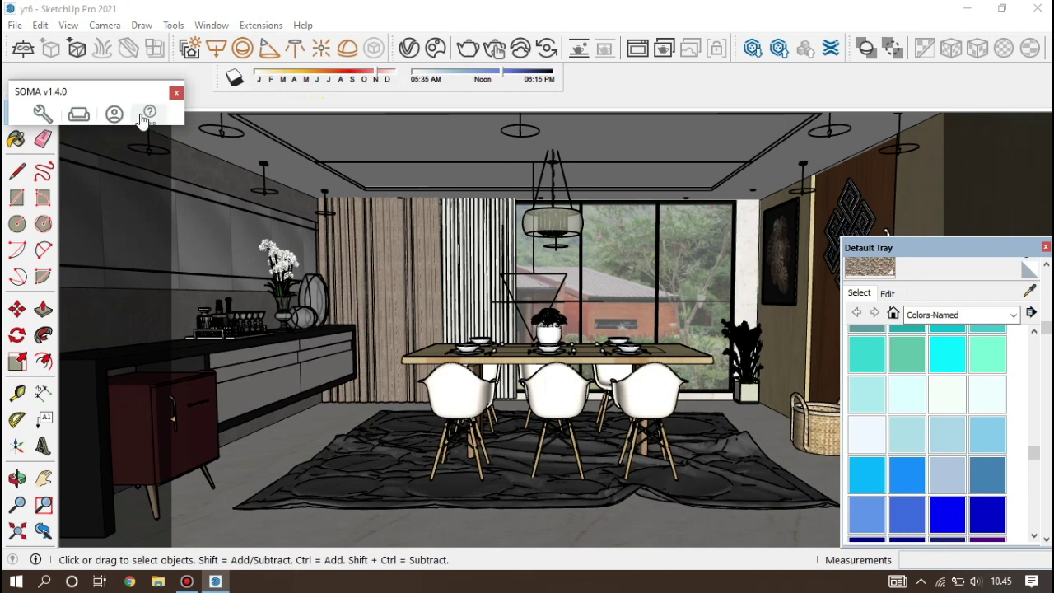
pyautogui.click(82, 115)
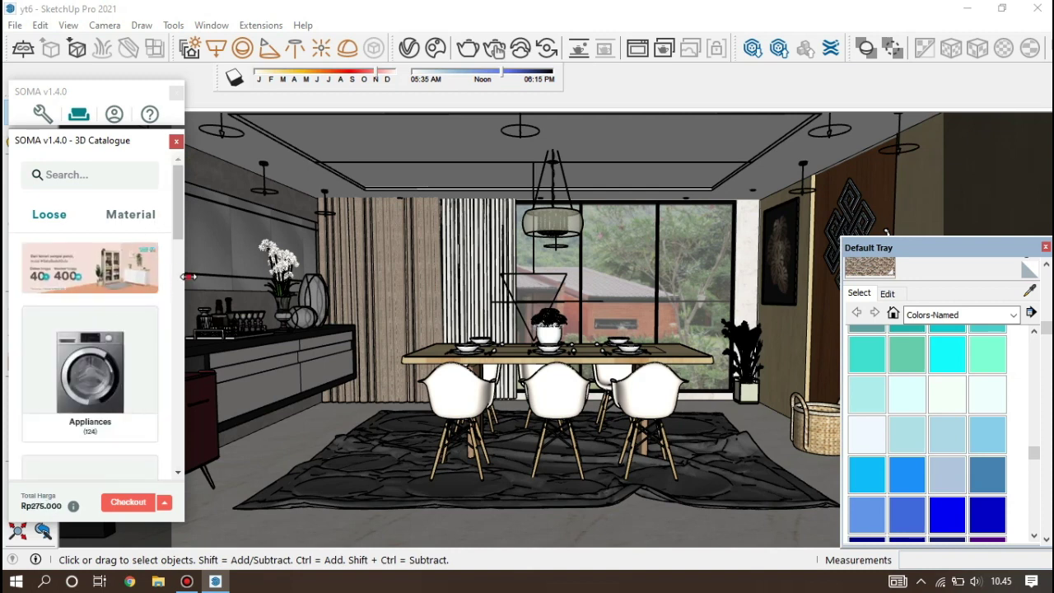
pyautogui.moveTo(187, 277); pyautogui.dragTo(249, 277)
pyautogui.scroll(-3, 151, 313)
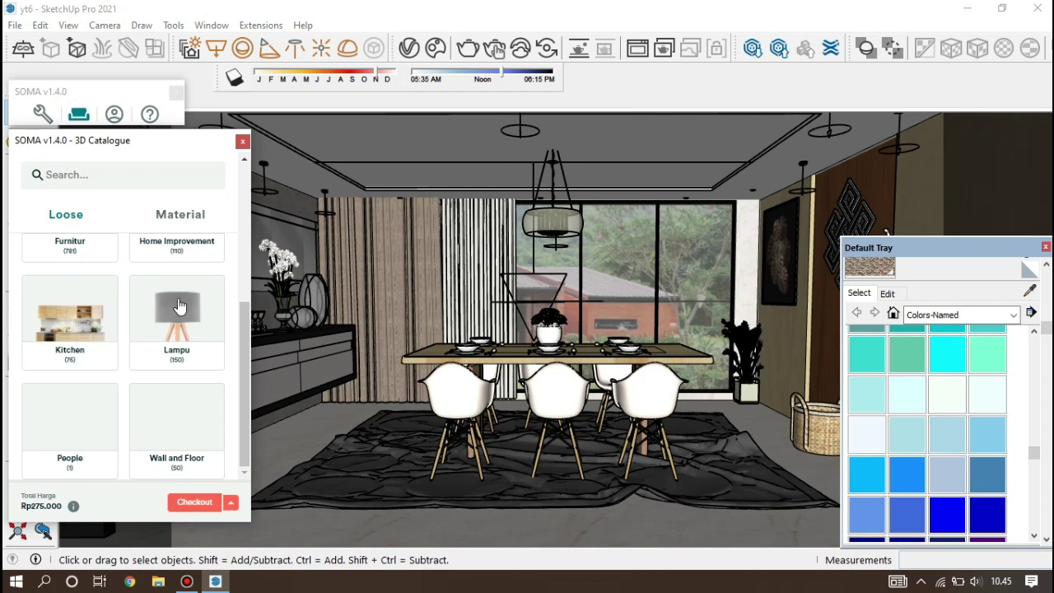
# Place the Philips Functional 33363 from Lampu > Lampu Plafon on the floor beside the rug.
pyautogui.click(179, 306)
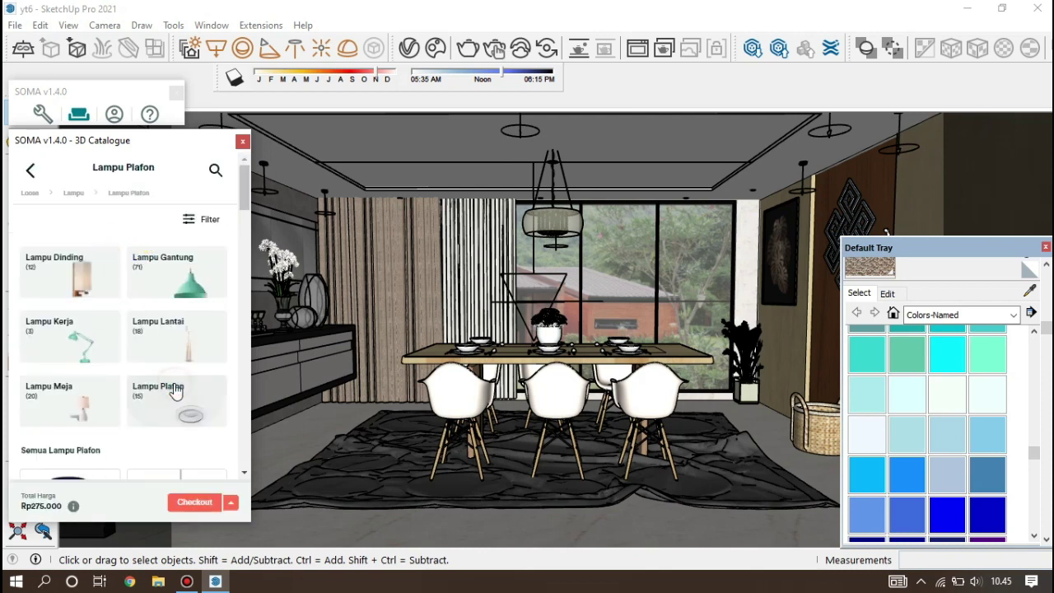
pyautogui.scroll(-3, 171, 300)
pyautogui.scroll(-1, 166, 303)
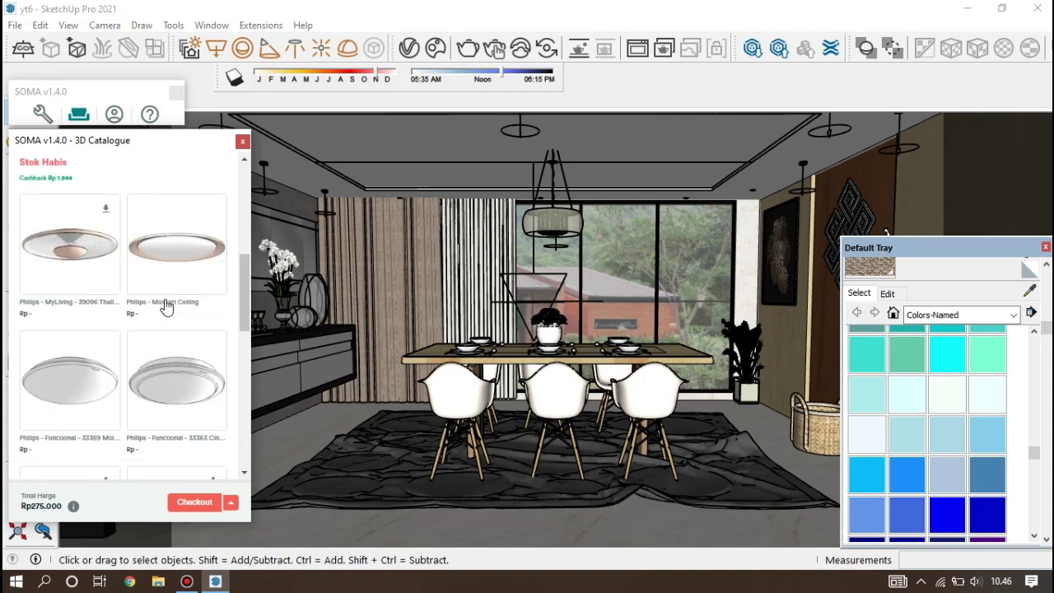
pyautogui.scroll(-1, 160, 321)
pyautogui.click(190, 299)
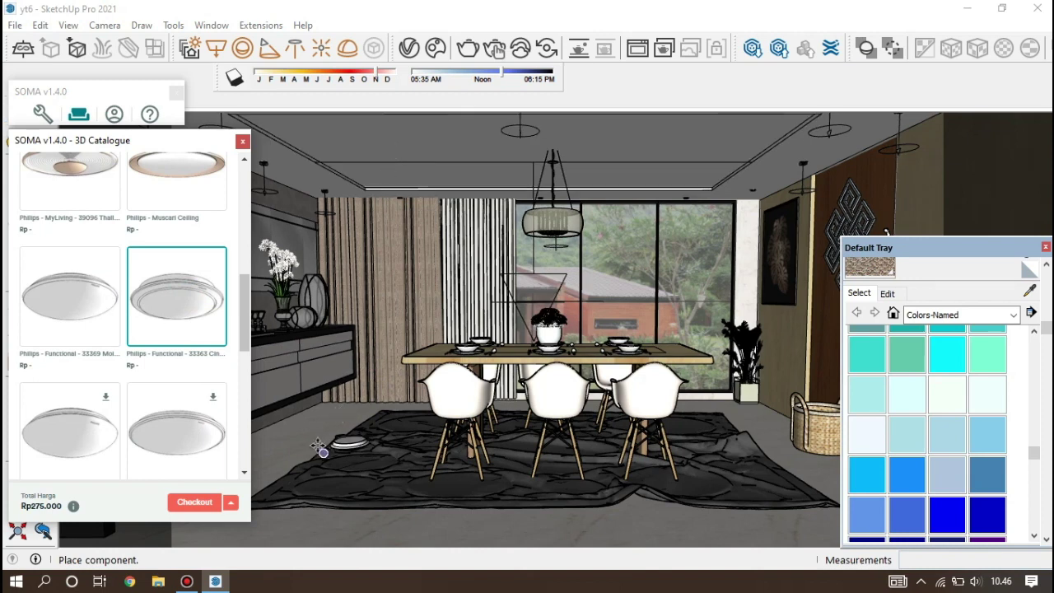
pyautogui.click(306, 442)
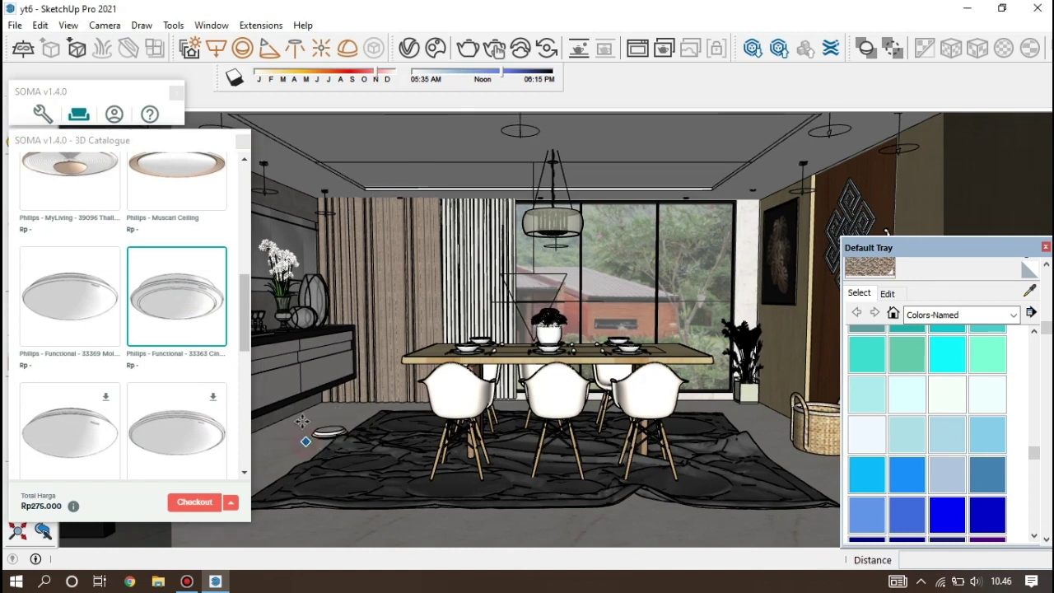
pyautogui.scroll(3, 192, 305)
pyautogui.scroll(3, 192, 305)
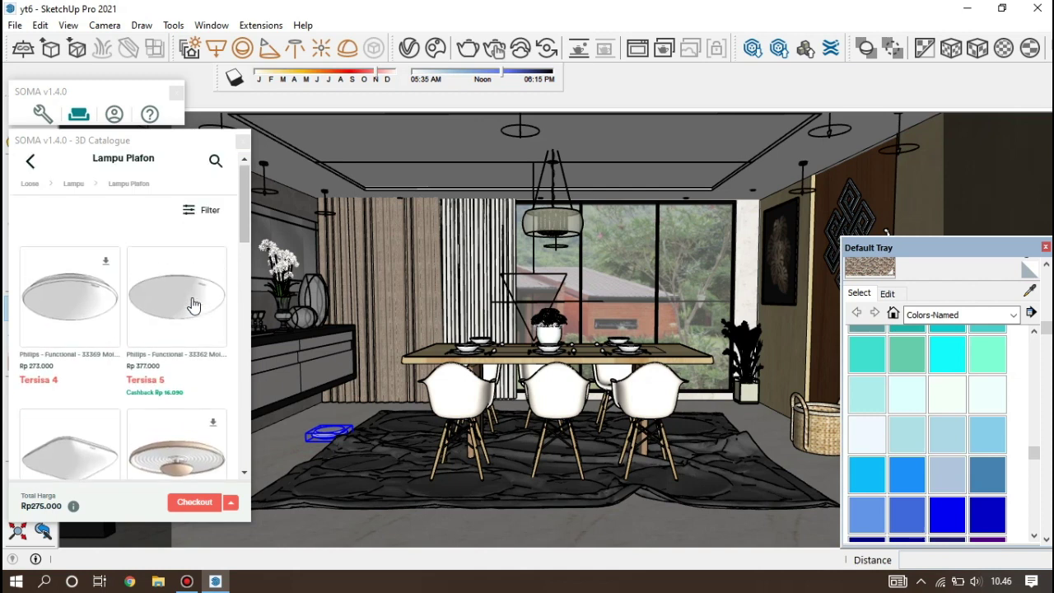
# Browse to the Cabinet Finish materials in the SOMA catalogue.
pyautogui.click(29, 198)
pyautogui.click(163, 218)
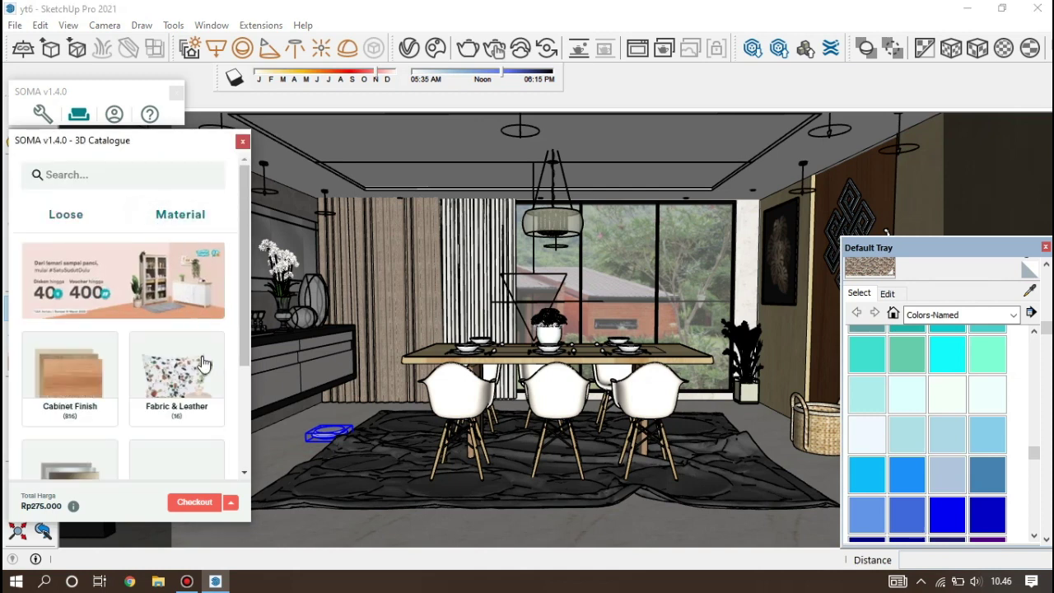
pyautogui.click(79, 394)
pyautogui.scroll(-2, 171, 319)
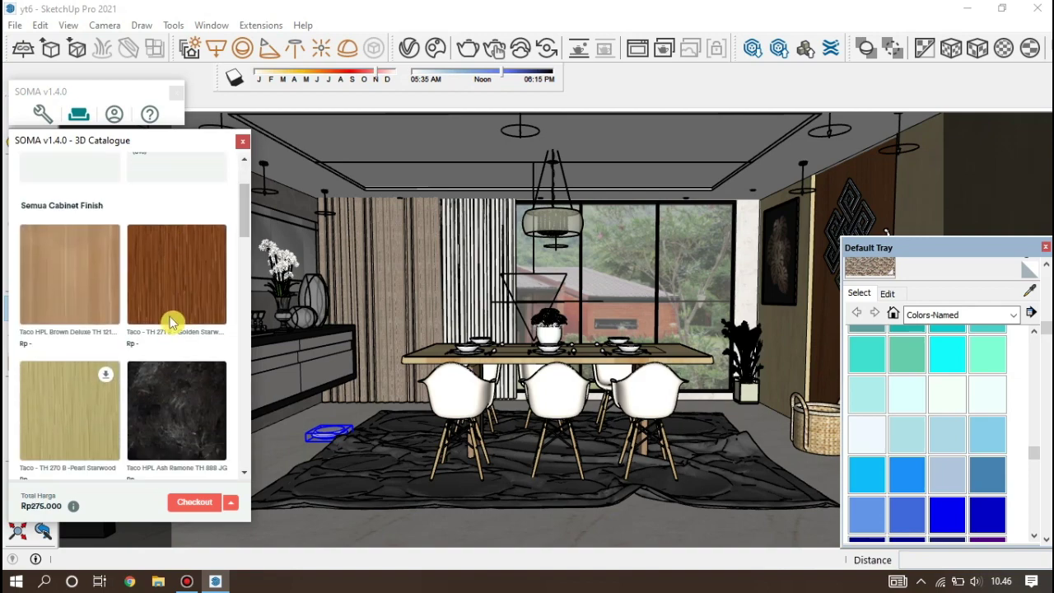
pyautogui.scroll(-2, 169, 324)
pyautogui.scroll(-2, 167, 327)
pyautogui.scroll(-2, 157, 349)
pyautogui.scroll(-1, 131, 412)
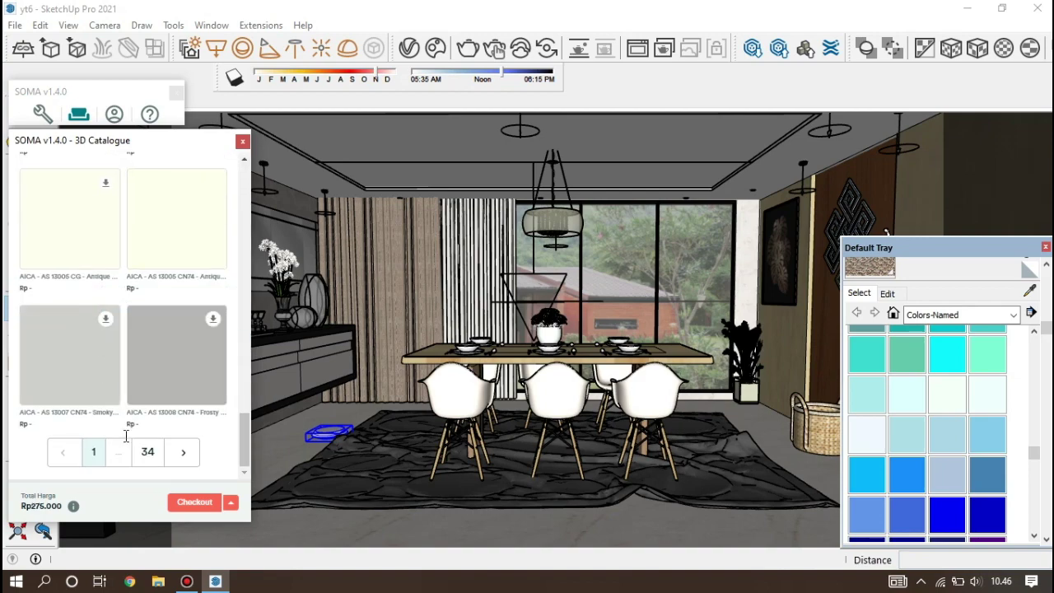
# Paint the floor with TACO X-0020-G Royal Calacatta marble and close the catalogue.
pyautogui.click(177, 453)
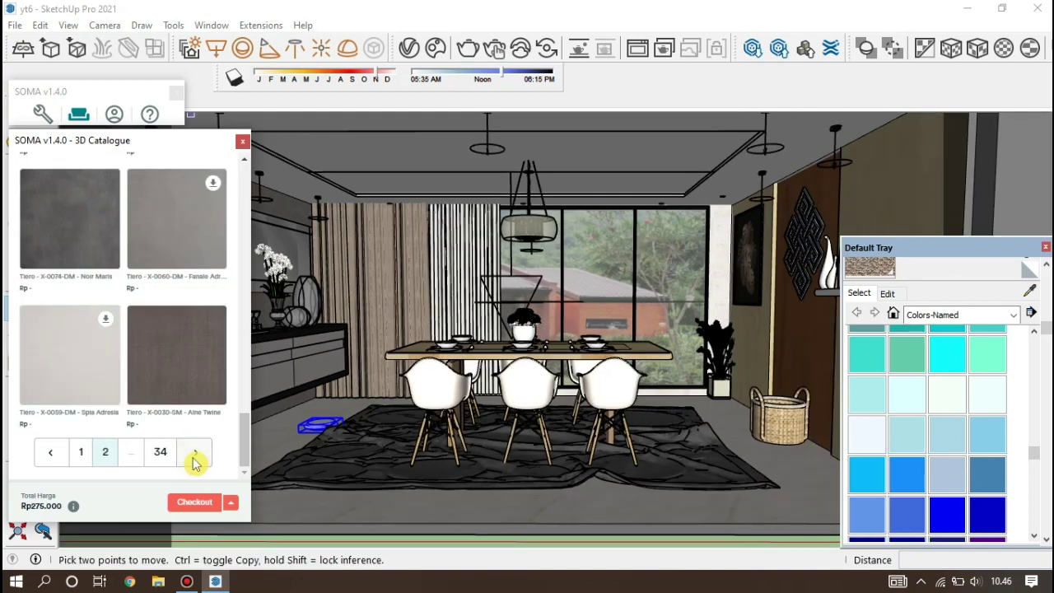
pyautogui.click(200, 452)
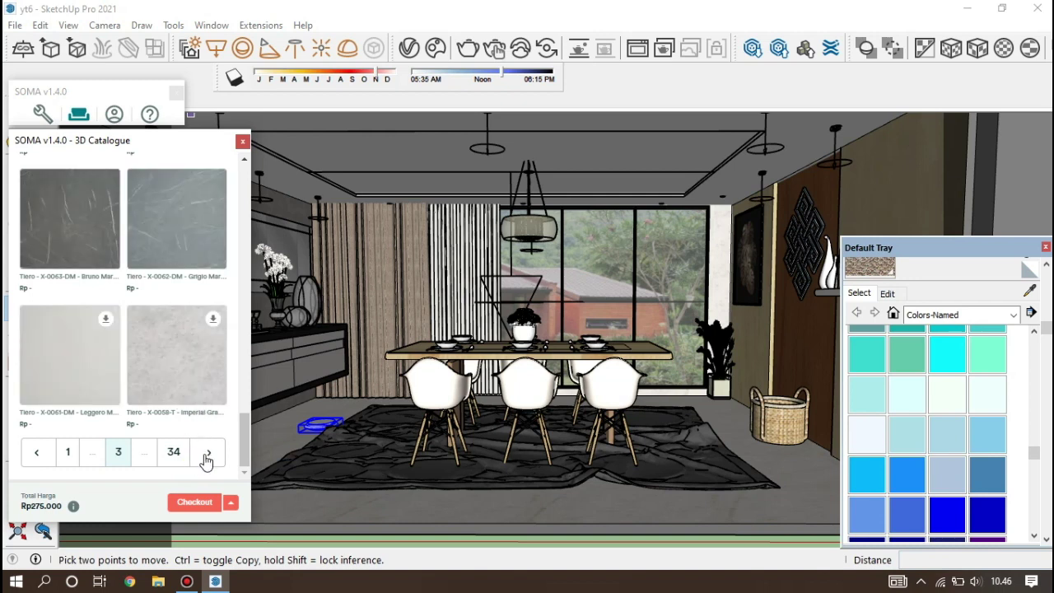
pyautogui.click(42, 451)
pyautogui.scroll(3, 129, 313)
pyautogui.scroll(2, 130, 313)
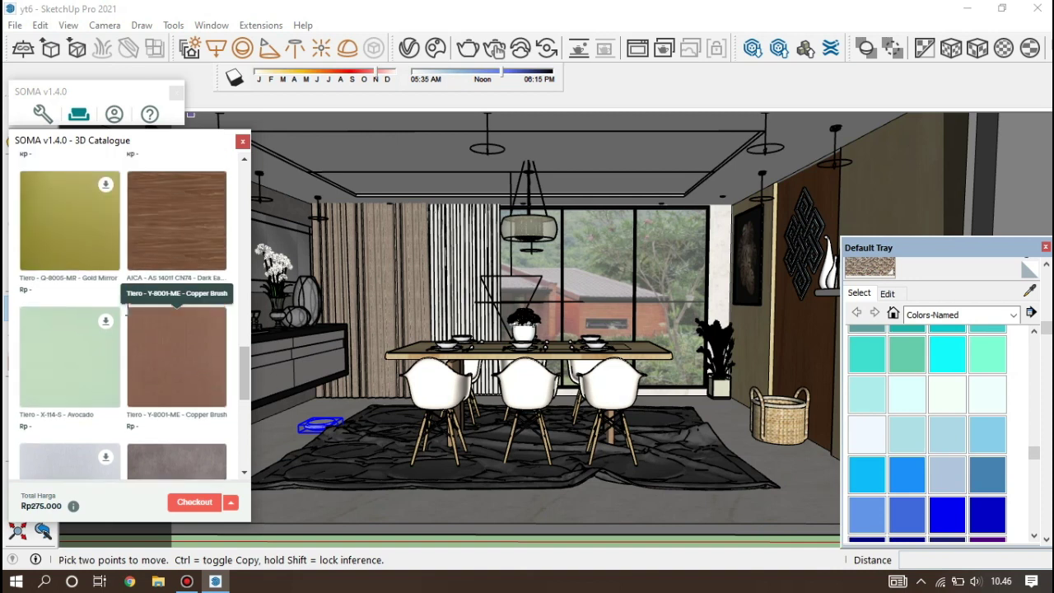
pyautogui.scroll(2, 128, 315)
pyautogui.scroll(2, 130, 315)
pyautogui.click(167, 287)
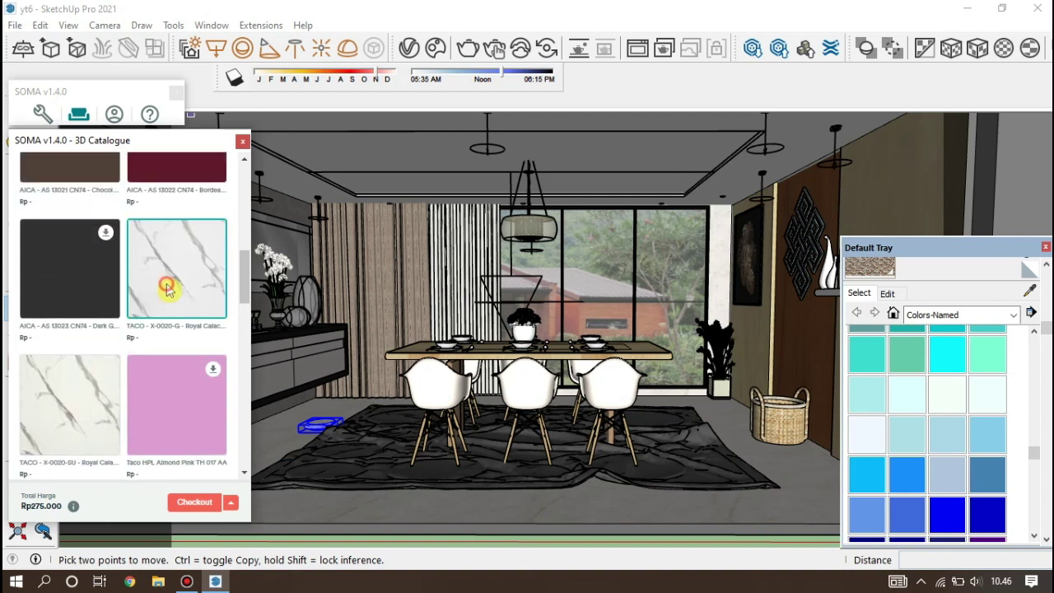
pyautogui.click(506, 497)
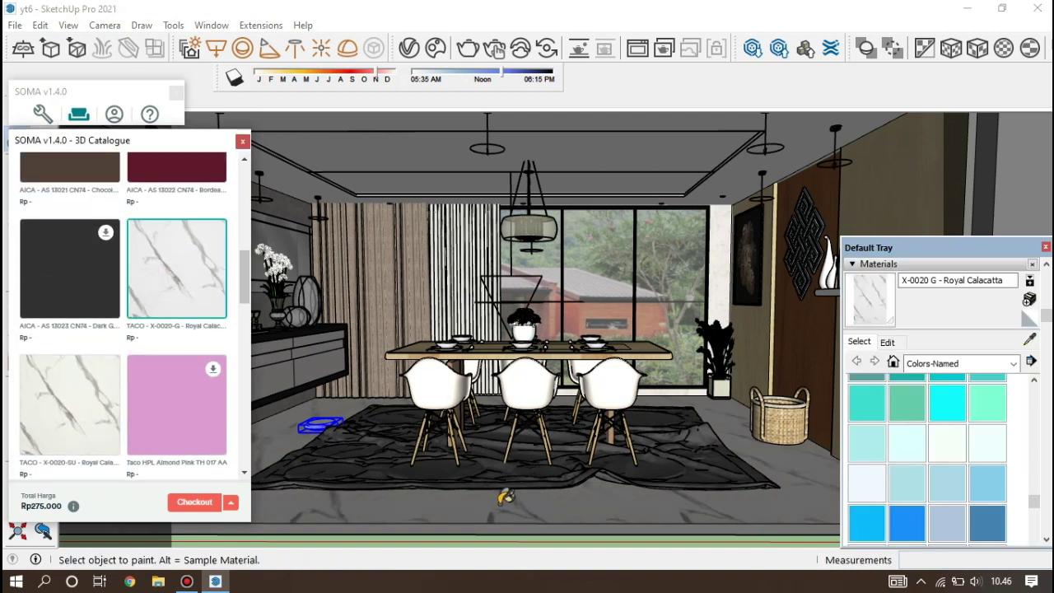
pyautogui.click(242, 142)
# Close the last SOMA window and scale the placed lamp uniformly to about 0.56.
pyautogui.click(18, 113)
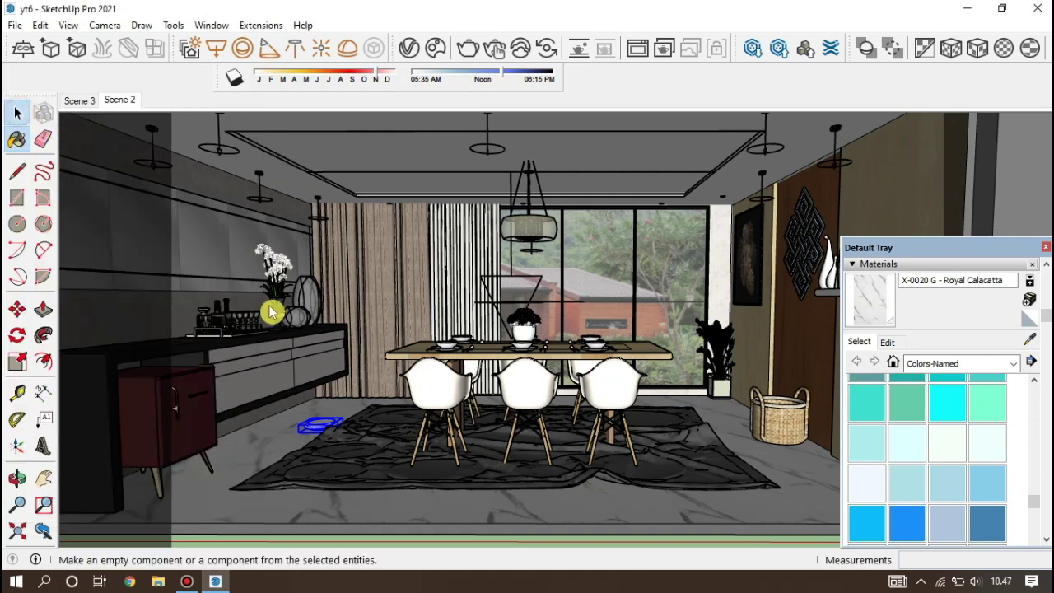
pyautogui.scroll(3, 336, 419)
pyautogui.scroll(3, 330, 428)
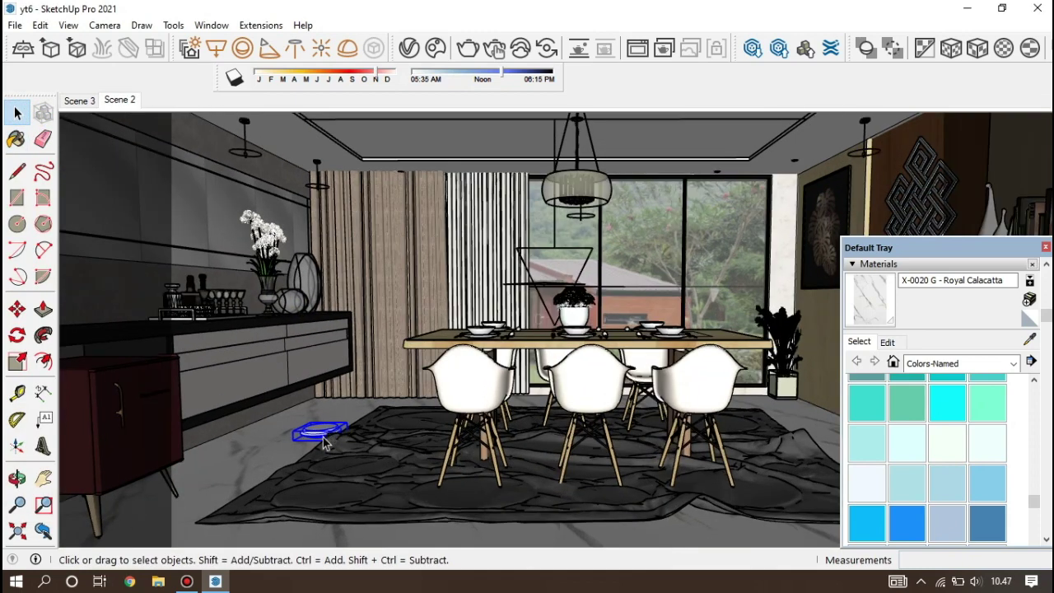
pyautogui.scroll(3, 321, 436)
pyautogui.moveTo(317, 444)
pyautogui.mouseDown(button='middle')
pyautogui.moveTo(305, 458)
pyautogui.moveTo(309, 428)
pyautogui.moveTo(329, 482)
pyautogui.mouseUp(button='middle')
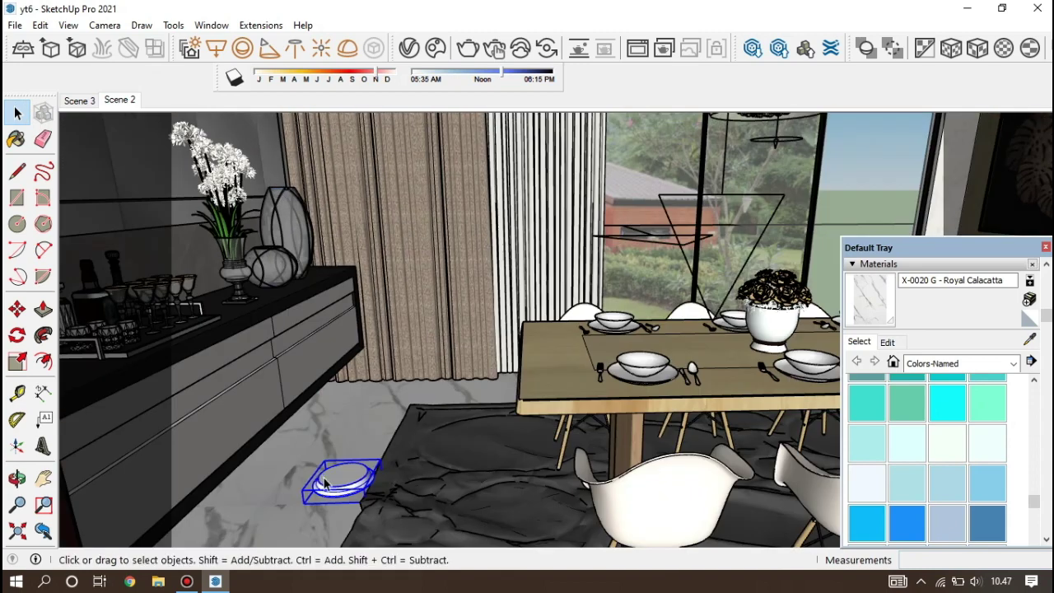
pyautogui.scroll(3, 329, 482)
pyautogui.scroll(3, 329, 484)
pyautogui.scroll(3, 331, 485)
pyautogui.scroll(3, 336, 487)
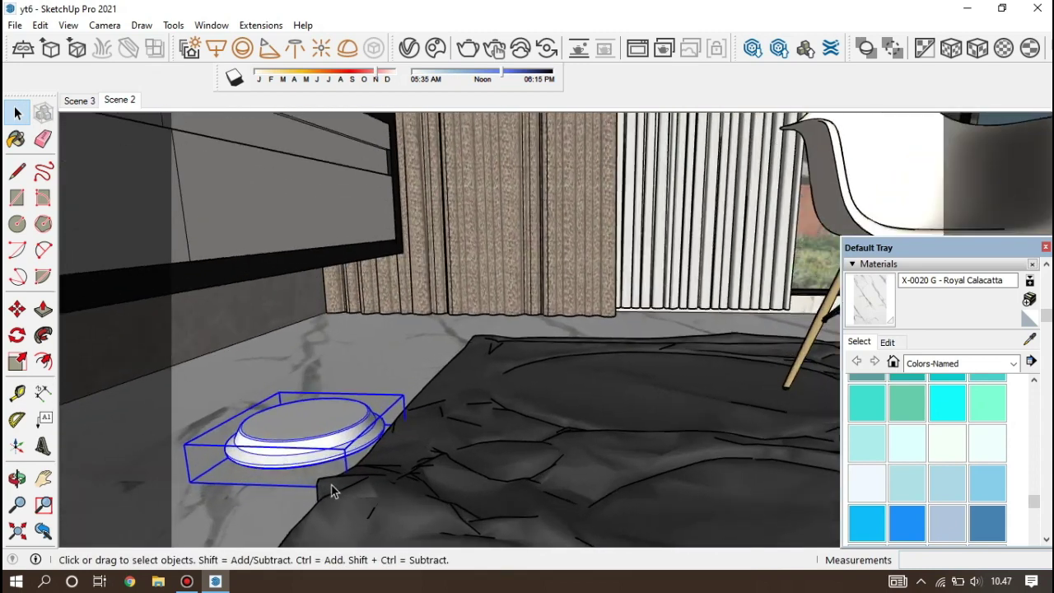
pyautogui.scroll(2, 335, 487)
pyautogui.click(25, 367)
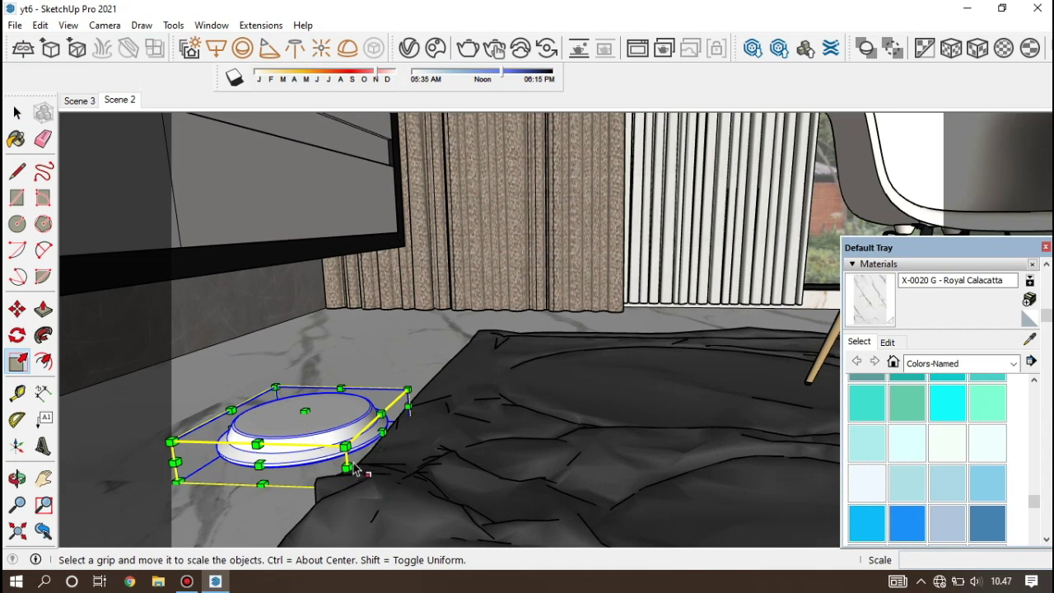
pyautogui.moveTo(344, 446); pyautogui.dragTo(311, 431)
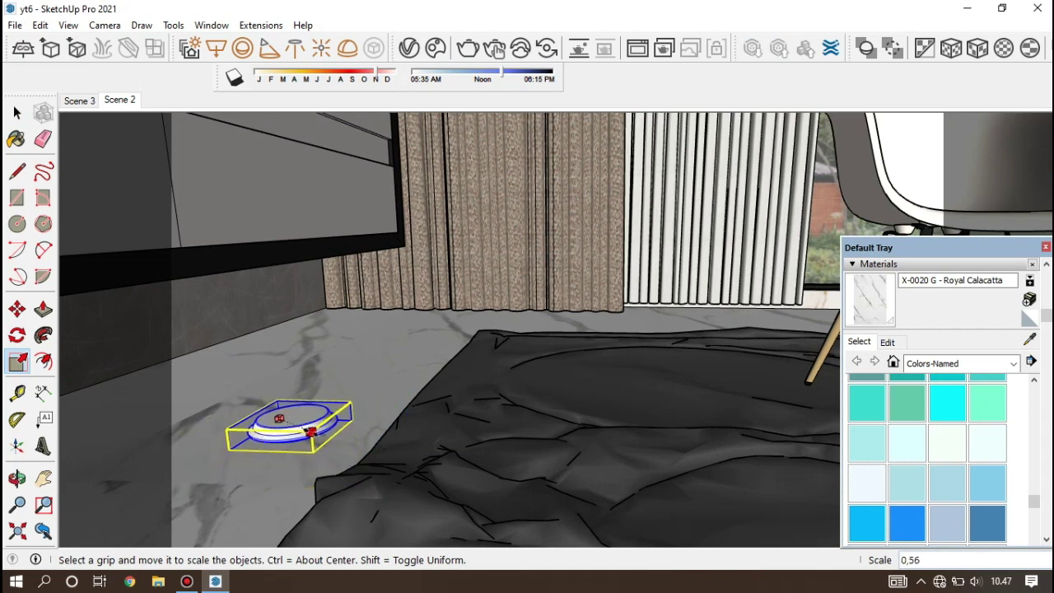
# Pick up the shrunken lamp to relocate it, bringing the dining area into view at eye level.
pyautogui.click(17, 308)
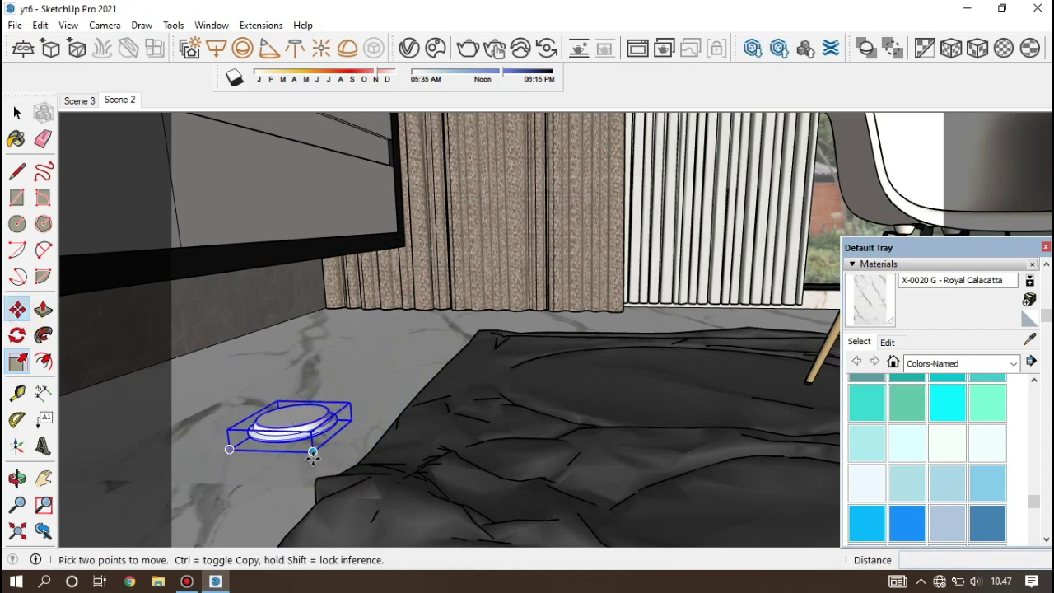
pyautogui.click(381, 499)
pyautogui.scroll(-1, 383, 506)
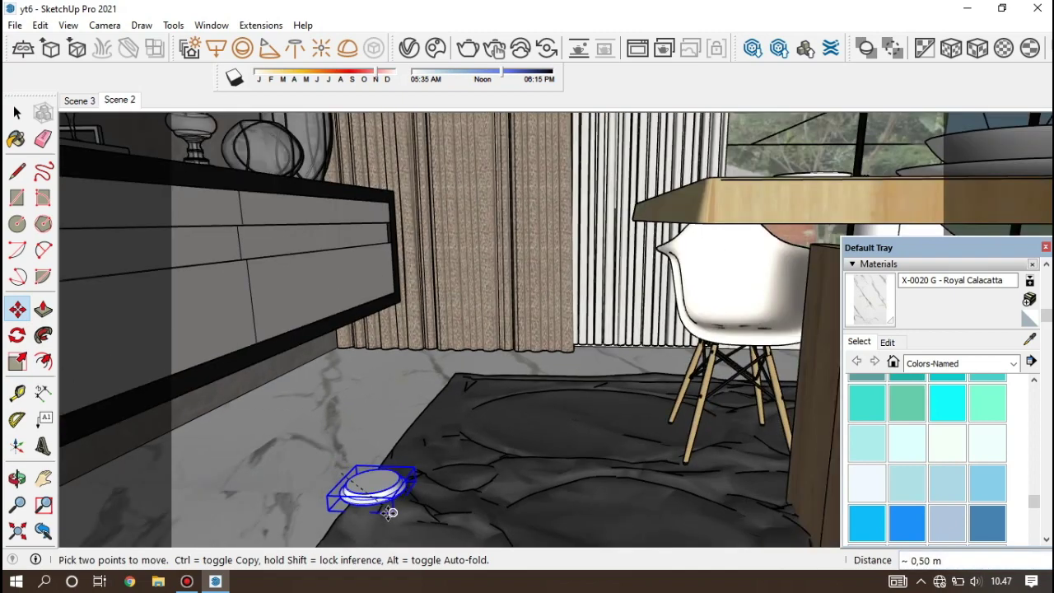
pyautogui.scroll(-2, 392, 508)
pyautogui.scroll(-1, 387, 512)
pyautogui.scroll(-1, 387, 512)
pyautogui.scroll(-1, 375, 502)
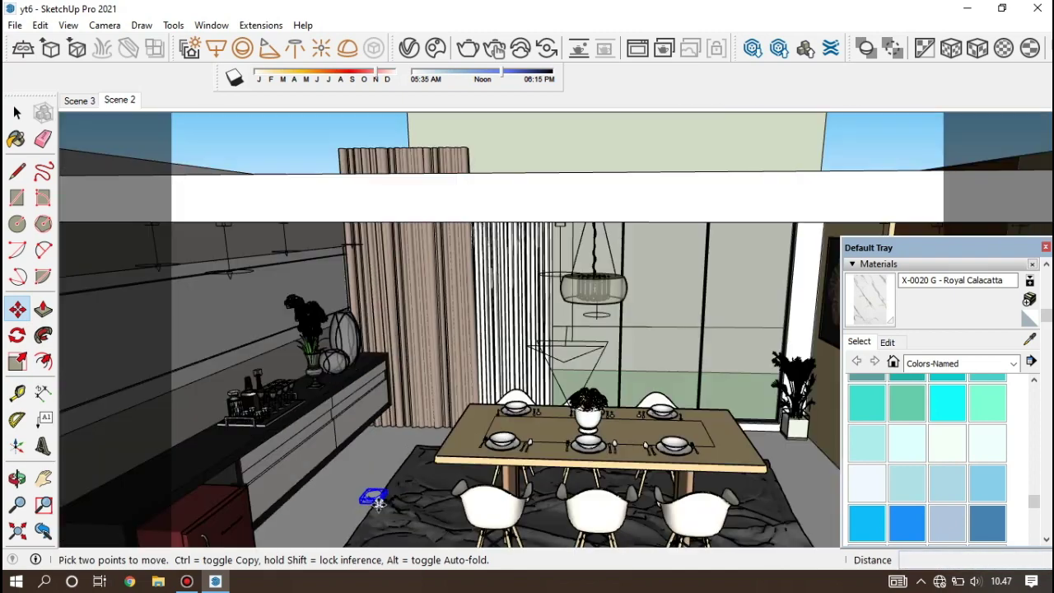
pyautogui.scroll(-1, 371, 494)
pyautogui.scroll(-1, 368, 451)
pyautogui.moveTo(363, 445); pyautogui.dragTo(362, 387, button='middle')
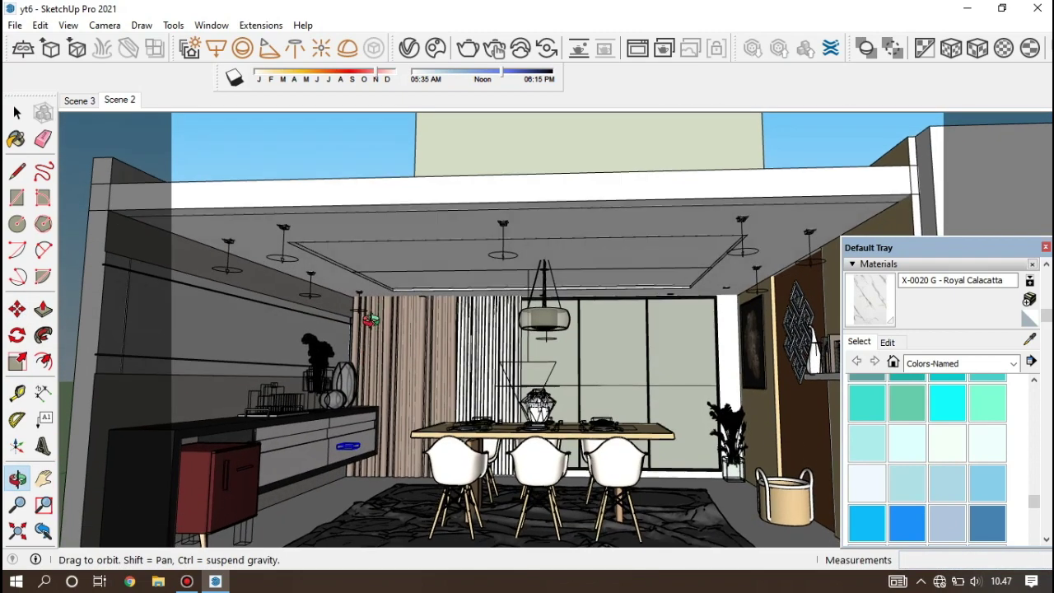
pyautogui.scroll(1, 363, 354)
pyautogui.scroll(2, 367, 318)
pyautogui.scroll(2, 366, 319)
pyautogui.scroll(1, 362, 300)
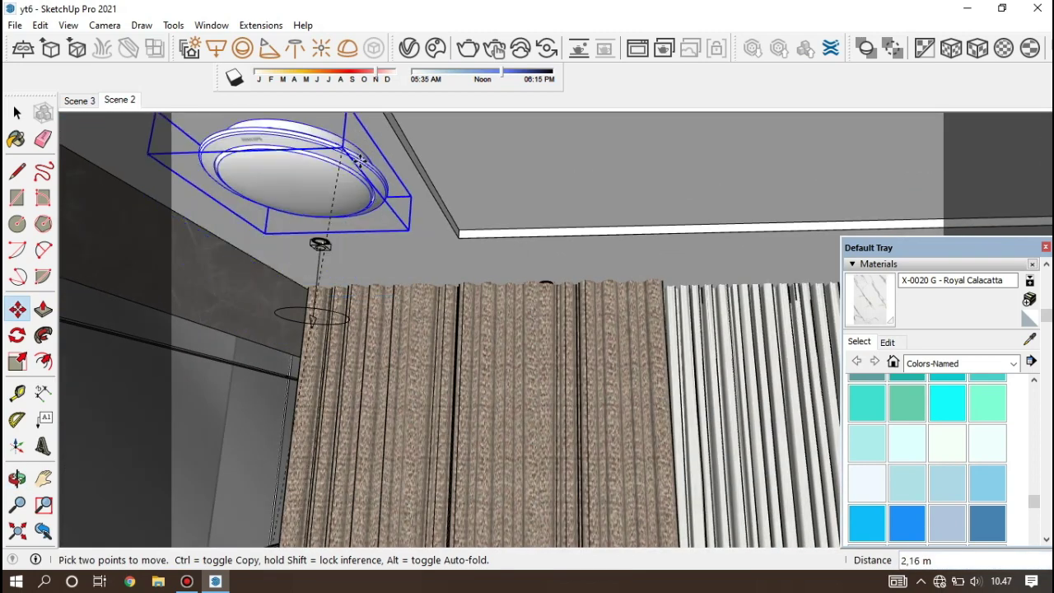
# Set the lamp flush against the ceiling fitting above the curtain, then deselect it.
pyautogui.moveTo(335, 293)
pyautogui.mouseDown(button='middle')
pyautogui.moveTo(320, 244)
pyautogui.moveTo(439, 199)
pyautogui.mouseUp(button='middle')
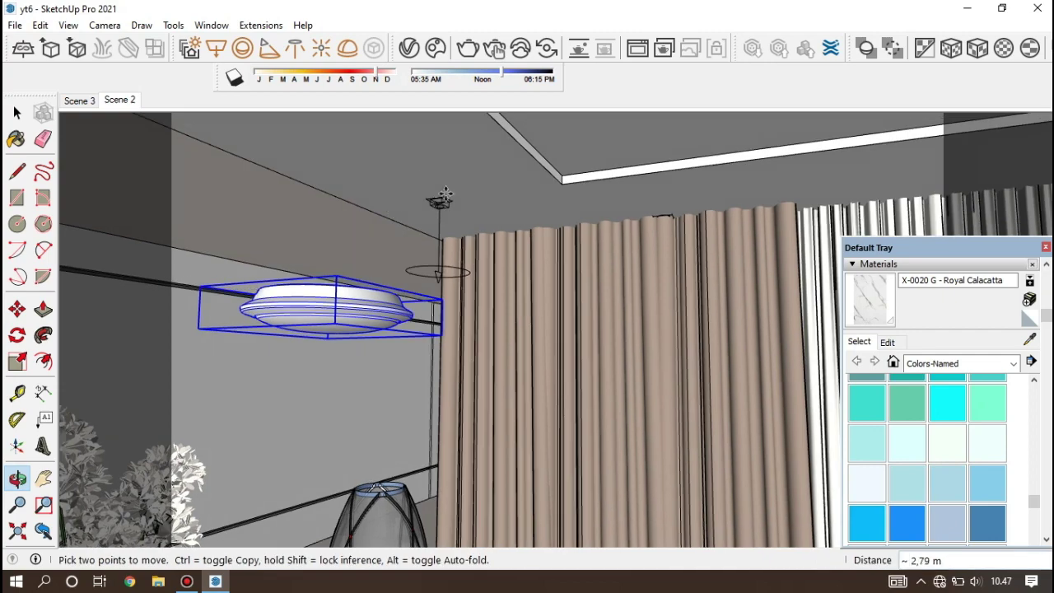
pyautogui.scroll(2, 446, 195)
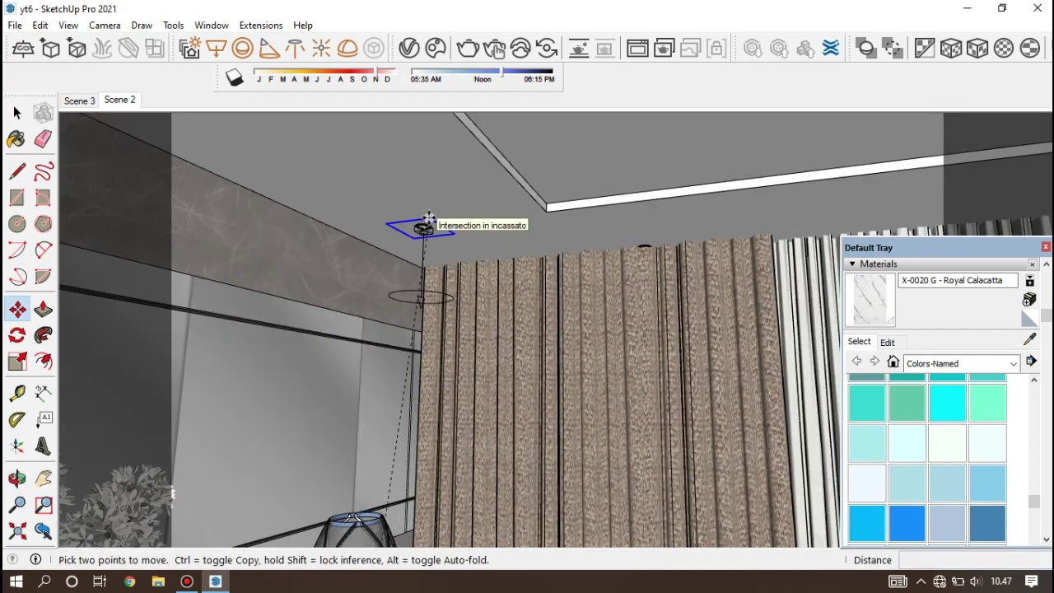
pyautogui.scroll(1, 424, 223)
pyautogui.scroll(1, 426, 226)
pyautogui.scroll(1, 429, 233)
pyautogui.scroll(1, 432, 237)
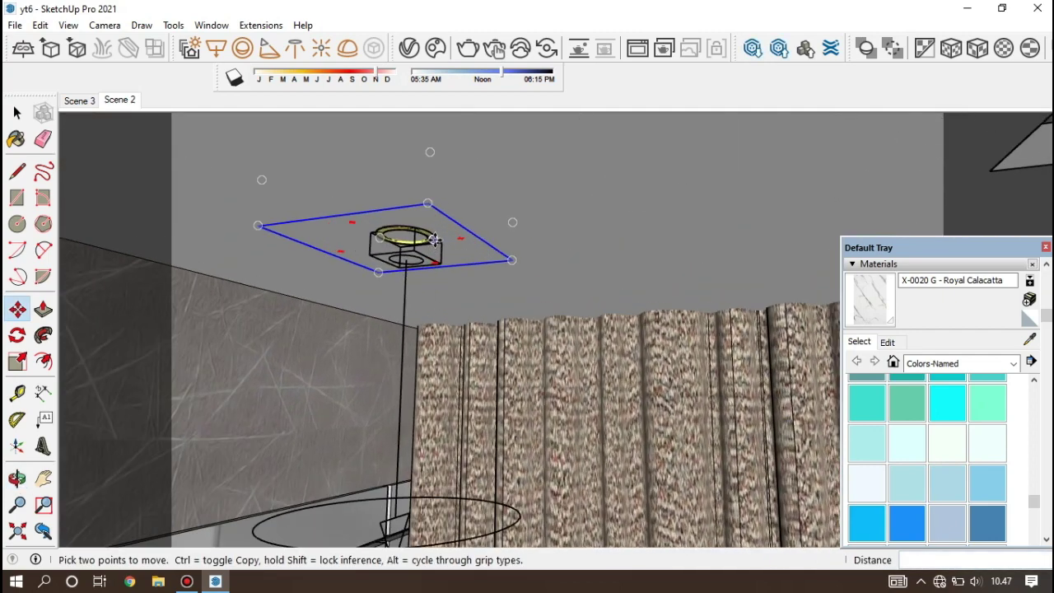
pyautogui.scroll(1, 434, 229)
pyautogui.click(431, 236)
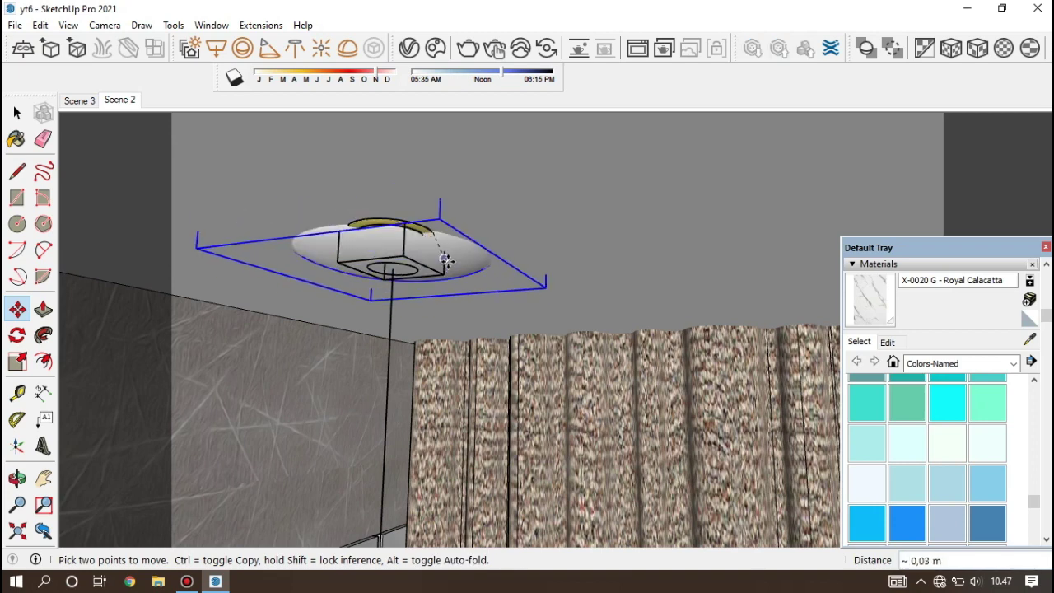
pyautogui.click(443, 261)
pyautogui.click(17, 113)
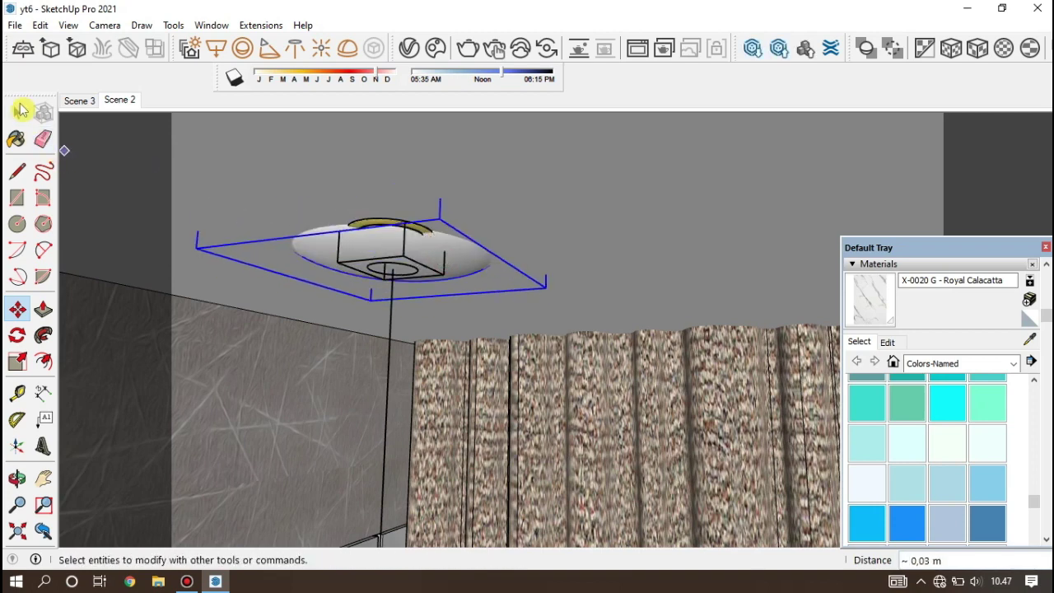
pyautogui.click(371, 229)
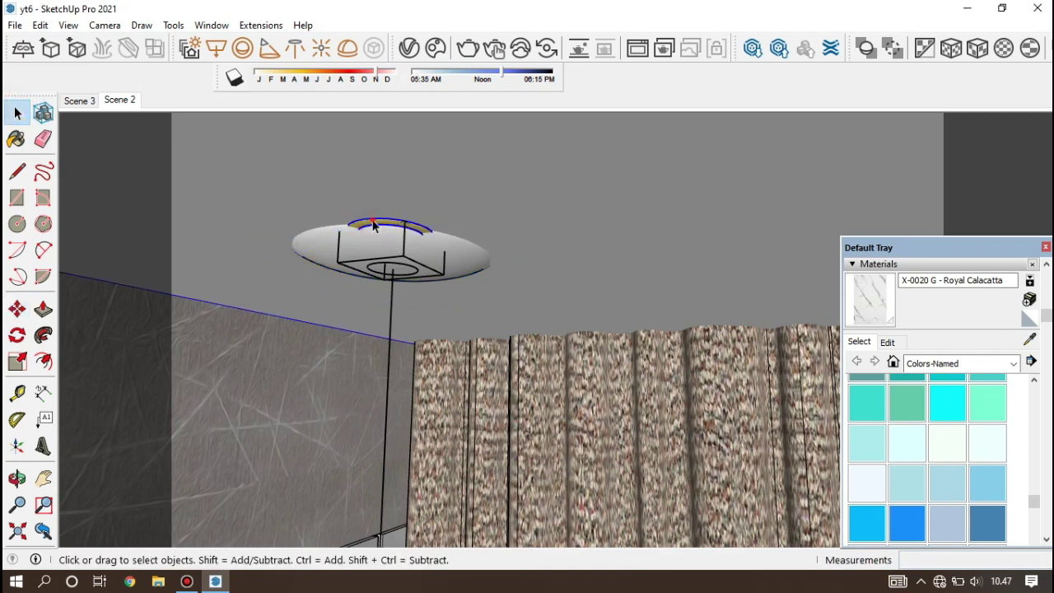
# Select the whole lamp group and move it centred onto the ceiling fitting.
pyautogui.doubleClick(372, 226)
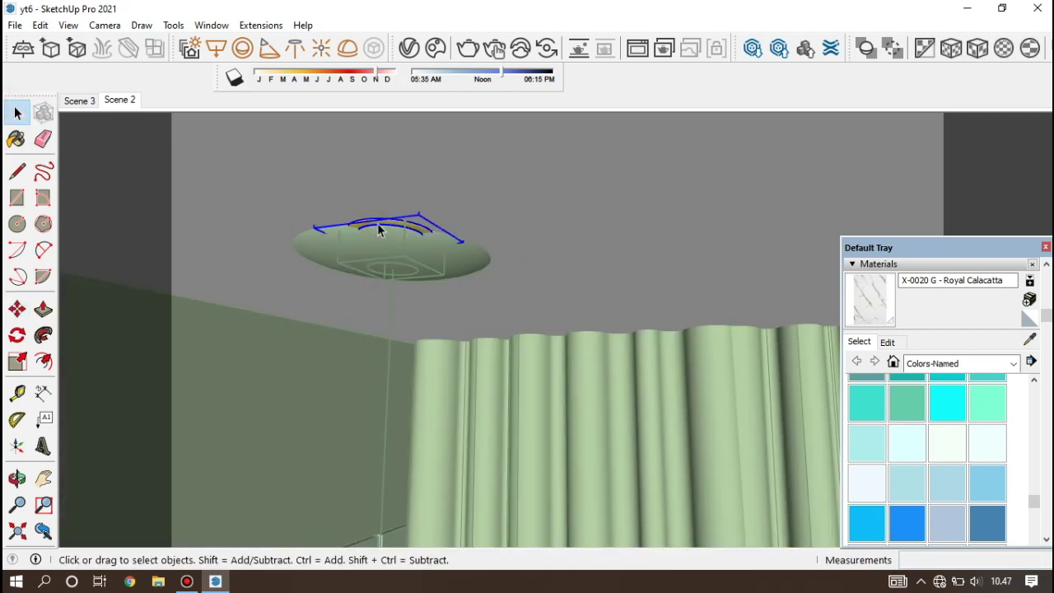
pyautogui.press('Escape')
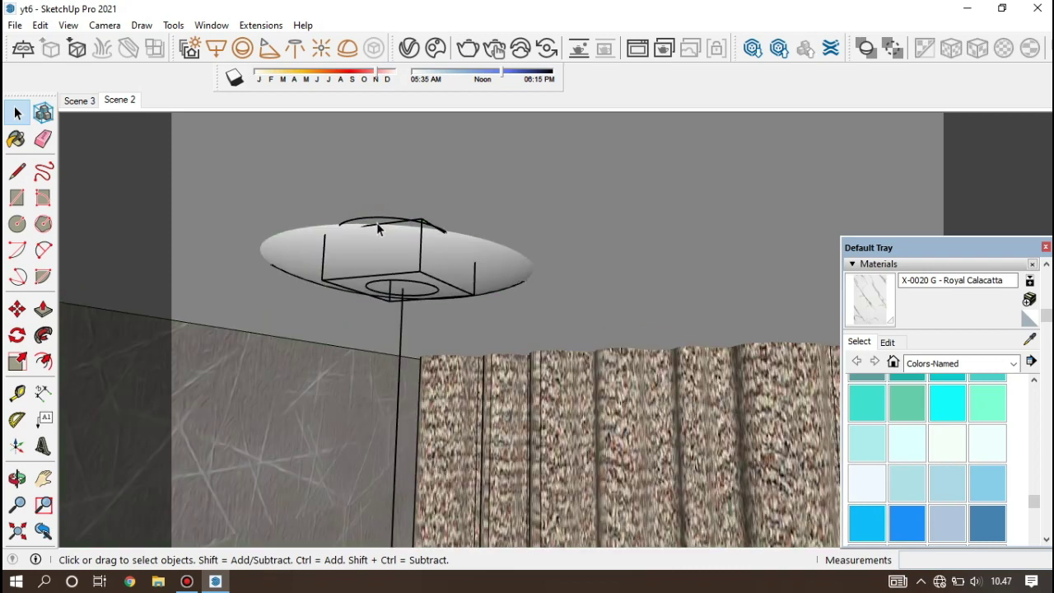
pyautogui.click(396, 258)
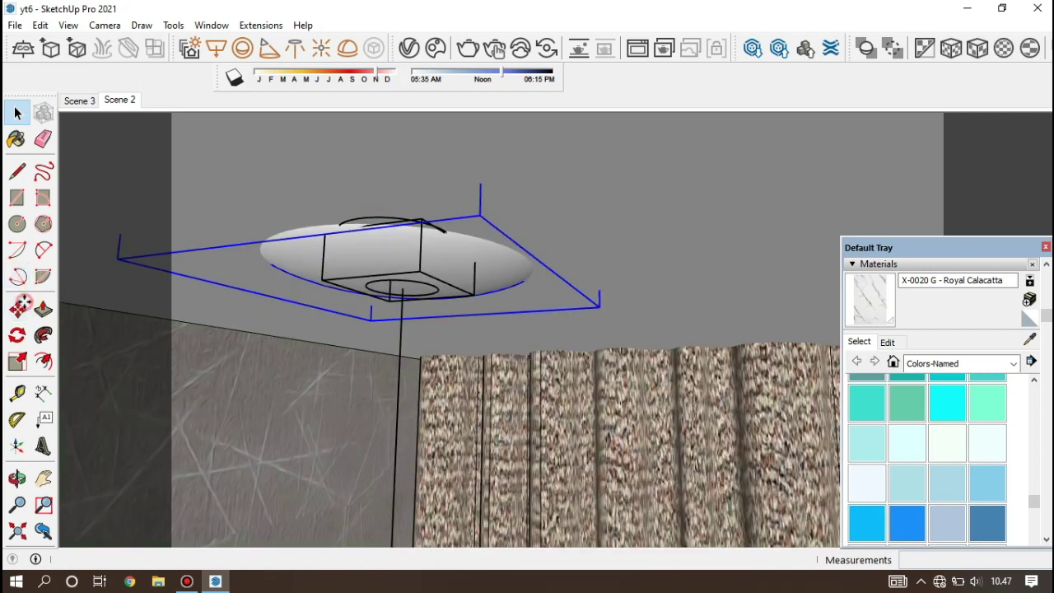
pyautogui.click(16, 308)
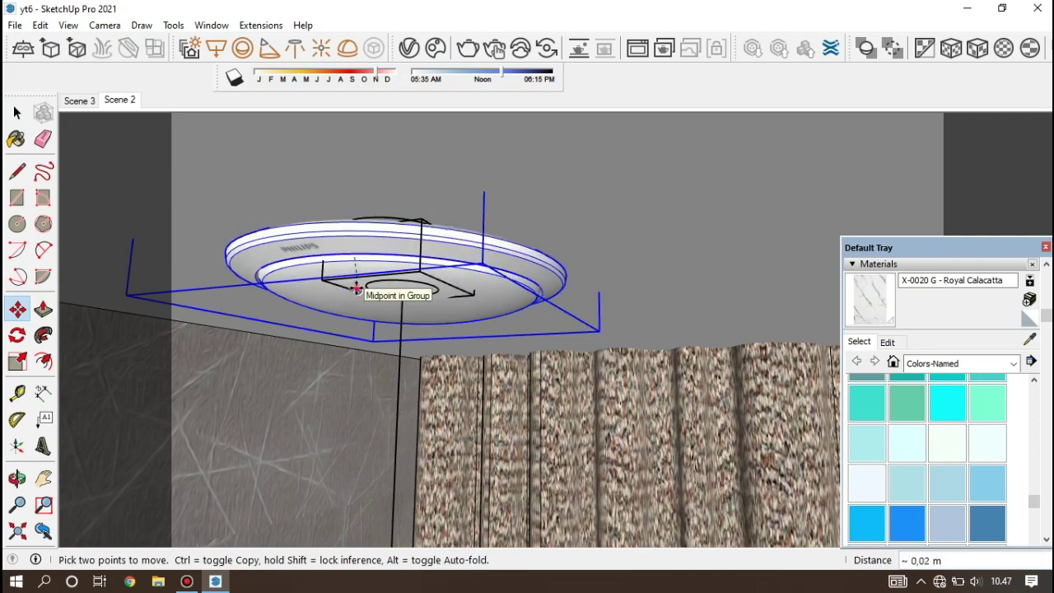
pyautogui.moveTo(355, 288); pyautogui.dragTo(398, 275, button='middle')
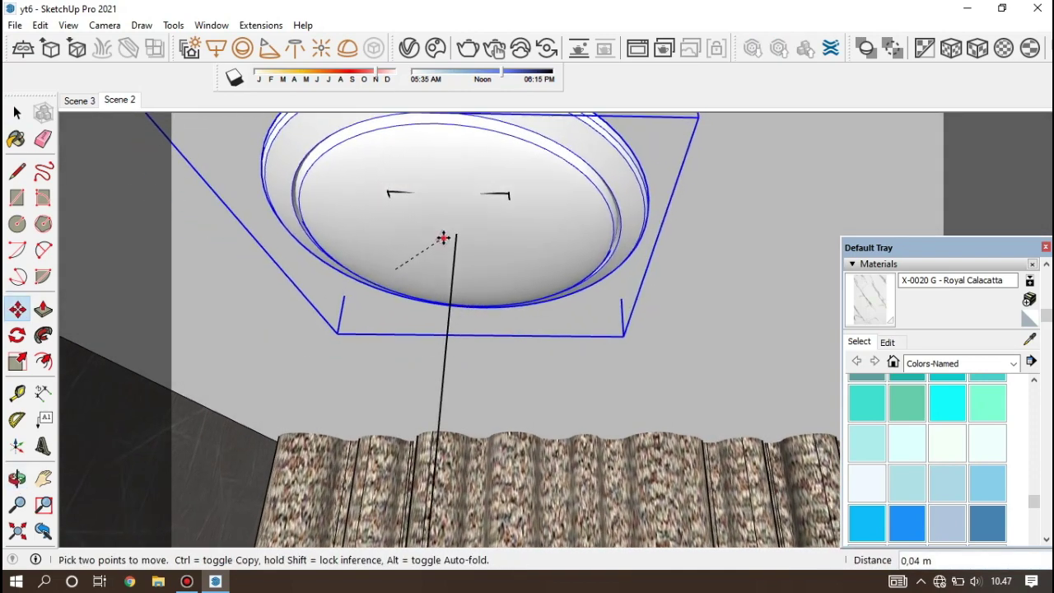
pyautogui.click(443, 238)
# Orbit around the ceiling lamp, then to a low view facing the dining table.
pyautogui.scroll(-2, 370, 251)
pyautogui.scroll(-2, 370, 265)
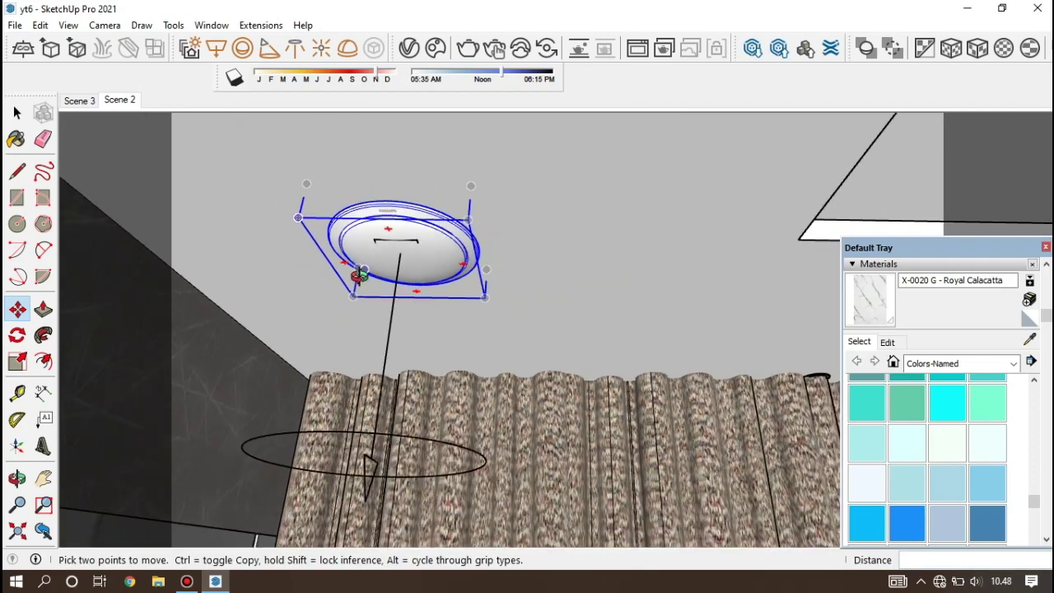
pyautogui.moveTo(360, 276)
pyautogui.mouseDown(button='middle')
pyautogui.moveTo(235, 289)
pyautogui.moveTo(228, 271)
pyautogui.moveTo(329, 242)
pyautogui.moveTo(330, 262)
pyautogui.mouseUp(button='middle')
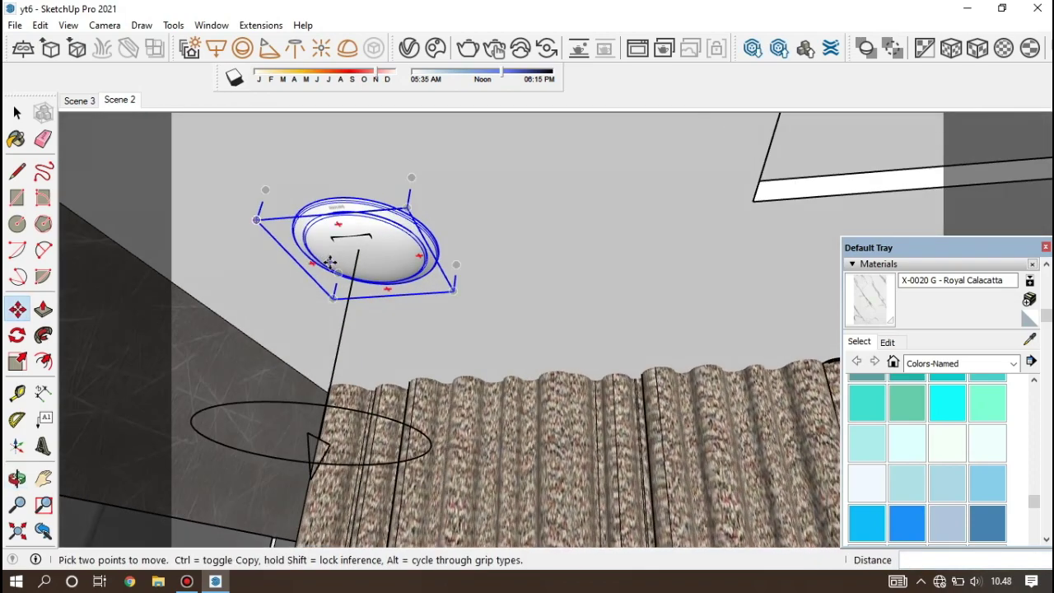
pyautogui.scroll(-2, 329, 262)
pyautogui.scroll(-2, 332, 271)
pyautogui.scroll(-1, 335, 289)
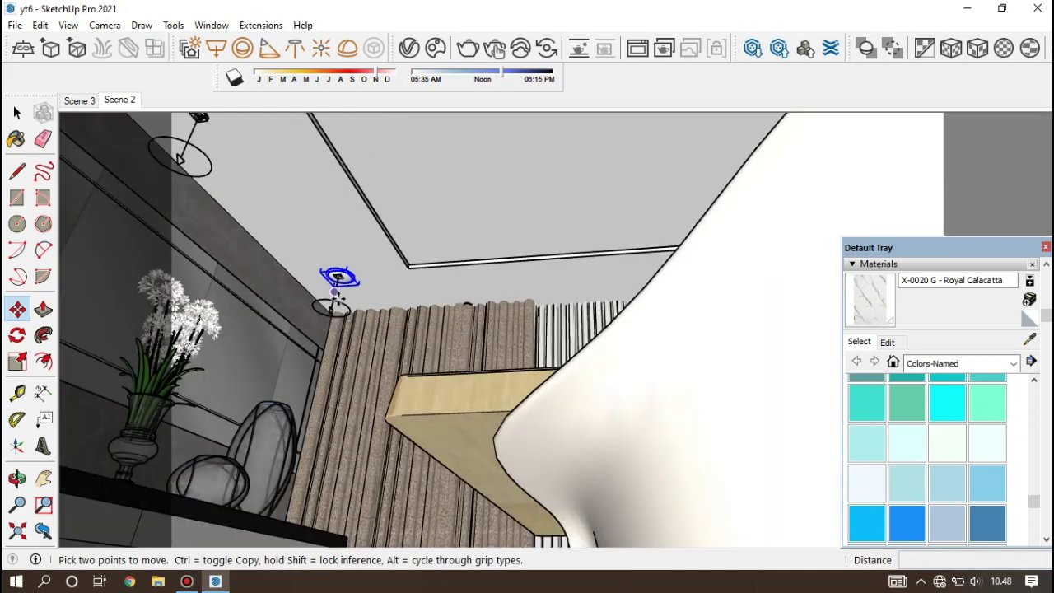
pyautogui.scroll(-3, 334, 292)
pyautogui.moveTo(337, 284); pyautogui.dragTo(371, 326, button='middle')
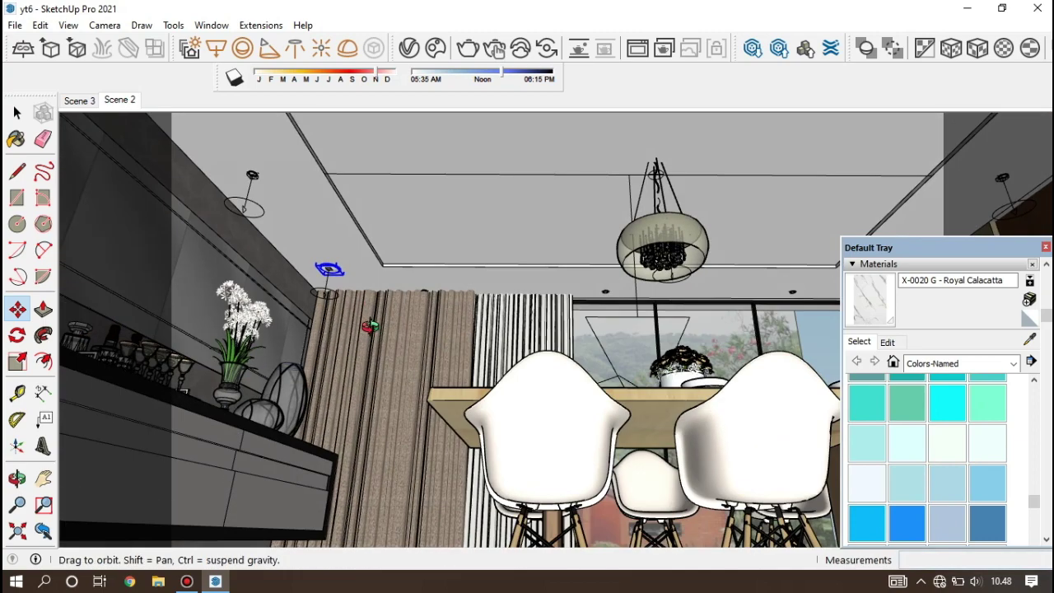
pyautogui.scroll(1, 305, 232)
pyautogui.scroll(2, 305, 235)
pyautogui.scroll(2, 315, 242)
pyautogui.scroll(1, 324, 261)
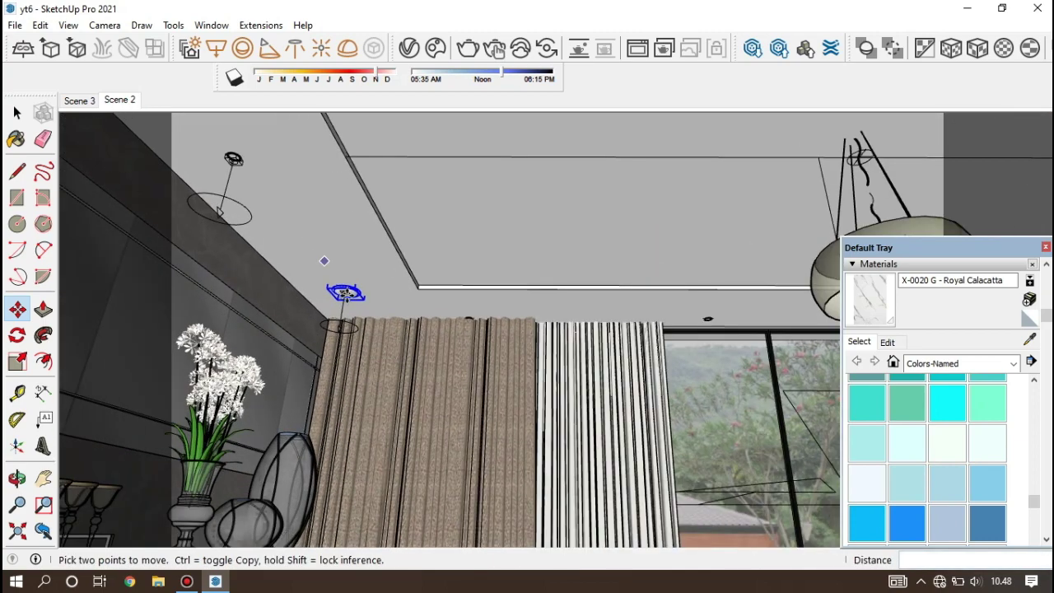
pyautogui.scroll(1, 344, 293)
pyautogui.scroll(1, 342, 286)
pyautogui.scroll(1, 349, 284)
# Copy the small ceiling lamp onto the first ceiling fixture with Move and Ctrl.
pyautogui.scroll(1, 356, 285)
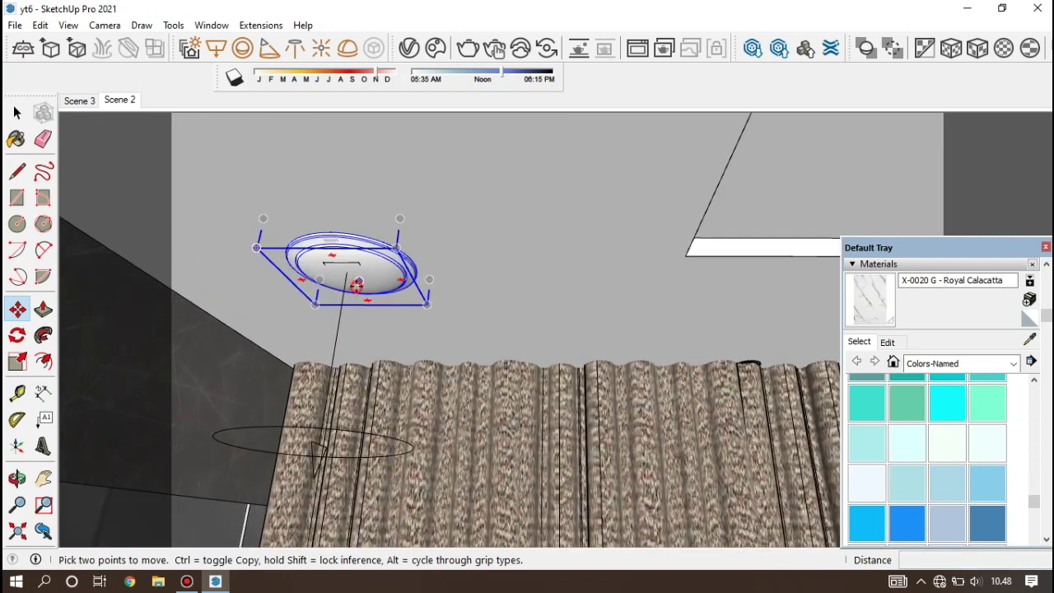
pyautogui.press('ctrl')
pyautogui.click(356, 285)
pyautogui.scroll(-1, 356, 284)
pyautogui.scroll(-2, 355, 284)
pyautogui.scroll(-2, 355, 282)
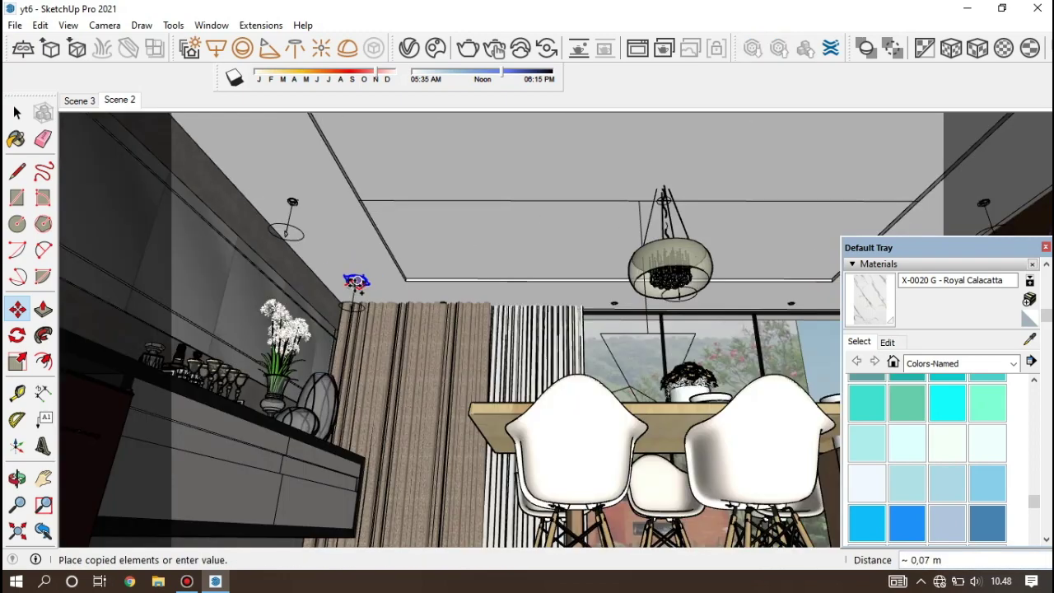
pyautogui.scroll(-1, 356, 281)
pyautogui.scroll(1, 306, 228)
pyautogui.scroll(2, 305, 228)
pyautogui.scroll(2, 306, 228)
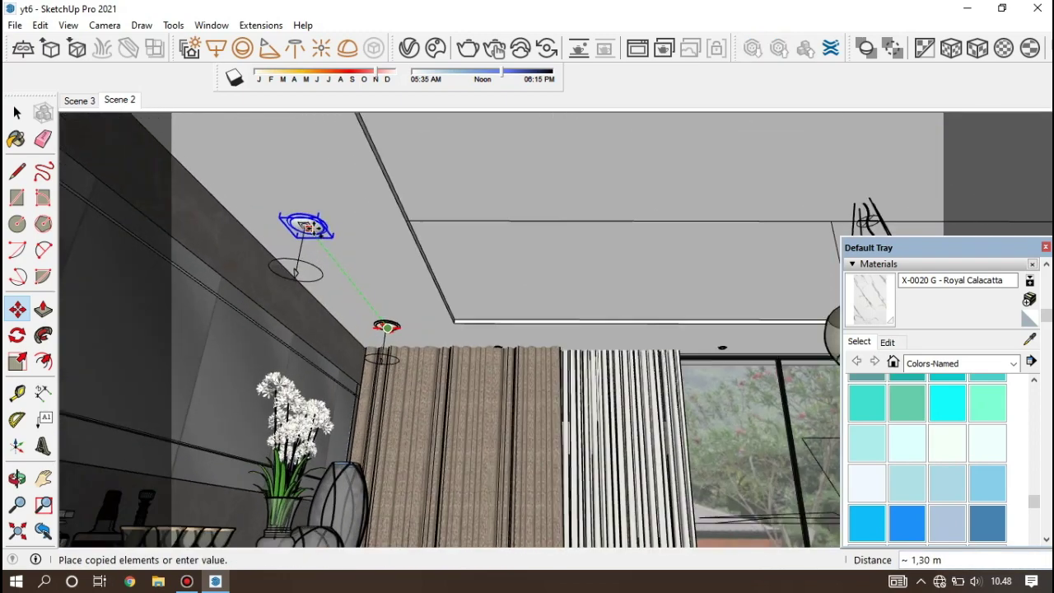
pyautogui.scroll(2, 305, 228)
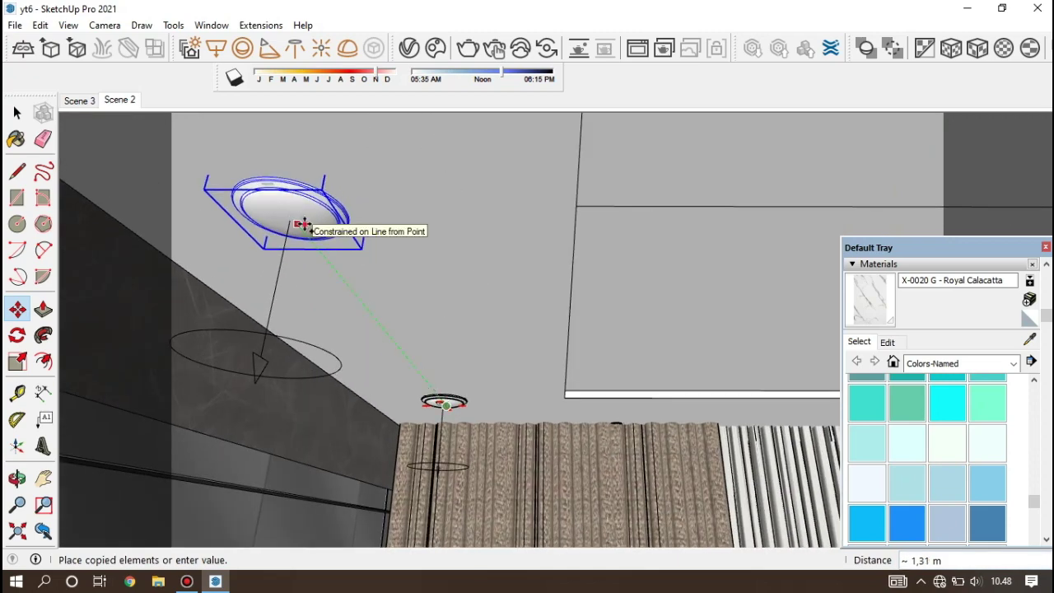
pyautogui.scroll(-1, 303, 225)
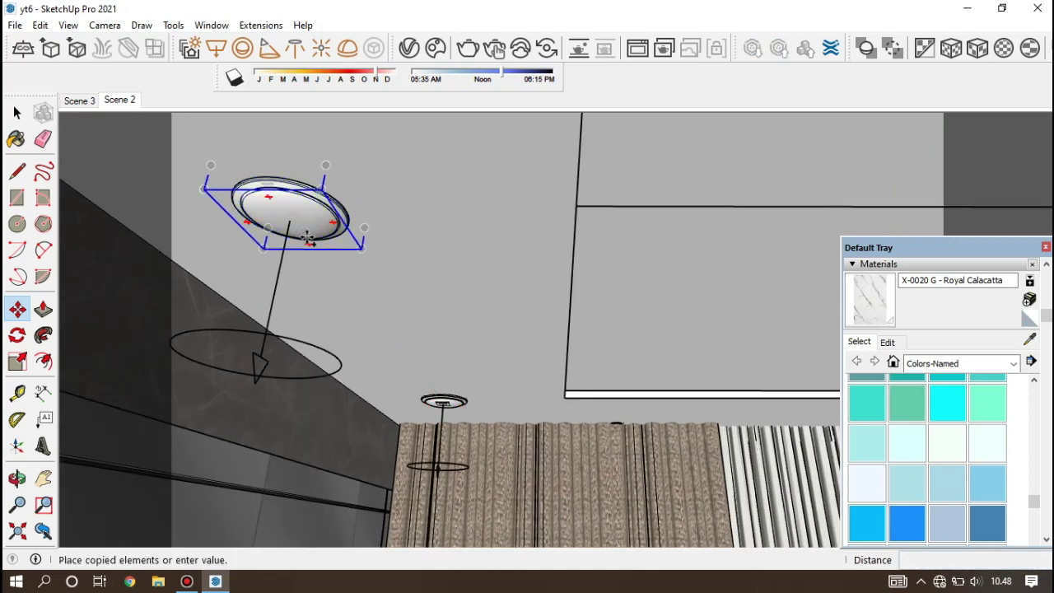
pyautogui.scroll(-3, 307, 231)
pyautogui.scroll(-1, 307, 235)
pyautogui.scroll(-2, 307, 235)
pyautogui.scroll(-2, 305, 235)
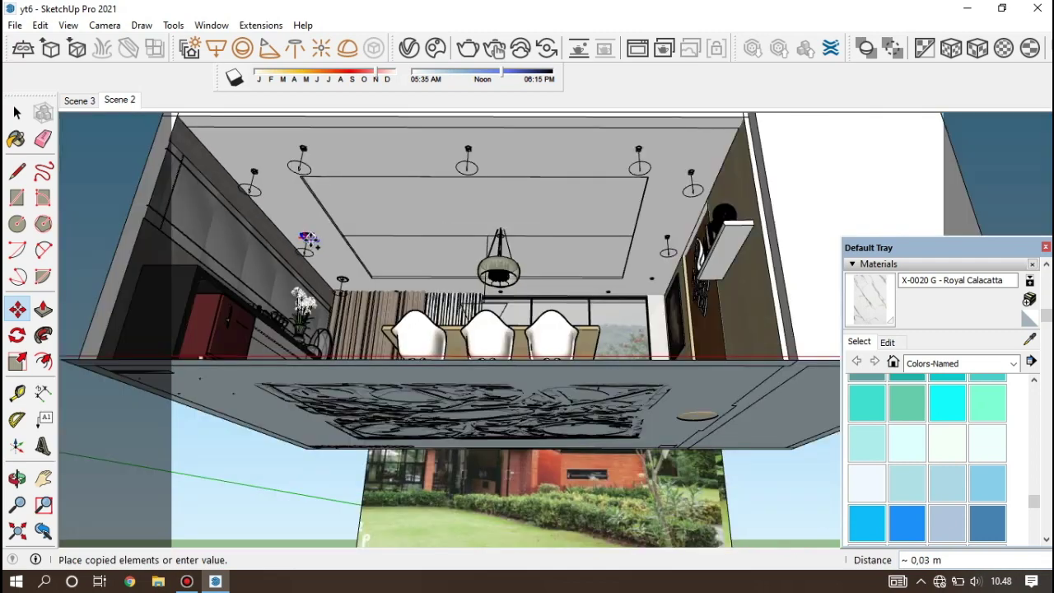
pyautogui.scroll(-1, 305, 236)
pyautogui.scroll(2, 305, 236)
pyautogui.scroll(2, 306, 205)
pyautogui.scroll(1, 280, 185)
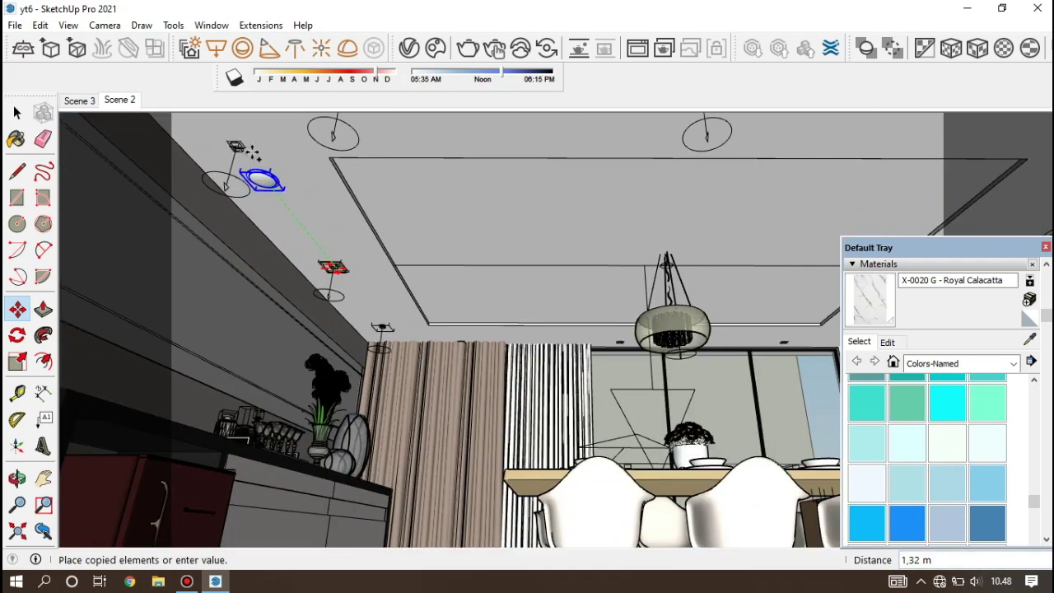
pyautogui.scroll(1, 256, 169)
pyautogui.scroll(1, 228, 135)
pyautogui.scroll(1, 229, 140)
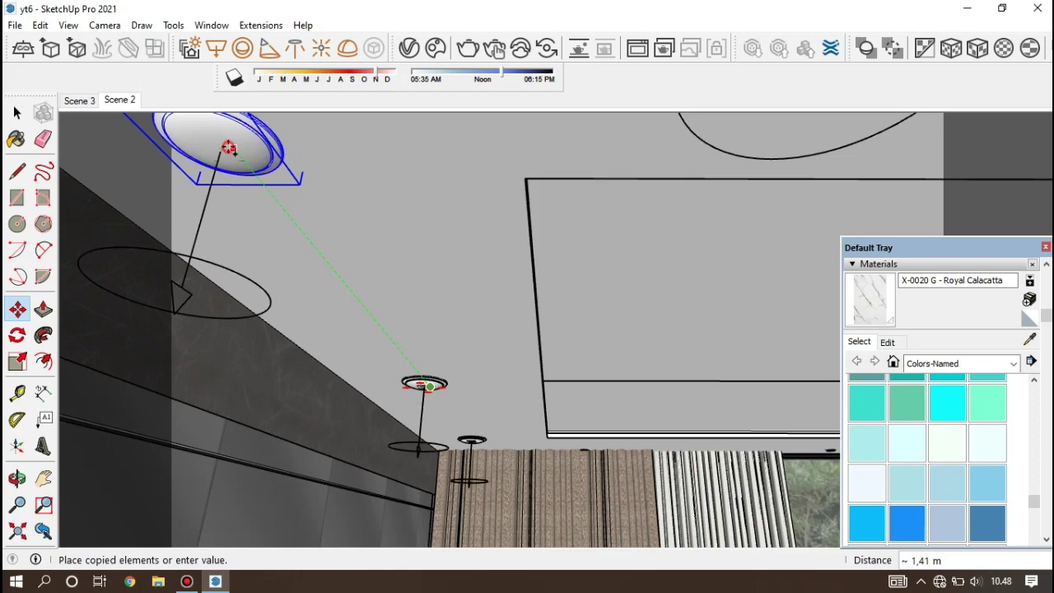
pyautogui.click(228, 148)
# Copy the ceiling light onto the next ceiling fixture.
pyautogui.scroll(-3, 272, 252)
pyautogui.moveTo(273, 252)
pyautogui.mouseDown(button='middle')
pyautogui.moveTo(109, 179)
pyautogui.moveTo(176, 189)
pyautogui.moveTo(223, 278)
pyautogui.moveTo(261, 284)
pyautogui.mouseUp(button='middle')
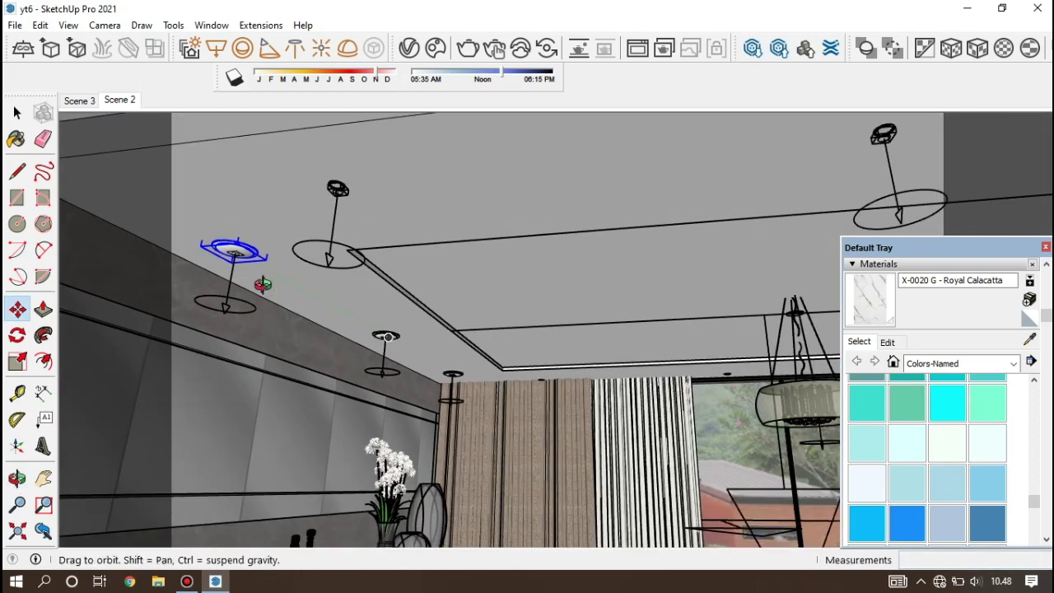
pyautogui.scroll(2, 248, 217)
pyautogui.scroll(2, 273, 221)
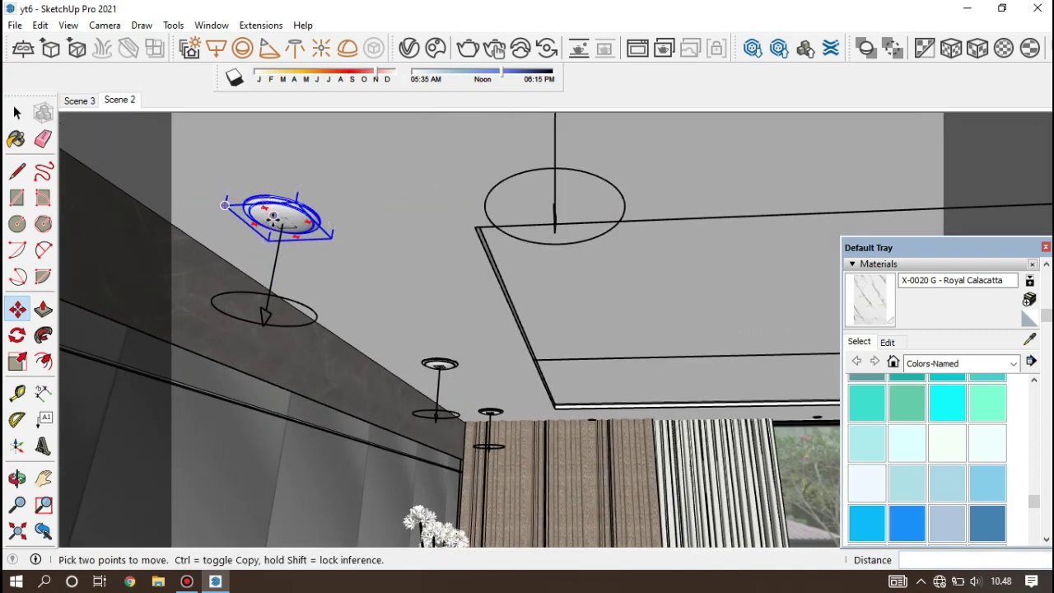
pyautogui.press('ctrl')
pyautogui.click(273, 220)
pyautogui.moveTo(272, 220); pyautogui.dragTo(313, 195, button='middle')
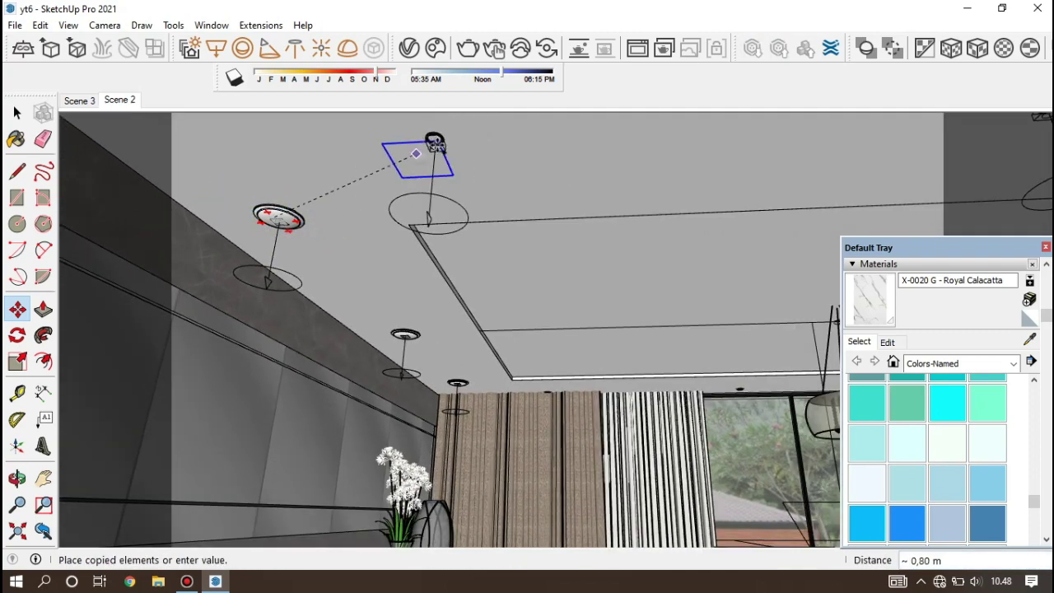
pyautogui.scroll(2, 435, 144)
pyautogui.scroll(2, 435, 142)
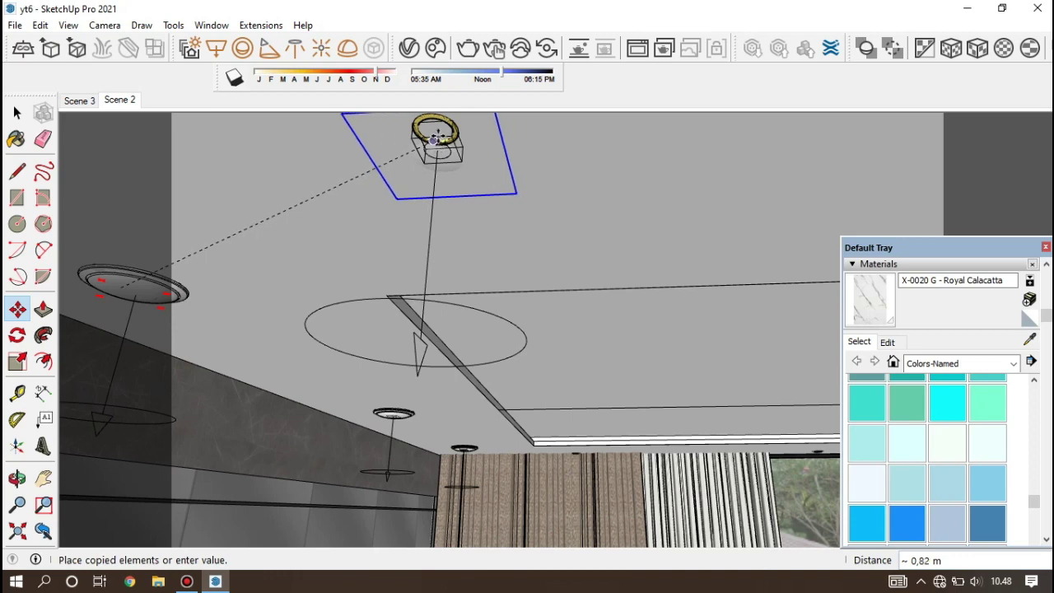
pyautogui.click(437, 141)
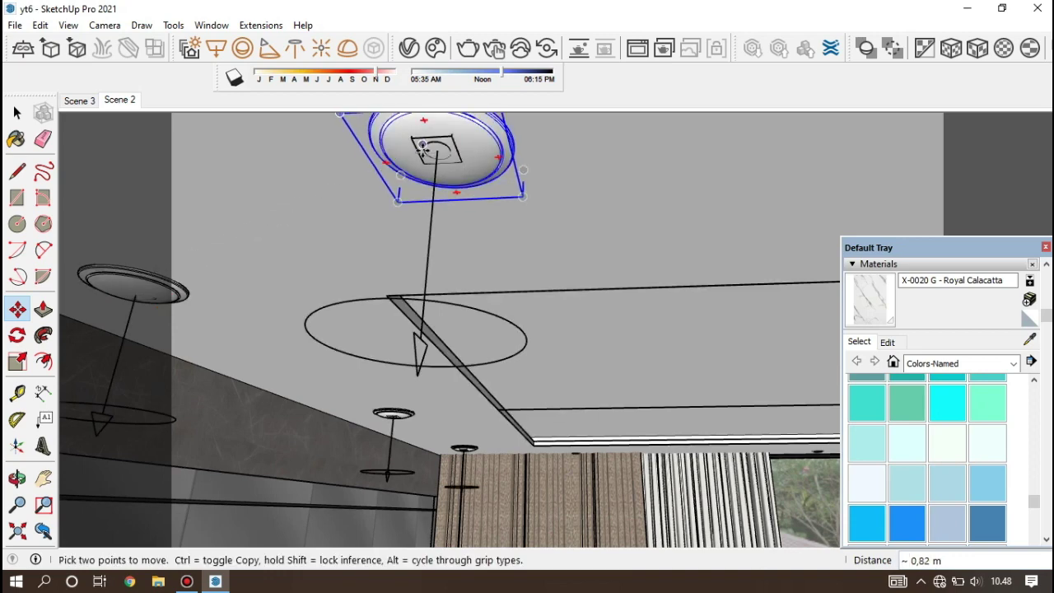
# Place two more lamp copies on the ceiling fixtures, including the far one.
pyautogui.click(423, 148)
pyautogui.scroll(-2, 336, 198)
pyautogui.scroll(-1, 337, 198)
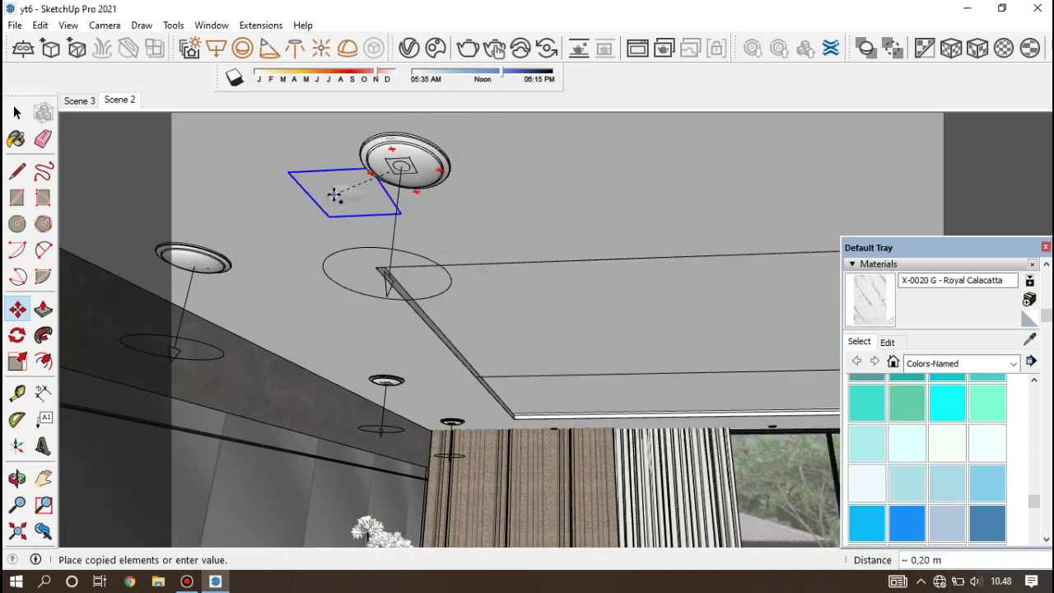
pyautogui.scroll(-2, 330, 176)
pyautogui.scroll(-2, 278, 176)
pyautogui.scroll(-1, 271, 176)
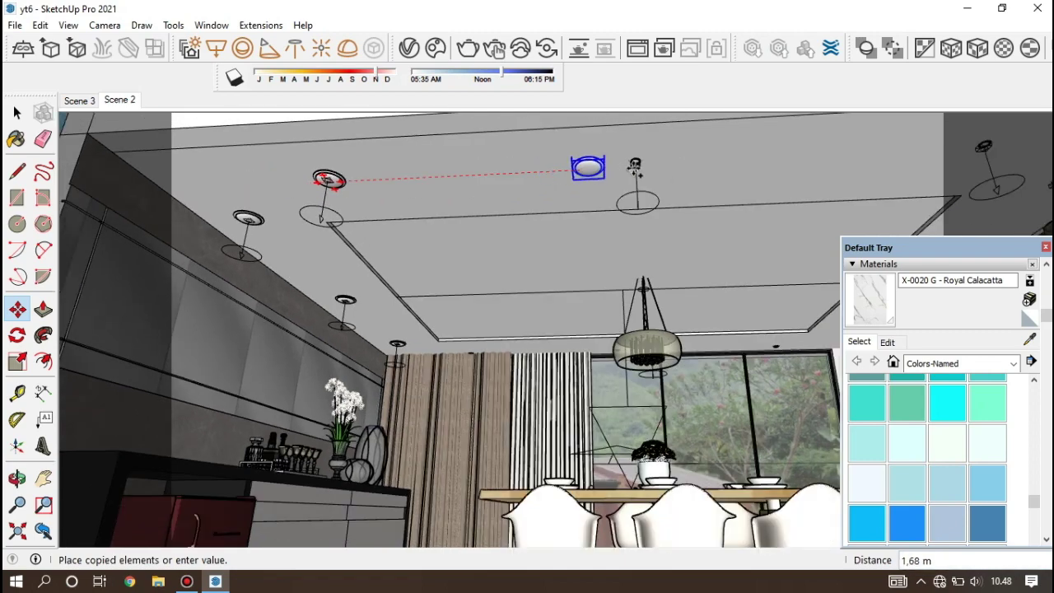
pyautogui.scroll(1, 639, 164)
pyautogui.scroll(1, 642, 166)
pyautogui.scroll(1, 646, 167)
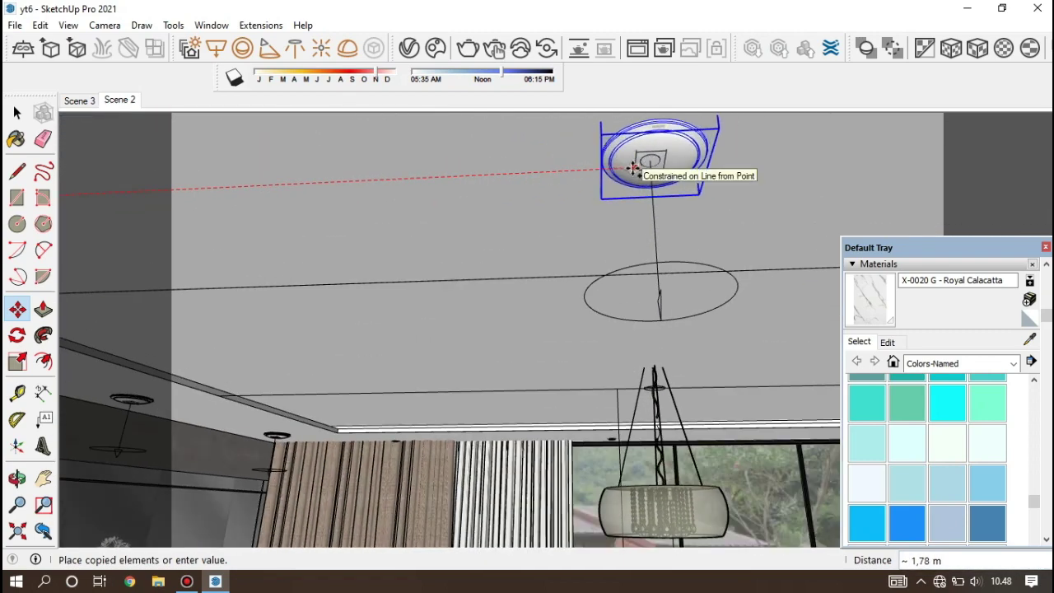
pyautogui.click(630, 168)
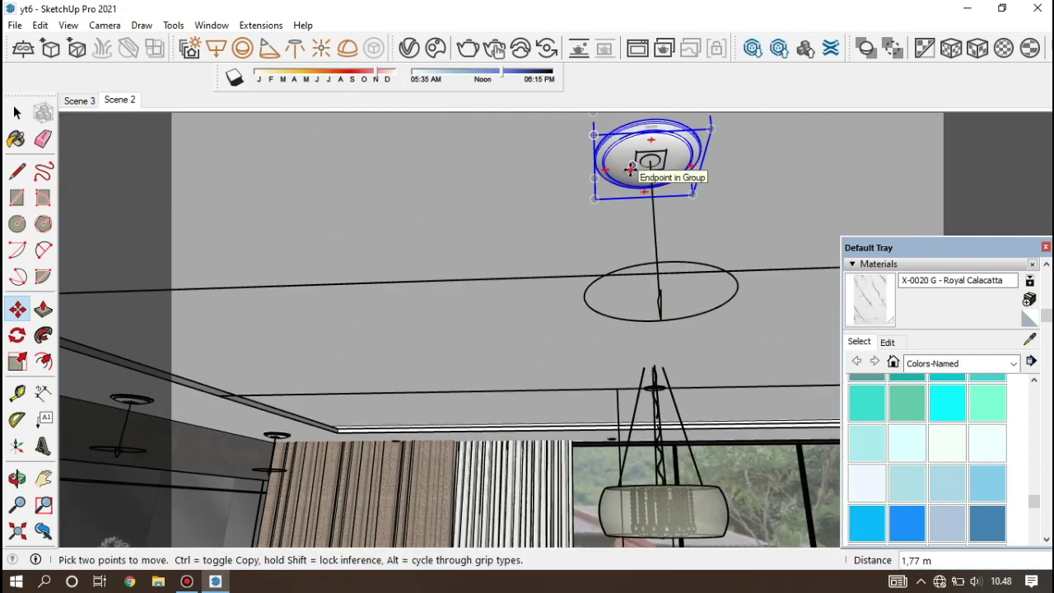
pyautogui.click(630, 168)
pyautogui.scroll(-1, 494, 196)
pyautogui.scroll(-1, 490, 199)
pyautogui.scroll(-2, 494, 199)
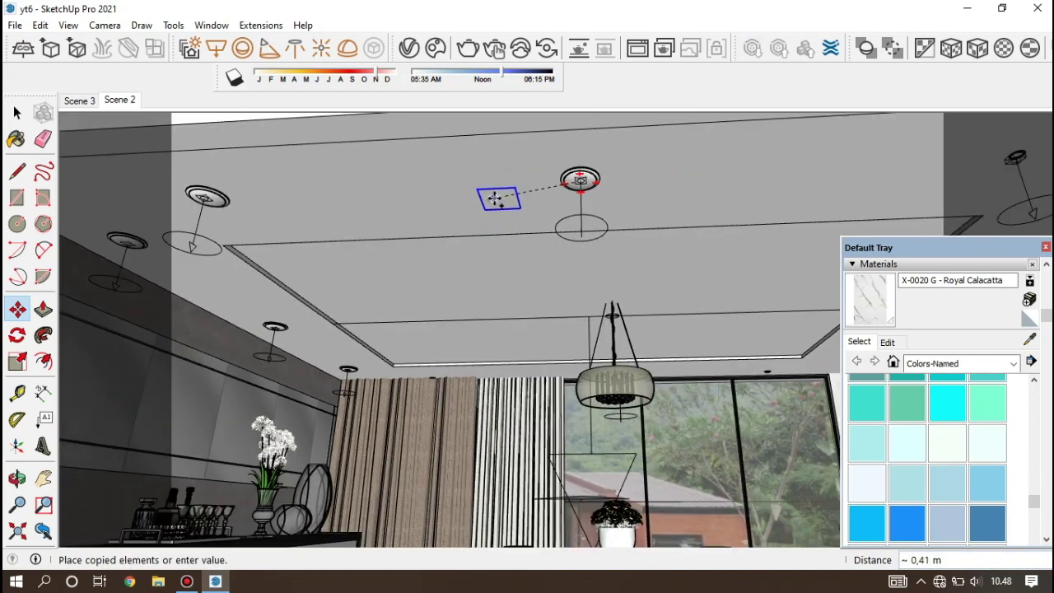
pyautogui.scroll(-2, 494, 198)
pyautogui.scroll(-1, 498, 194)
pyautogui.scroll(-1, 502, 193)
pyautogui.scroll(2, 739, 191)
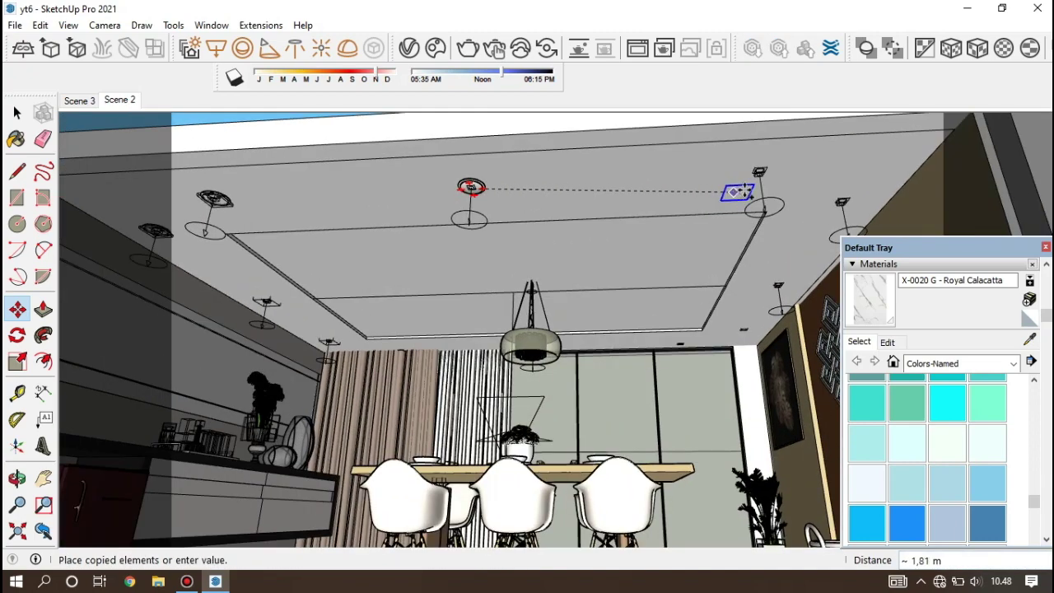
pyautogui.scroll(2, 745, 181)
pyautogui.scroll(2, 752, 171)
pyautogui.scroll(2, 755, 169)
pyautogui.scroll(1, 755, 169)
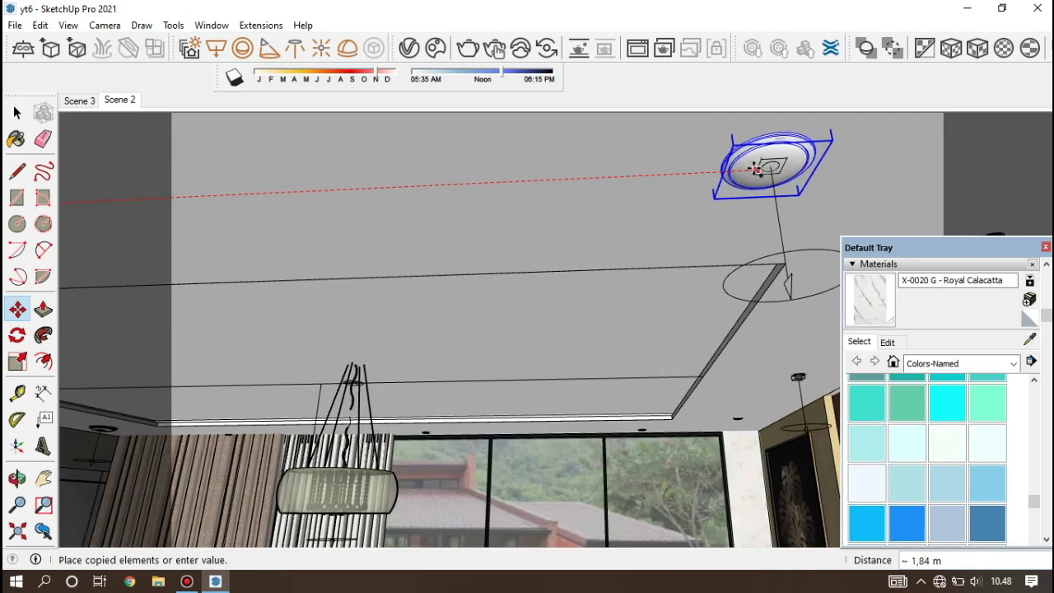
pyautogui.click(755, 168)
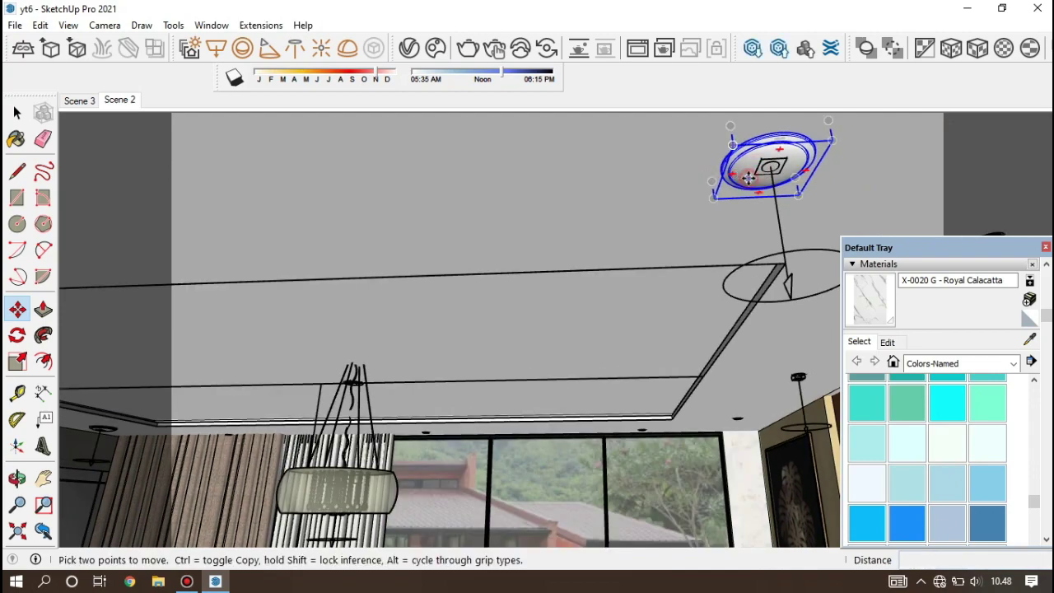
# Add lamp copies on another ceiling fixture and the fixture near the wall.
pyautogui.click(744, 175)
pyautogui.scroll(-3, 643, 189)
pyautogui.scroll(-1, 646, 192)
pyautogui.scroll(1, 560, 212)
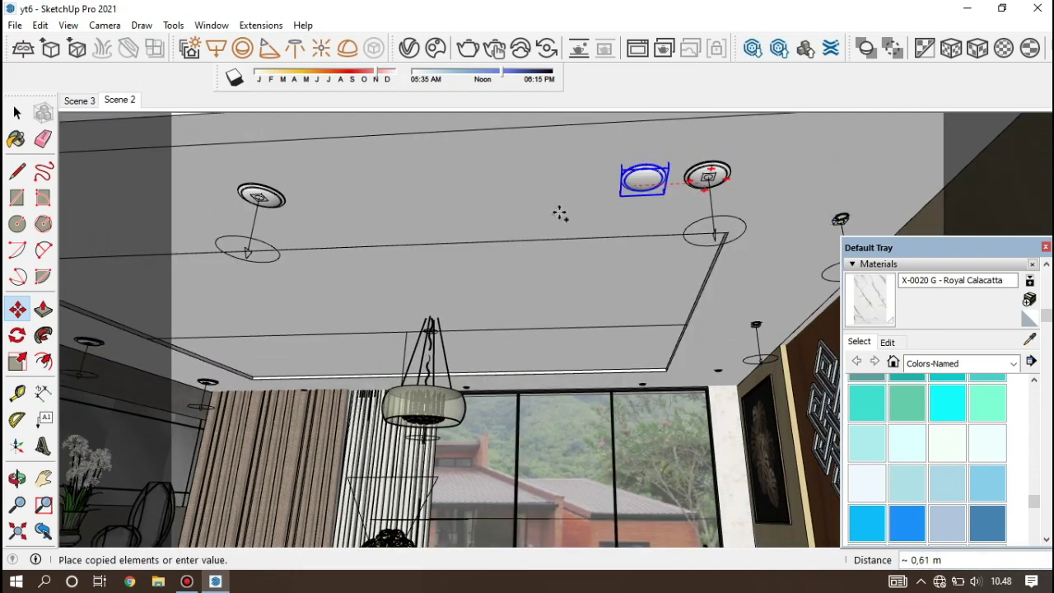
pyautogui.scroll(2, 688, 214)
pyautogui.scroll(1, 741, 224)
pyautogui.scroll(2, 765, 231)
pyautogui.scroll(2, 786, 214)
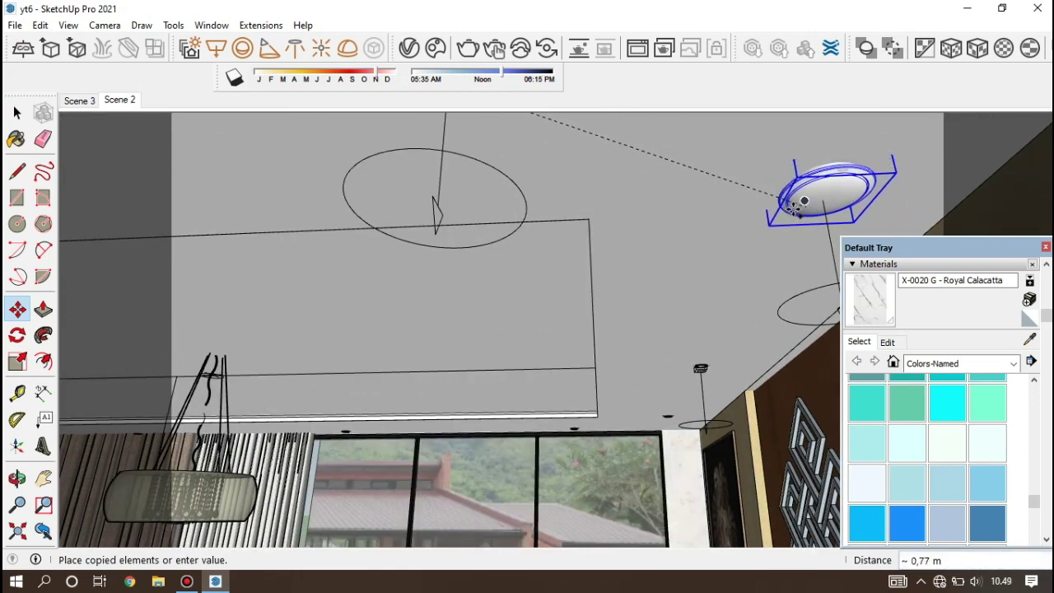
pyautogui.click(793, 205)
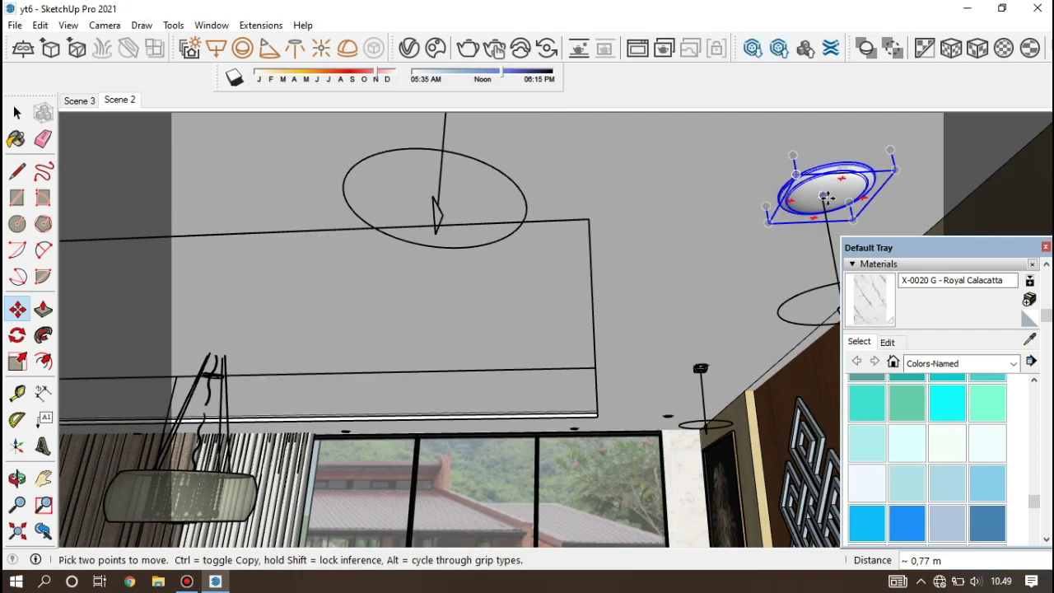
pyautogui.keyDown('ctrl'); pyautogui.click(813, 218); pyautogui.keyUp('ctrl')
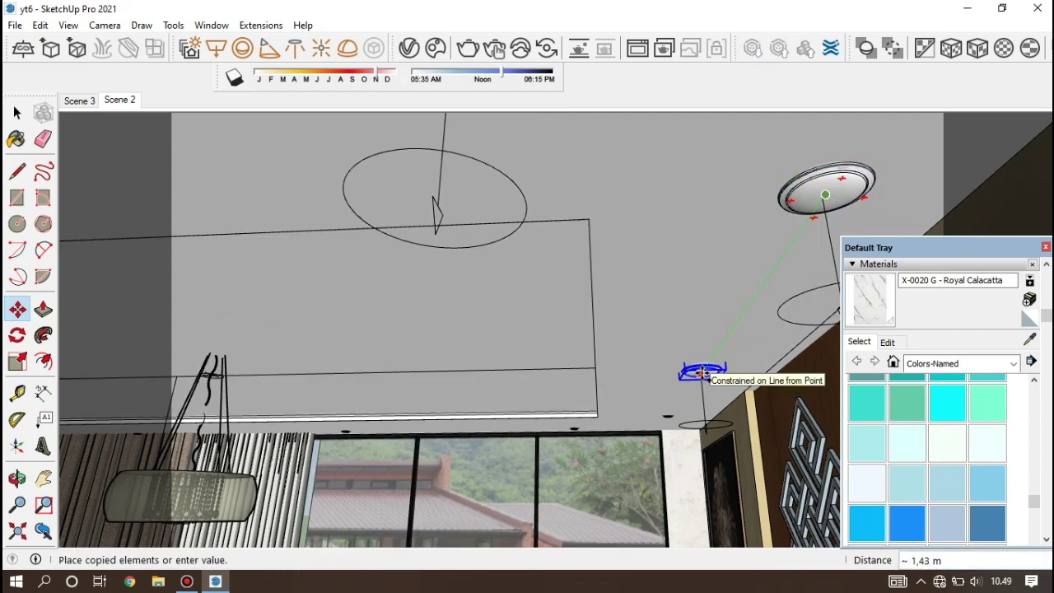
pyautogui.scroll(3, 701, 369)
pyautogui.scroll(2, 699, 372)
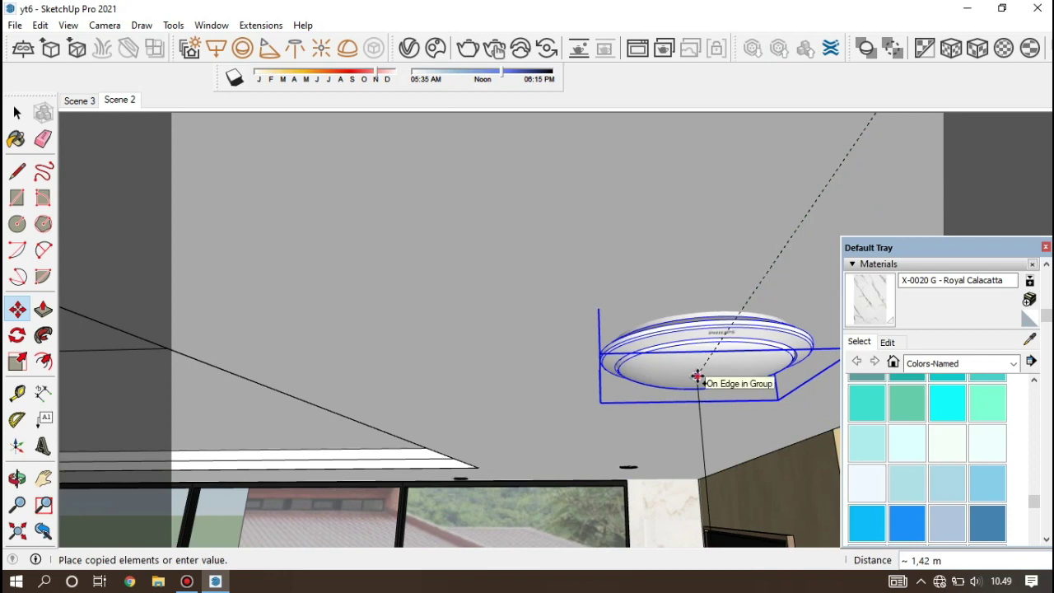
pyautogui.click(697, 377)
# Copy the lamp onto the fixtures near the window, including the small one.
pyautogui.scroll(-2, 700, 343)
pyautogui.moveTo(700, 343)
pyautogui.mouseDown(button='middle')
pyautogui.moveTo(704, 311)
pyautogui.moveTo(691, 344)
pyautogui.mouseUp(button='middle')
pyautogui.keyDown('ctrl'); pyautogui.click(711, 305); pyautogui.keyUp('ctrl')
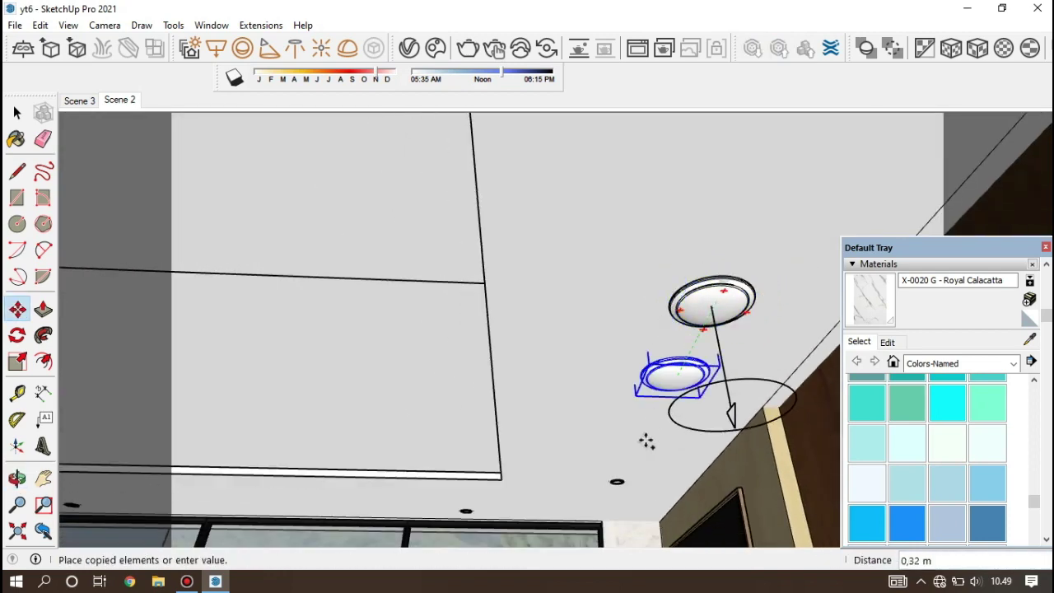
pyautogui.scroll(2, 623, 474)
pyautogui.scroll(3, 617, 482)
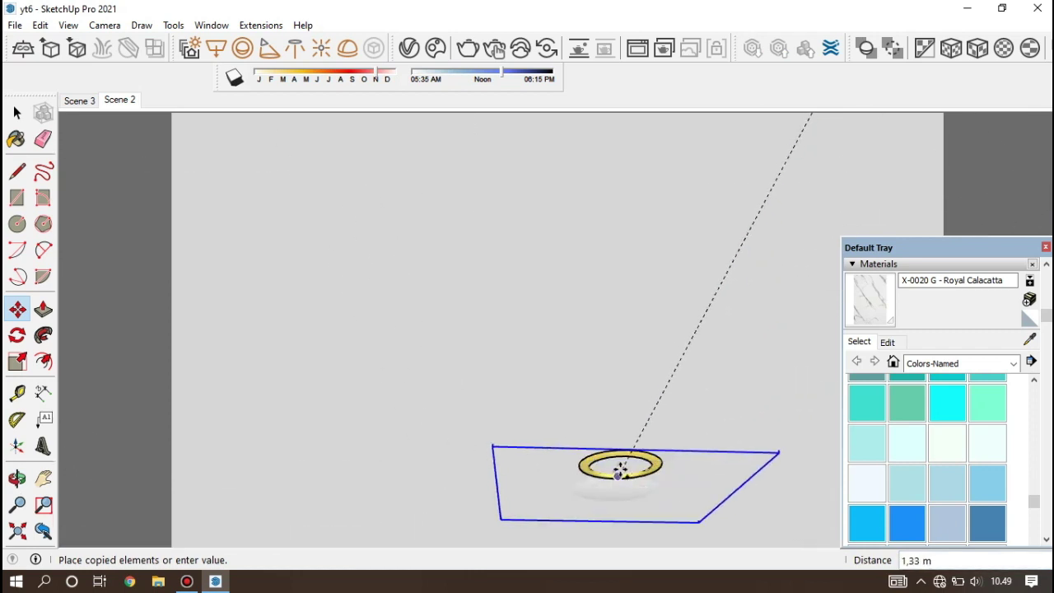
pyautogui.moveTo(616, 461)
pyautogui.mouseDown(button='middle')
pyautogui.moveTo(608, 518)
pyautogui.moveTo(631, 468)
pyautogui.mouseUp(button='middle')
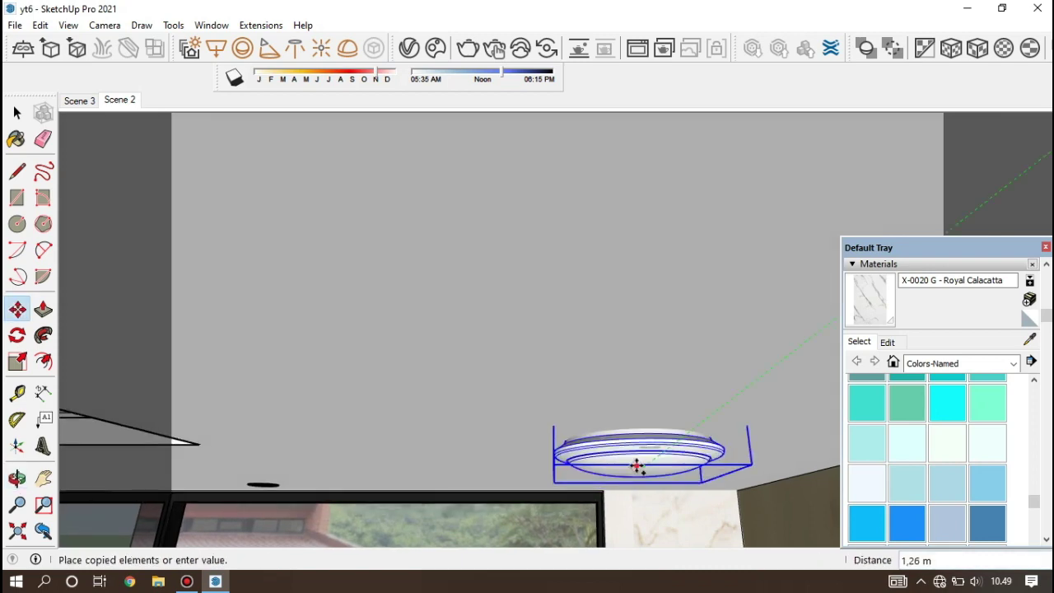
pyautogui.click(636, 466)
pyautogui.moveTo(614, 417)
pyautogui.mouseDown(button='middle')
pyautogui.moveTo(647, 376)
pyautogui.moveTo(622, 319)
pyautogui.moveTo(639, 315)
pyautogui.moveTo(683, 370)
pyautogui.moveTo(700, 373)
pyautogui.mouseUp(button='middle')
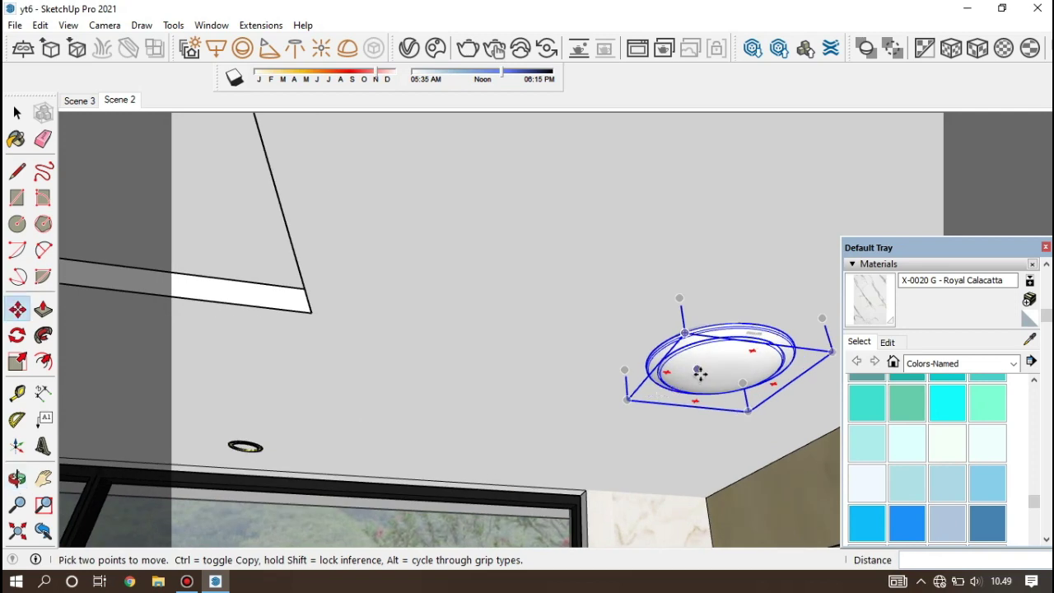
pyautogui.click(699, 373)
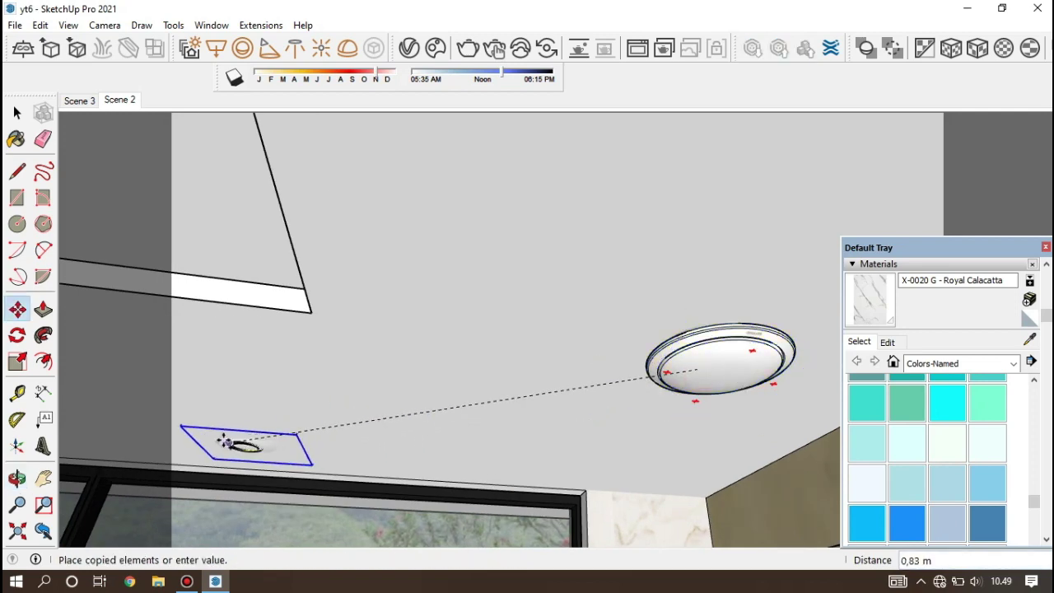
pyautogui.click(224, 440)
# Adjust the new window-side light so it sits flush under the ceiling.
pyautogui.moveTo(305, 425)
pyautogui.mouseDown(button='middle')
pyautogui.moveTo(364, 346)
pyautogui.moveTo(288, 445)
pyautogui.moveTo(280, 424)
pyautogui.mouseUp(button='middle')
pyautogui.scroll(5, 292, 389)
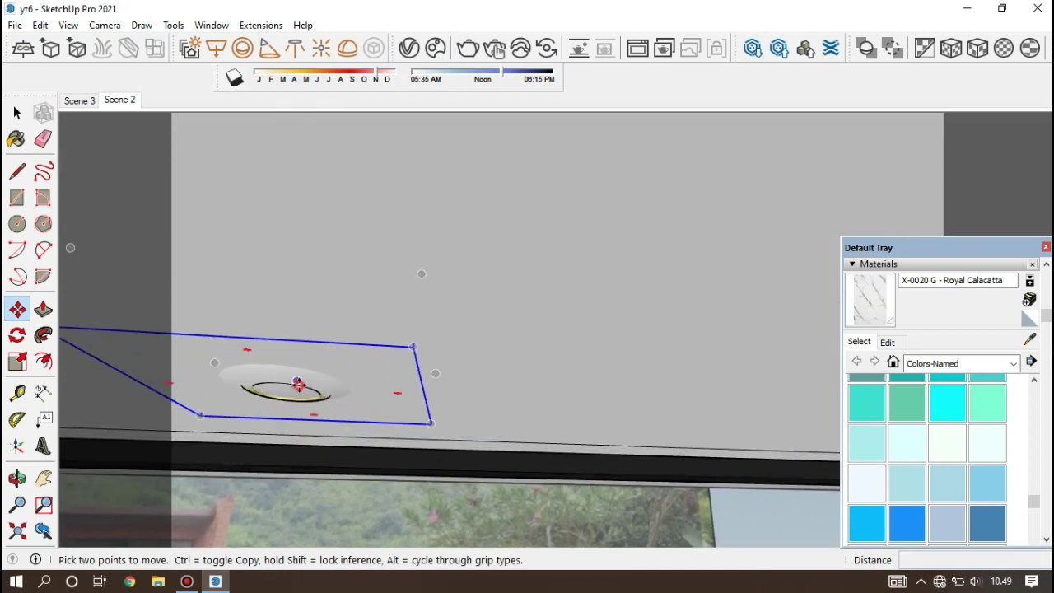
pyautogui.click(298, 384)
pyautogui.scroll(-5, 281, 411)
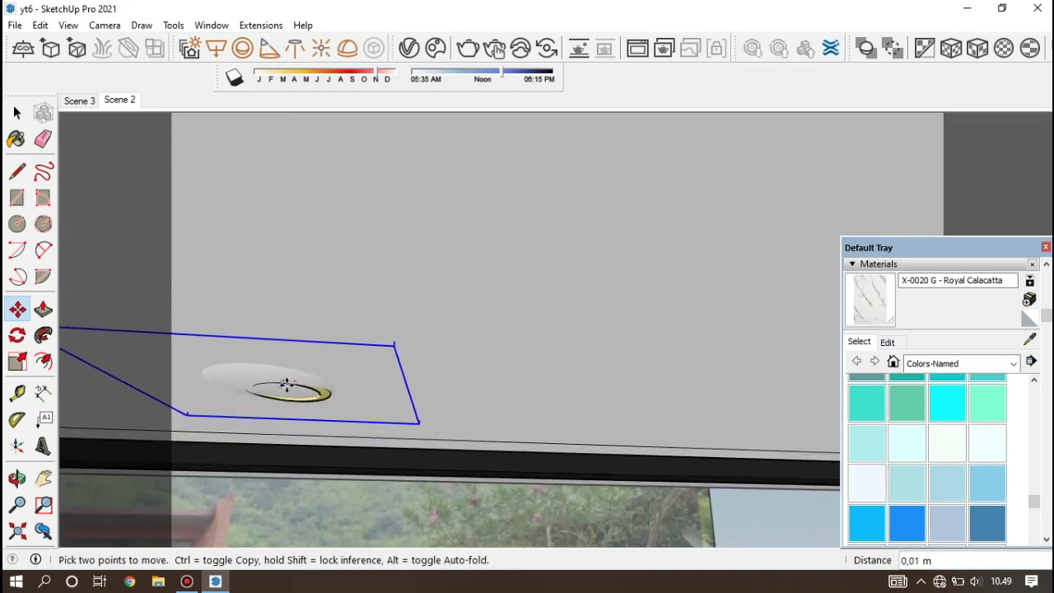
pyautogui.click(284, 384)
pyautogui.moveTo(384, 318); pyautogui.dragTo(325, 395, button='middle')
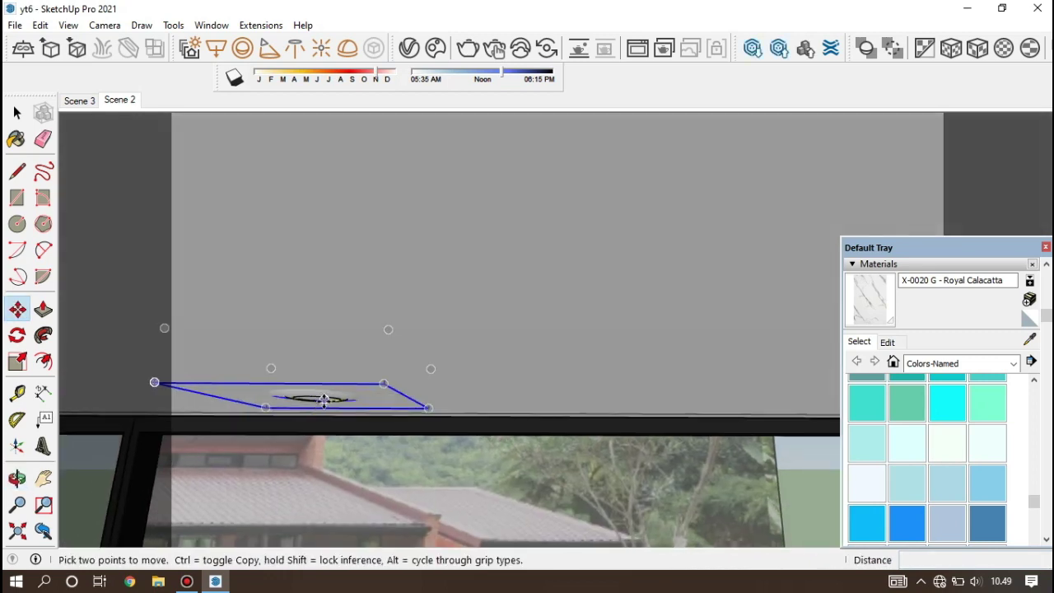
pyautogui.click(323, 400)
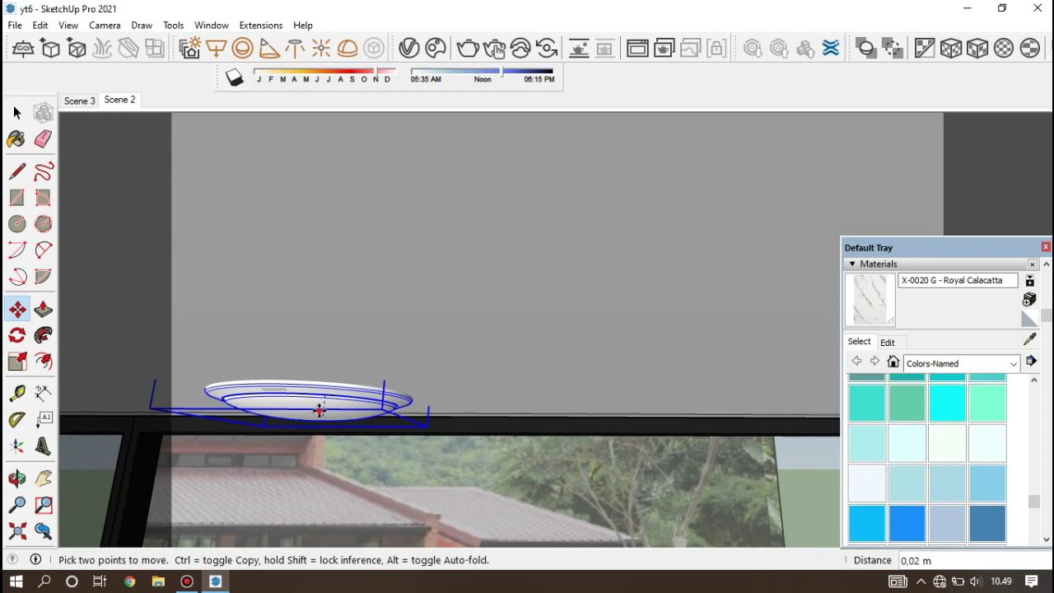
pyautogui.click(319, 409)
pyautogui.moveTo(461, 376); pyautogui.dragTo(550, 394, button='middle')
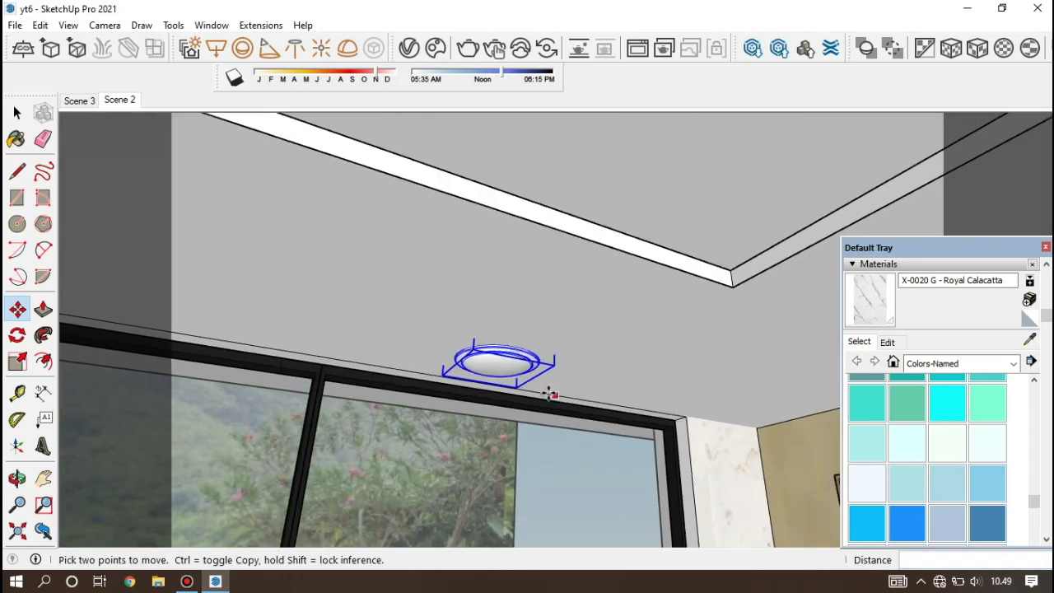
pyautogui.scroll(-3, 550, 394)
pyautogui.moveTo(650, 320)
pyautogui.mouseDown(button='middle')
pyautogui.moveTo(595, 346)
pyautogui.moveTo(434, 333)
pyautogui.mouseUp(button='middle')
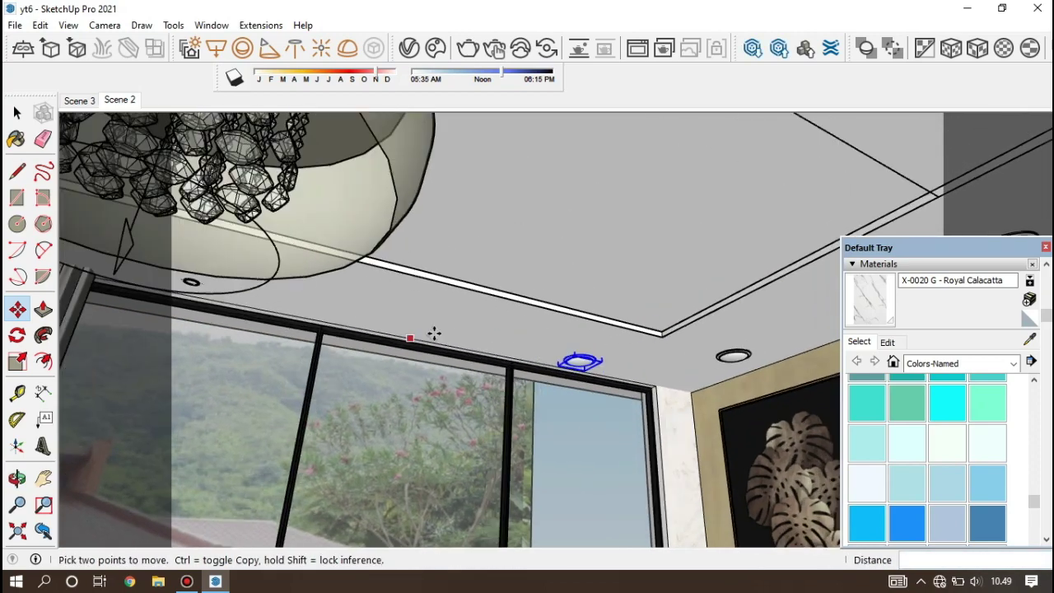
pyautogui.scroll(3, 434, 332)
pyautogui.scroll(3, 680, 354)
# Copy the light about 1.81 m along the window edge on the ceiling.
pyautogui.click(680, 356)
pyautogui.press('ctrl')
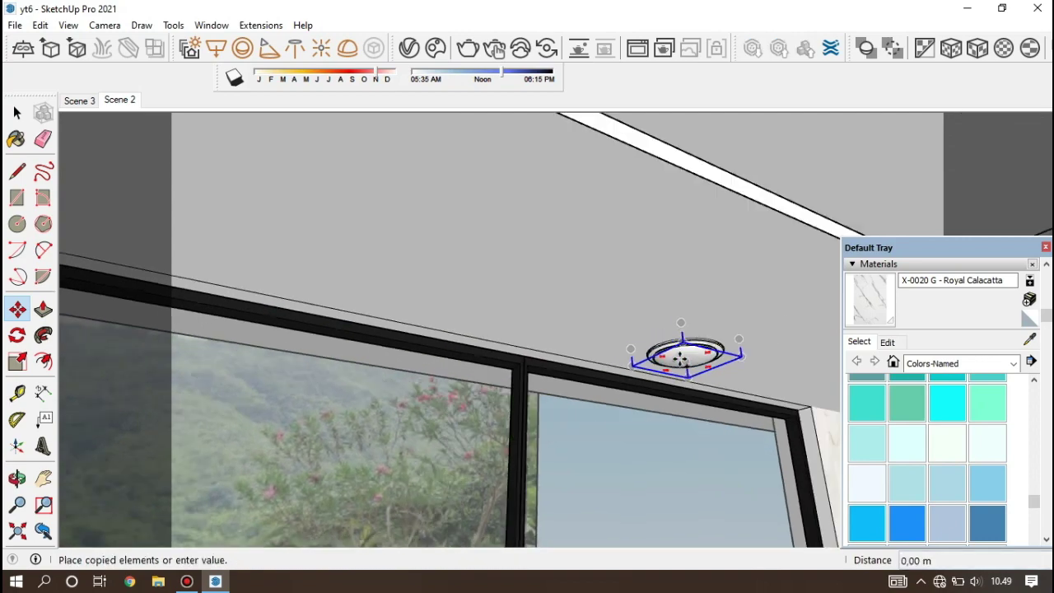
pyautogui.scroll(-2, 680, 356)
pyautogui.scroll(-3, 524, 336)
pyautogui.scroll(2, 439, 298)
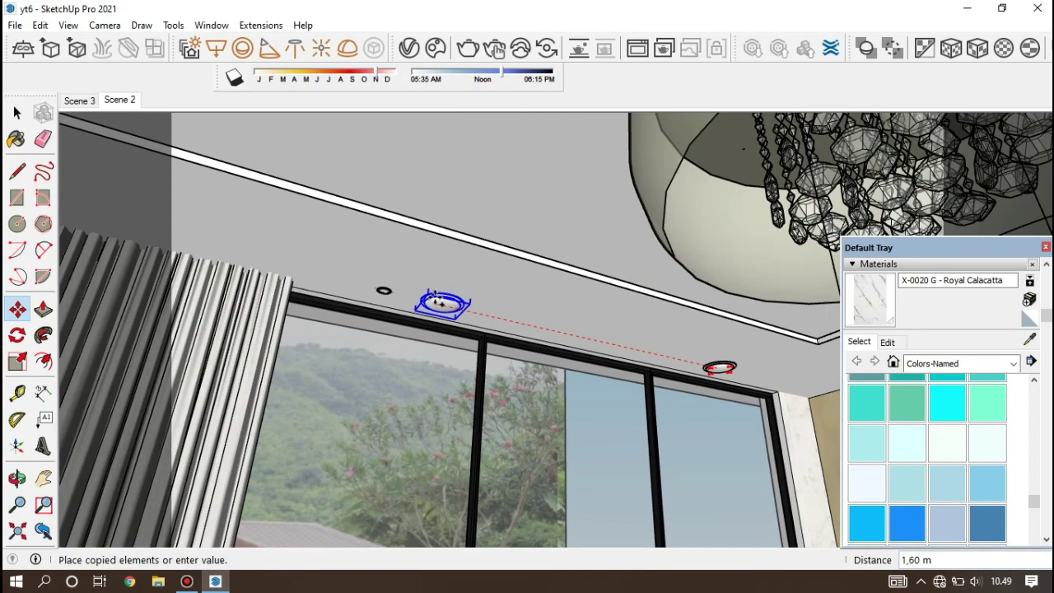
pyautogui.scroll(2, 435, 300)
pyautogui.scroll(2, 434, 299)
pyautogui.scroll(2, 411, 302)
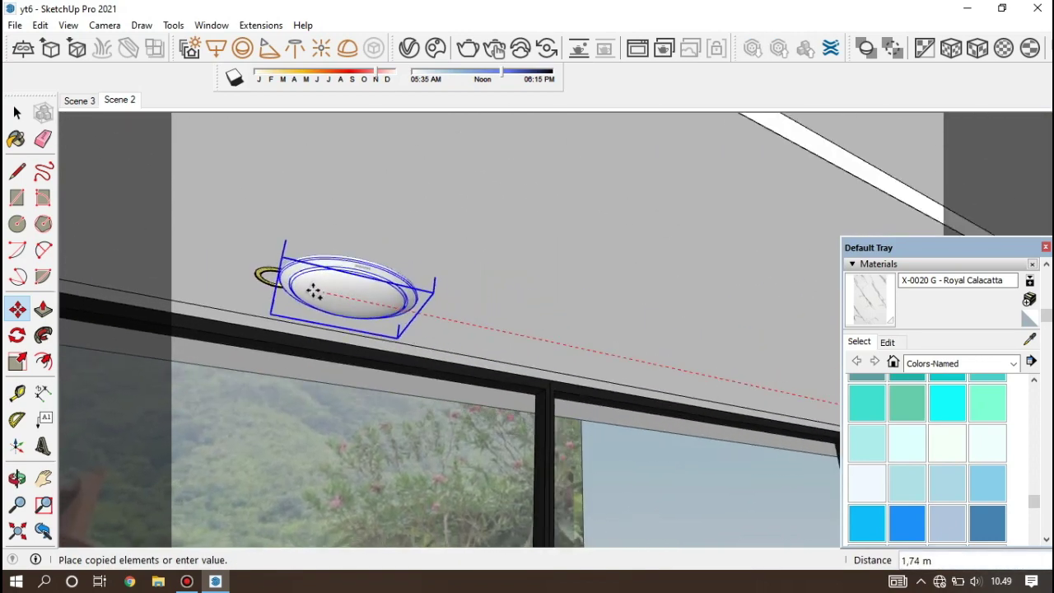
pyautogui.click(273, 278)
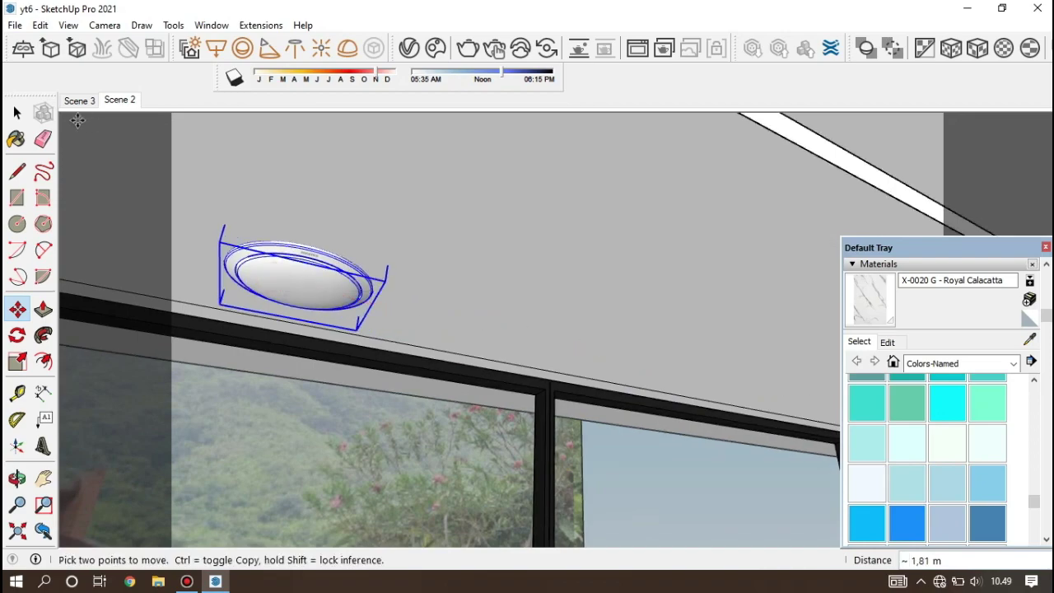
pyautogui.click(17, 113)
# In the wide dining-room scene, open the ceiling light group down to its inner lens part.
pyautogui.click(95, 107)
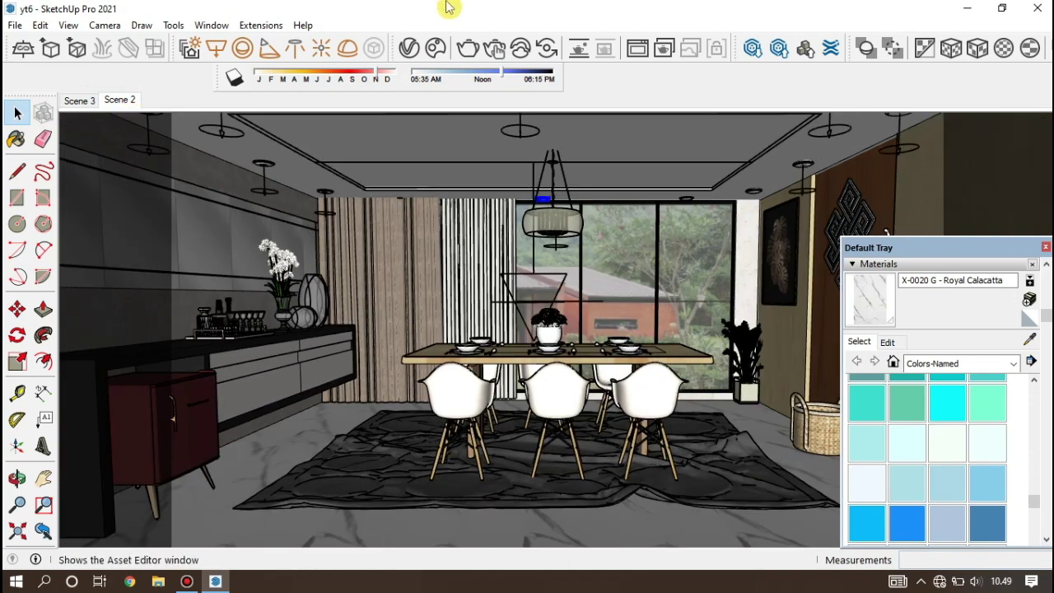
pyautogui.scroll(1, 322, 175)
pyautogui.scroll(2, 321, 175)
pyautogui.scroll(2, 323, 181)
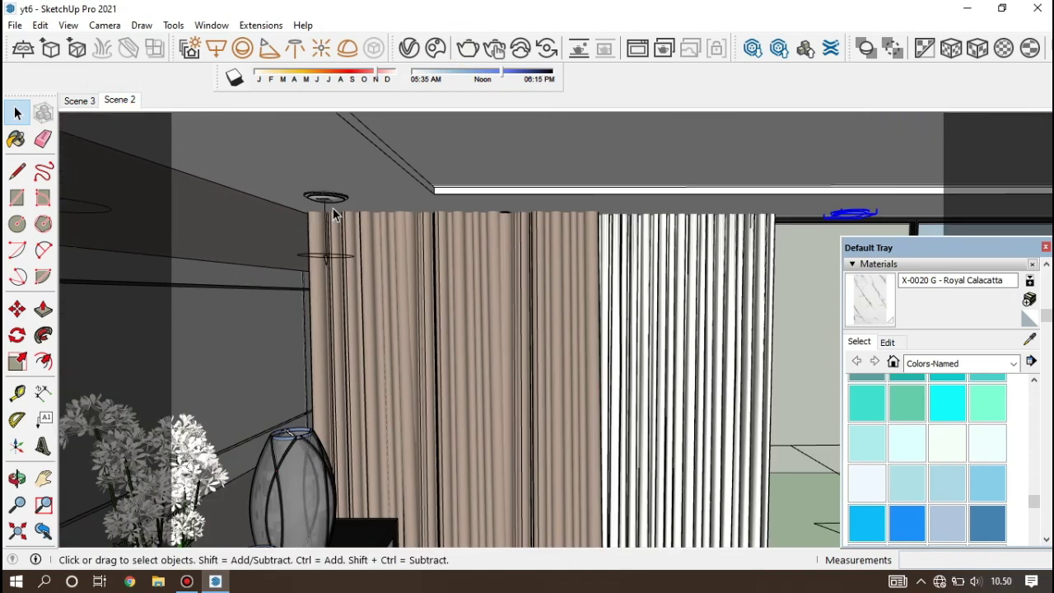
pyautogui.scroll(2, 326, 198)
pyautogui.scroll(2, 328, 208)
pyautogui.click(329, 153)
pyautogui.doubleClick(335, 155)
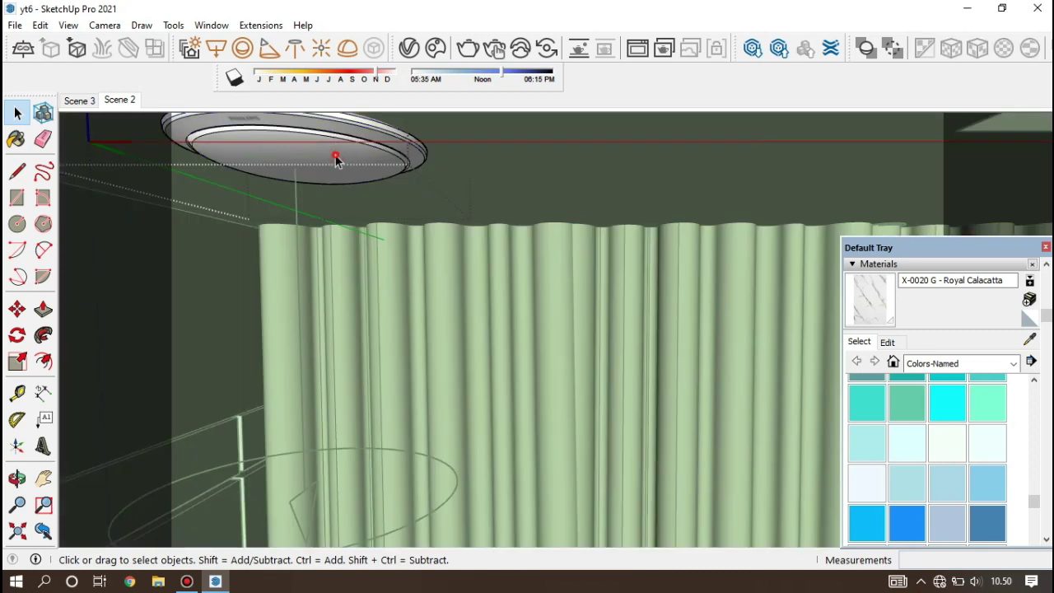
pyautogui.click(337, 161)
pyautogui.doubleClick(338, 159)
pyautogui.click(341, 155)
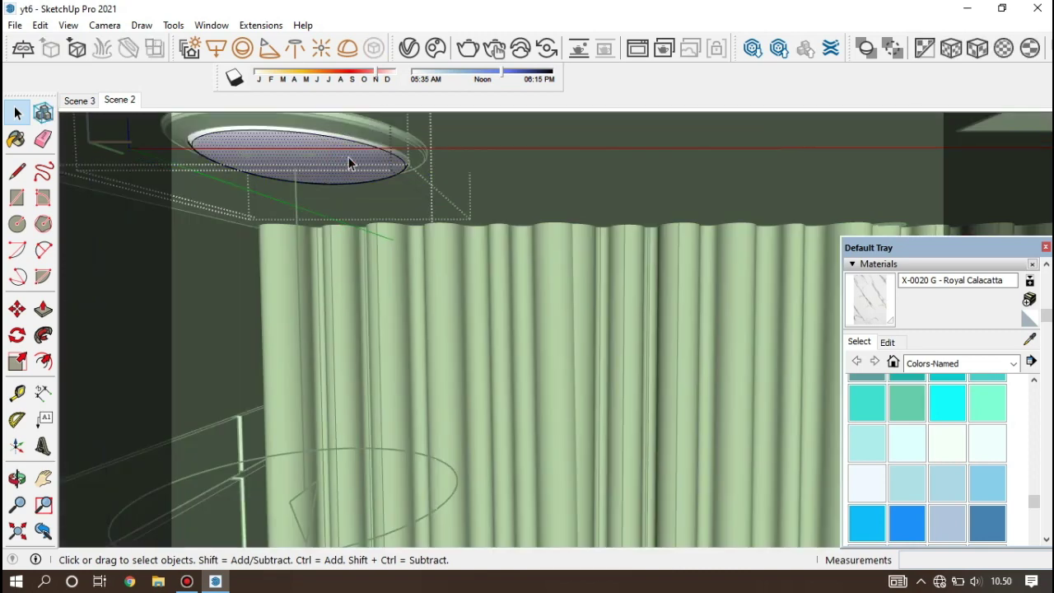
# Paint the lens face 0086_MediumAquamarine and open its V-Ray material settings.
pyautogui.click(944, 405)
pyautogui.click(908, 402)
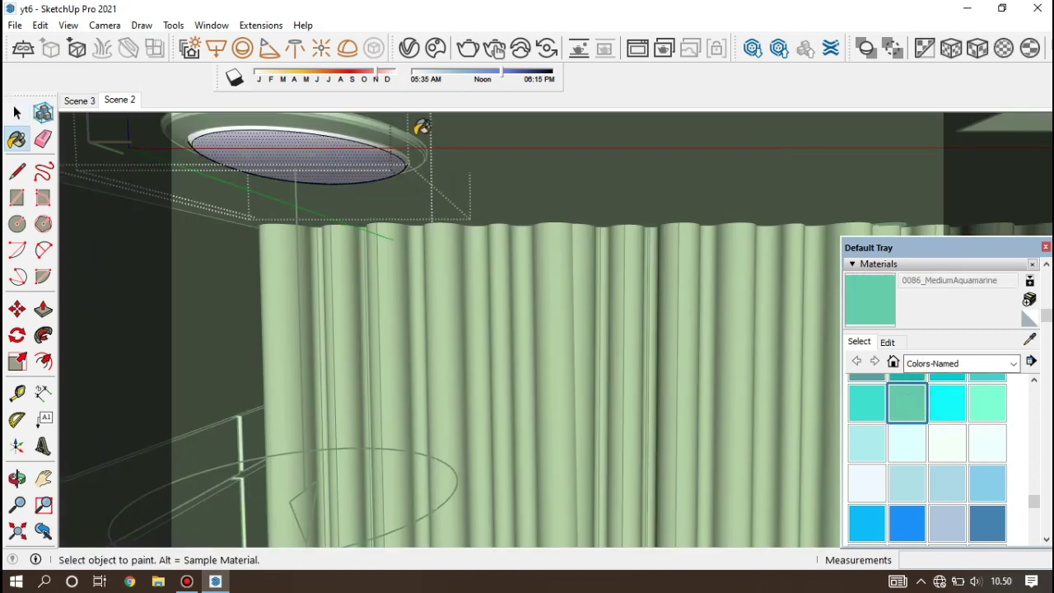
pyautogui.click(374, 150)
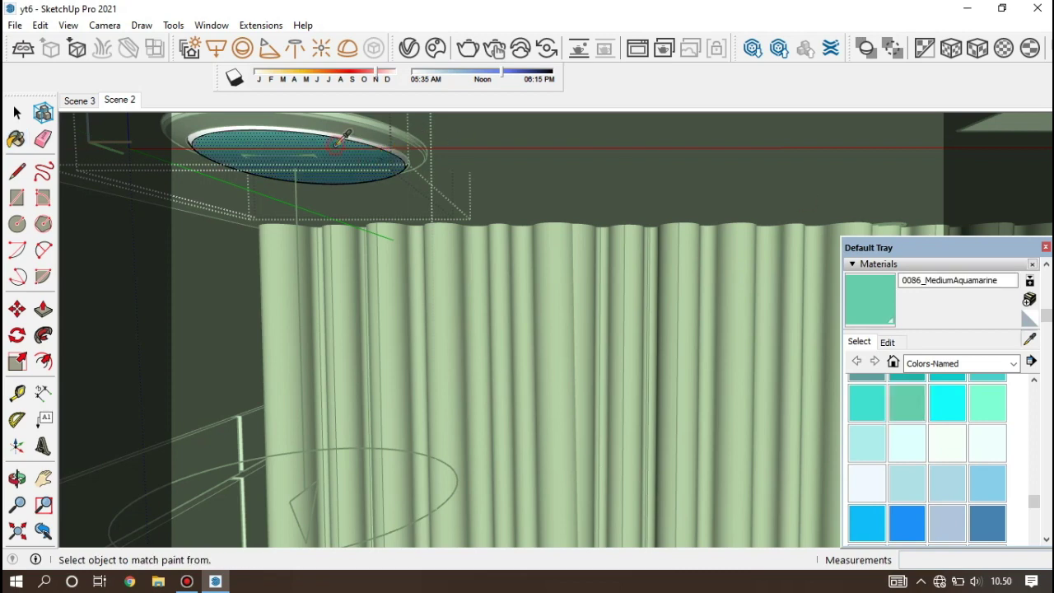
pyautogui.click(421, 48)
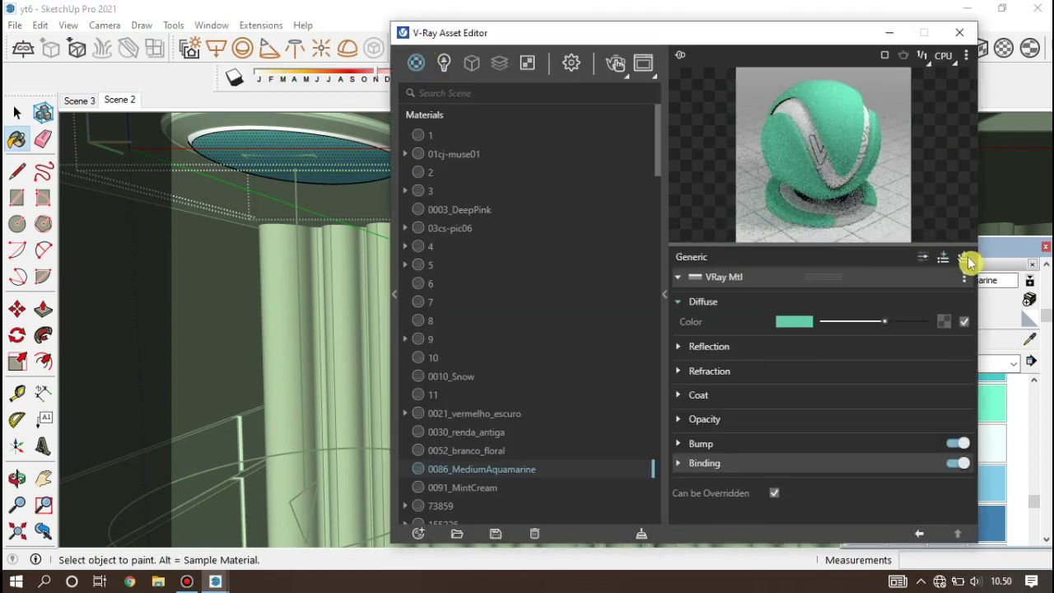
# Add a yellow Emissive layer at intensity 1000 to 0086_MediumAquamarine, then return to the wide room scene.
pyautogui.click(969, 262)
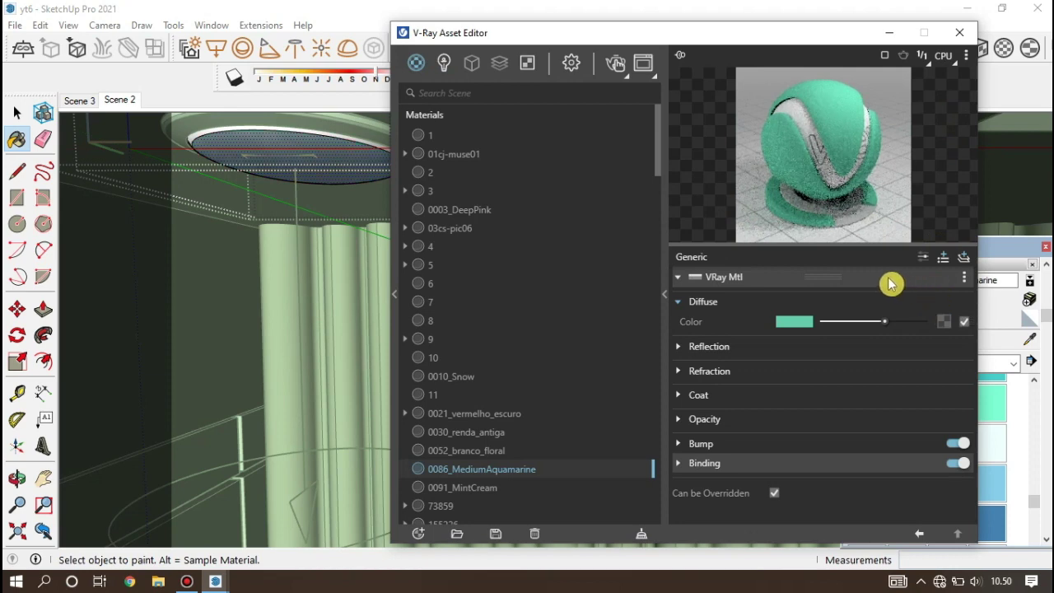
pyautogui.rightClick(799, 306)
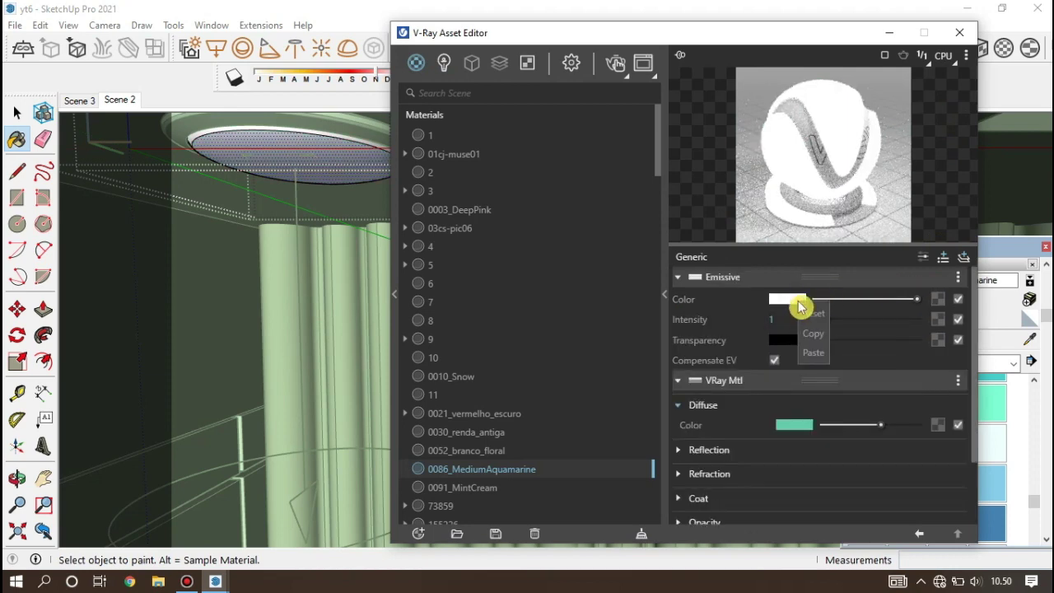
pyautogui.click(813, 356)
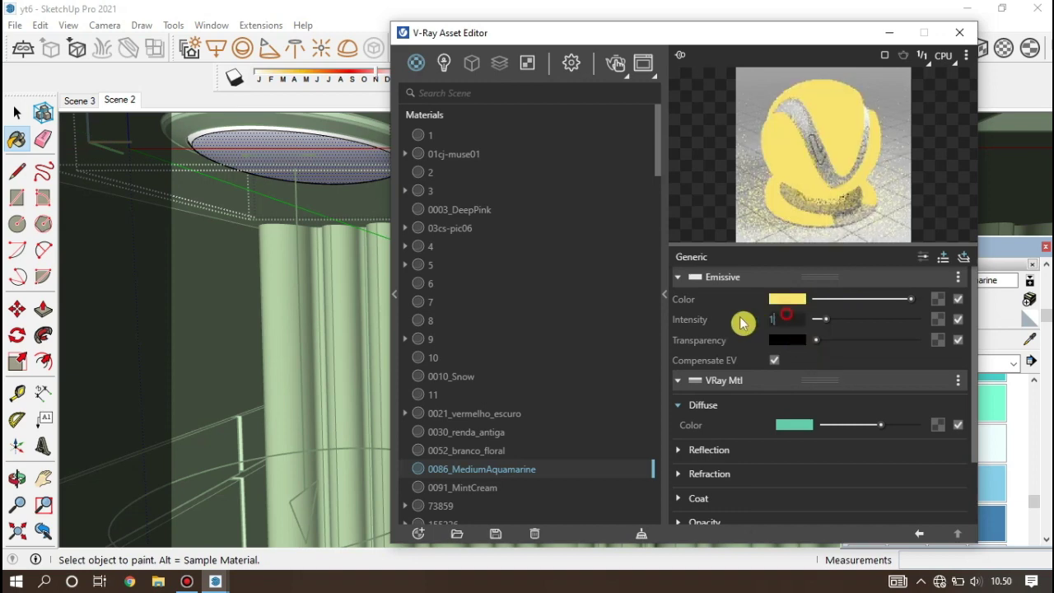
pyautogui.write('1000')
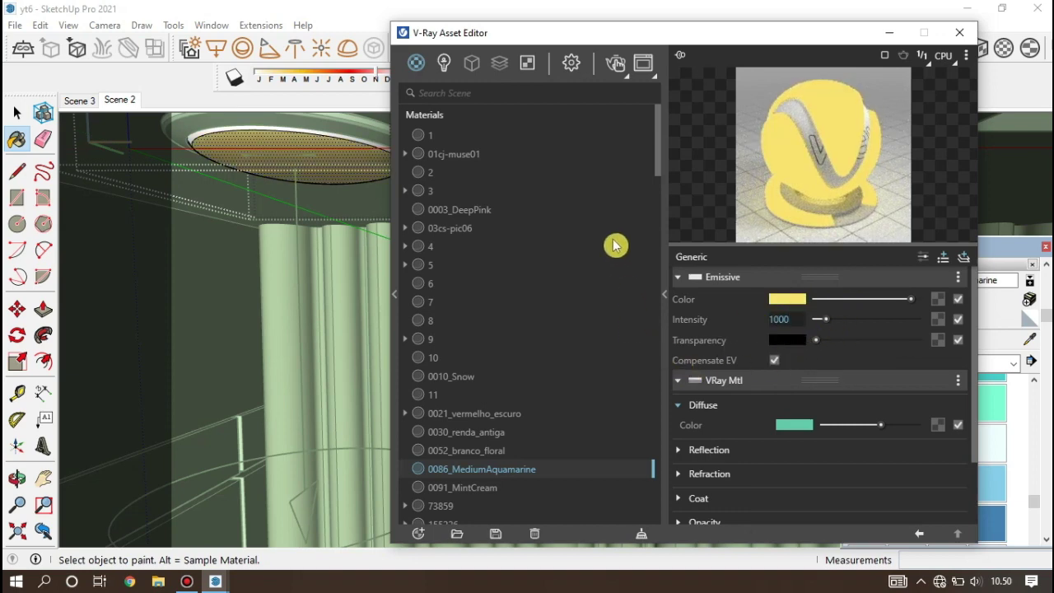
pyautogui.click(843, 454)
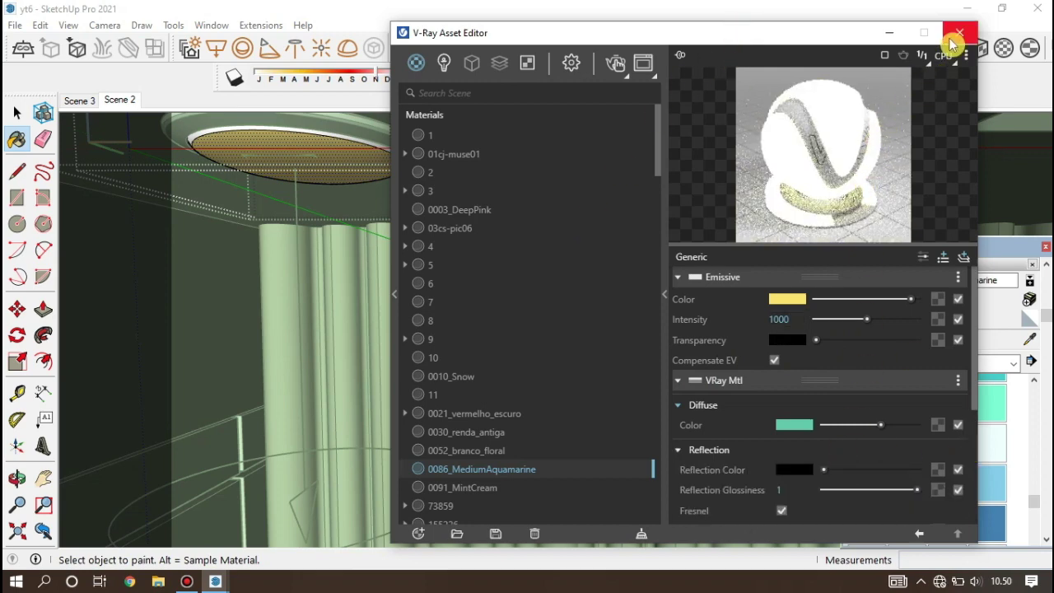
pyautogui.click(959, 33)
pyautogui.click(105, 100)
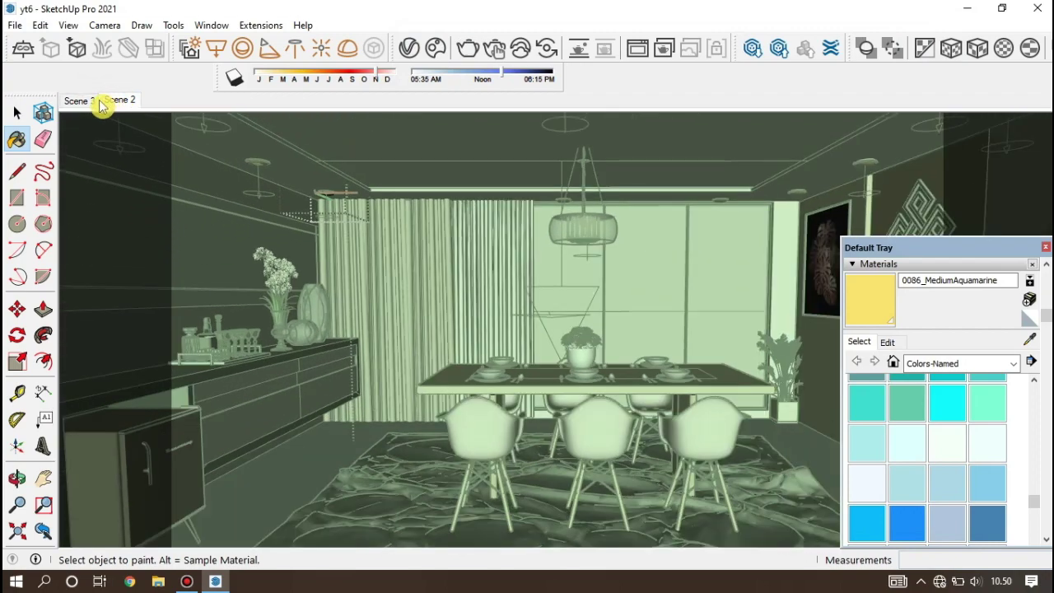
# Test-render Scene 2 in V-Ray, then open the render settings showing exposure 13.5 EV.
pyautogui.click(10, 114)
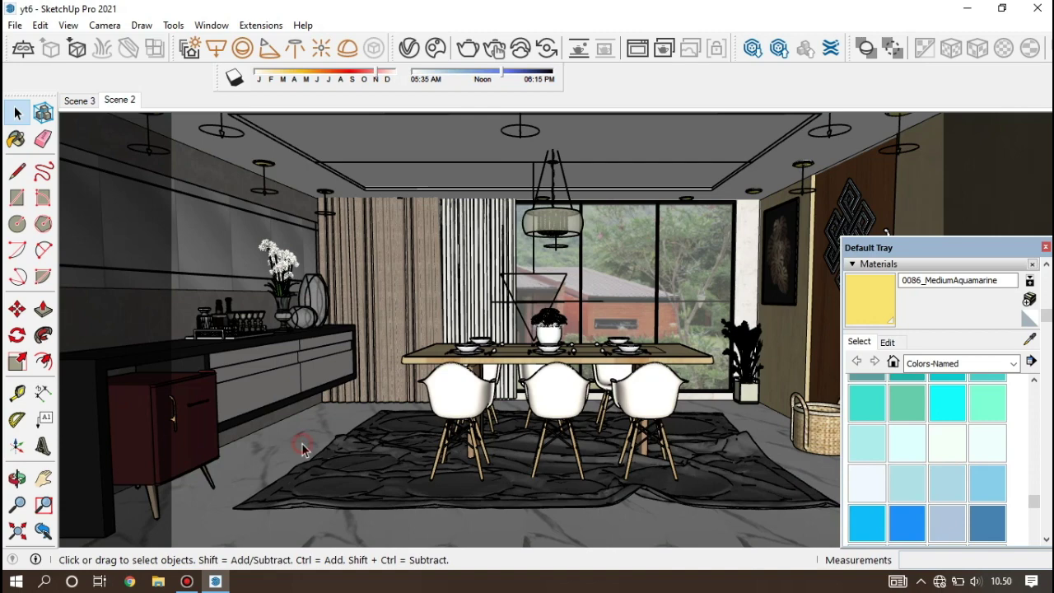
pyautogui.press('b')
pyautogui.keyDown('alt'); pyautogui.click(301, 447); pyautogui.keyUp('alt')
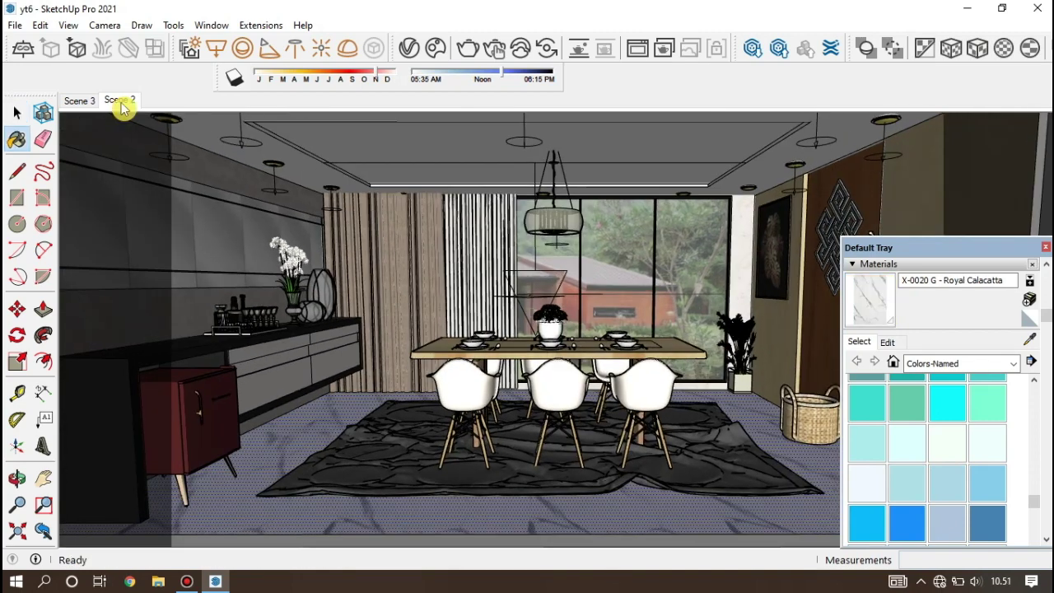
pyautogui.click(491, 51)
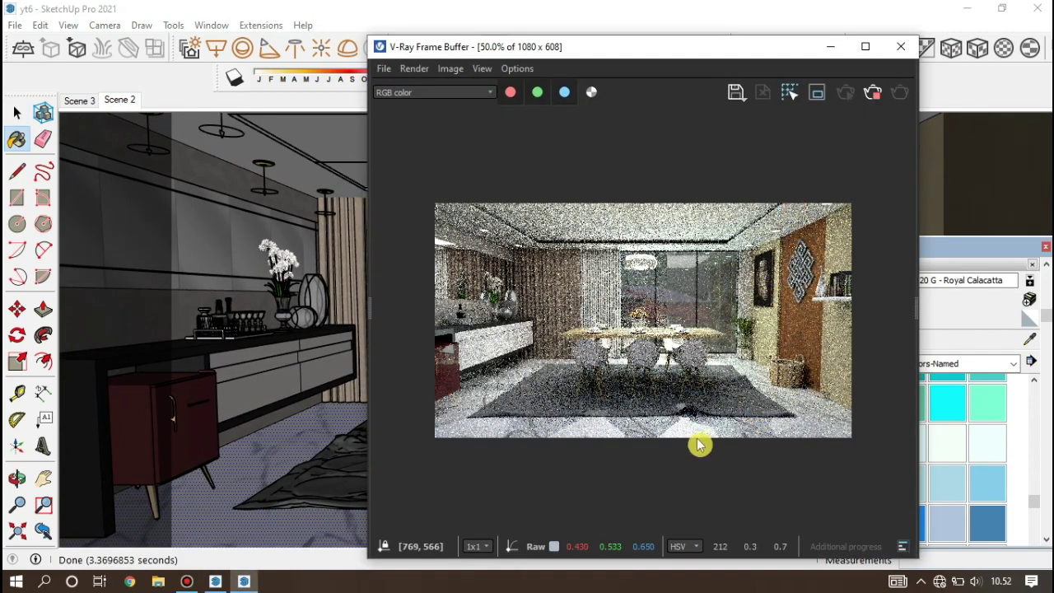
pyautogui.click(899, 56)
pyautogui.click(409, 48)
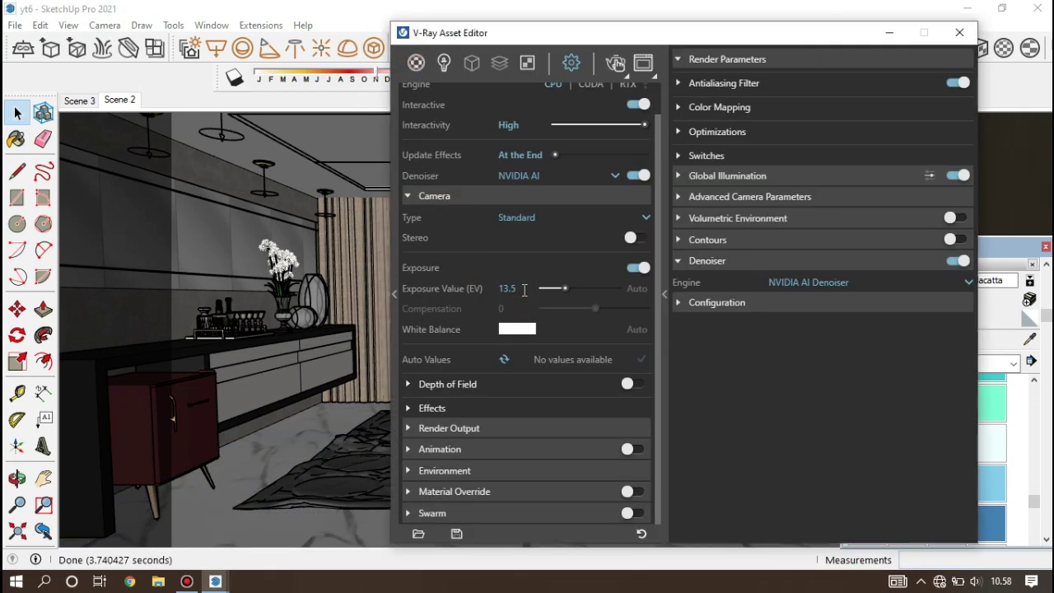
# Set the camera Exposure Value to 14 and re-render the dining room.
pyautogui.write('14')
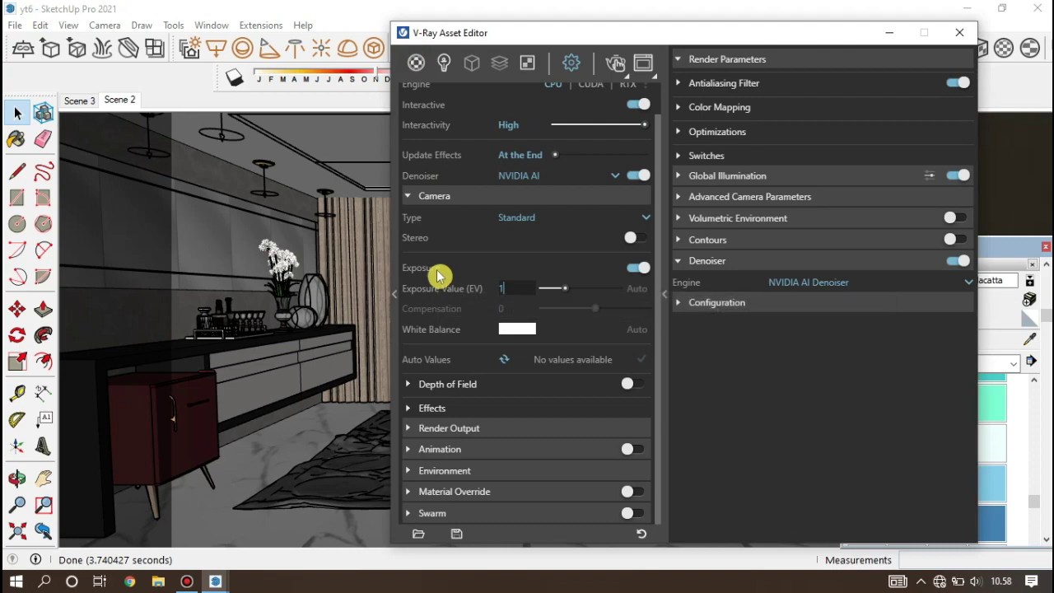
pyautogui.click(959, 33)
pyautogui.click(468, 53)
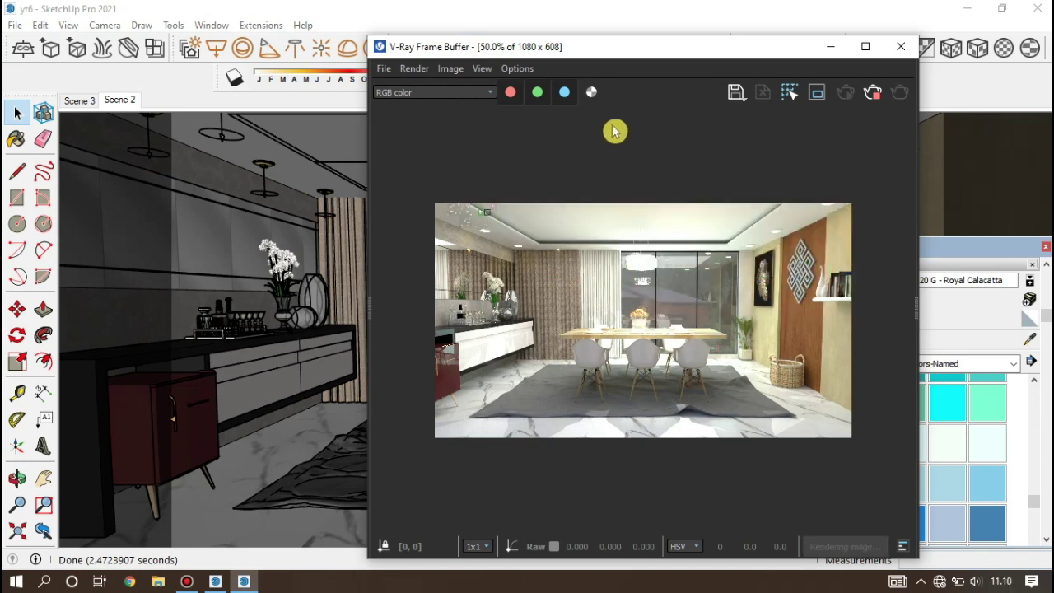
# Save the V-Ray Frame Buffer image as PNG file 'yt 5' on New Volume (D:).
pyautogui.click(735, 92)
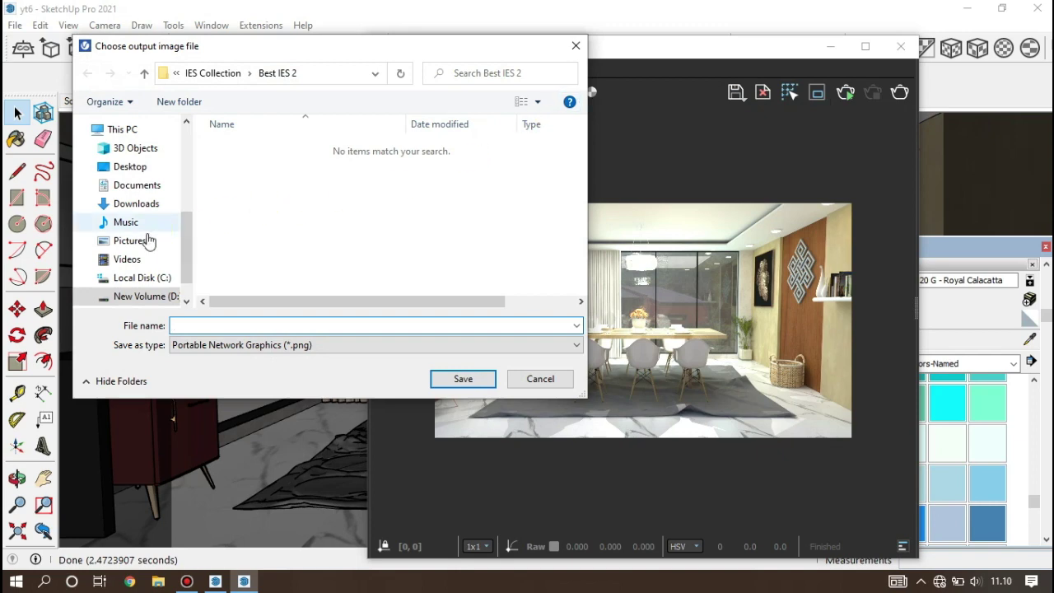
pyautogui.click(149, 296)
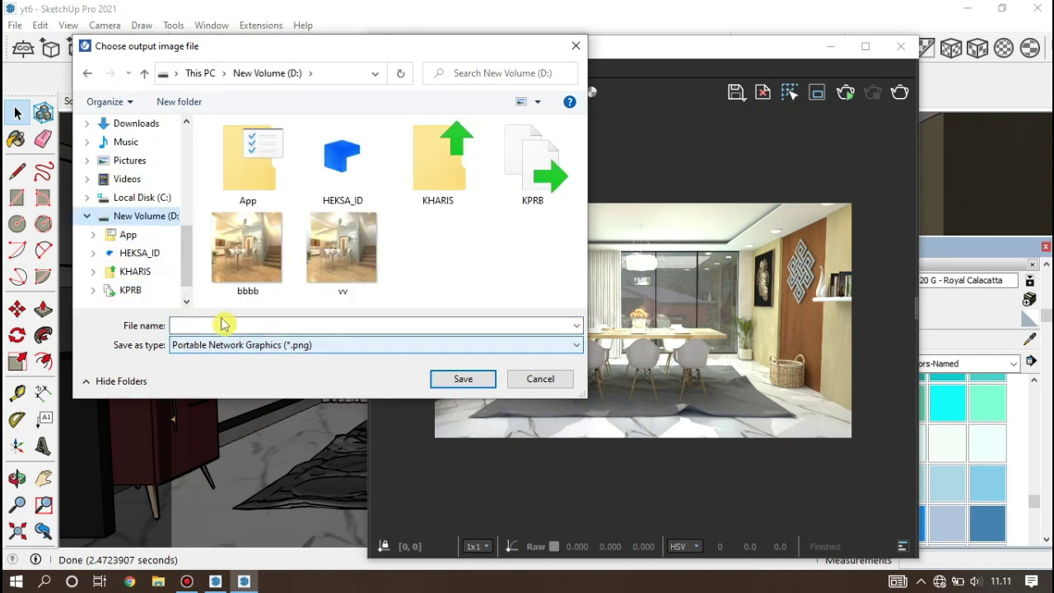
pyautogui.click(205, 349)
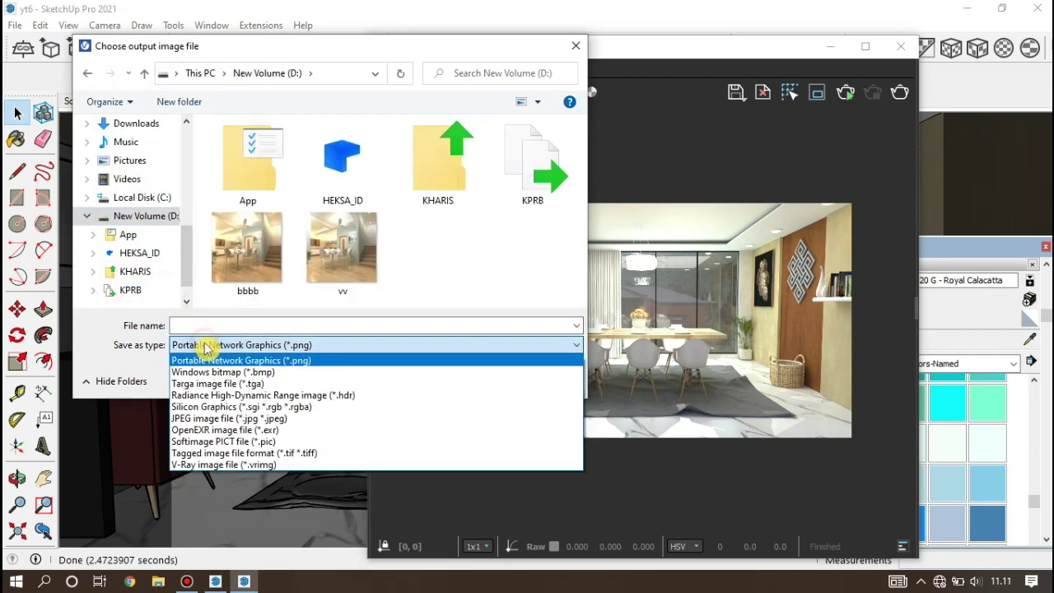
pyautogui.click(247, 357)
pyautogui.click(247, 325)
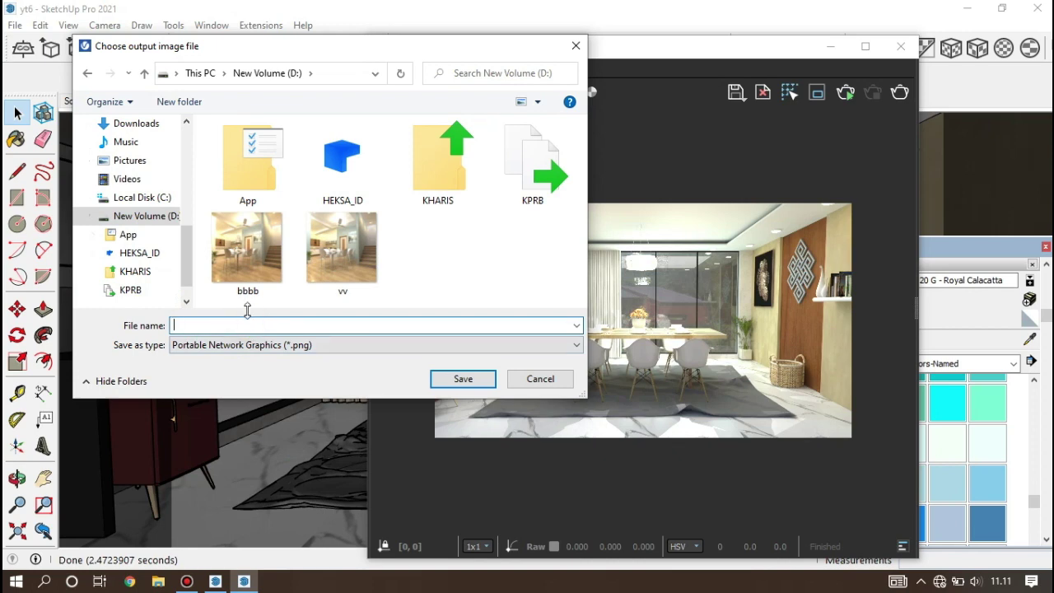
pyautogui.write('yt')
pyautogui.press('Escape')
pyautogui.click(472, 380)
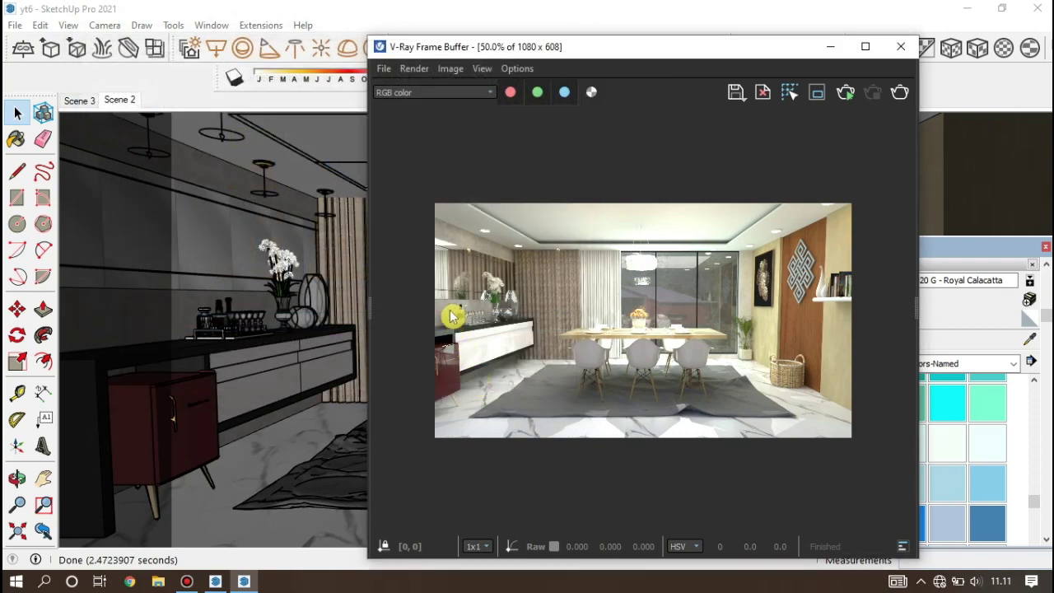